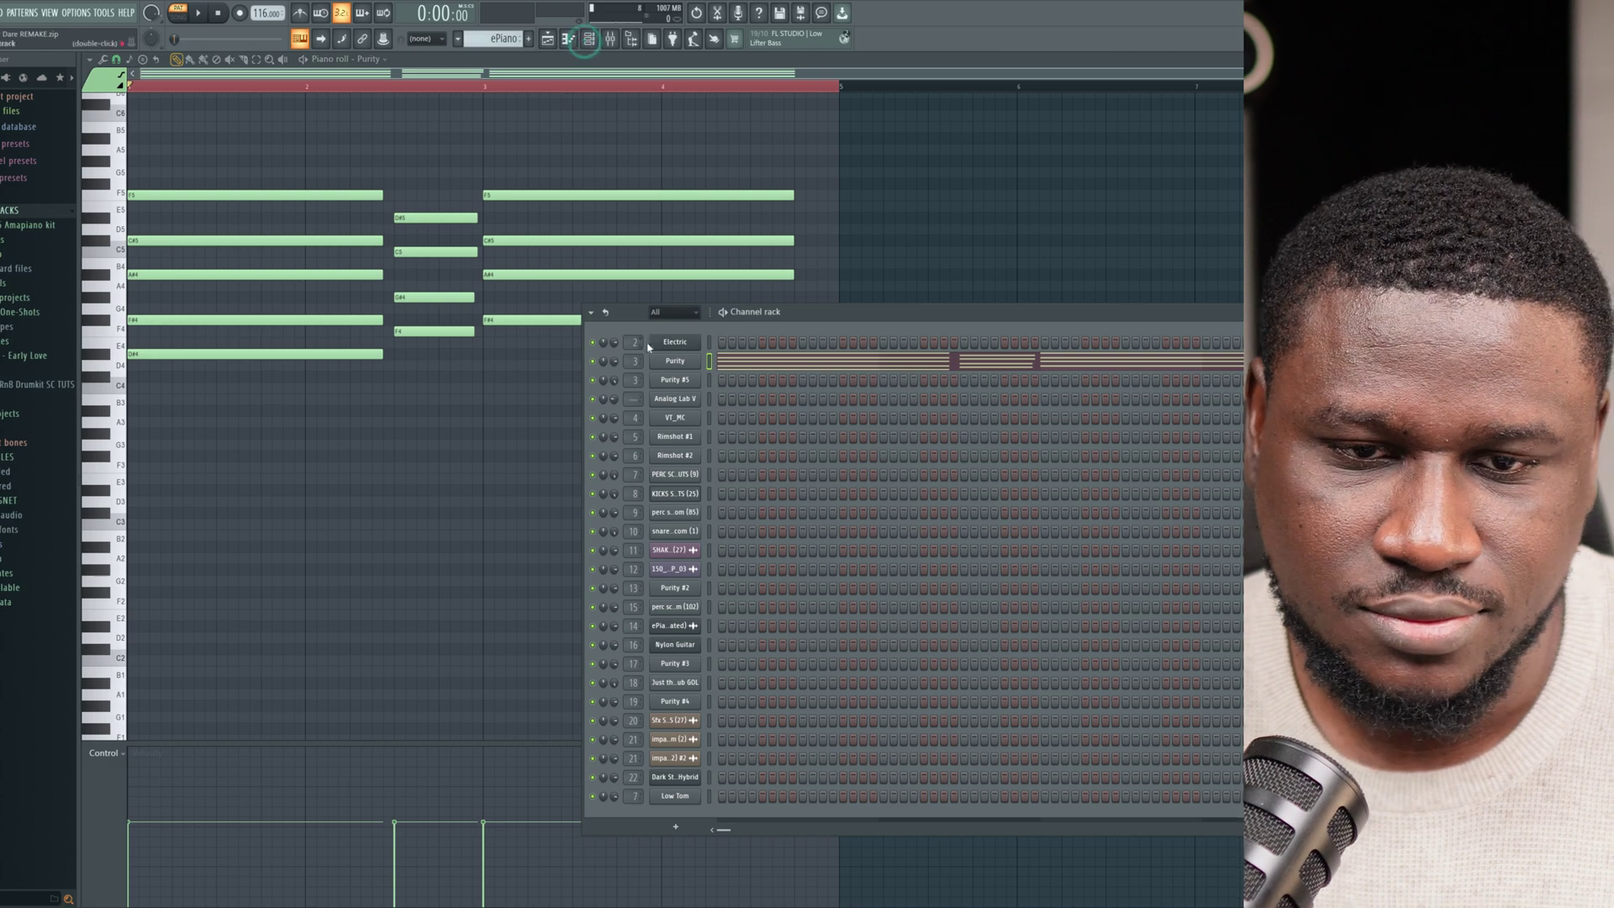
Check the Purity instrument used for the ePiano chords and play them back.
left_click(688, 363)
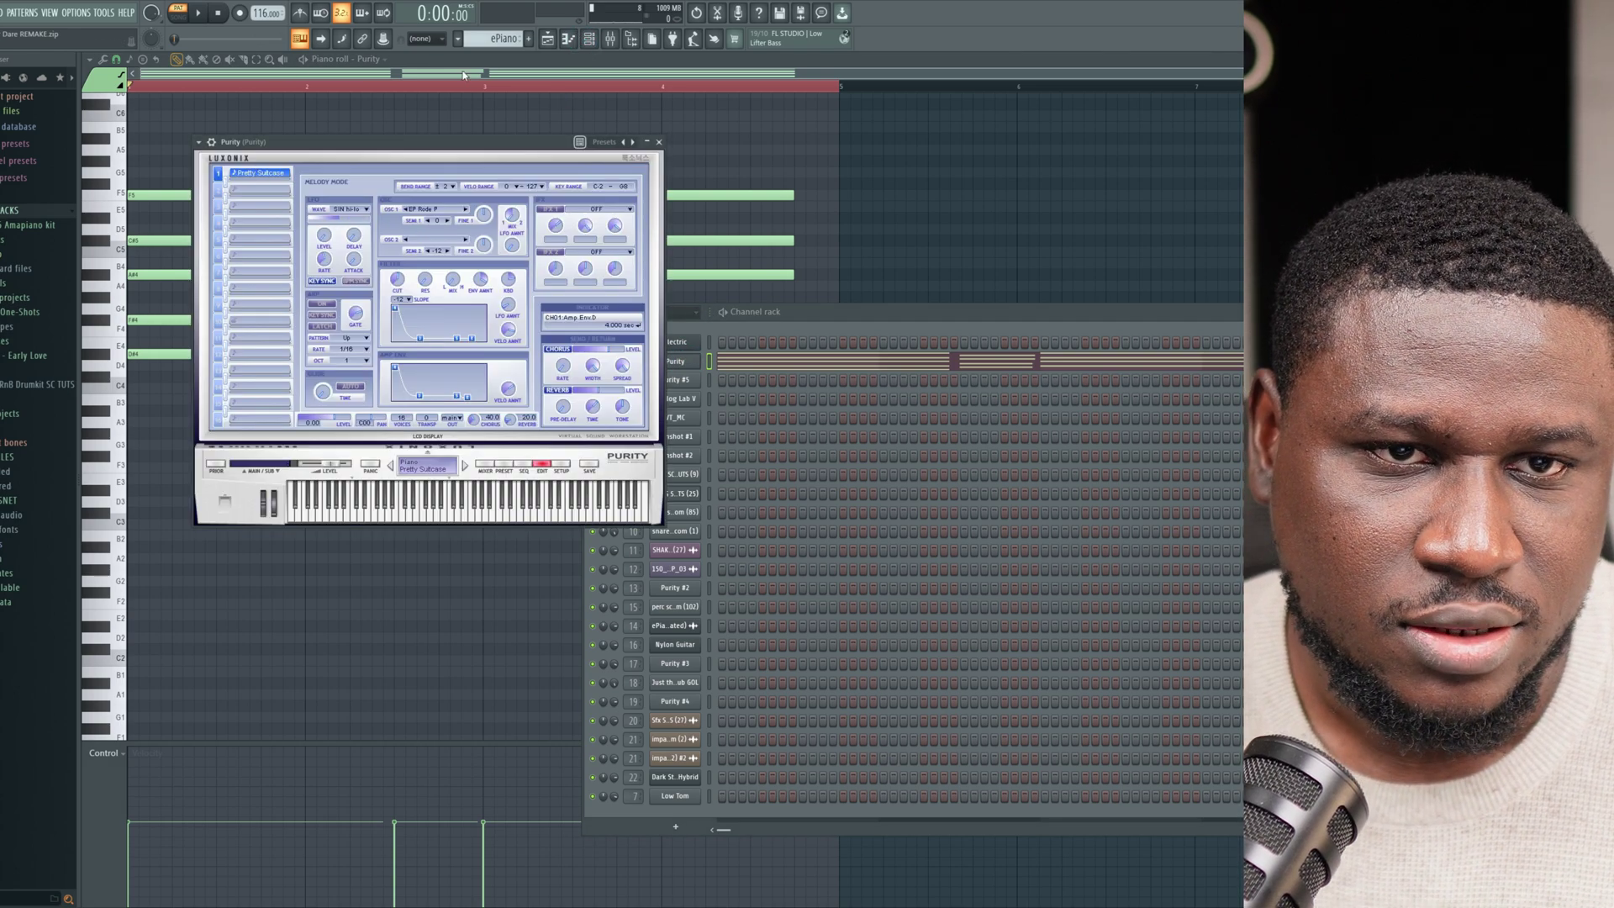
left_click(395, 58)
key("space")
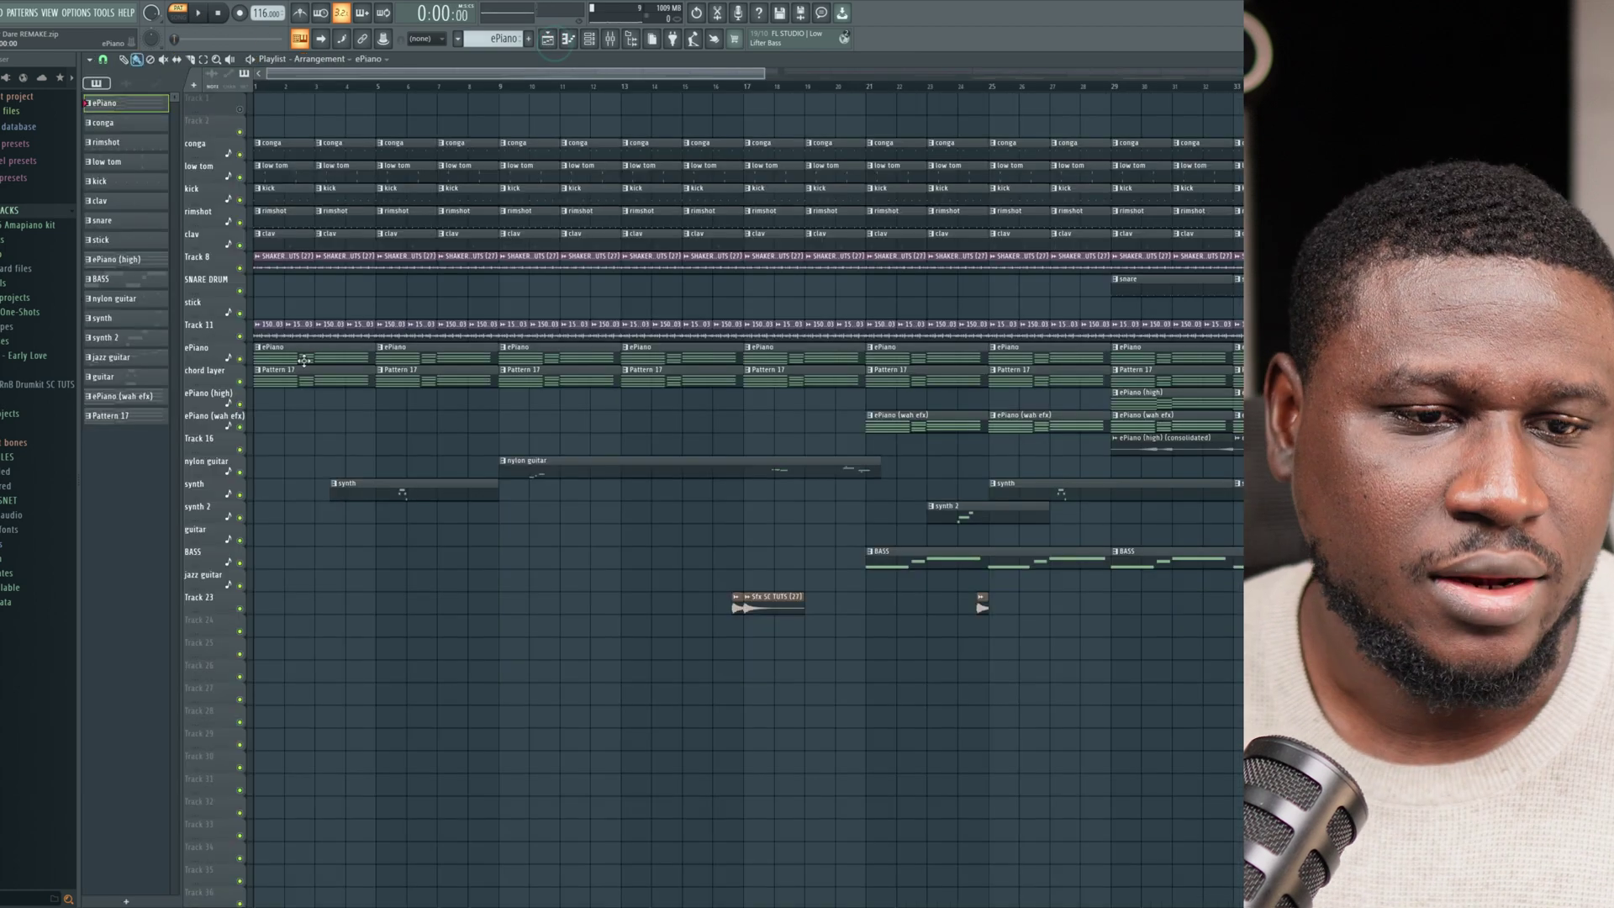
Inspect the Analog Lab V instrument behind Pattern 17 on the chord layer track and play its chords.
left_click(297, 378)
double_click(297, 379)
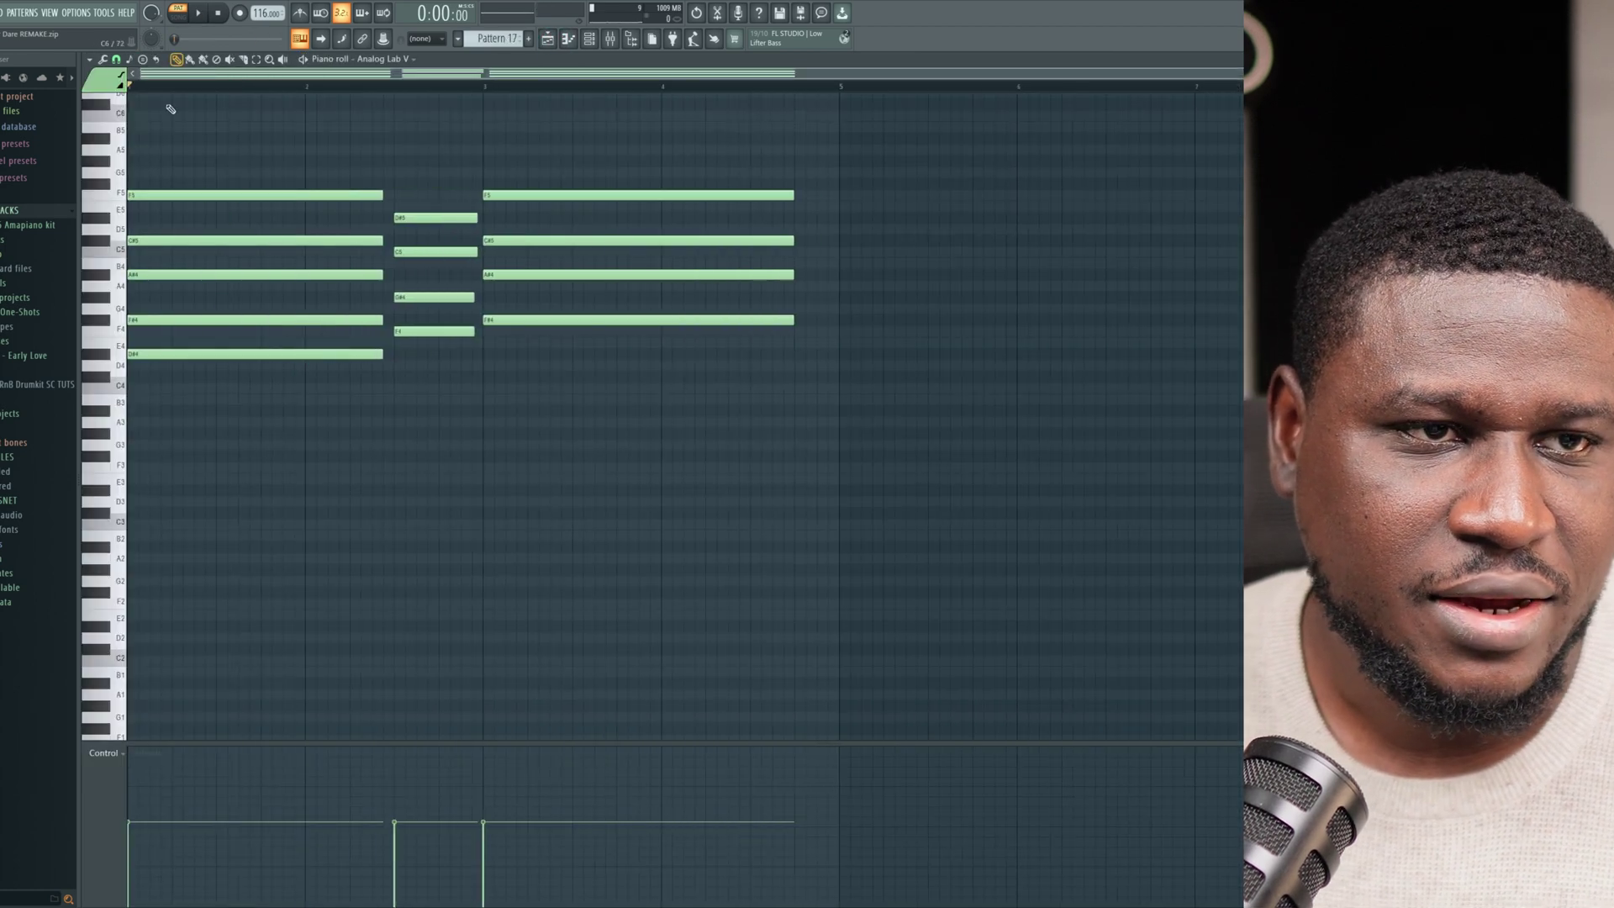
left_click(589, 39)
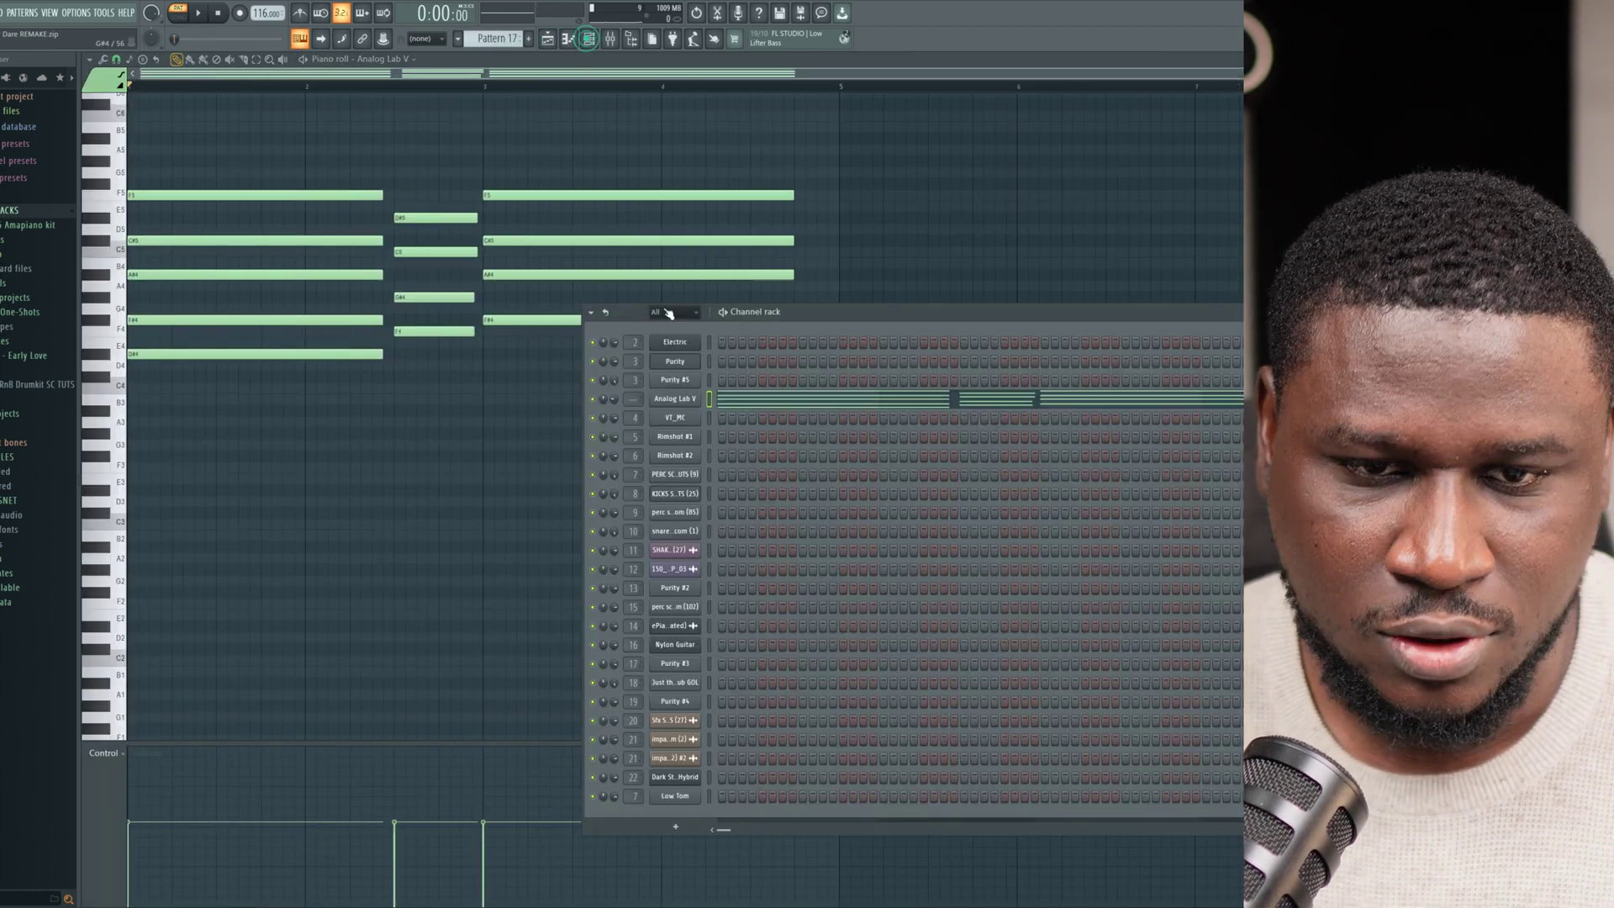
left_click(675, 398)
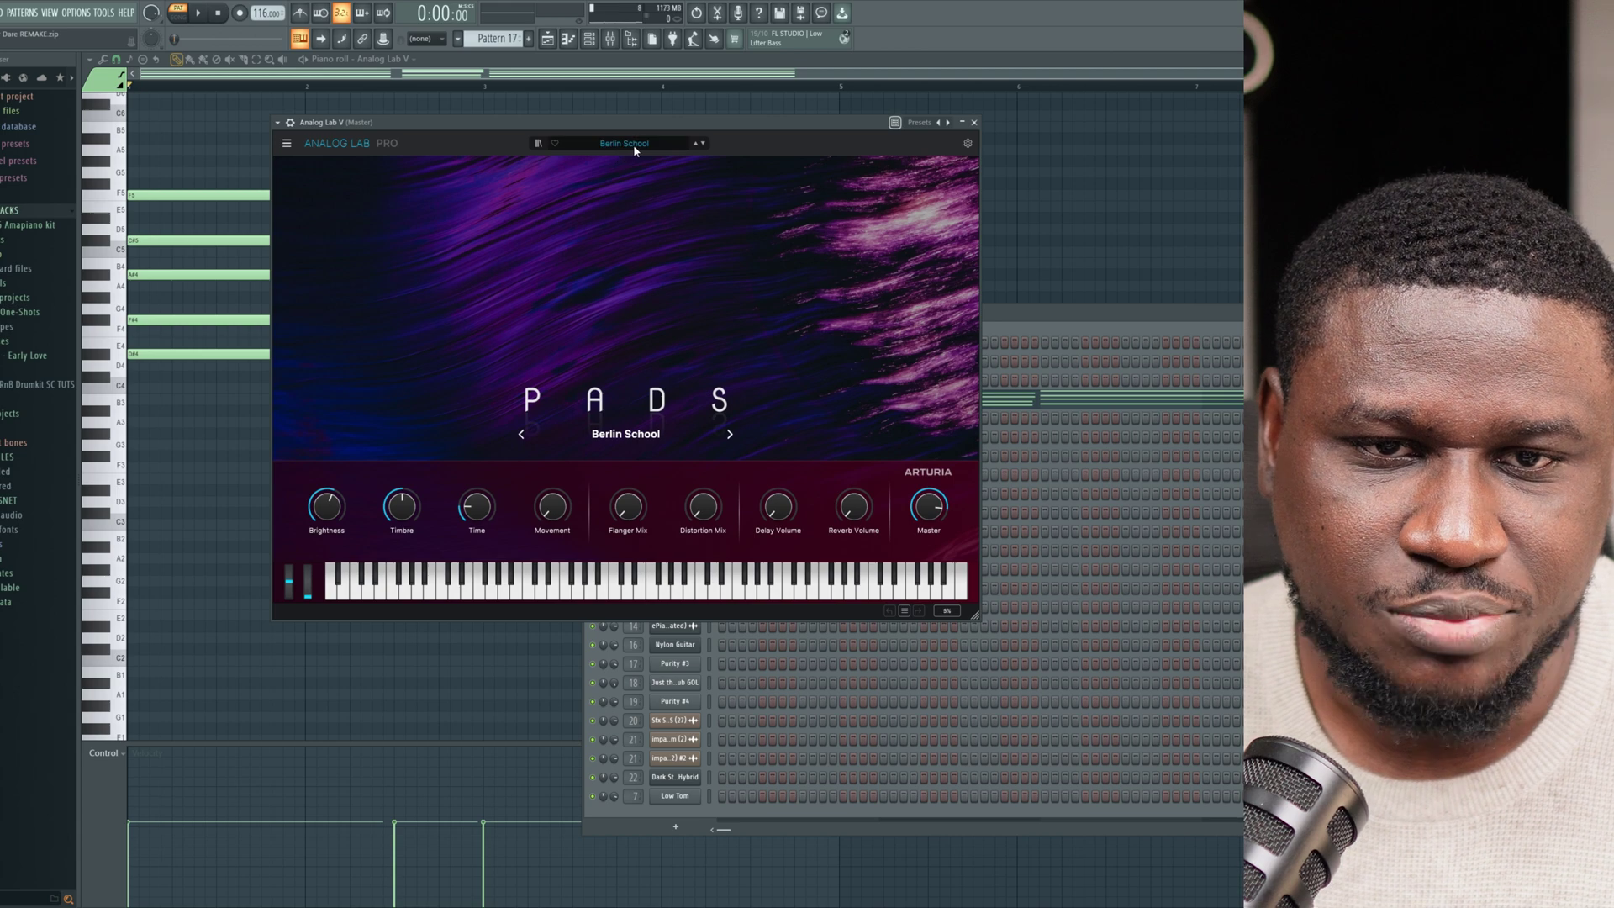
left_click(1154, 219)
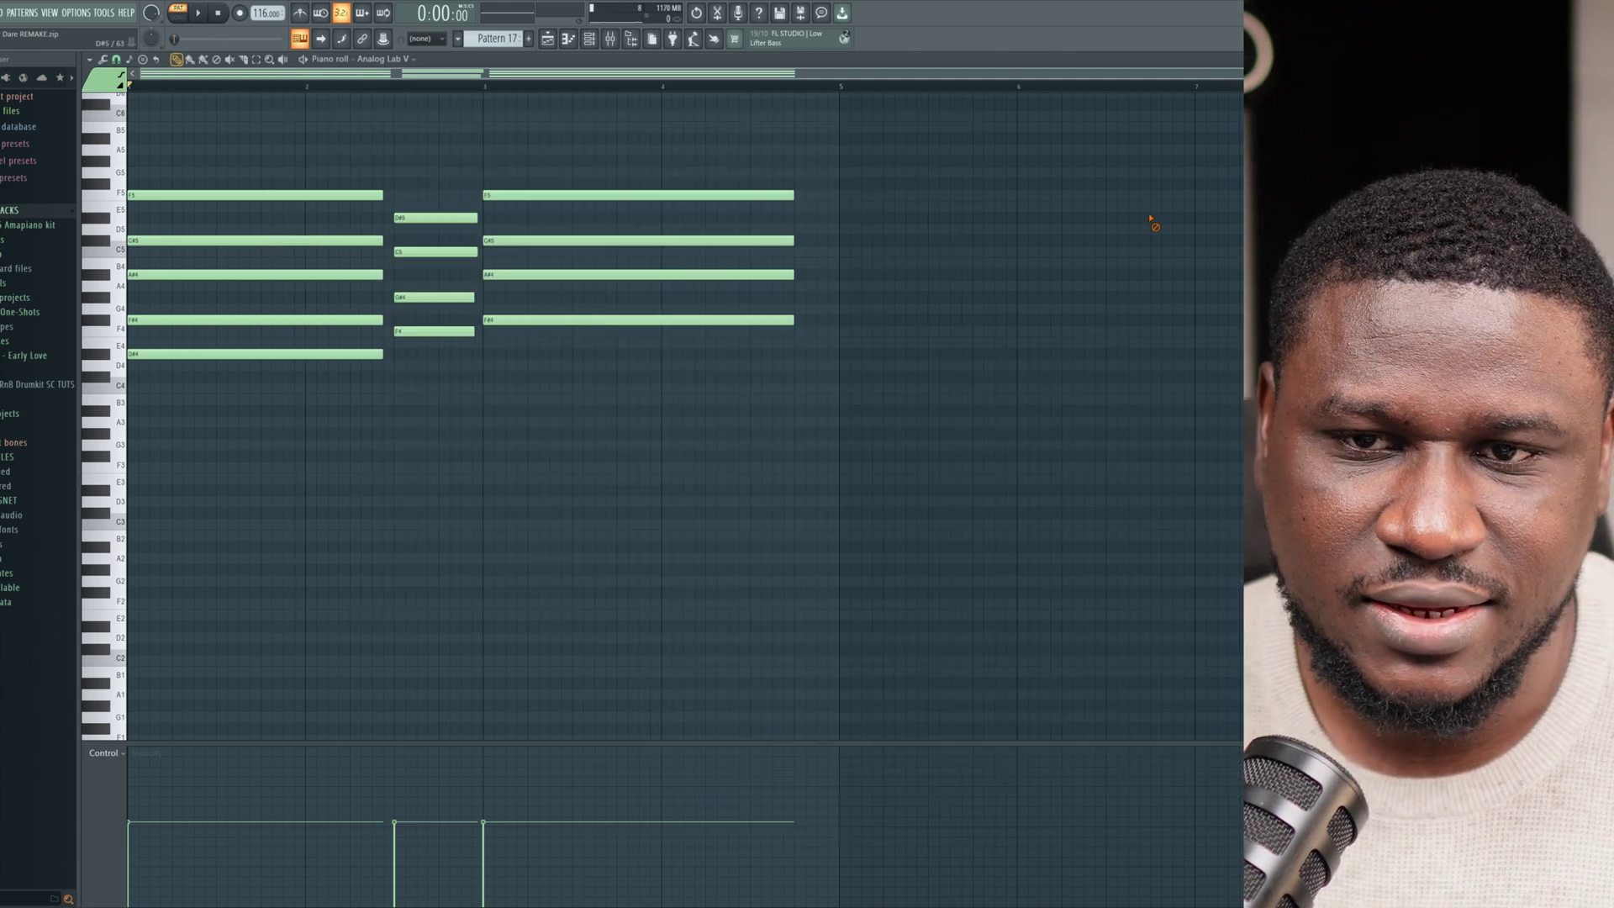
key("space")
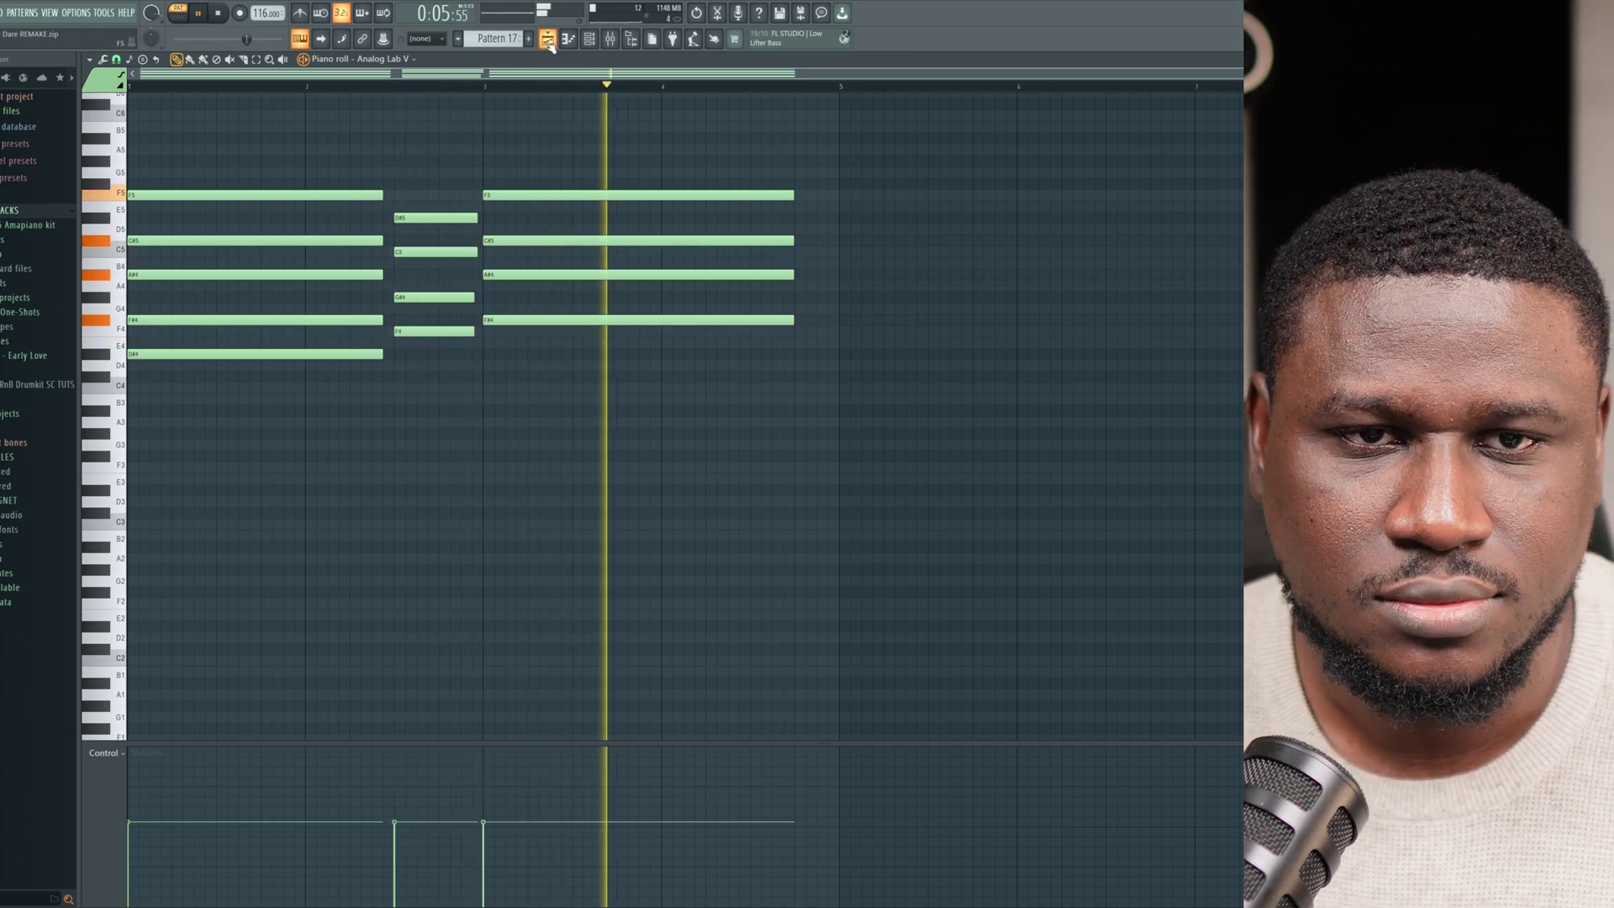
key("space")
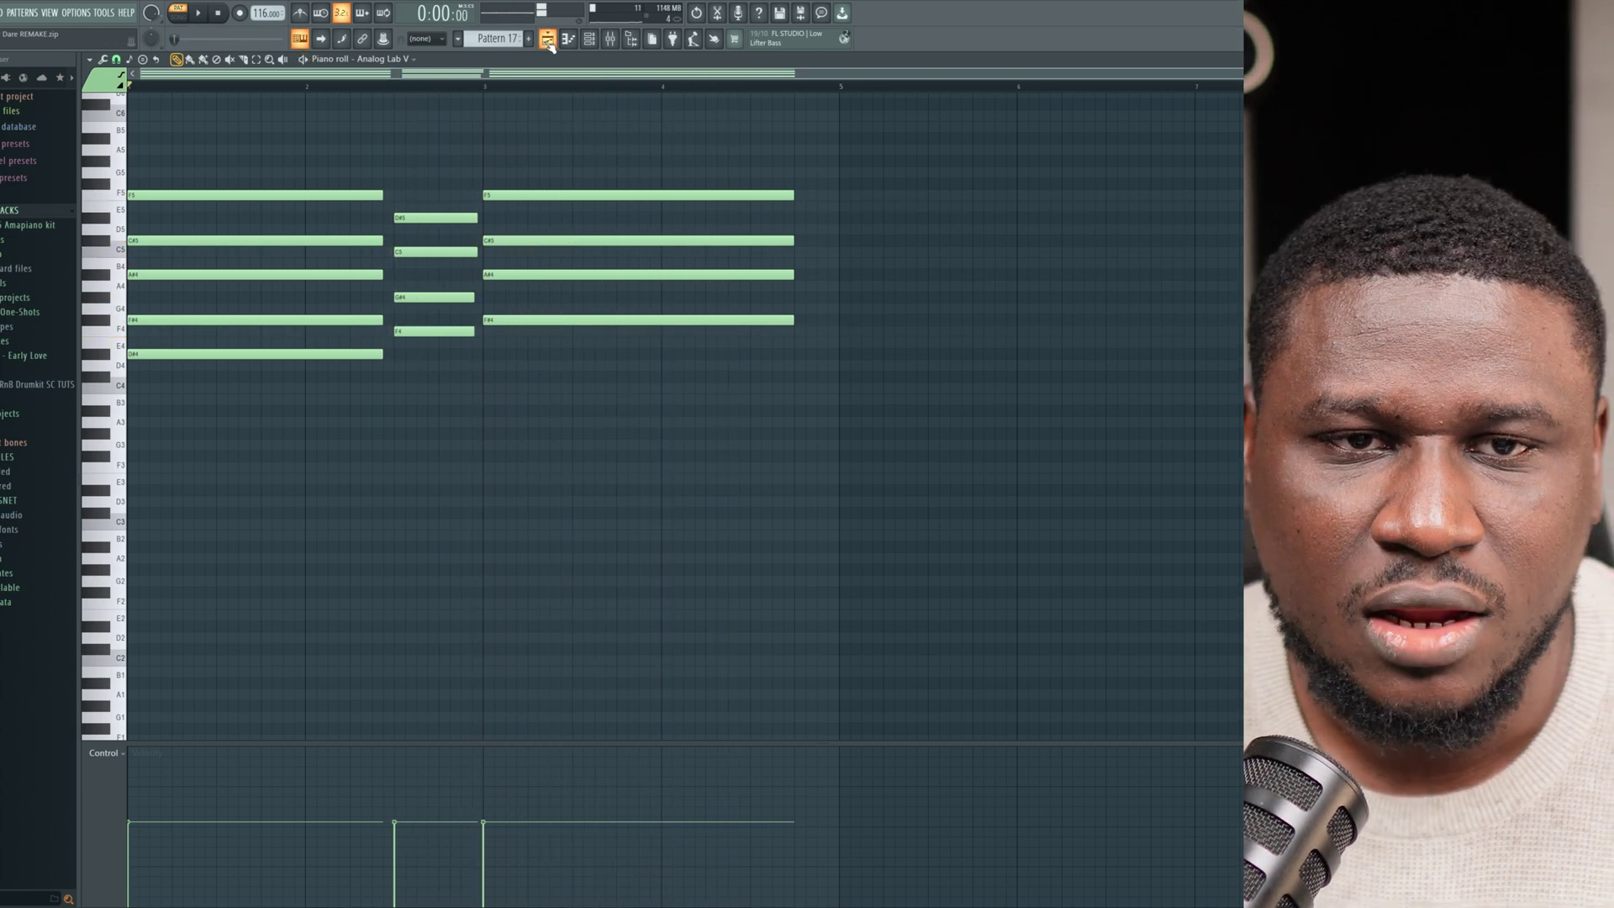
Solo the ePiano and chord layer tracks in the playlist and play them together in song mode from the start.
left_click(547, 40)
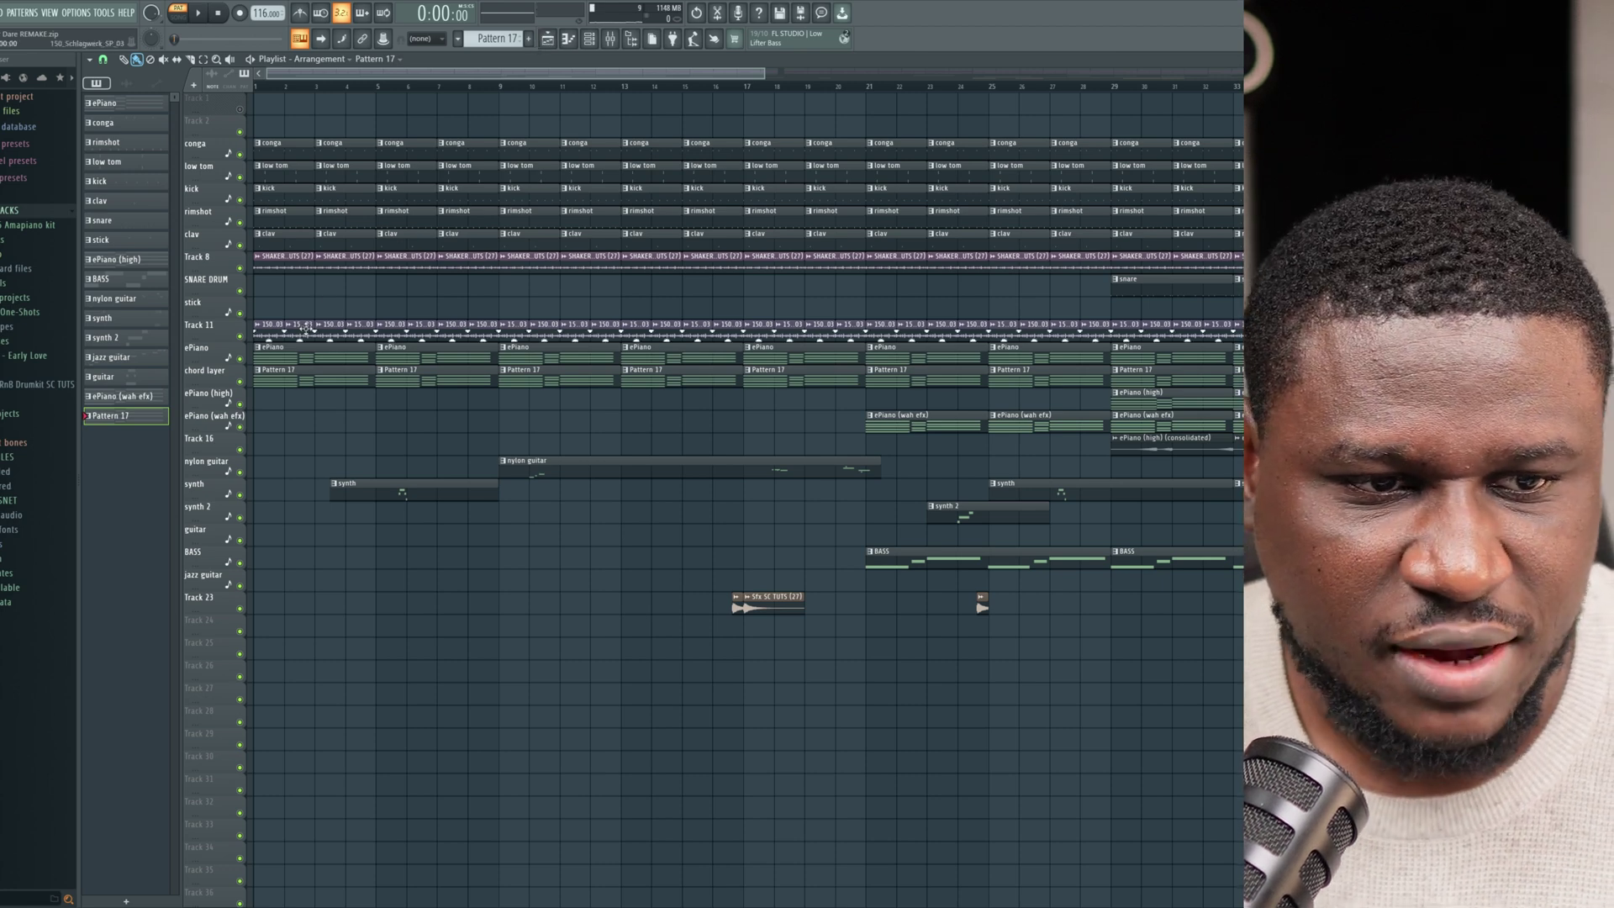
left_click(240, 358, "ctrl")
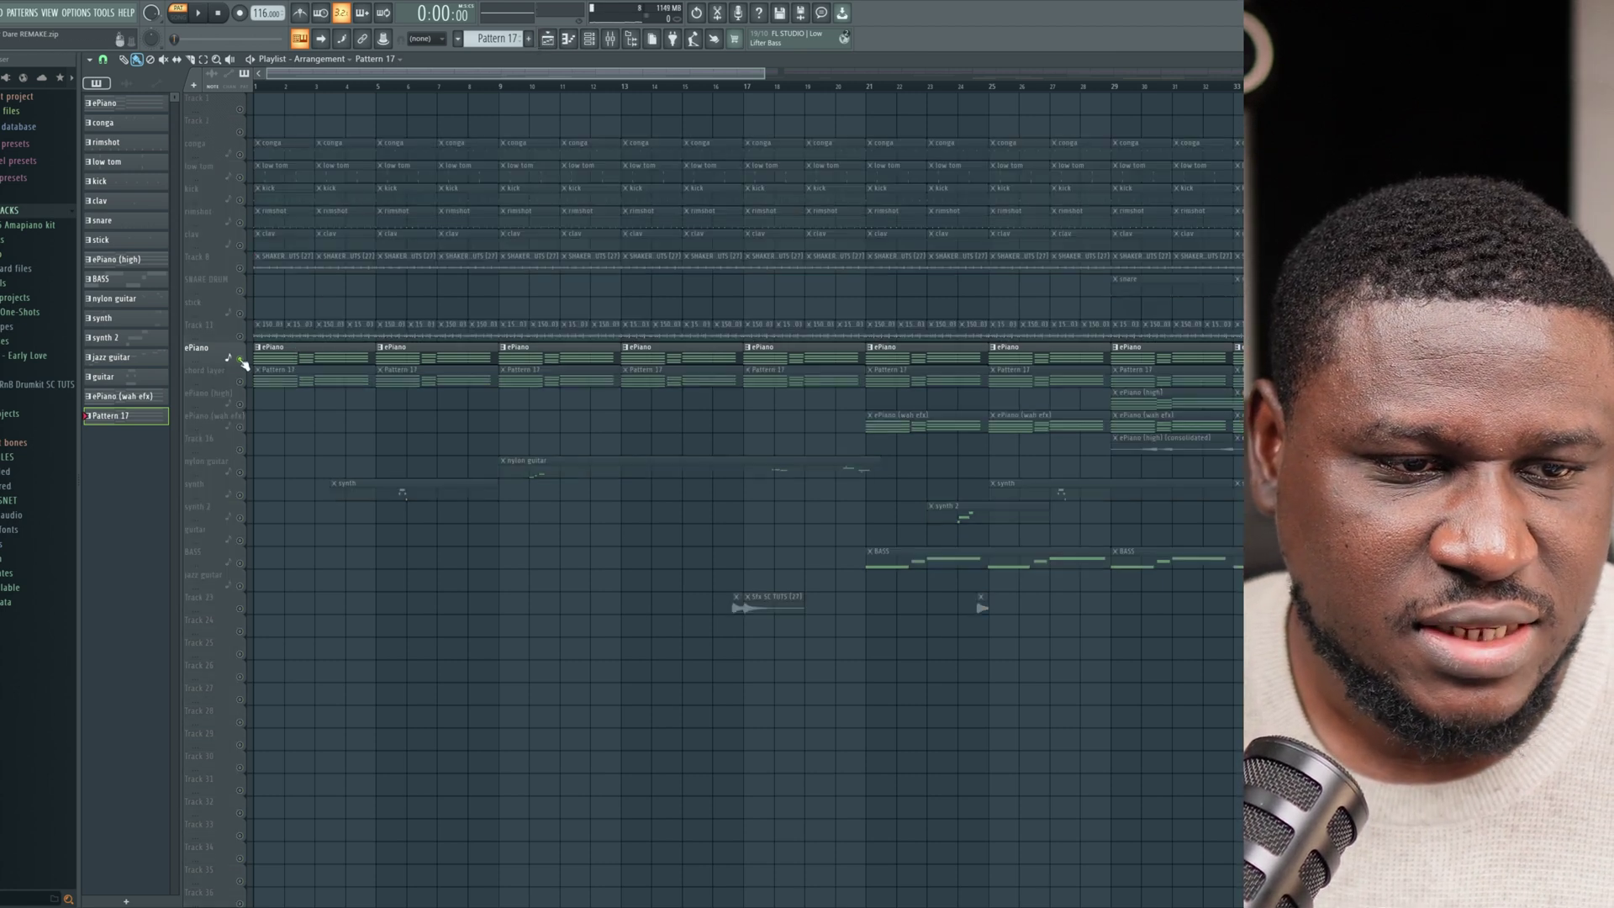
left_click(240, 381)
left_click(269, 88)
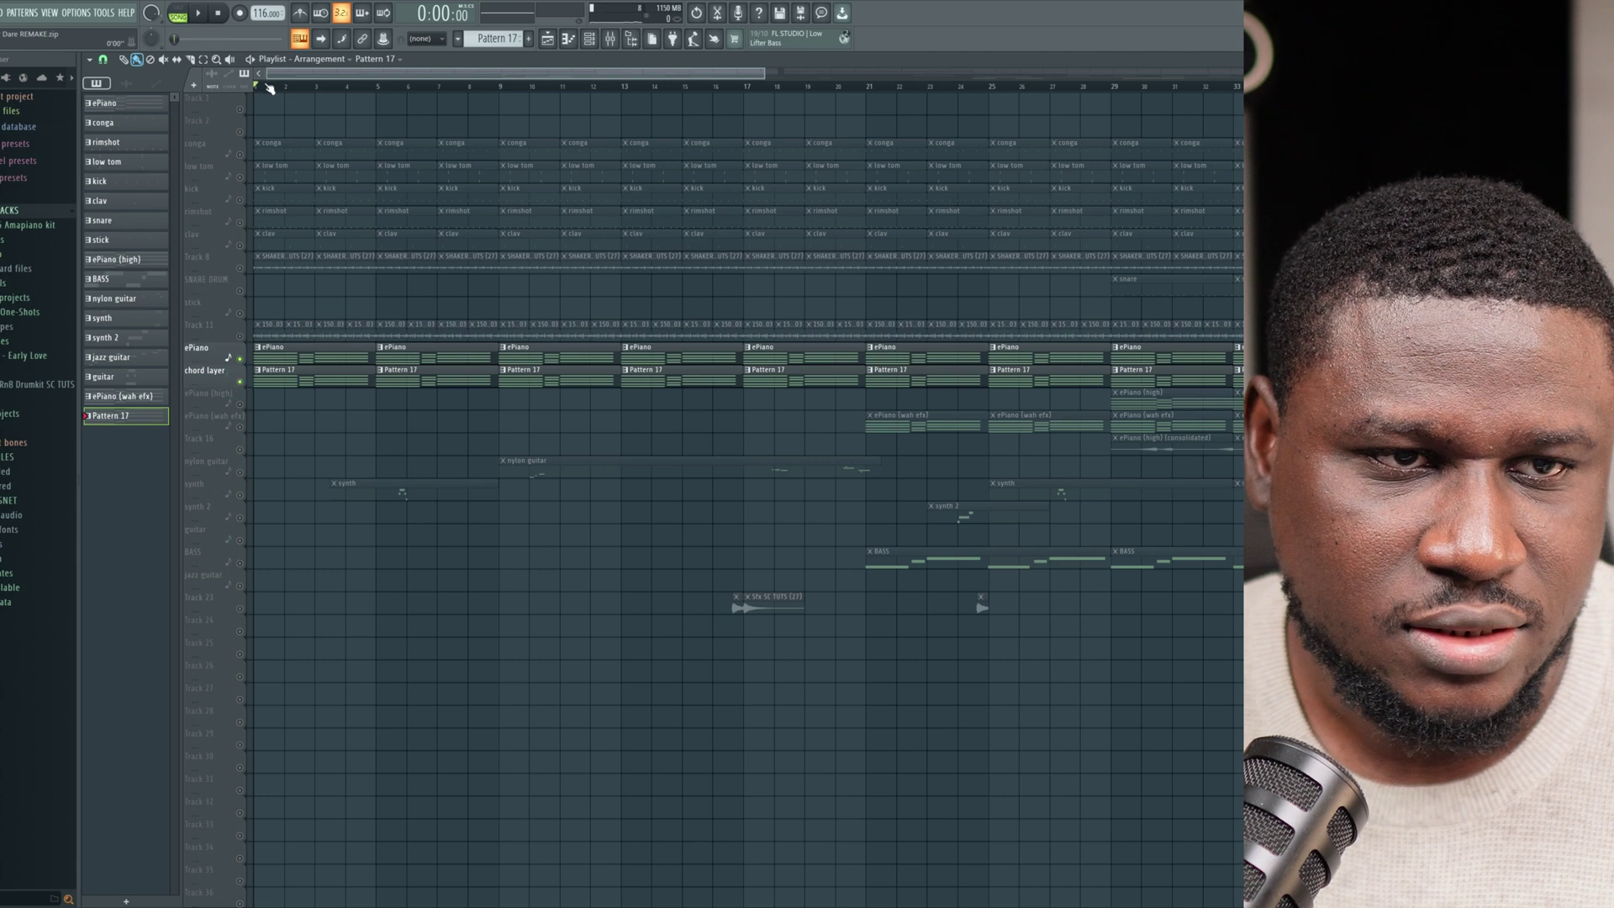
scroll(300, 375, "up", 3)
key("space")
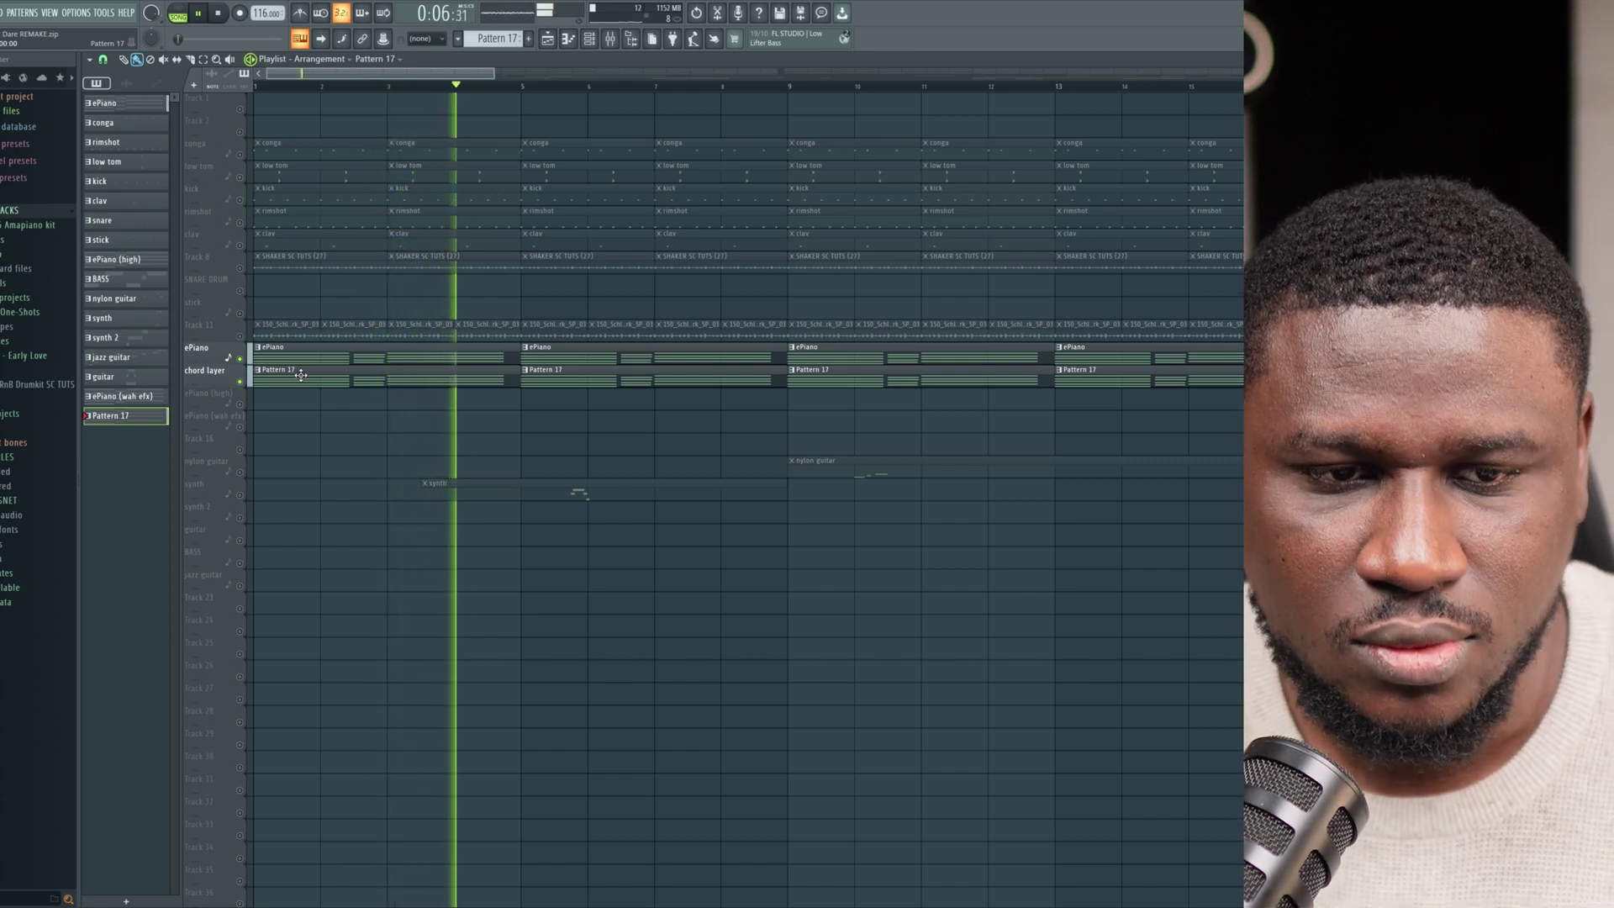
key("space")
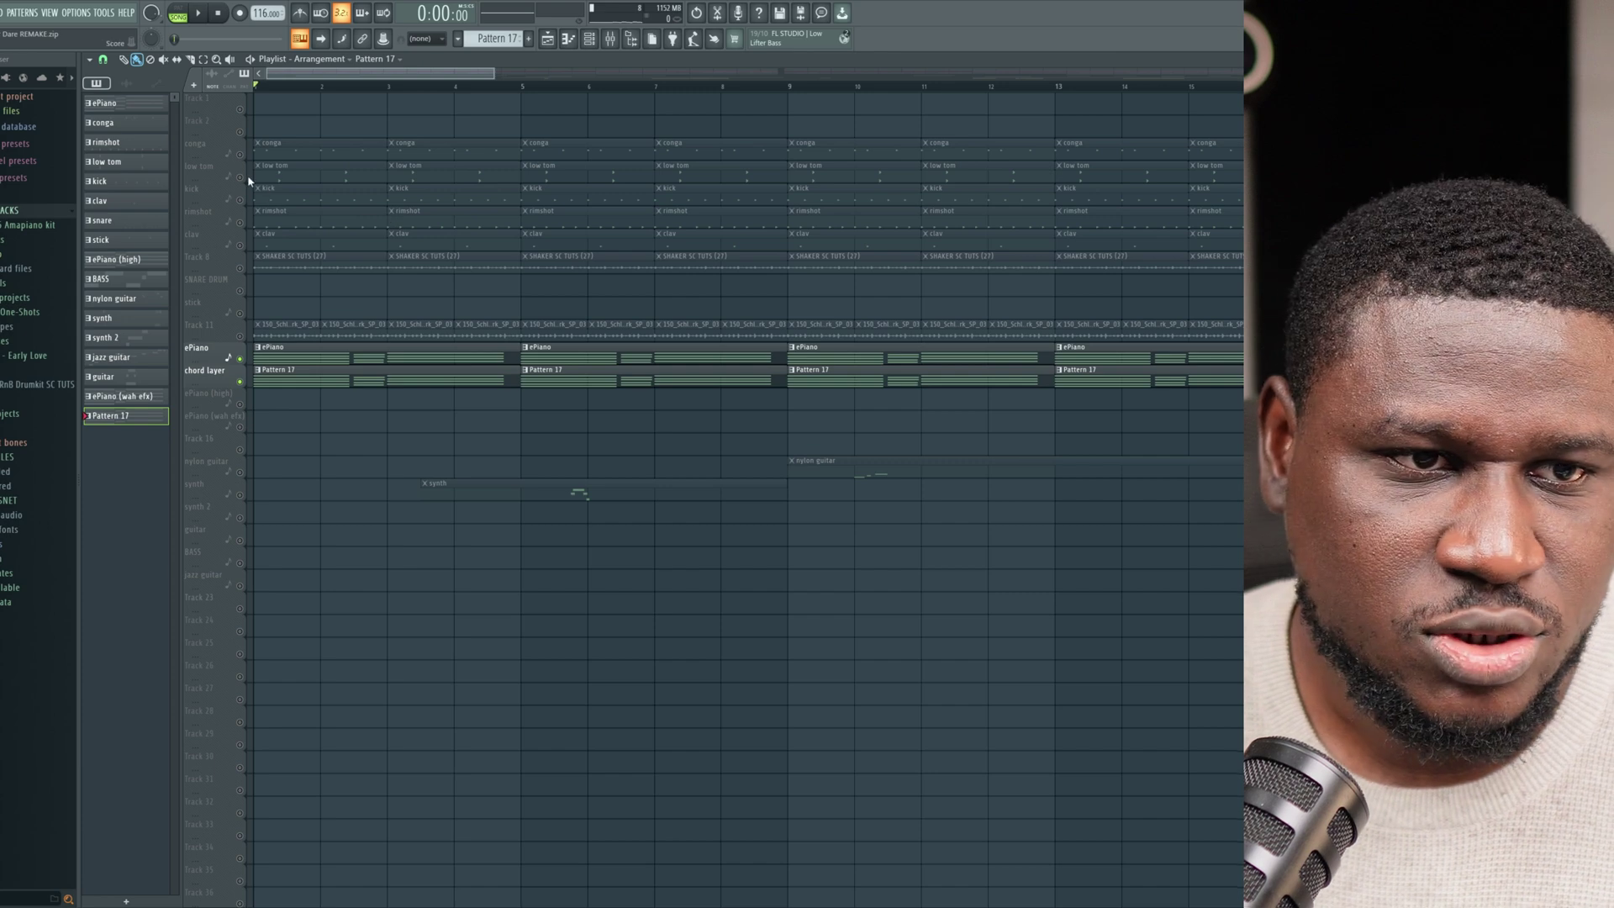
Leave only the conga and low tom tracks audible and play the conga pattern in pattern mode with its channel rack steps visible.
left_click(263, 165)
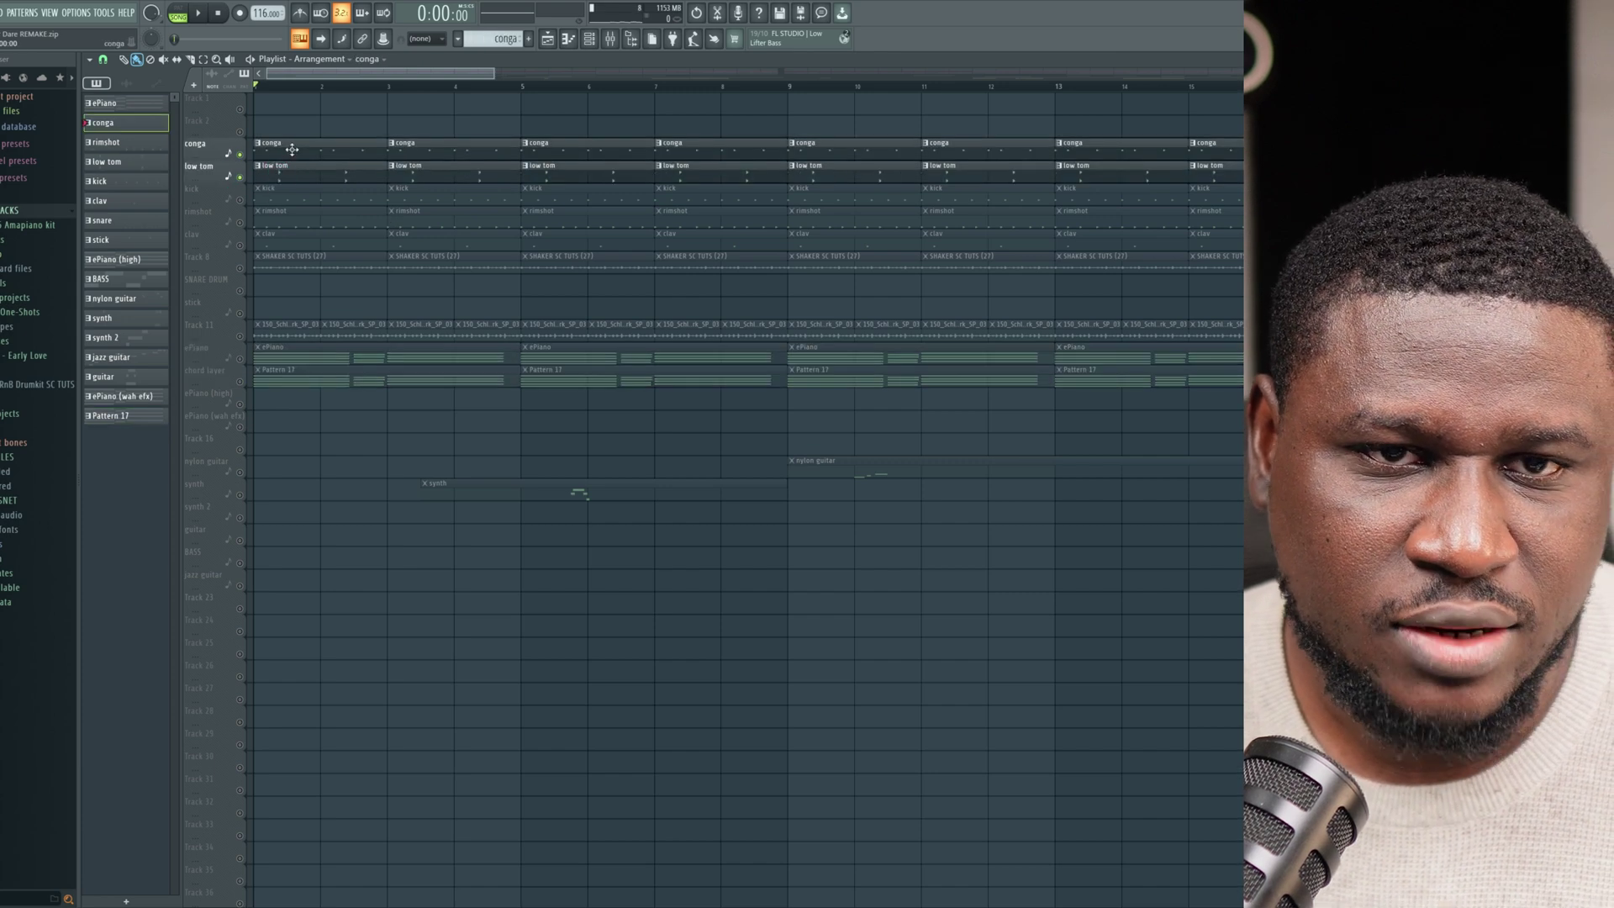
left_click(291, 149)
left_click(589, 39)
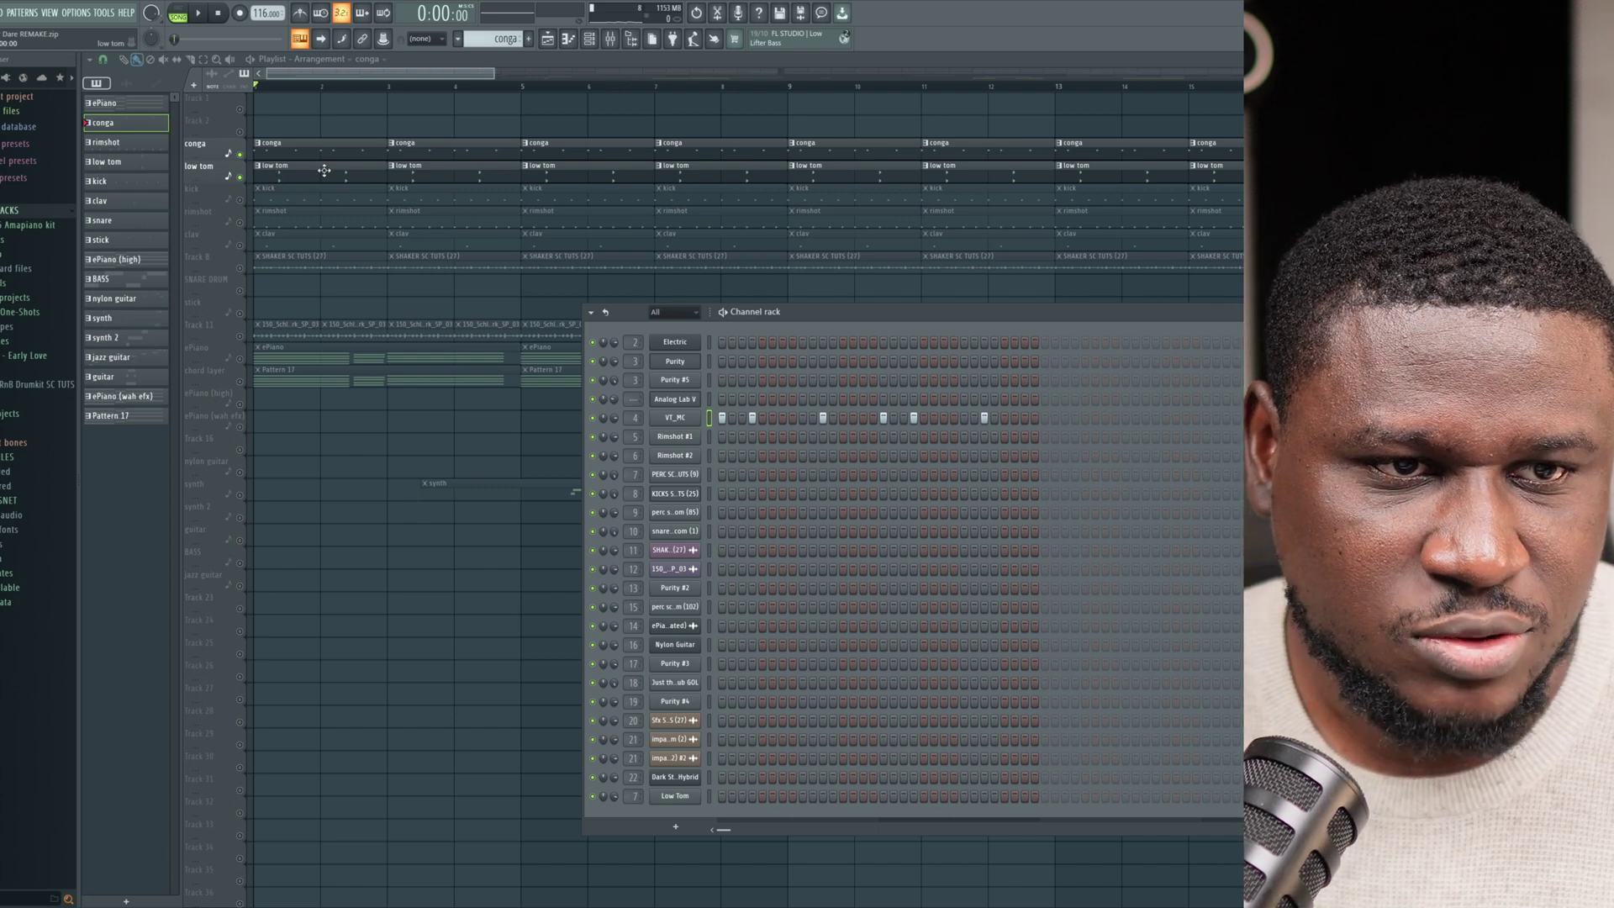
left_click(179, 11)
key("space")
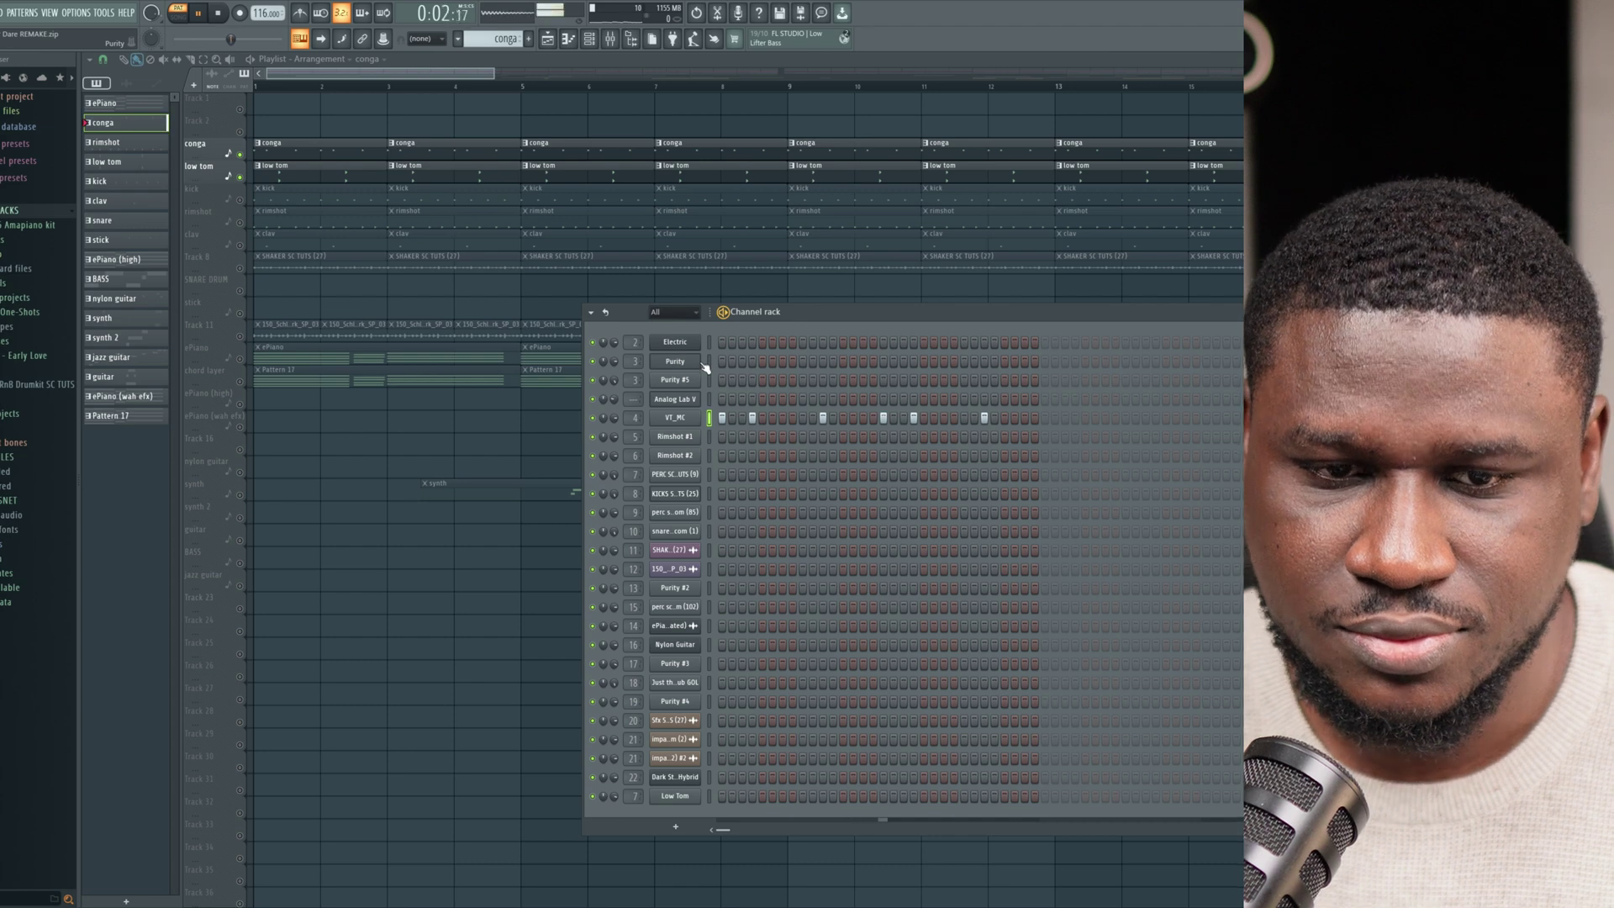
key("space")
Inspect the conga's VT_MC sample and its mixer effects, Fruity parametric EQ 2 and Fruity Reeverb 2, and close their windows.
left_click(693, 419)
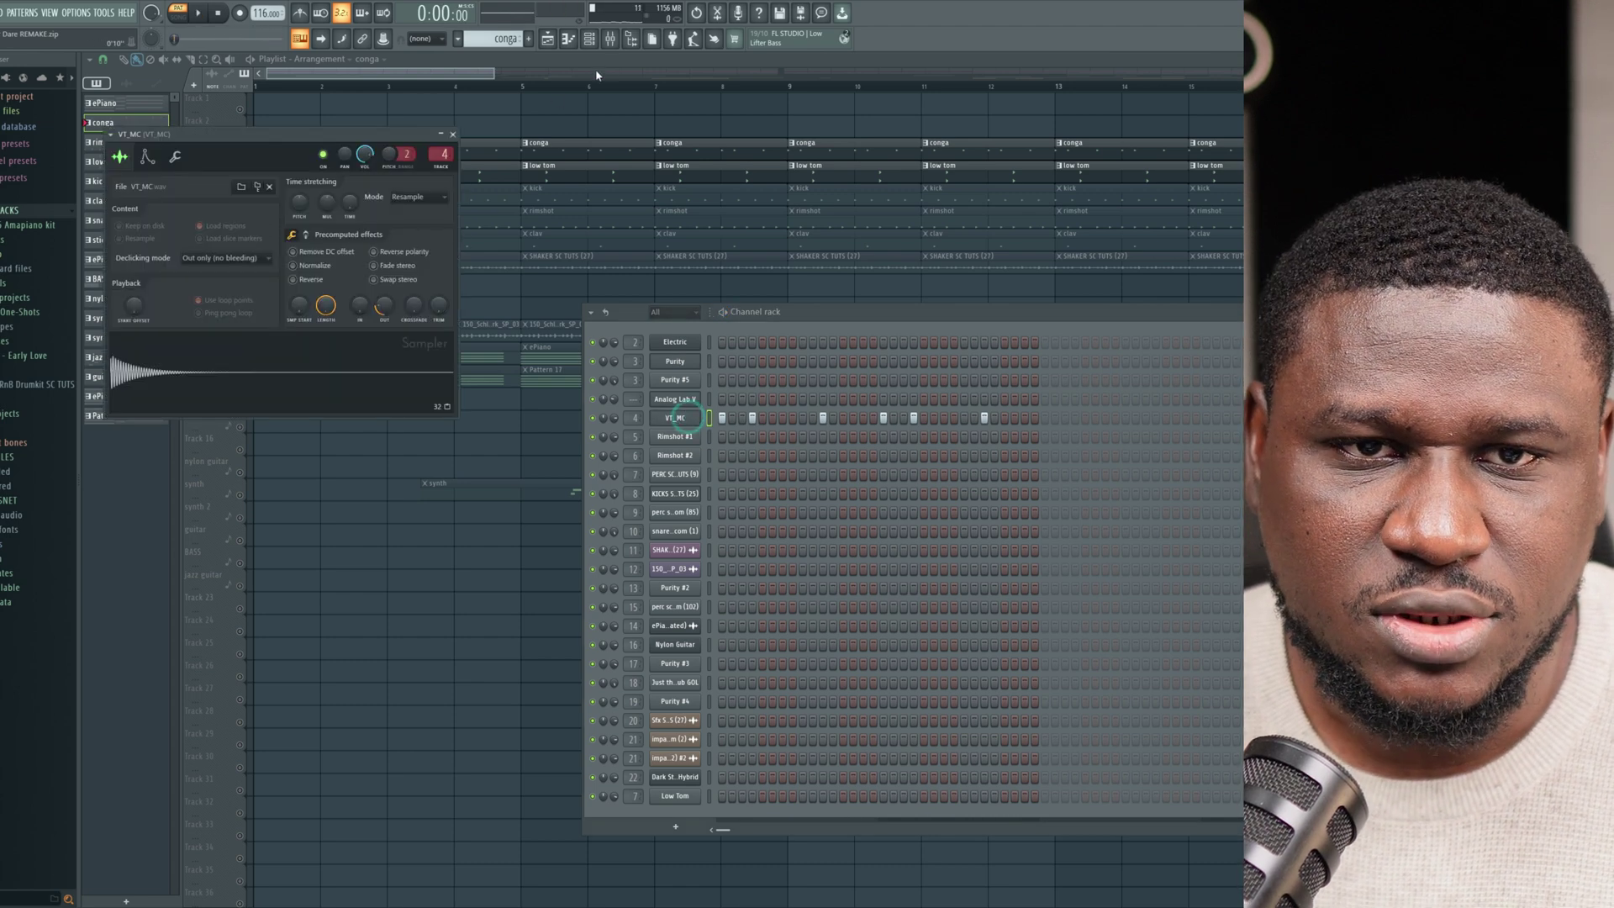
left_click(614, 44)
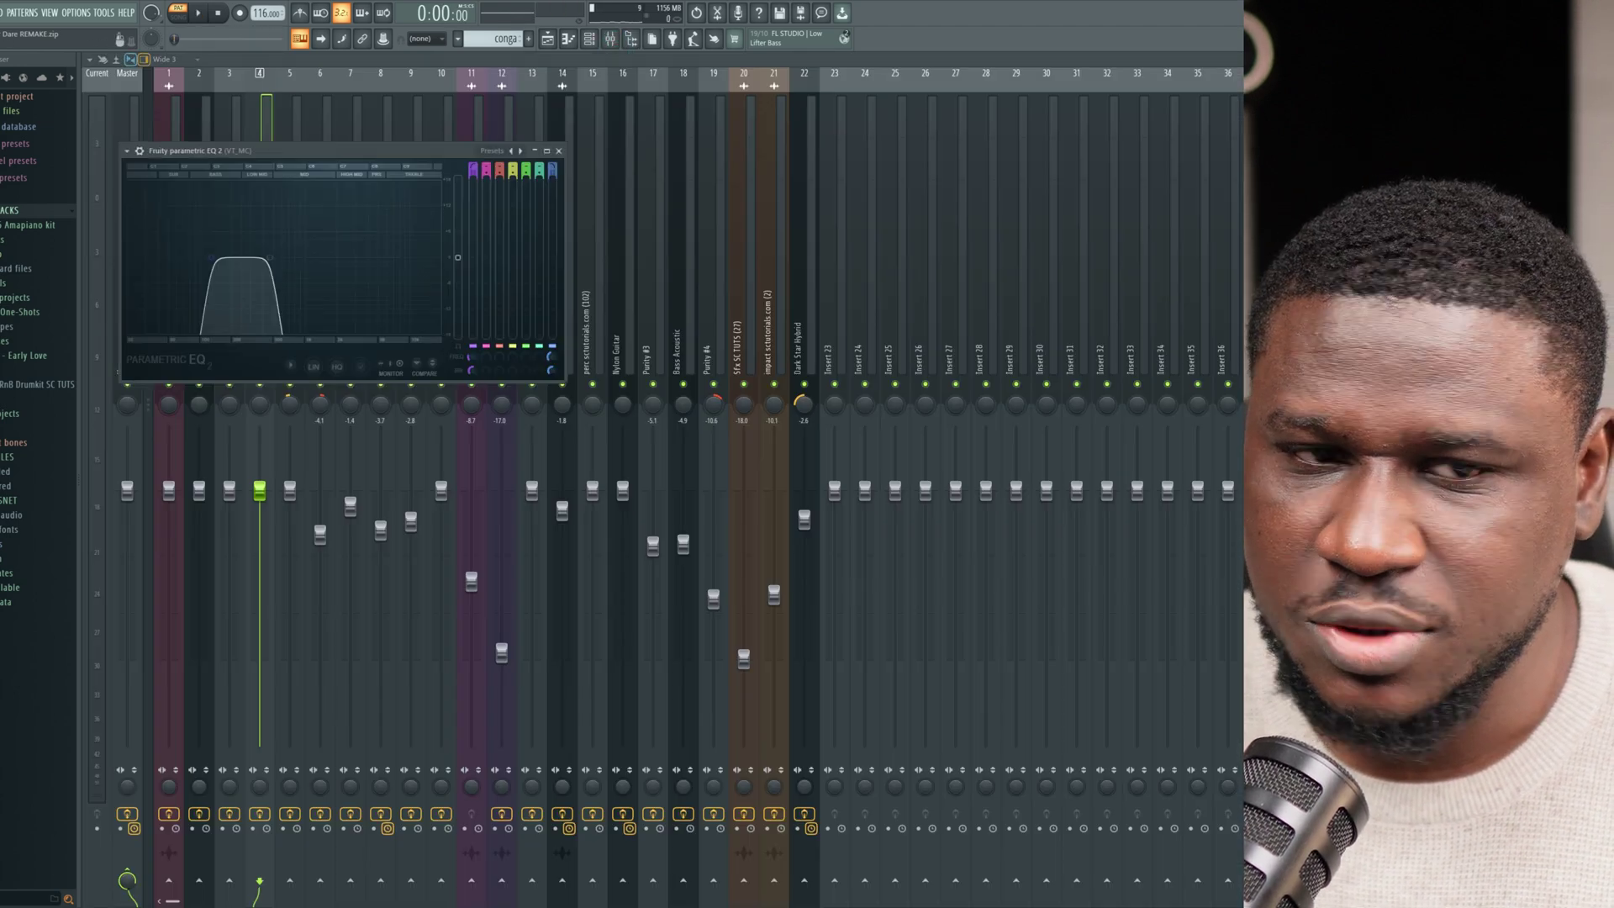
key("Escape")
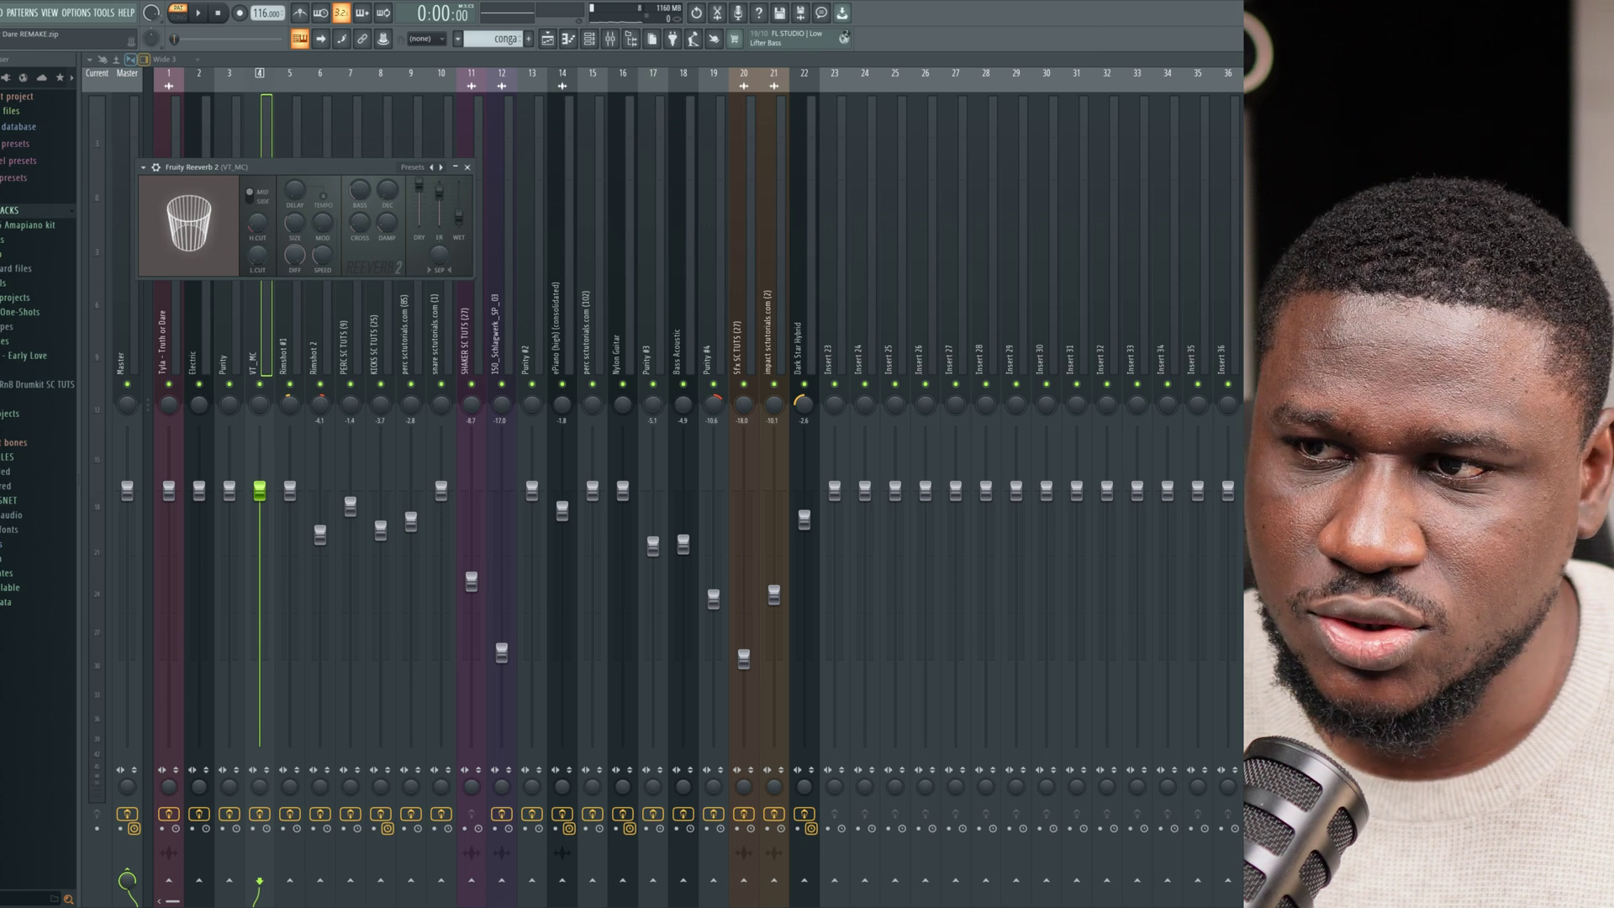
key("Escape")
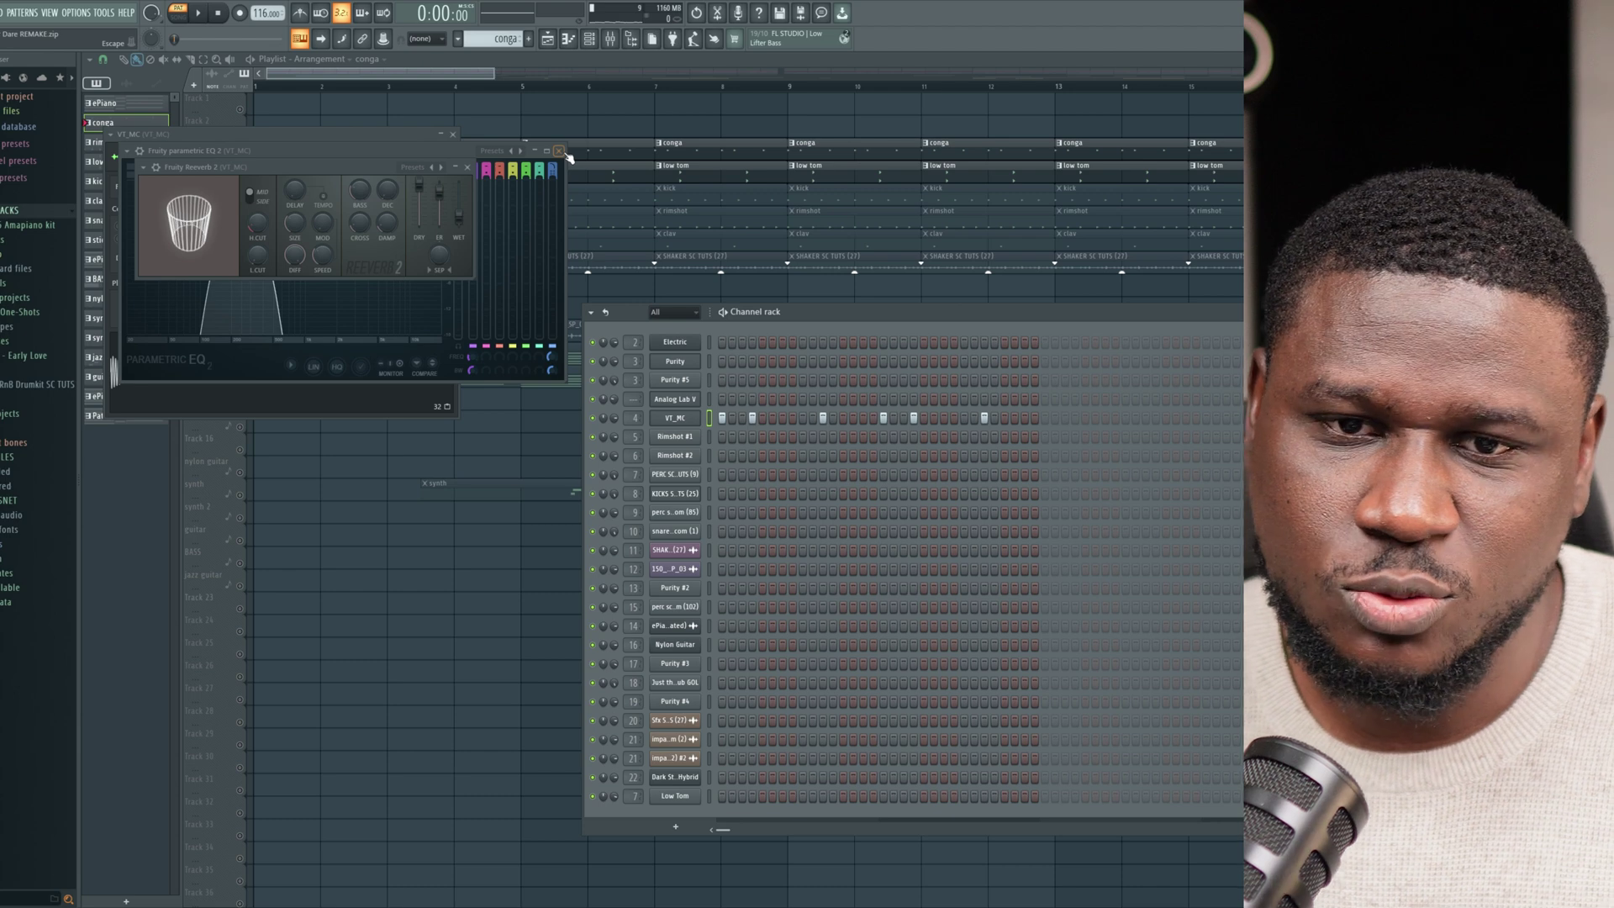
left_click(560, 152)
left_click(560, 151)
left_click(559, 151)
key("Escape")
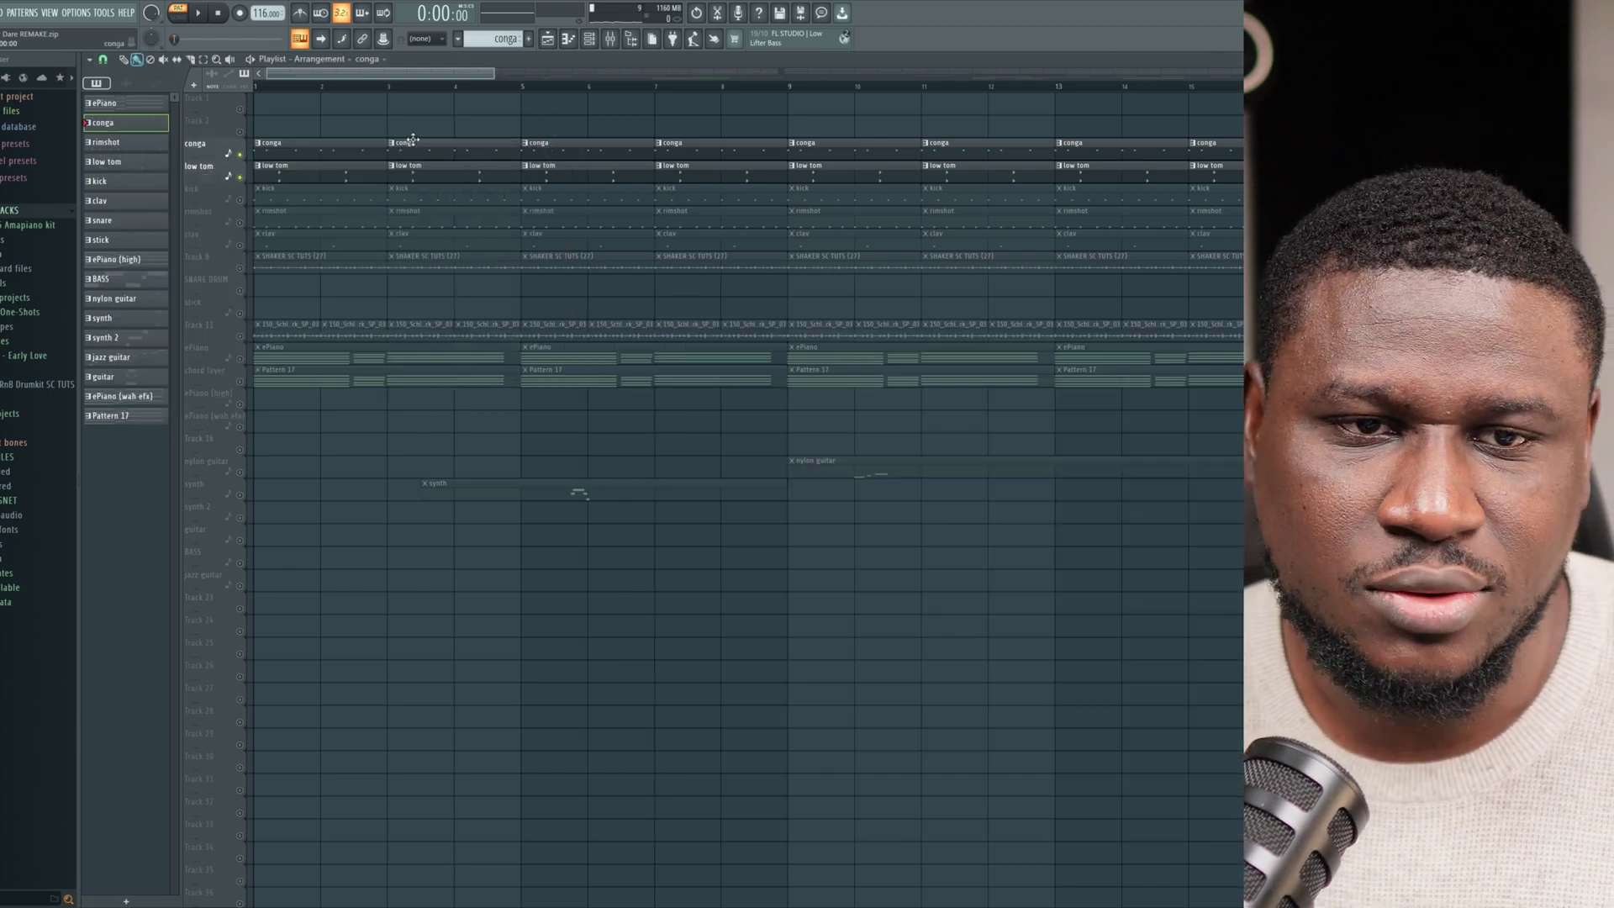
Play the low tom pattern and inspect its PERC SC TUTS (9) sample and the parametric EQ on its mixer track.
left_click(287, 166)
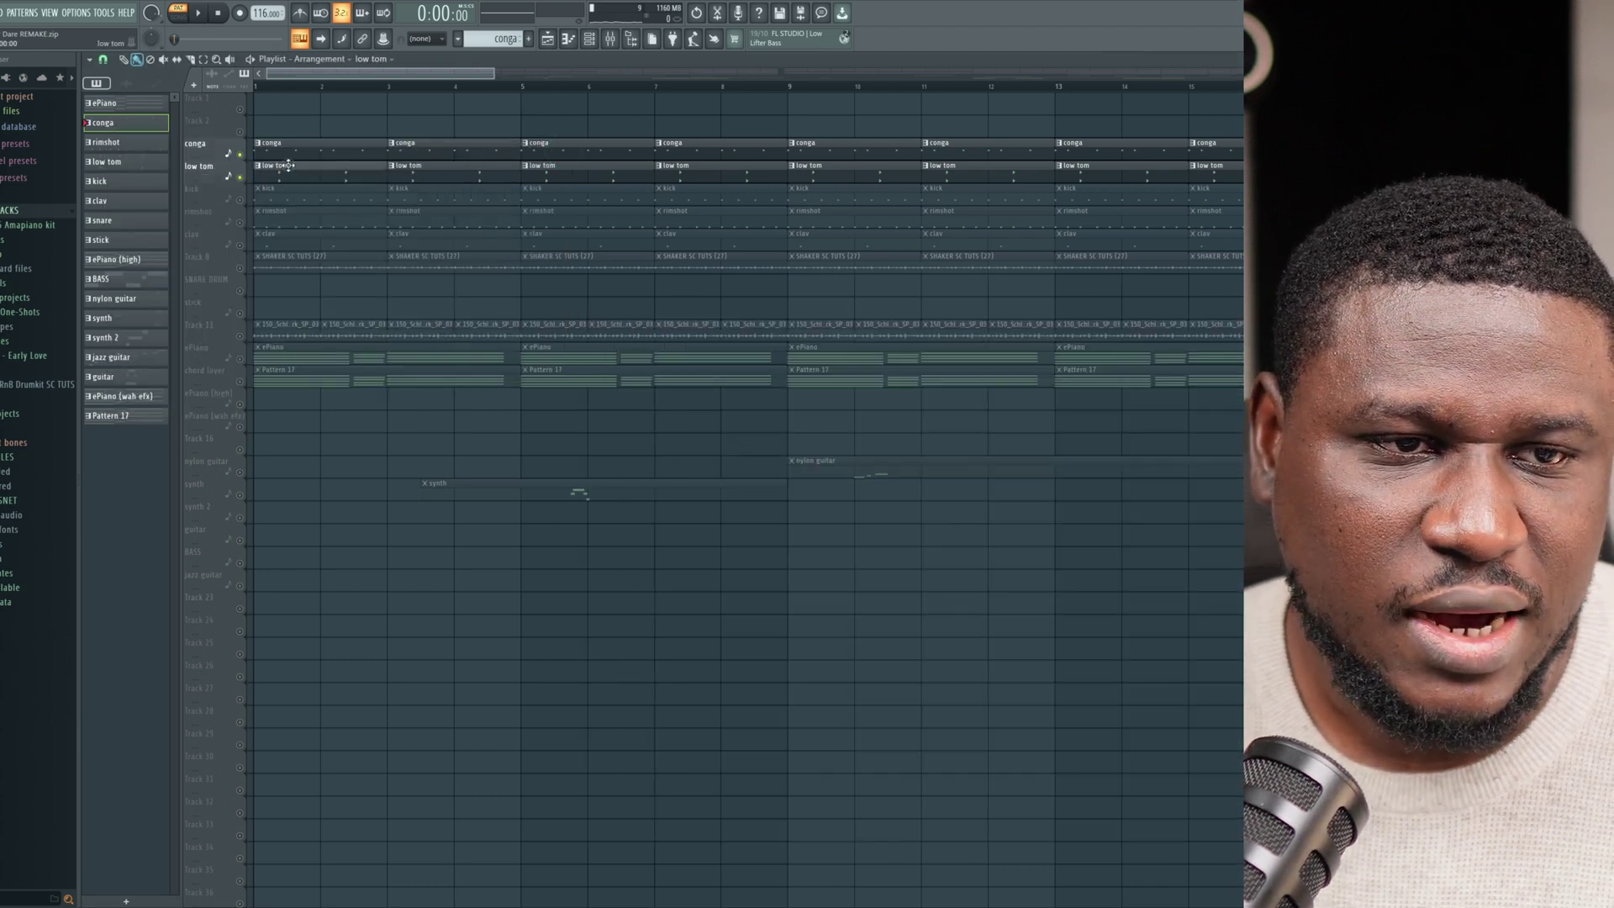
left_click(591, 40)
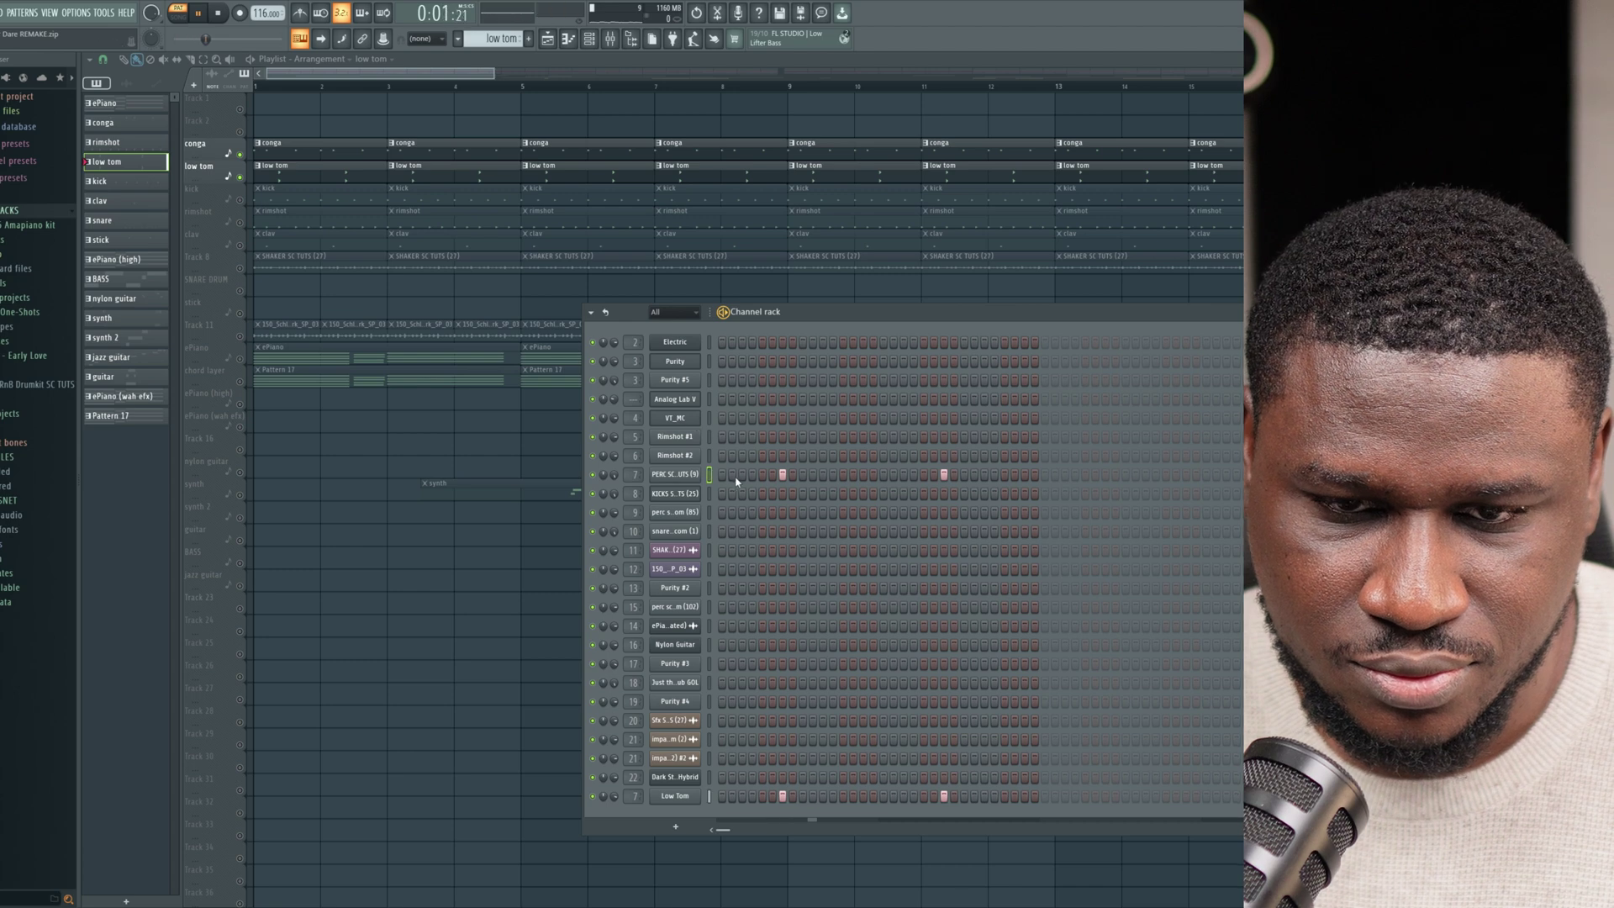
key("space")
left_click(688, 476)
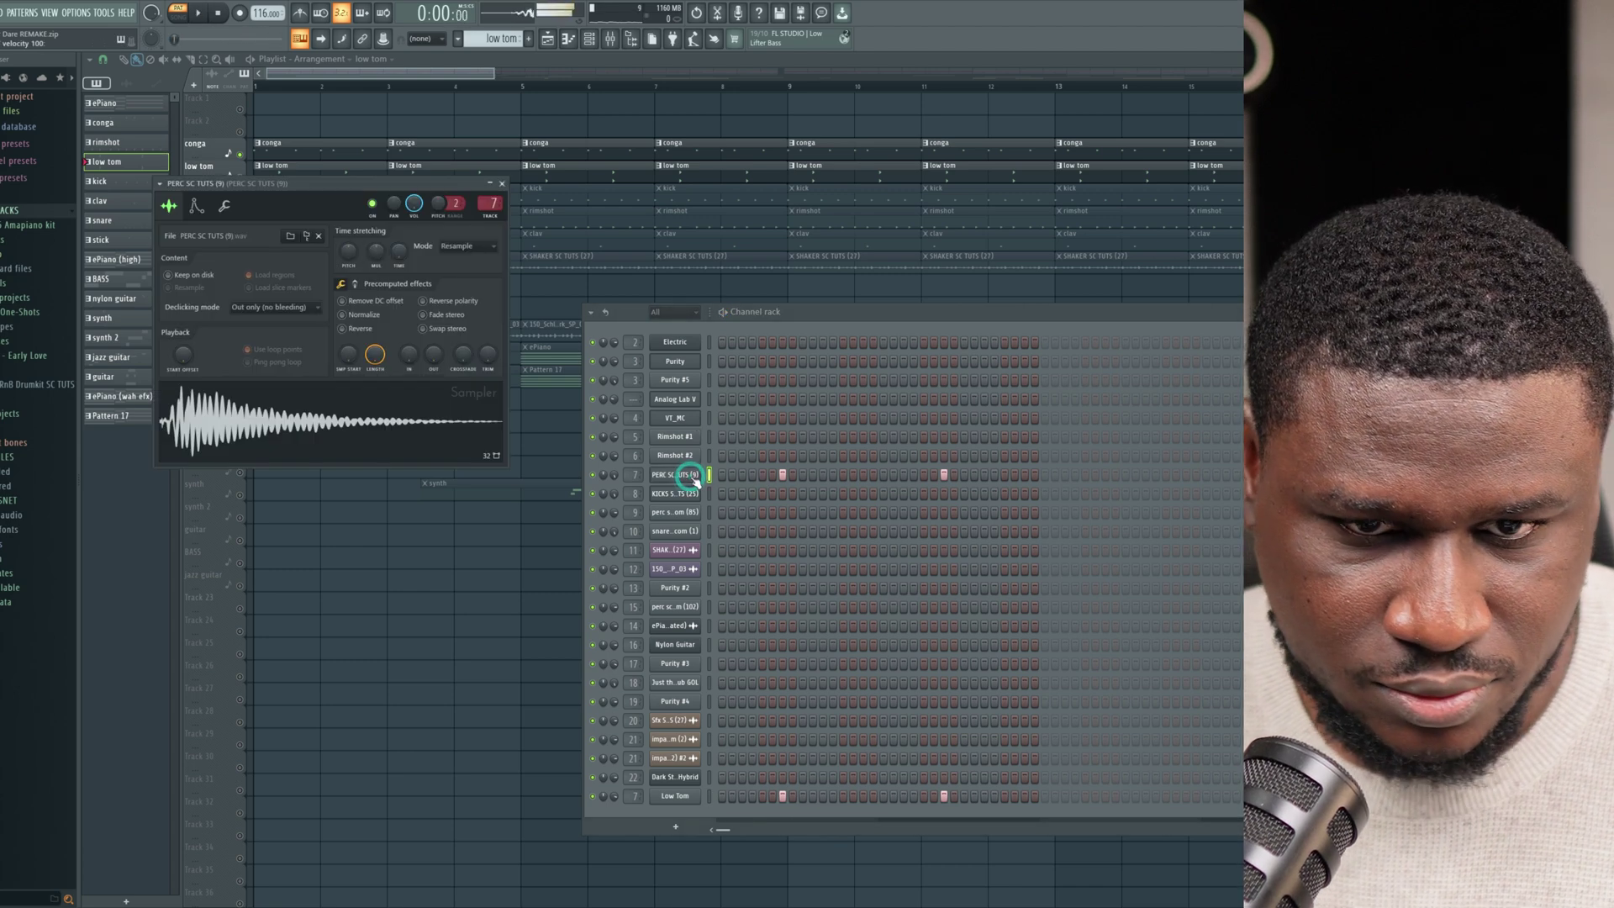
left_click(609, 38)
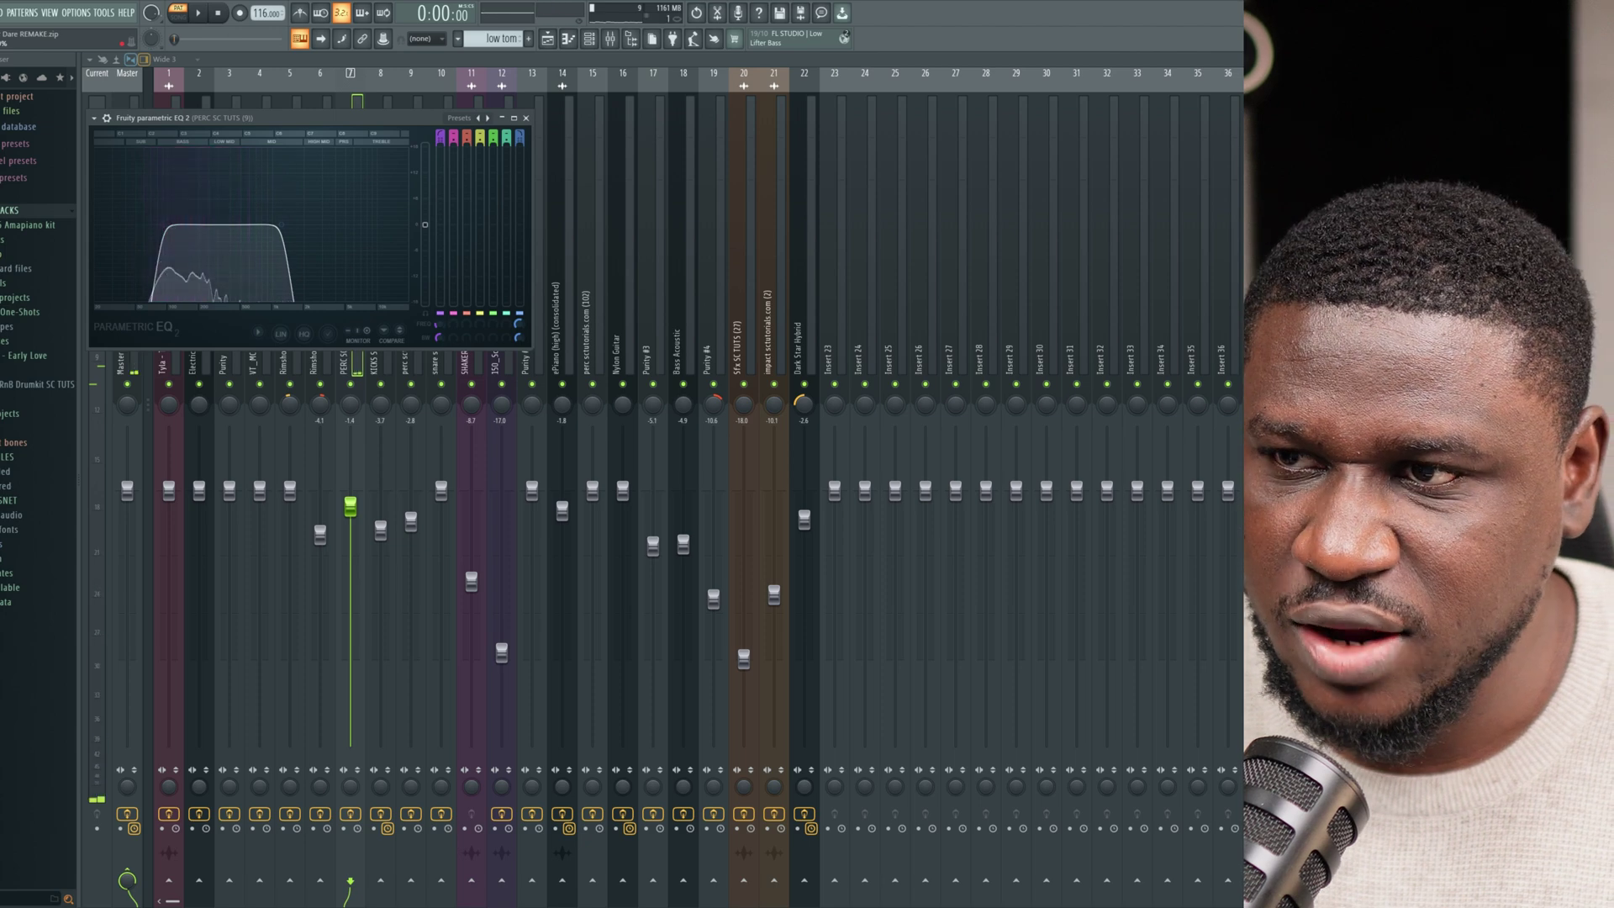
key("F9")
key("F9")
Inspect the Low Tom sample layered in the low tom pattern and play the pattern again.
left_click(671, 796)
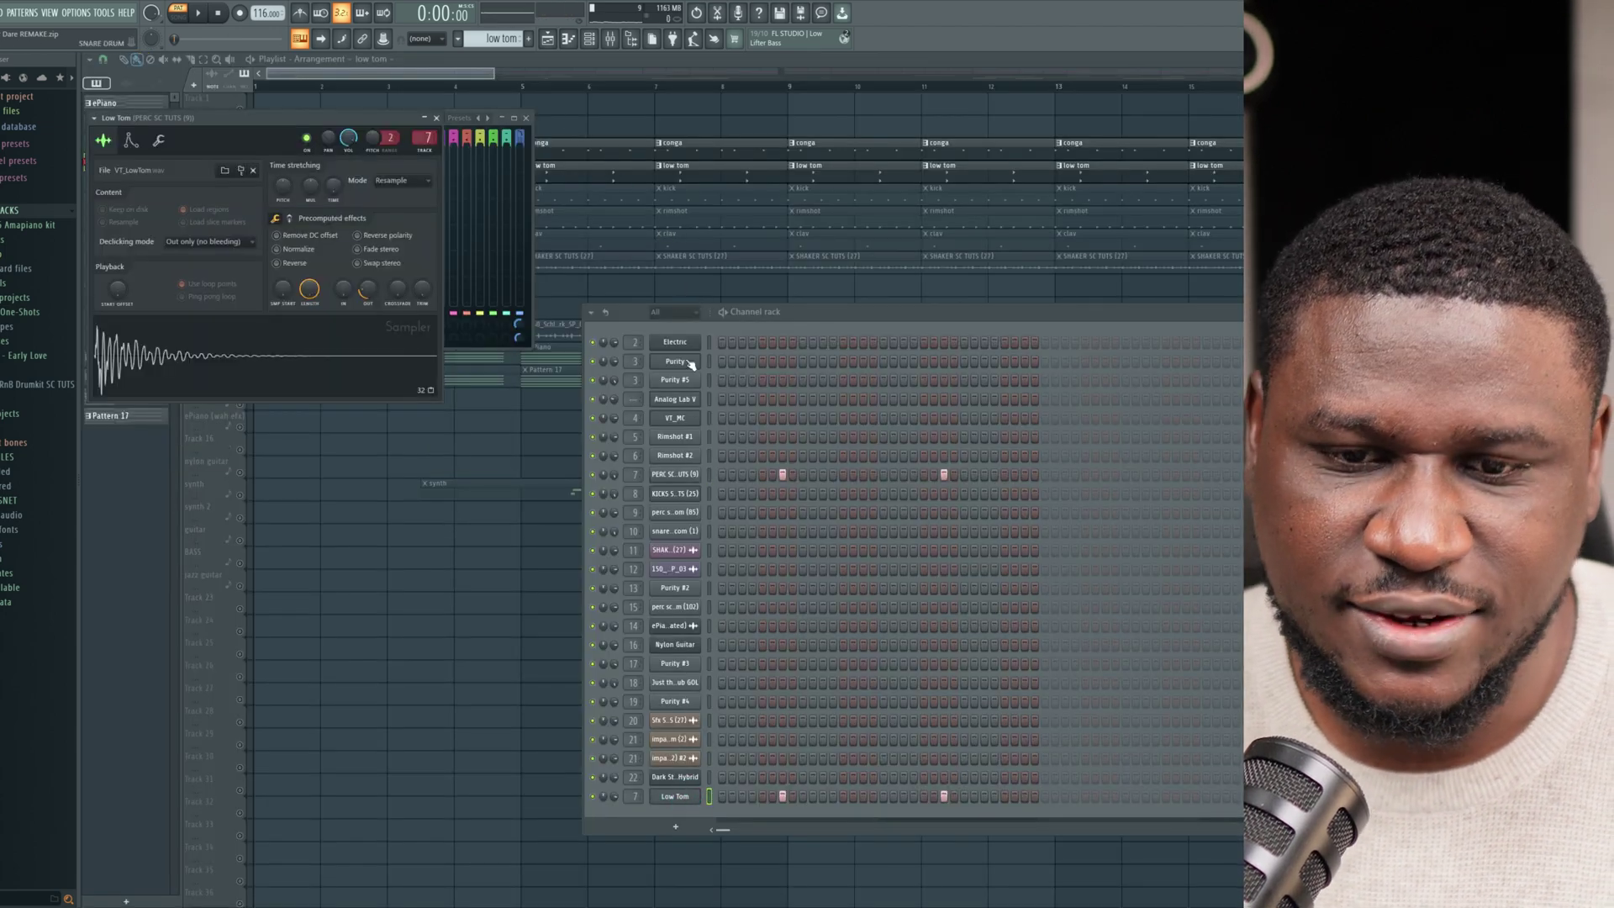
left_click(451, 81)
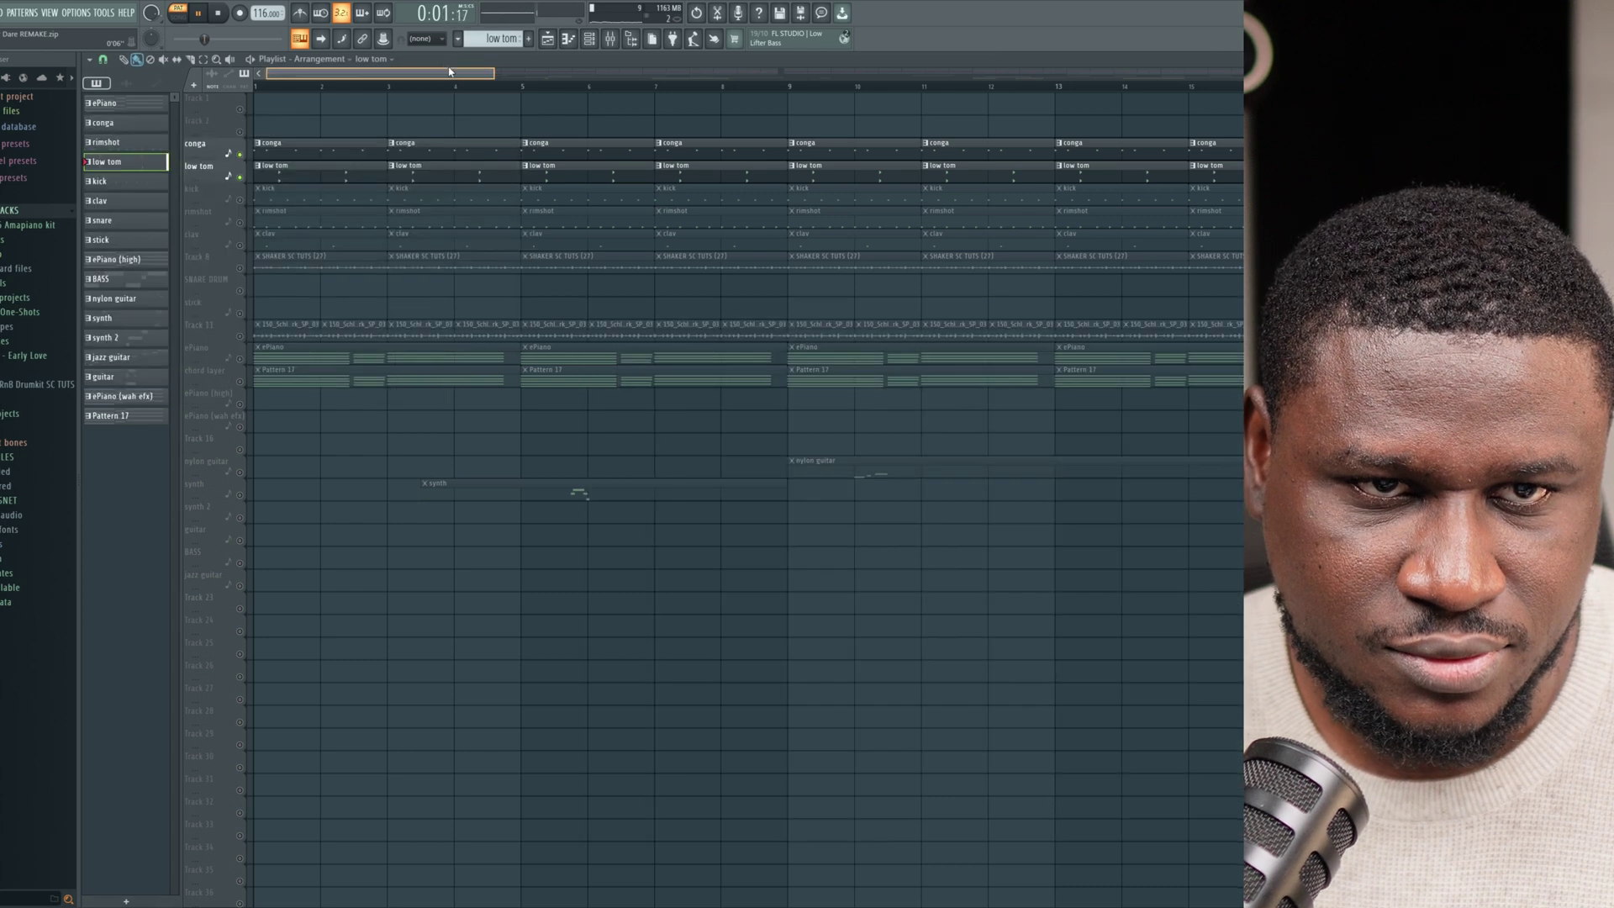
key("space")
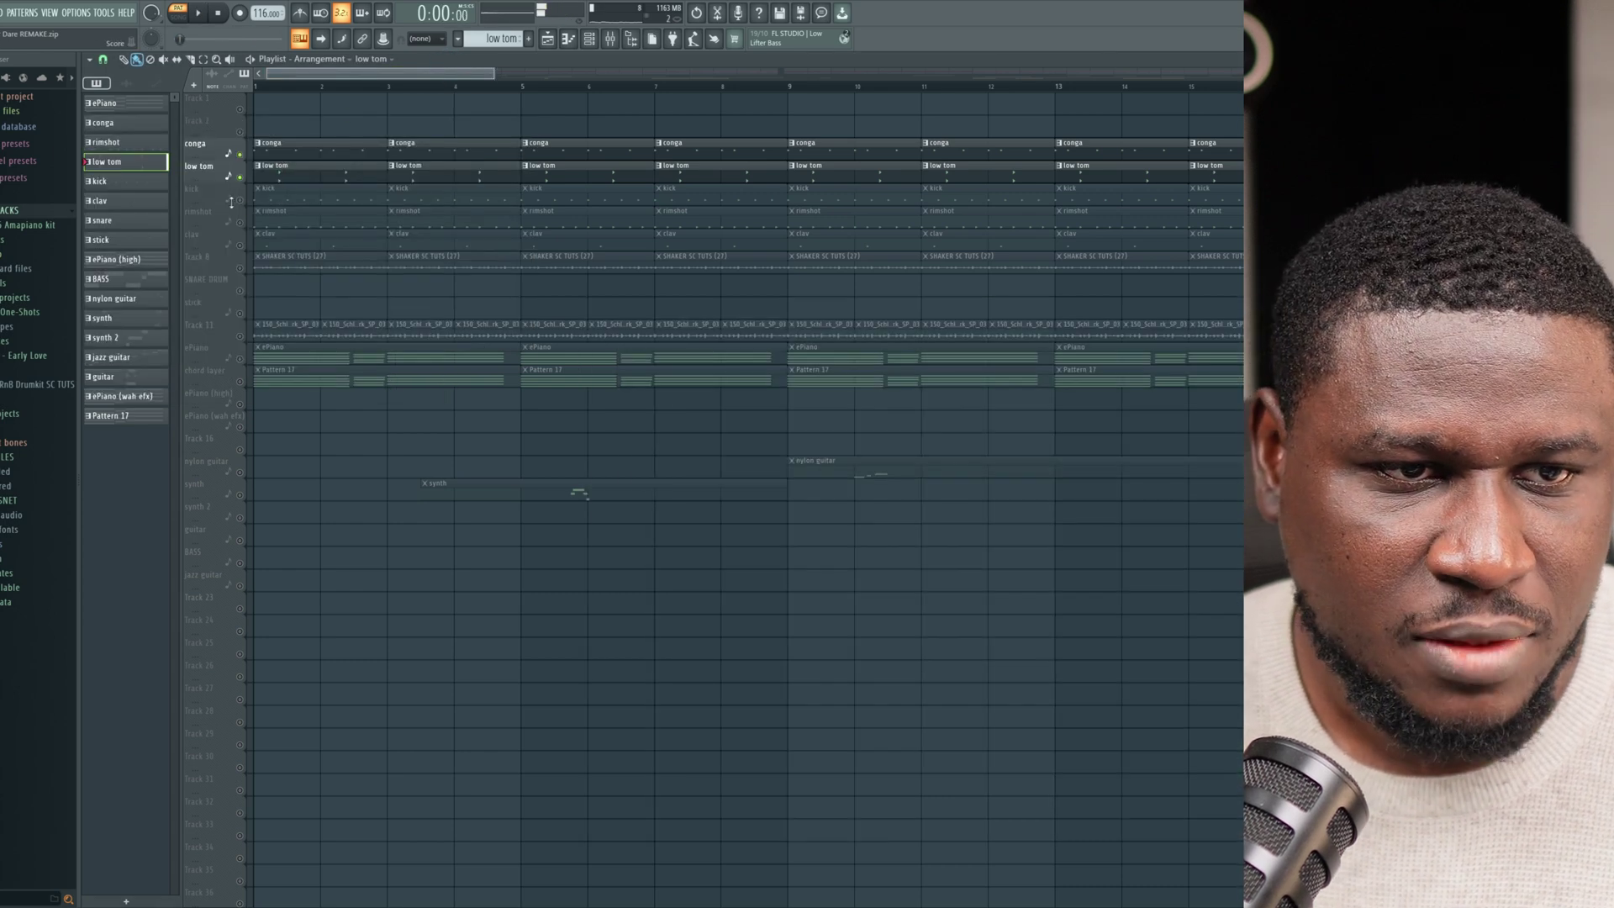
Unmute the kick track, play the kick pattern with its steps visible and inspect its KICKS SC TUTS (25) sample.
left_click(295, 199)
key("F6")
key("space")
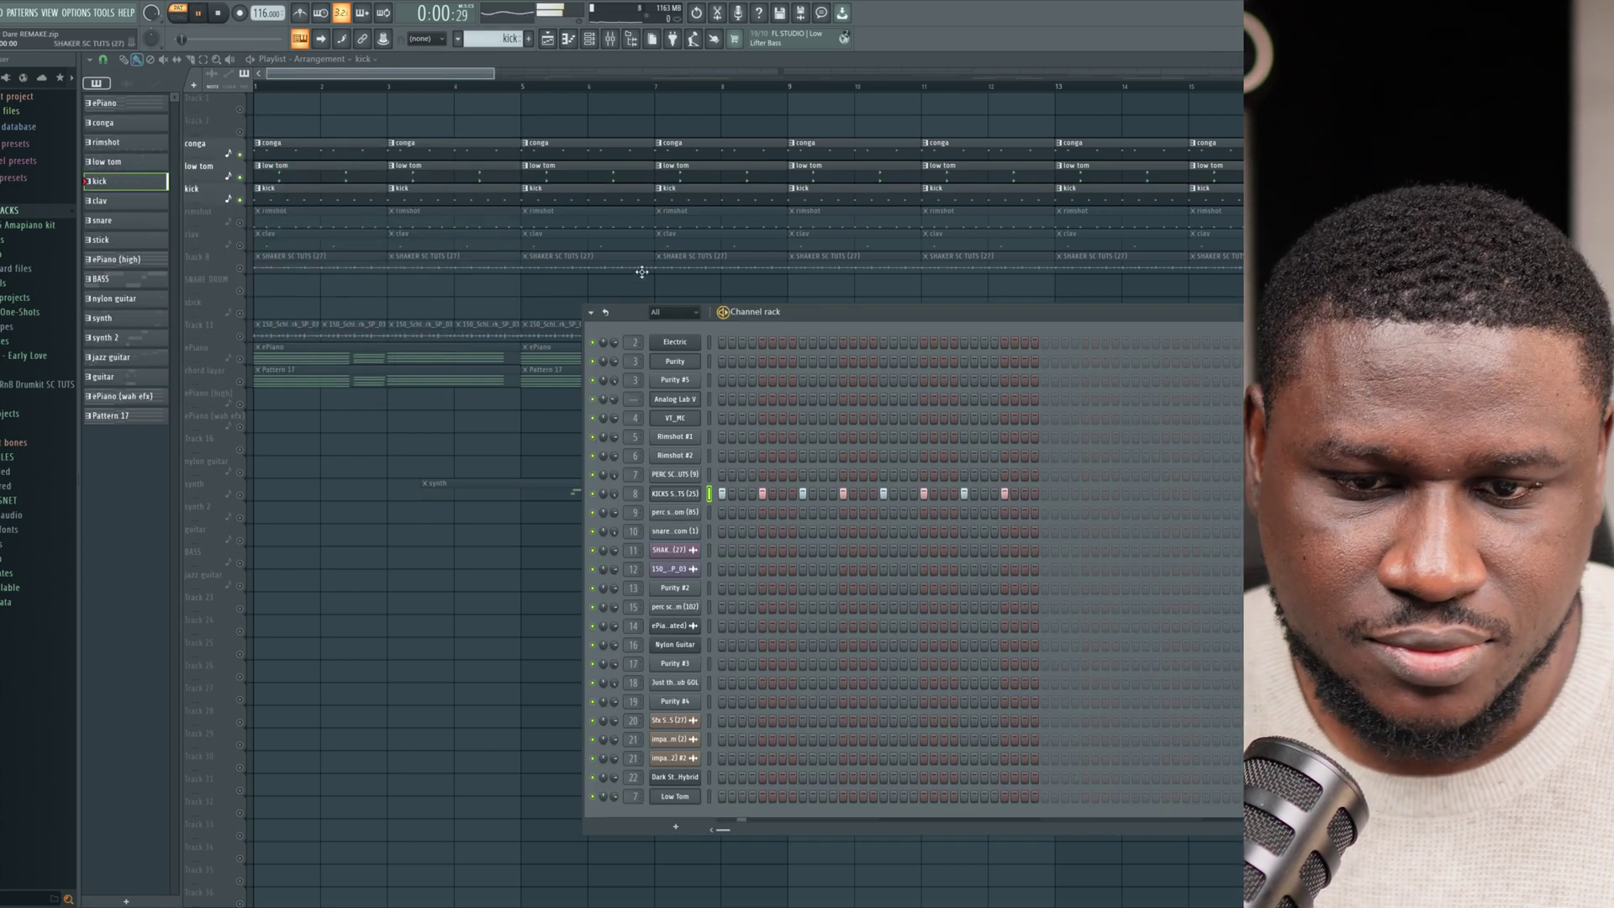
left_click(675, 494)
key("space")
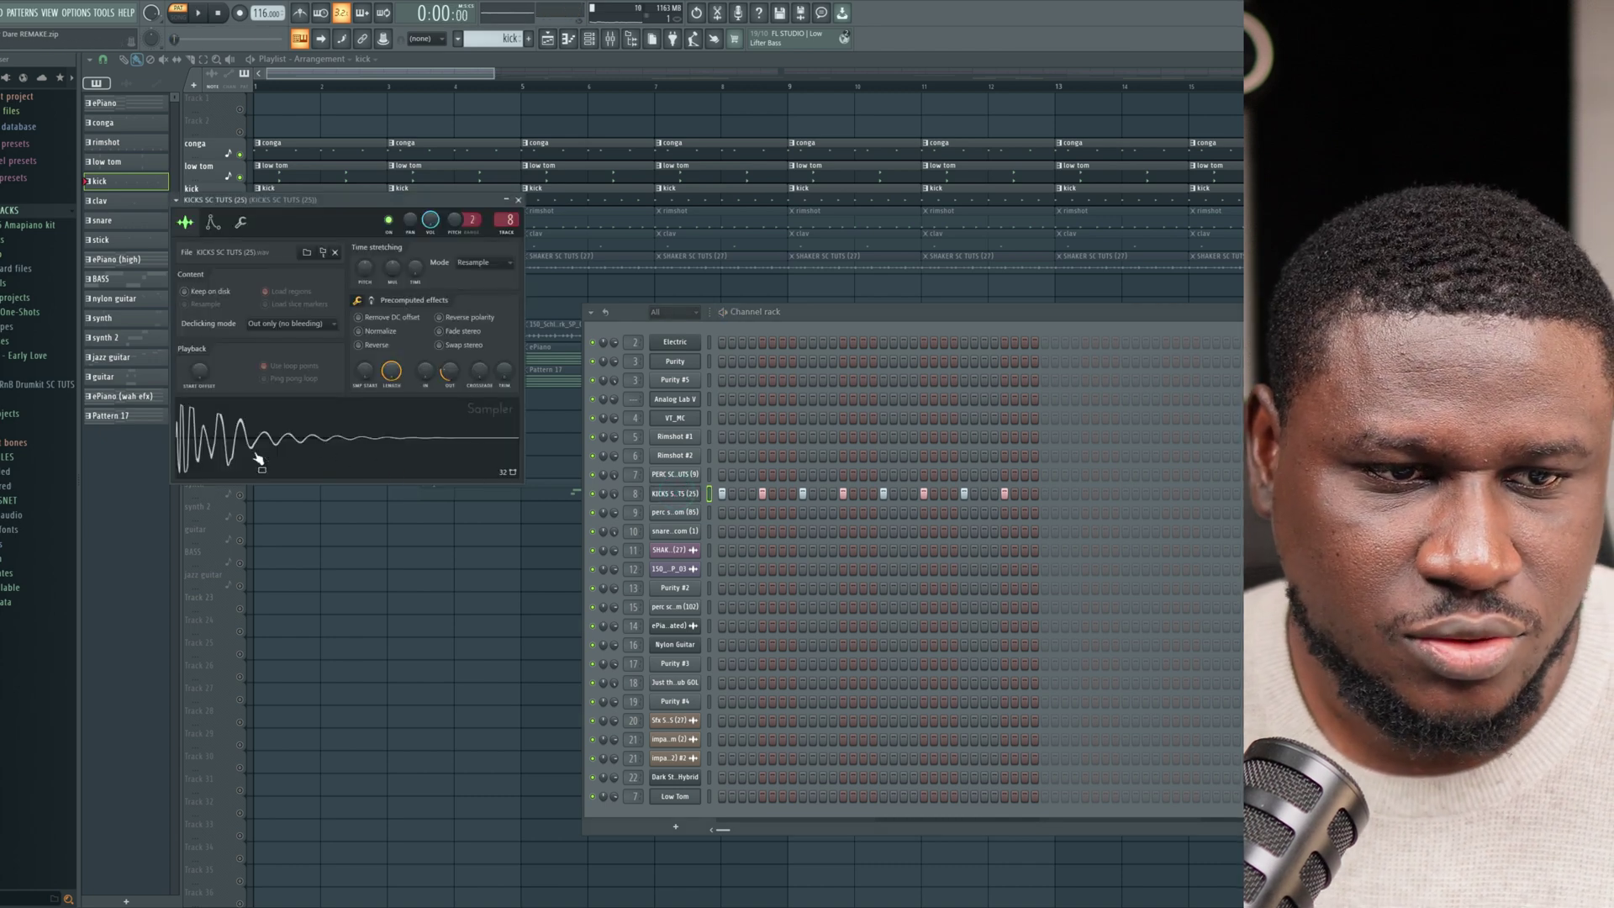
left_click(150, 558)
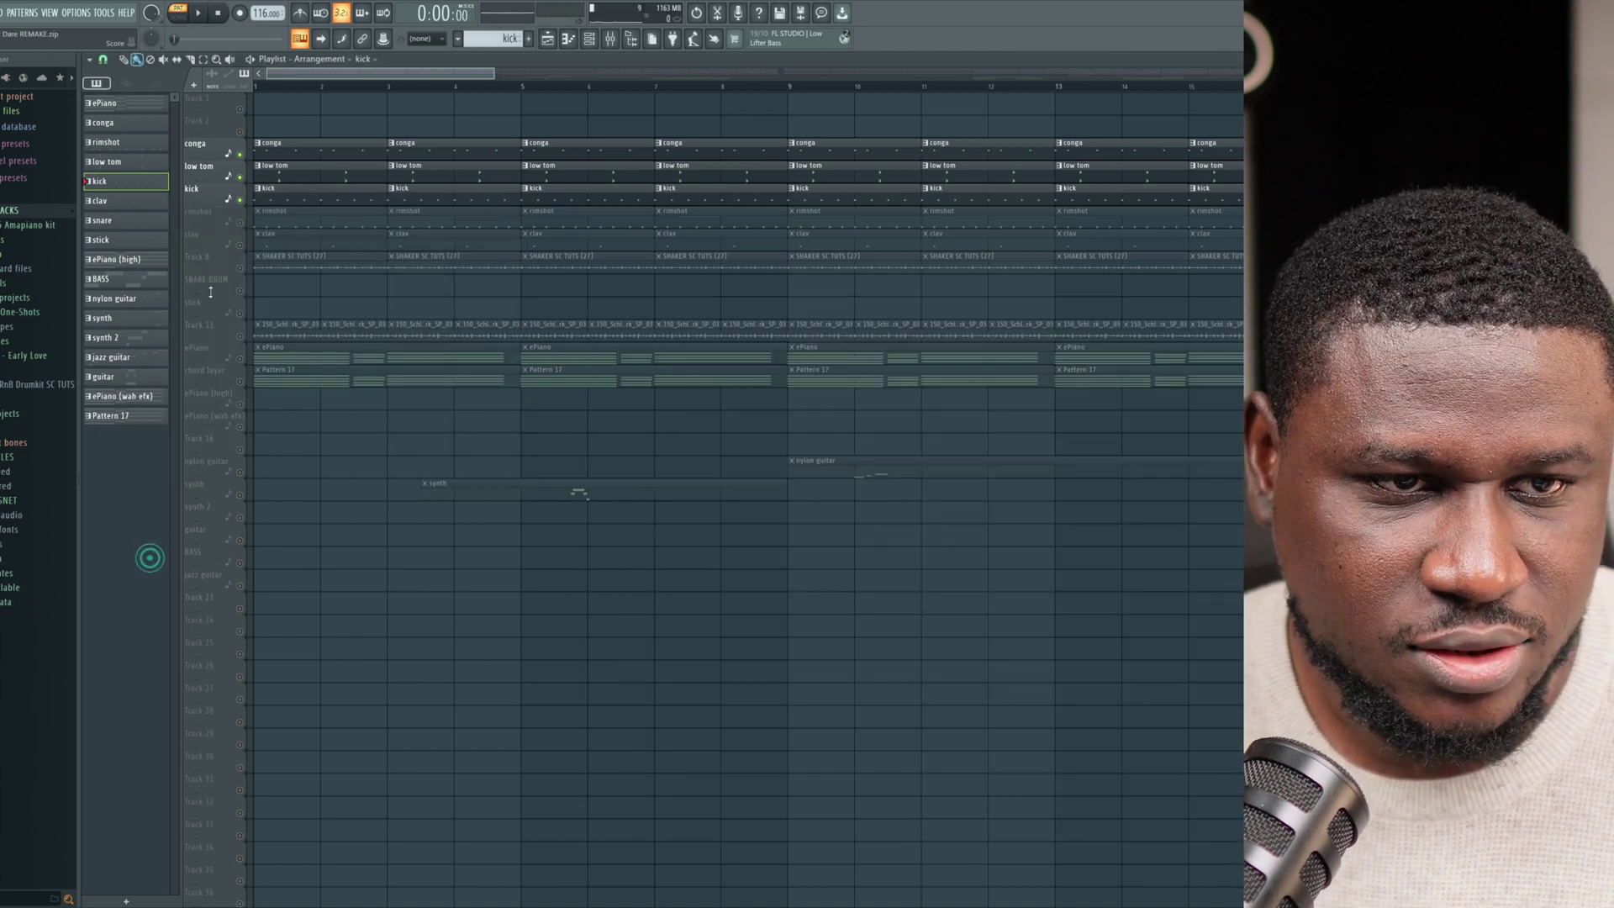
Unmute the rimshot track and play the rimshot pattern with its Rimshot #1 and Rimshot #2 steps visible.
left_click(241, 223)
left_click(288, 216)
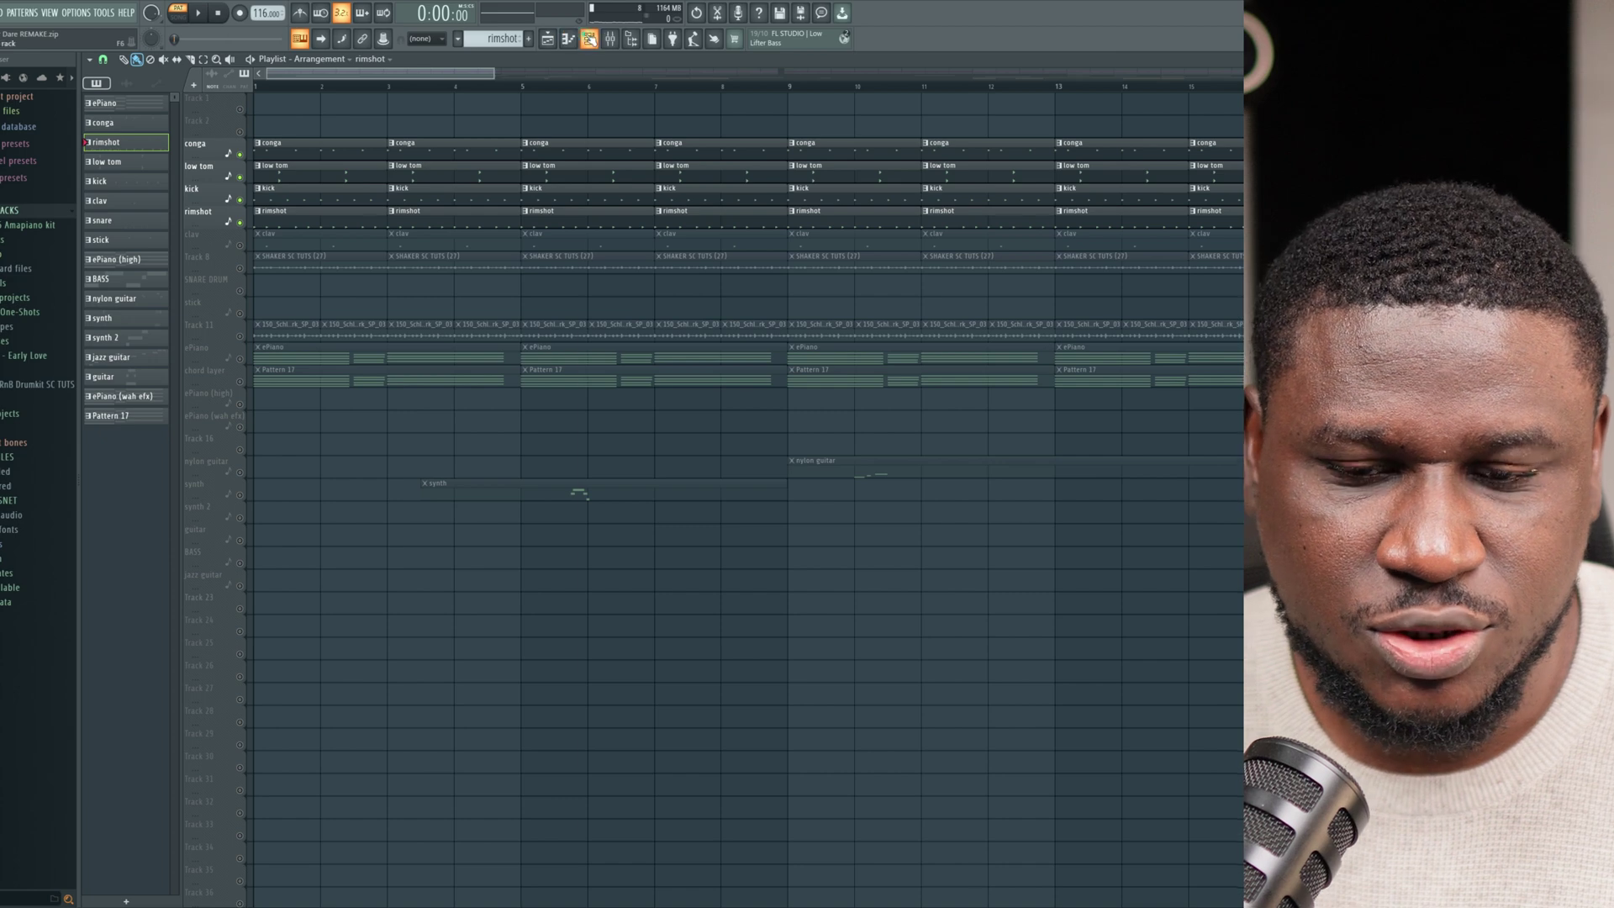
key("F6")
key("space")
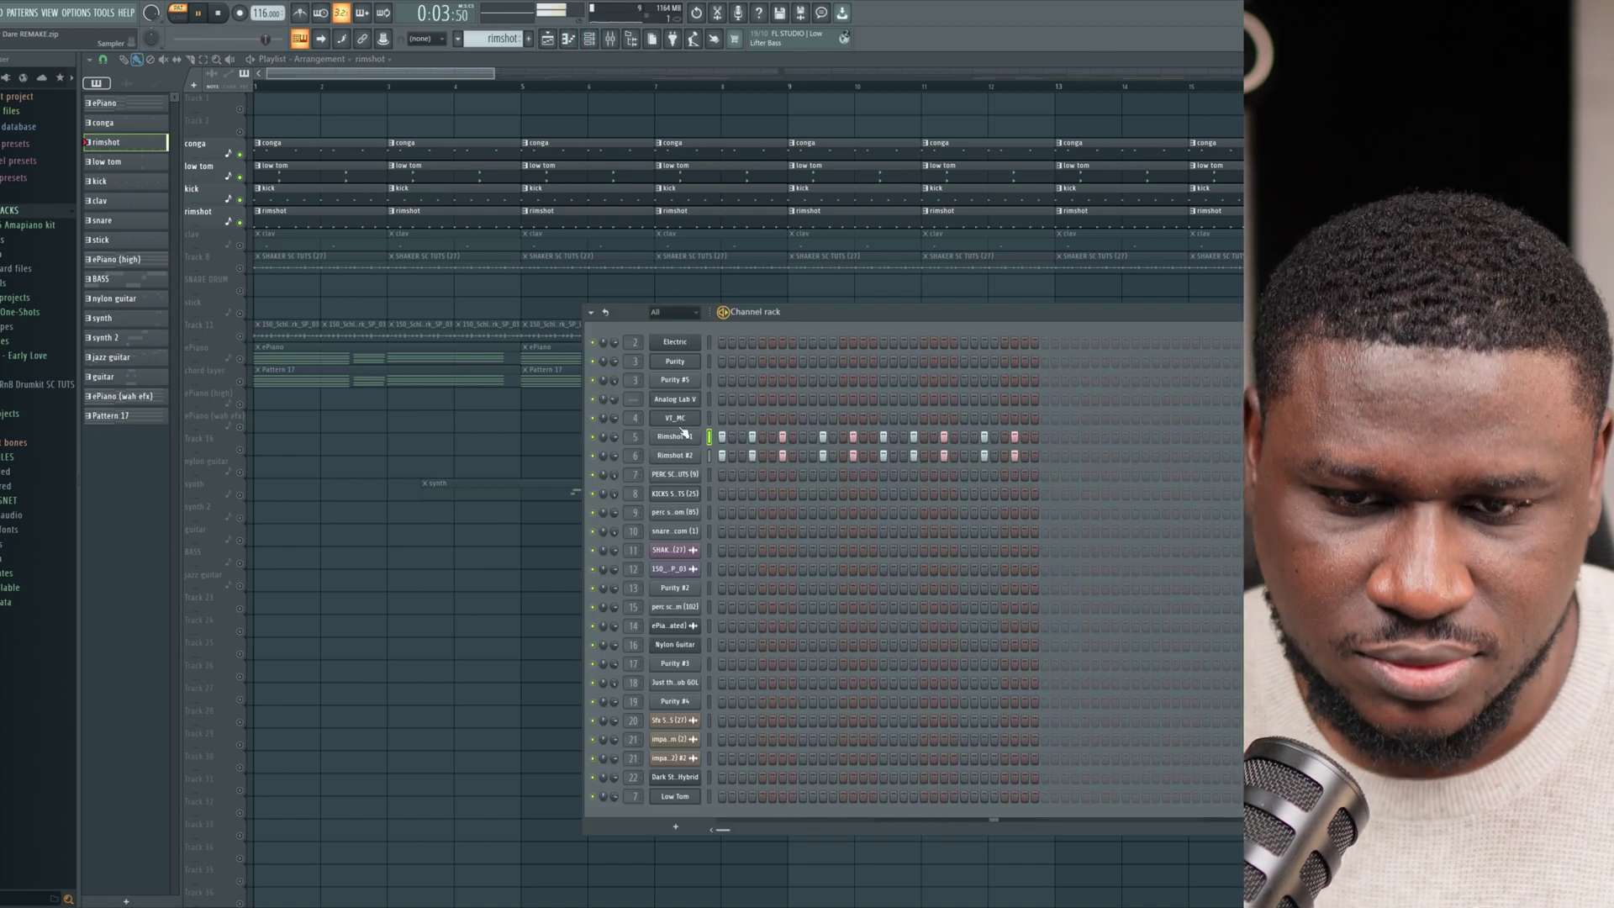
key("F6")
key("space")
Unmute the clav track, play the clav pattern with its steps visible and inspect its perc sctutorials.com (85) sample.
left_click(240, 244)
left_click(303, 238)
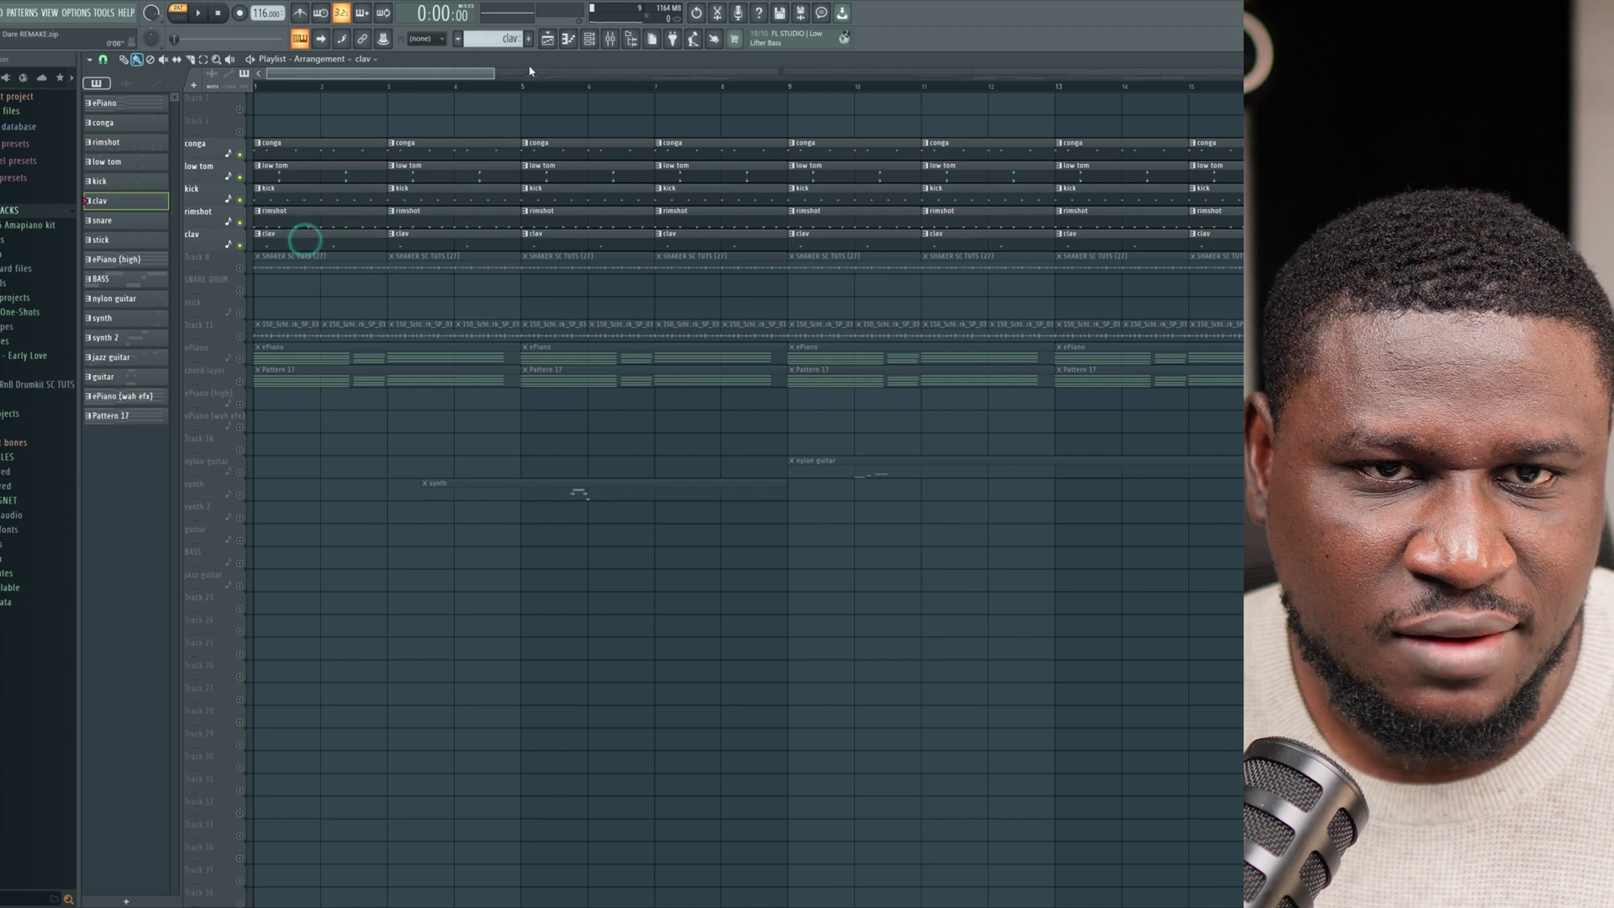
left_click(593, 38)
key("space")
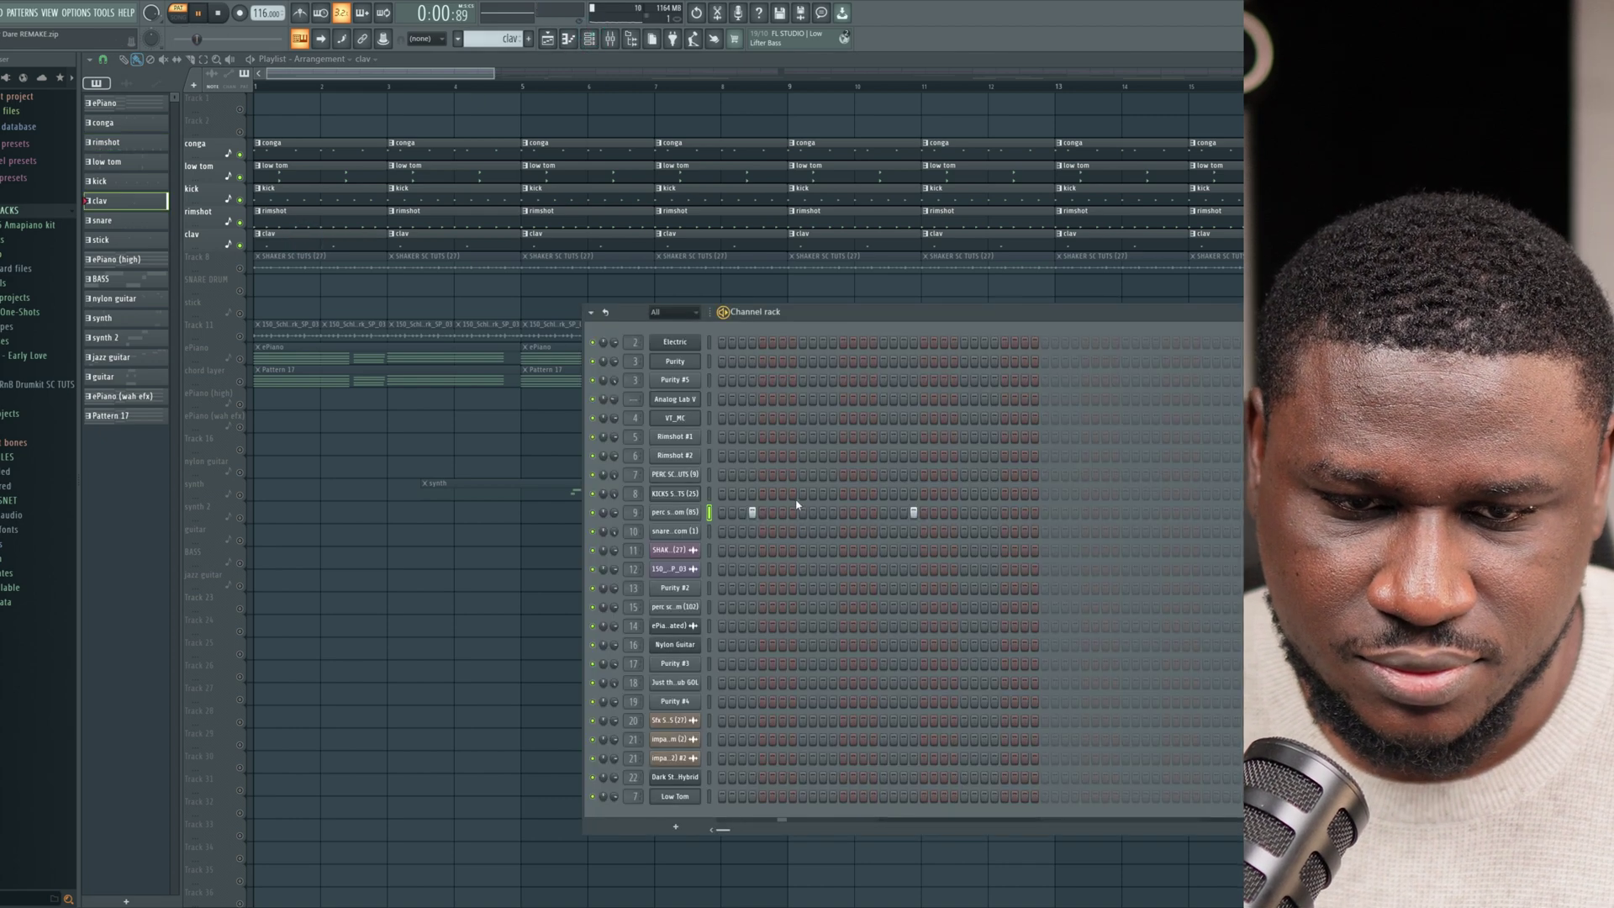
left_click(696, 518)
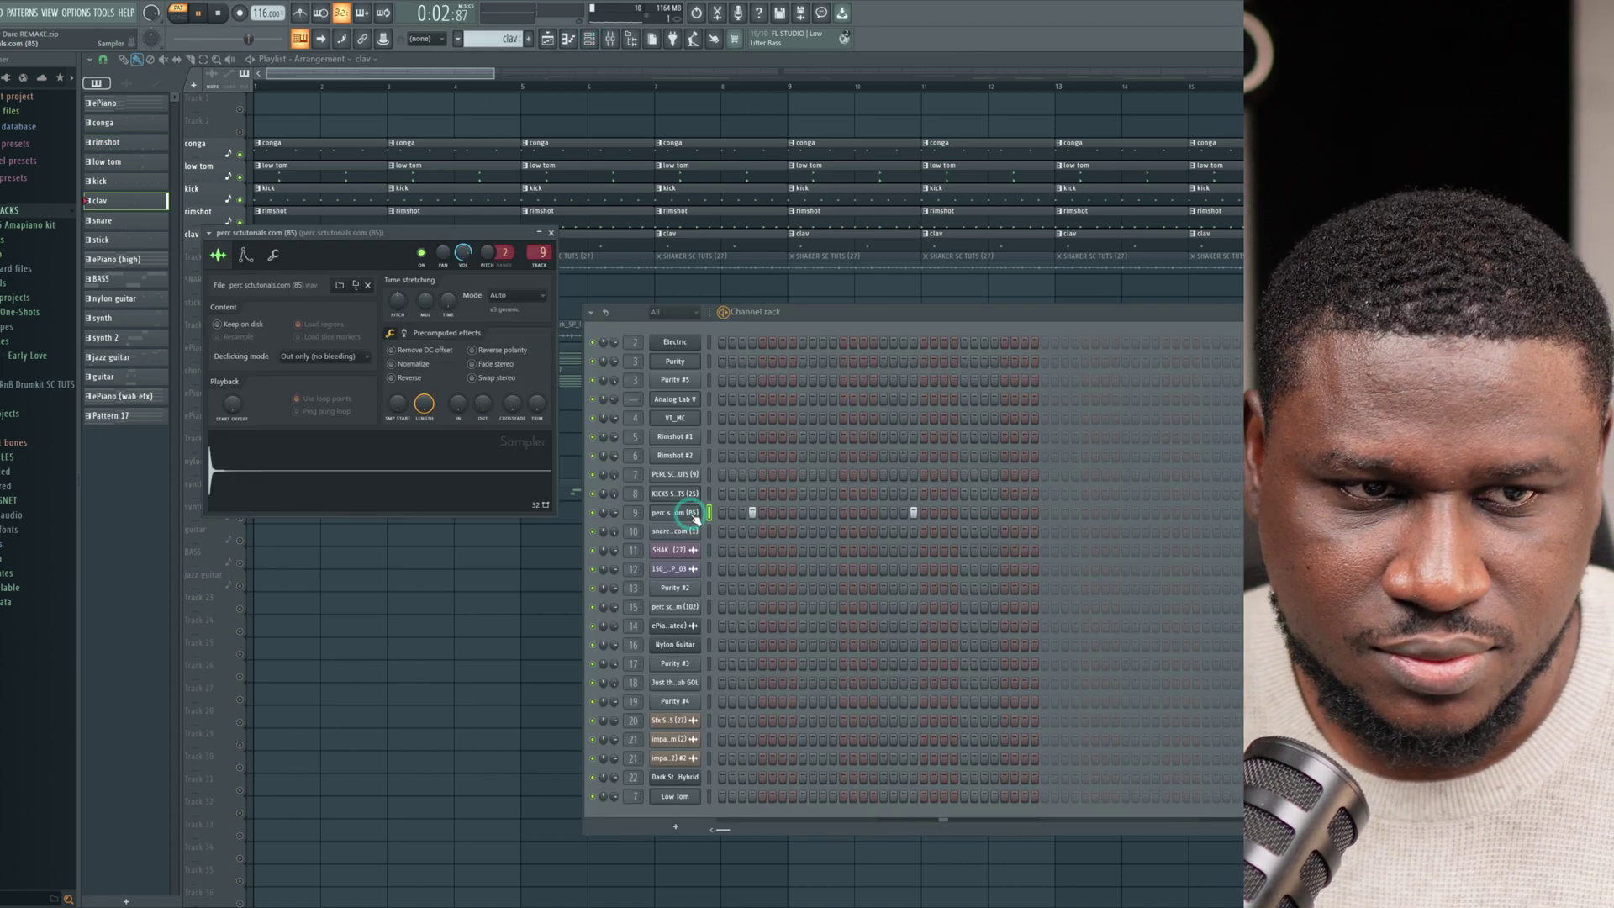
left_click(696, 518)
key("F6")
left_click(108, 508)
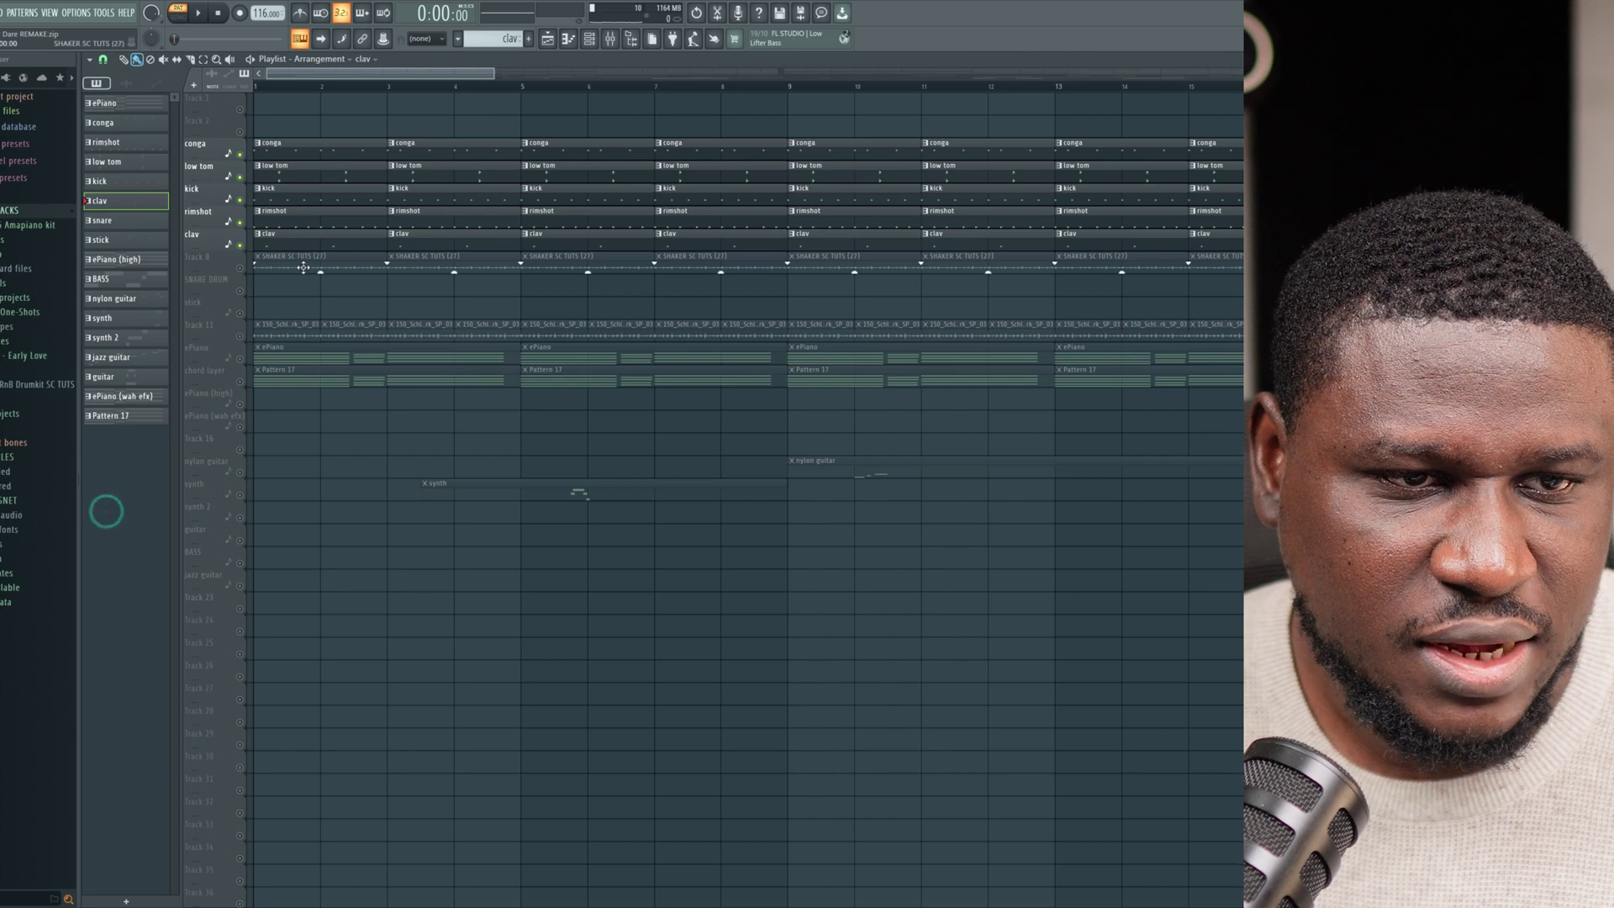
Inspect the SHAKER SC TUTS (27) audio clip, unmute its track and play the arrangement with the shaker added.
left_click(303, 268)
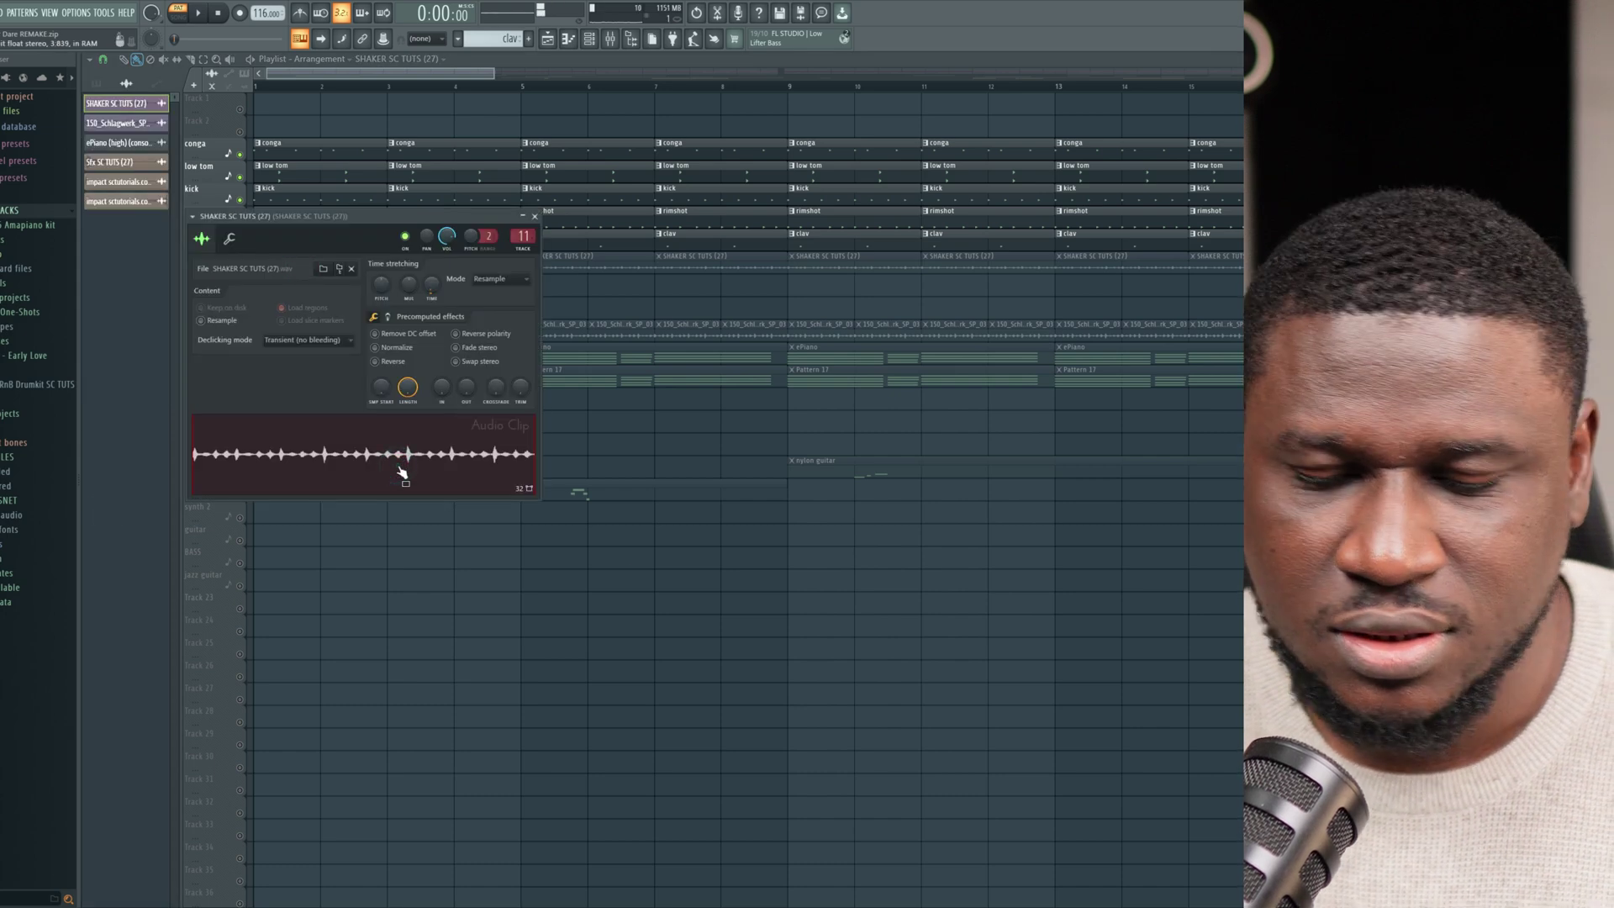
key("space")
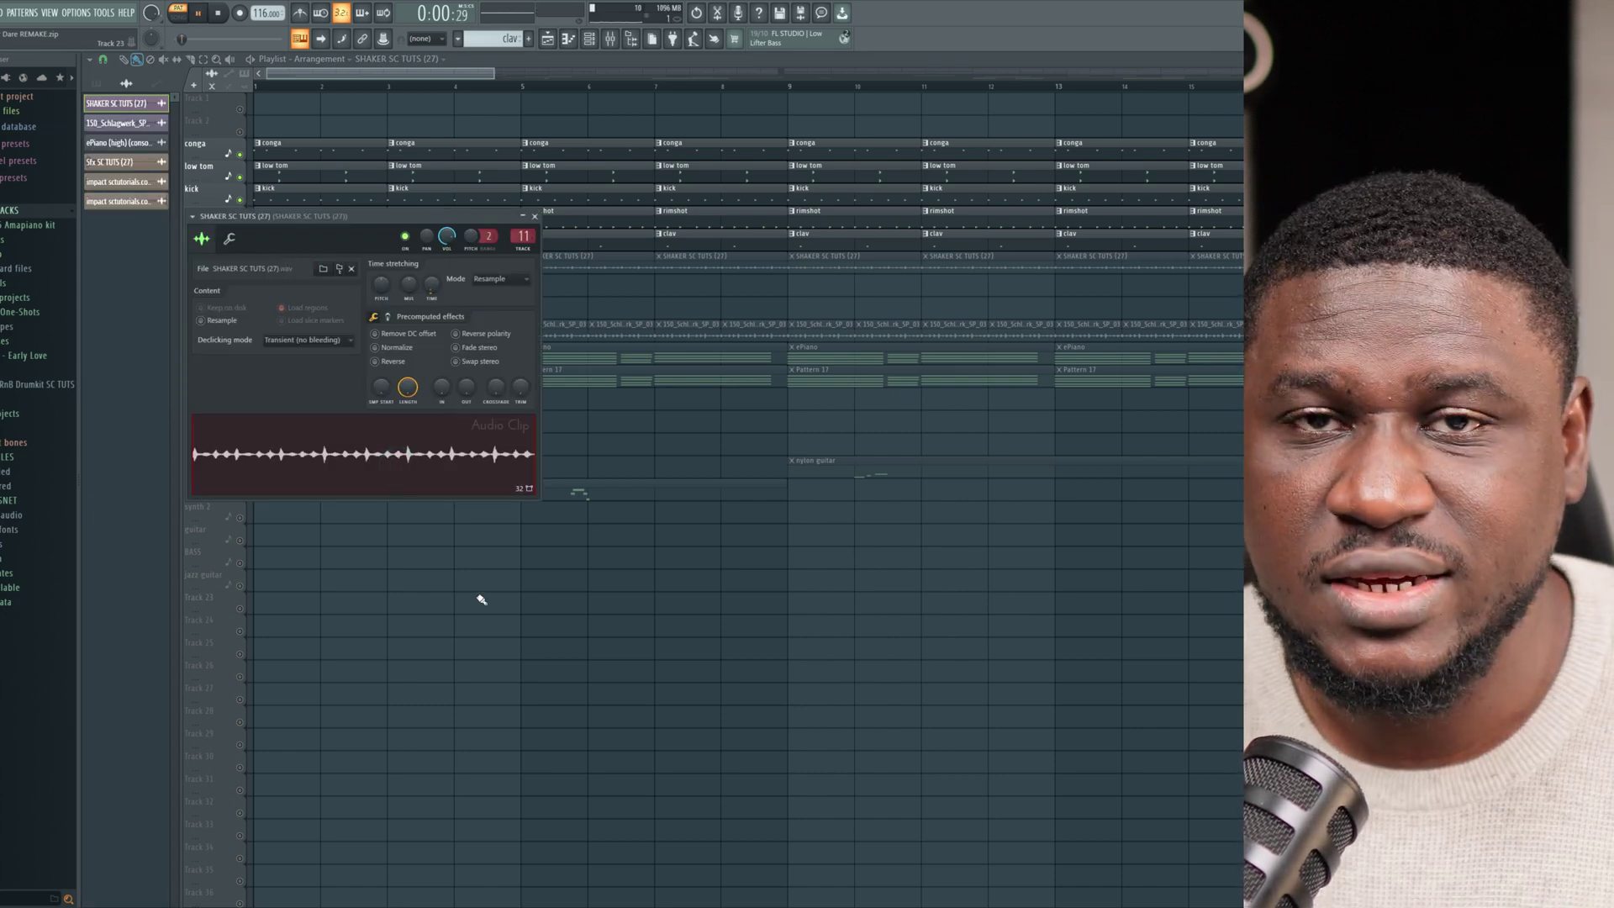
key("Escape")
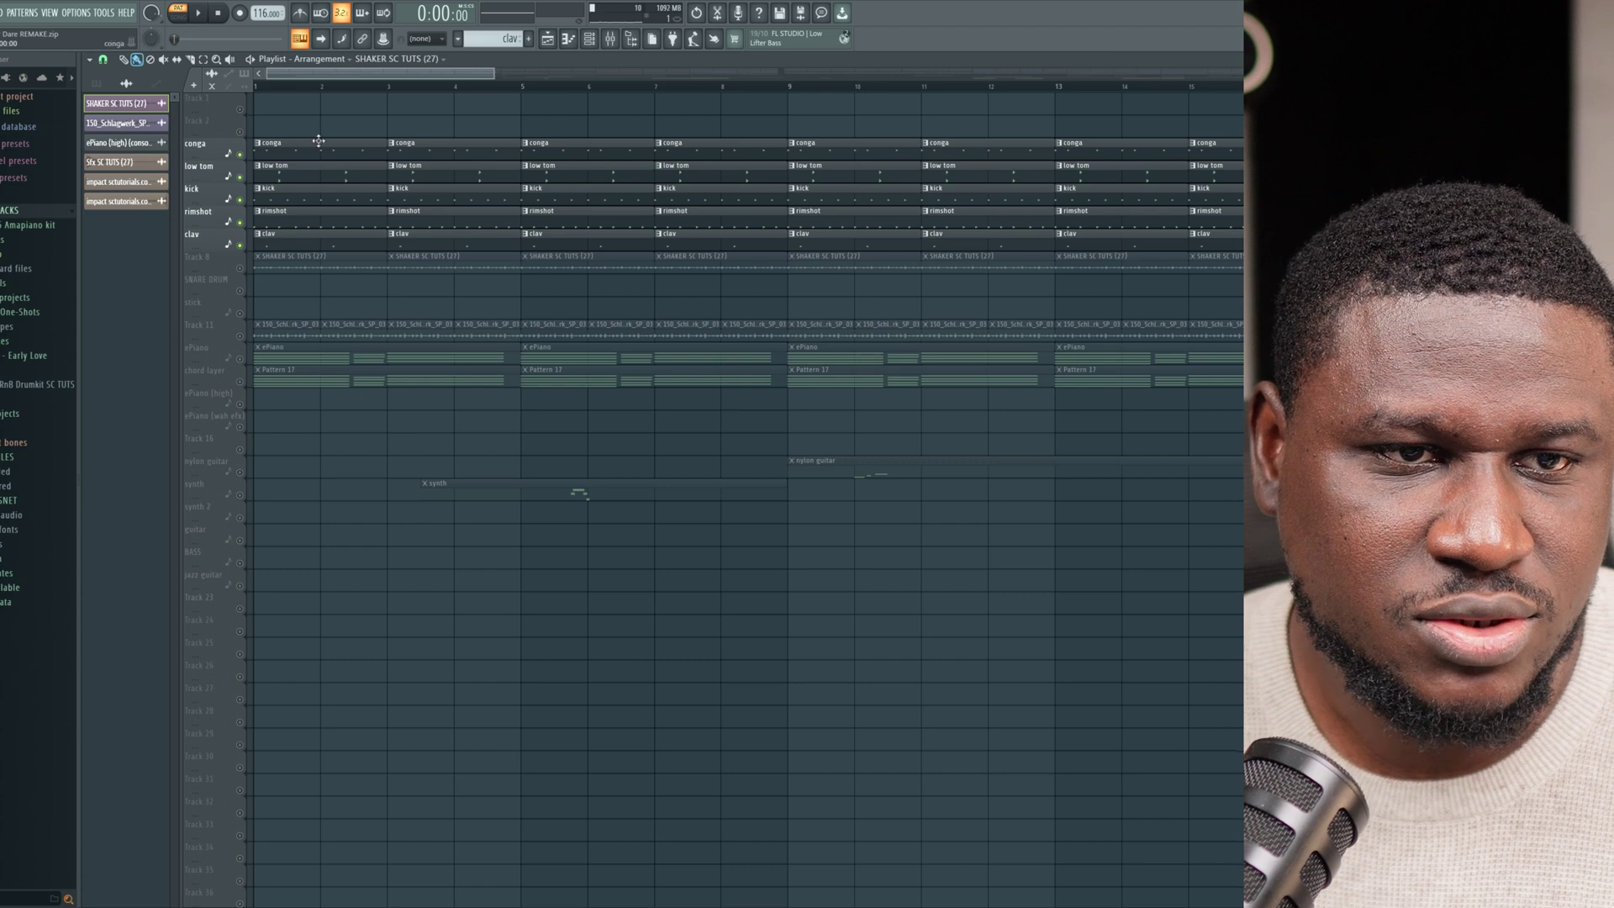
key("l")
left_click(241, 266)
key("space")
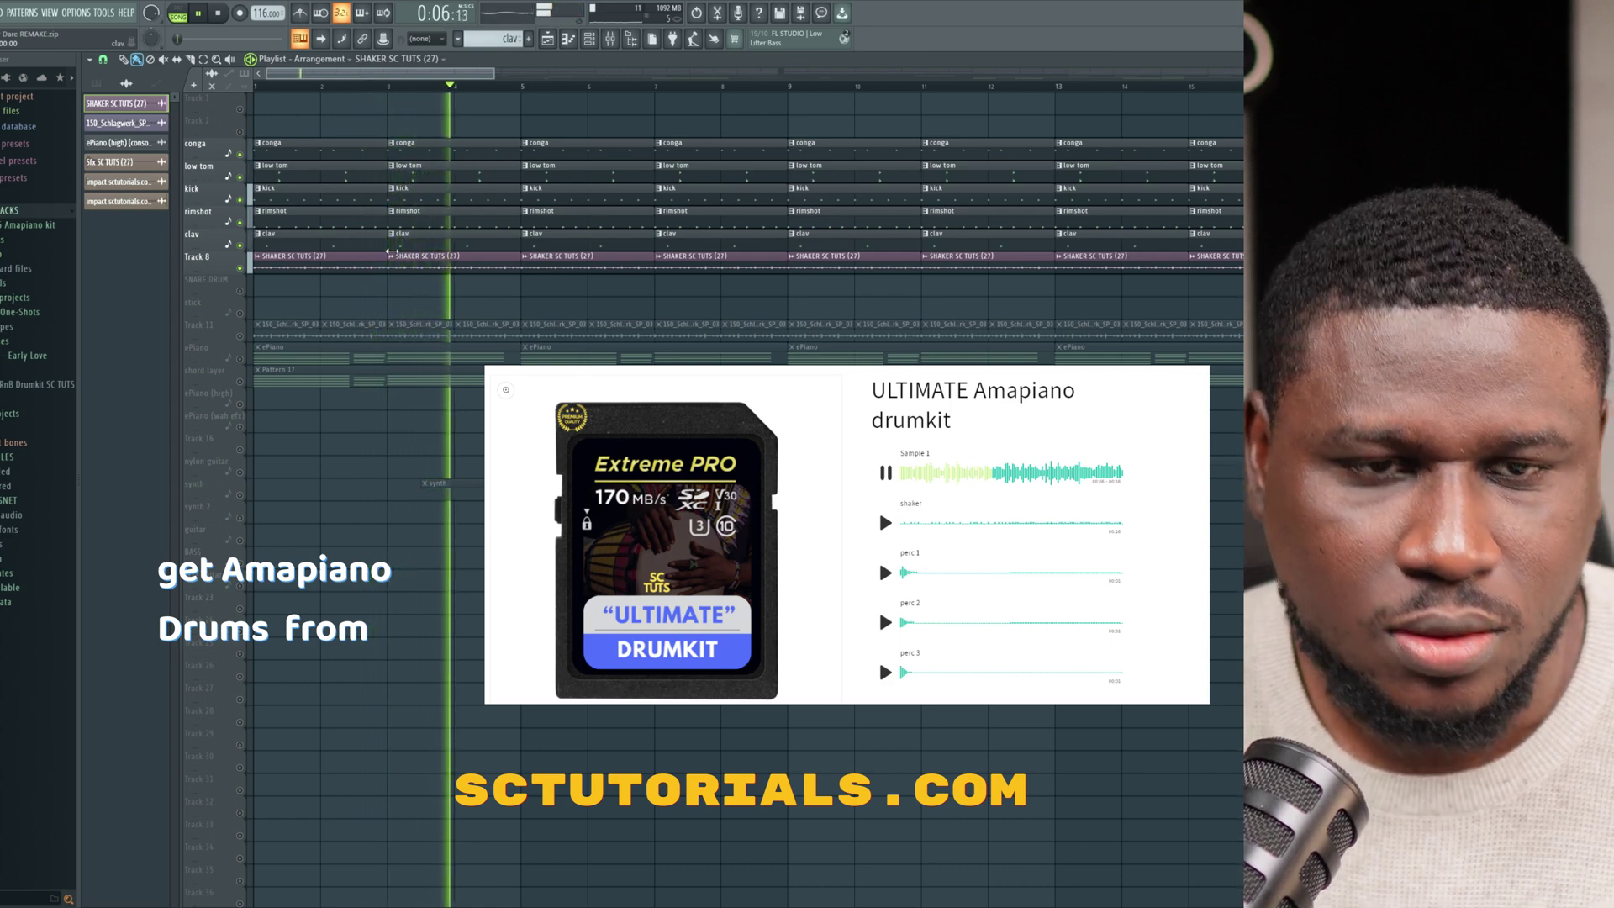
key("space")
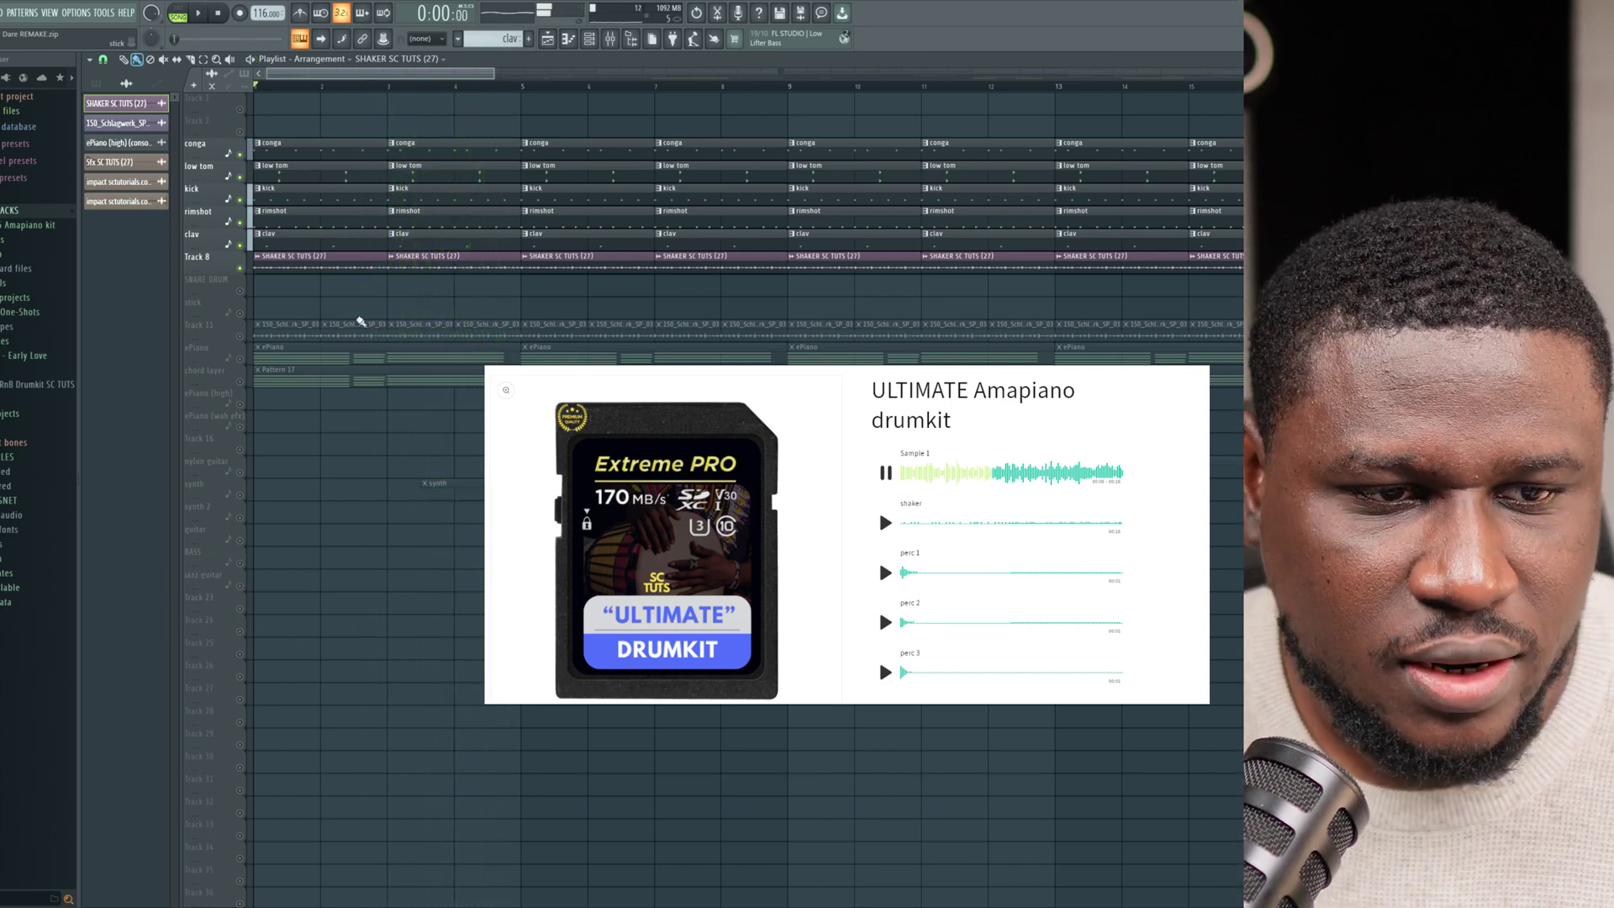
Inspect the 150_Schlagwerk_SP_03 audio clip, unmute Track 11 and play the arrangement with the loop added.
double_click(259, 334)
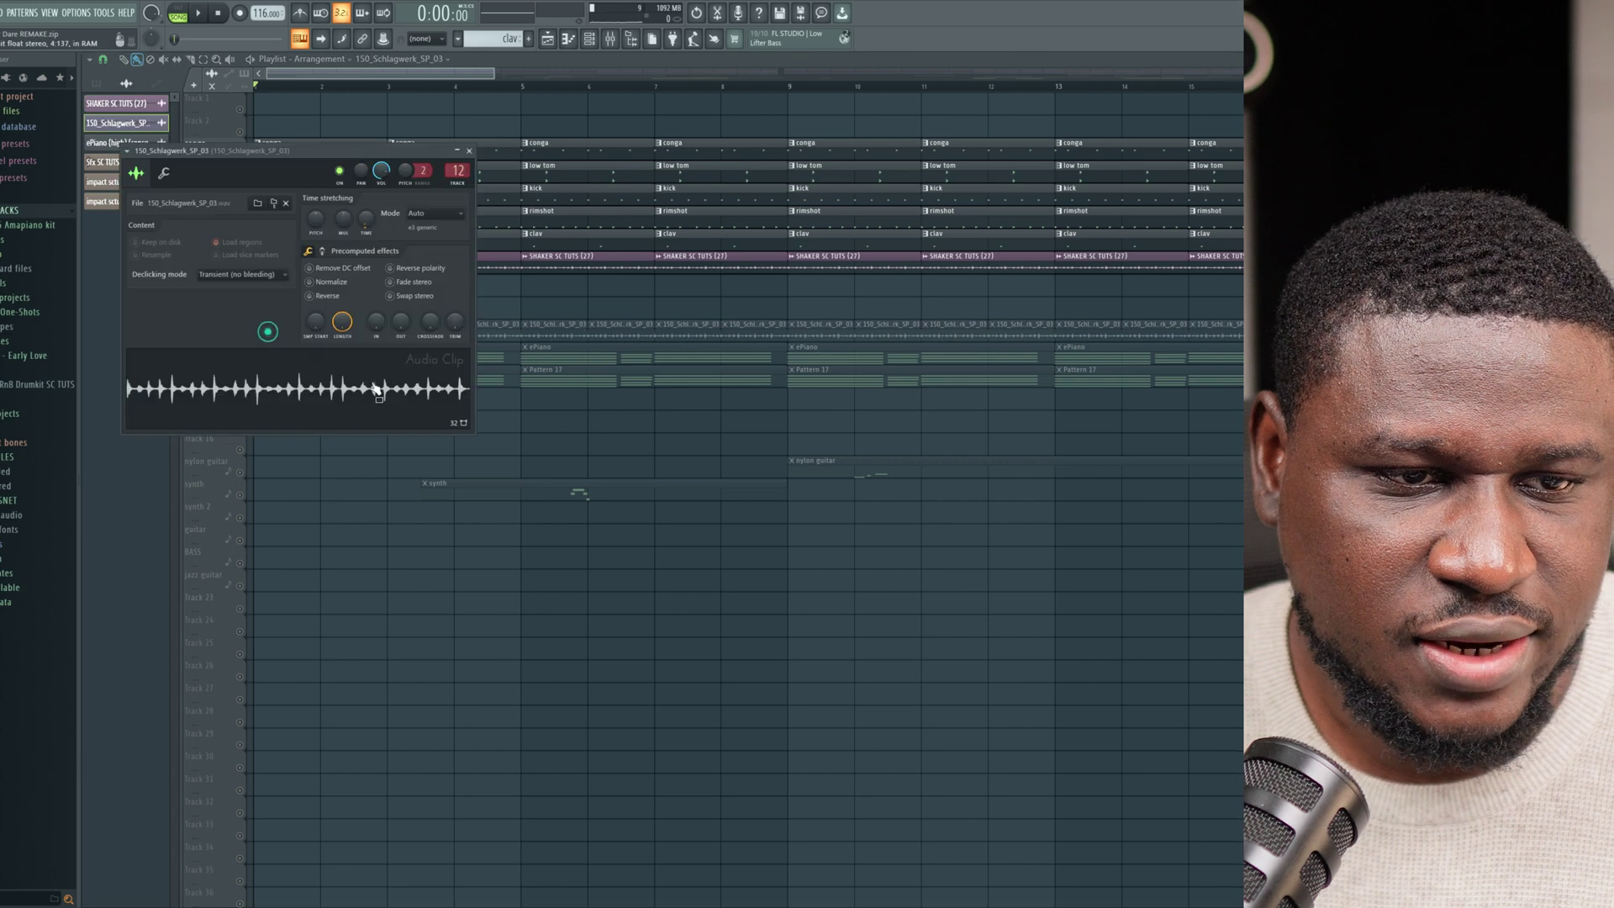
left_click(126, 447)
left_click(248, 335)
key("space")
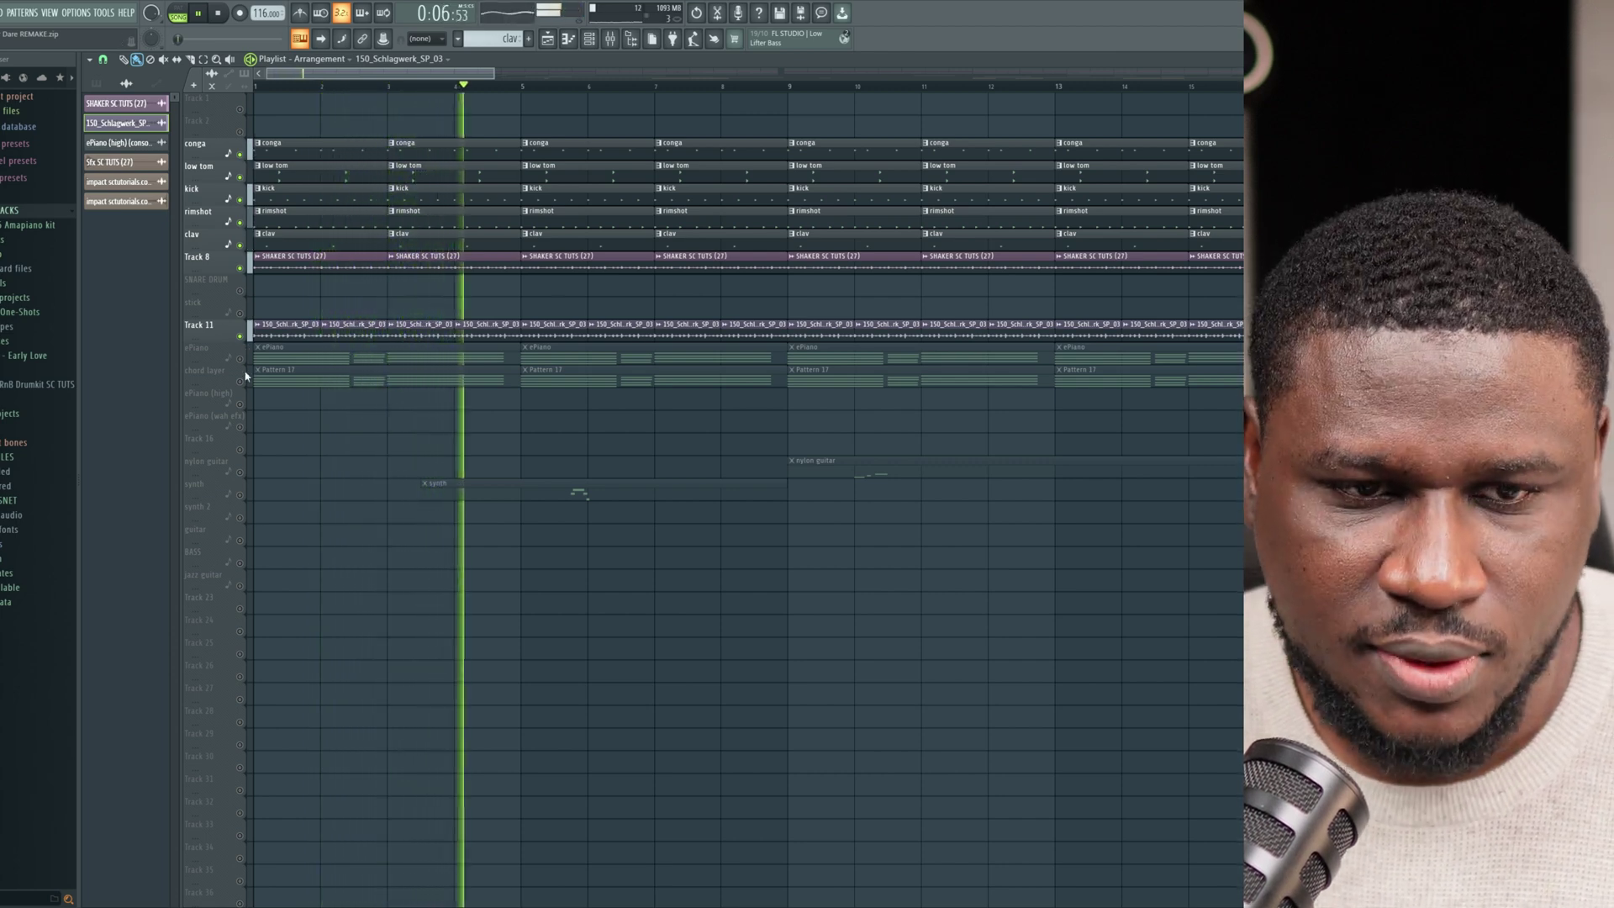
key("space")
Unmute the ePiano and chord layer tracks and play the chords together with the drums.
left_click(240, 359)
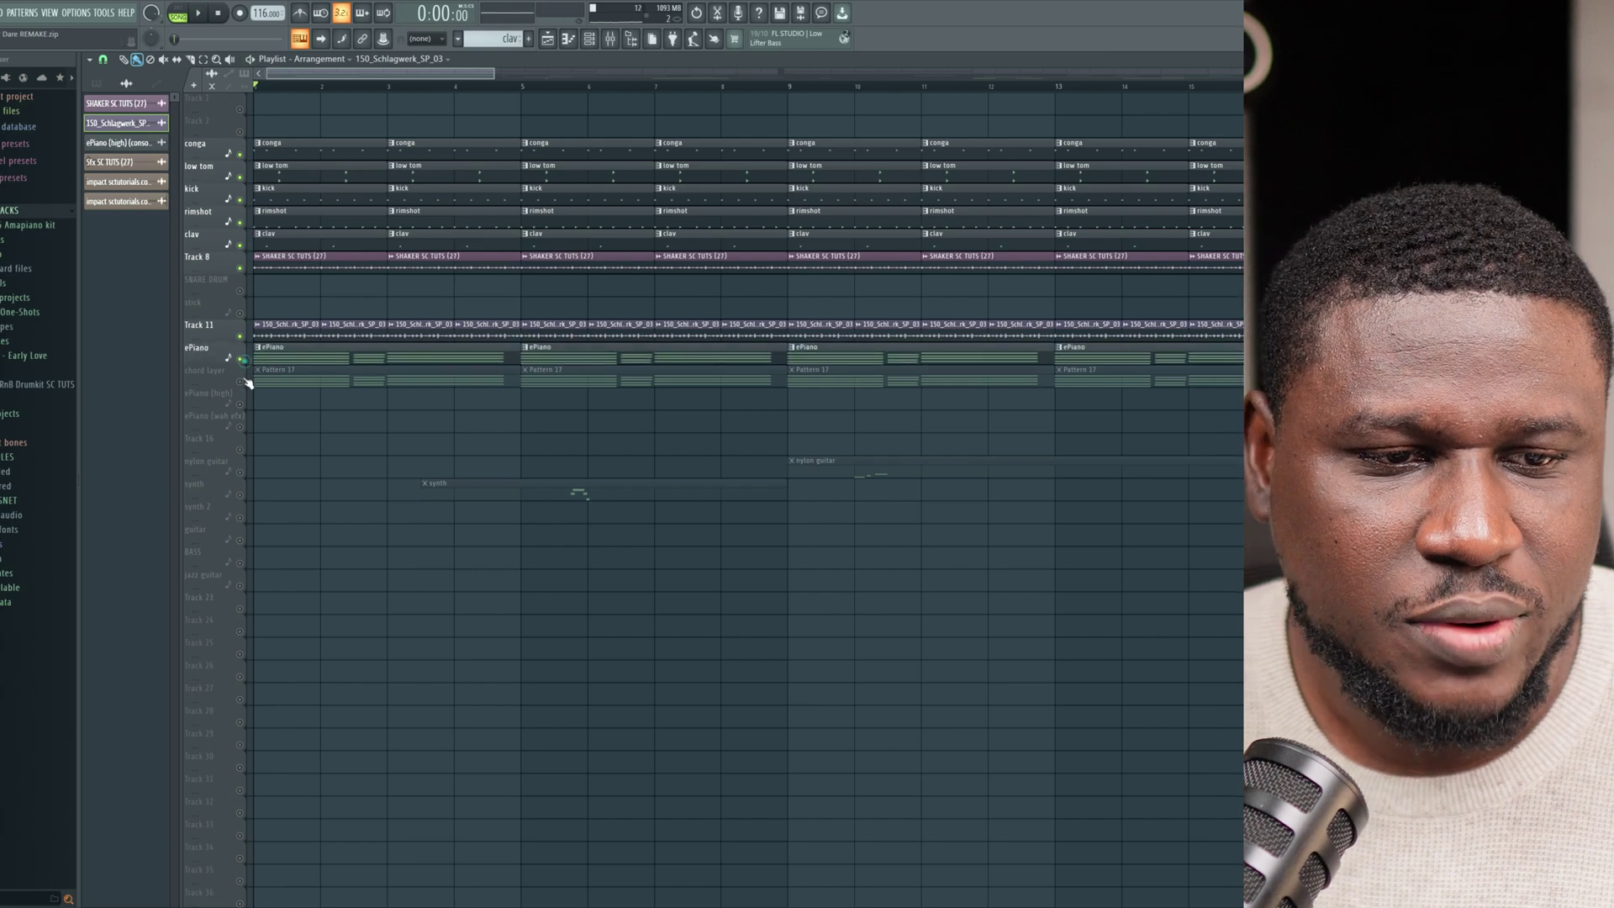
left_click(240, 381)
key("space")
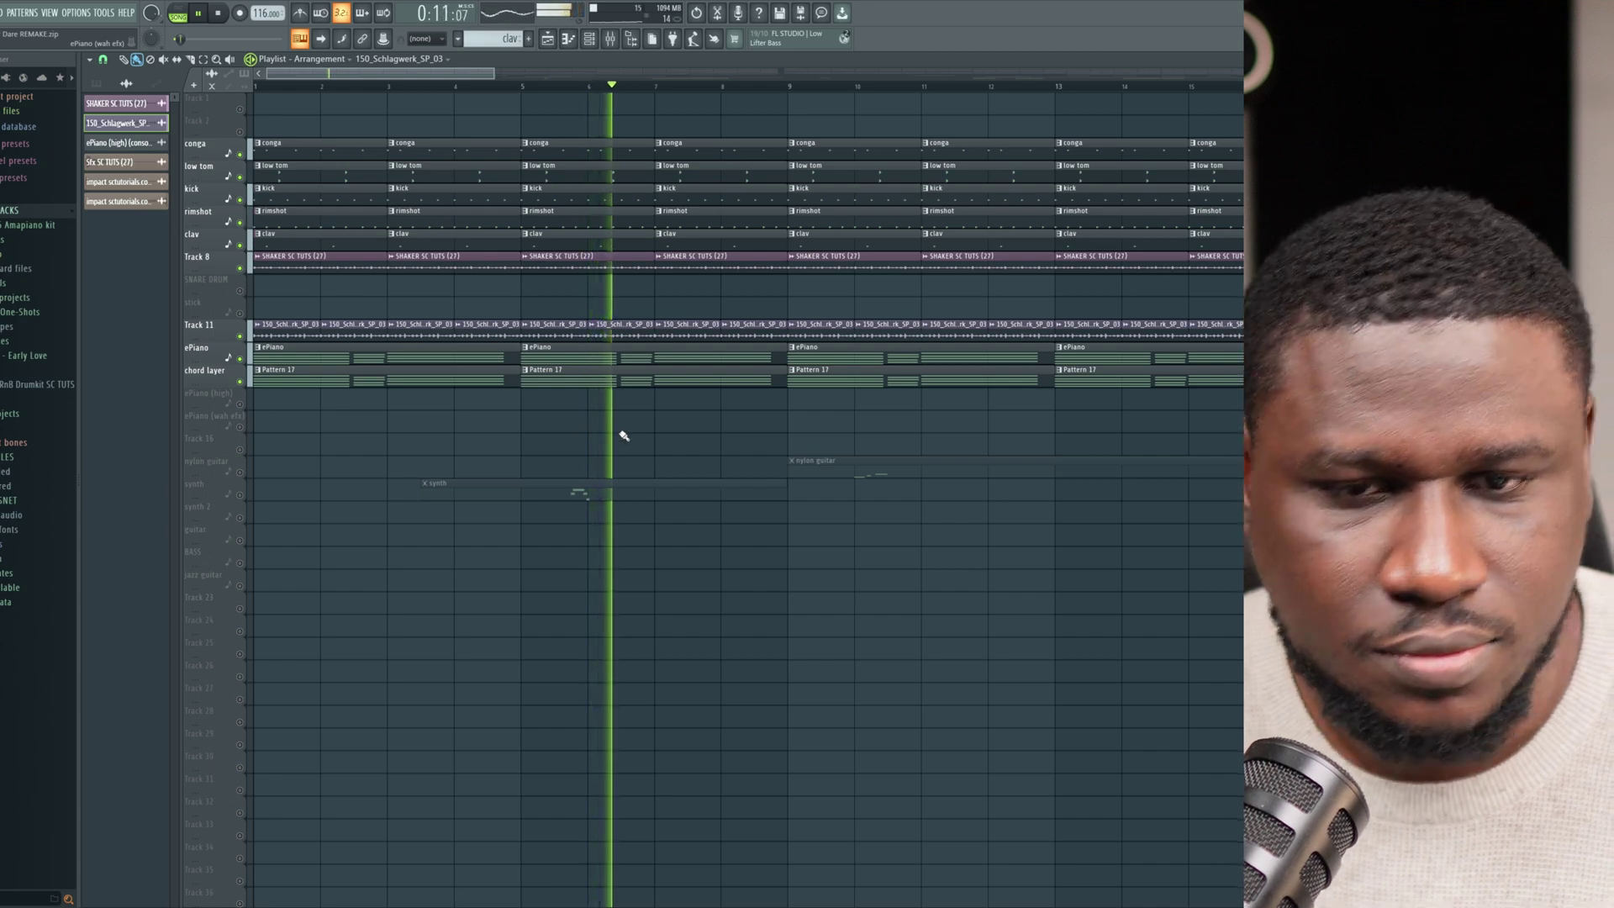
scroll(721, 463, "down", 2)
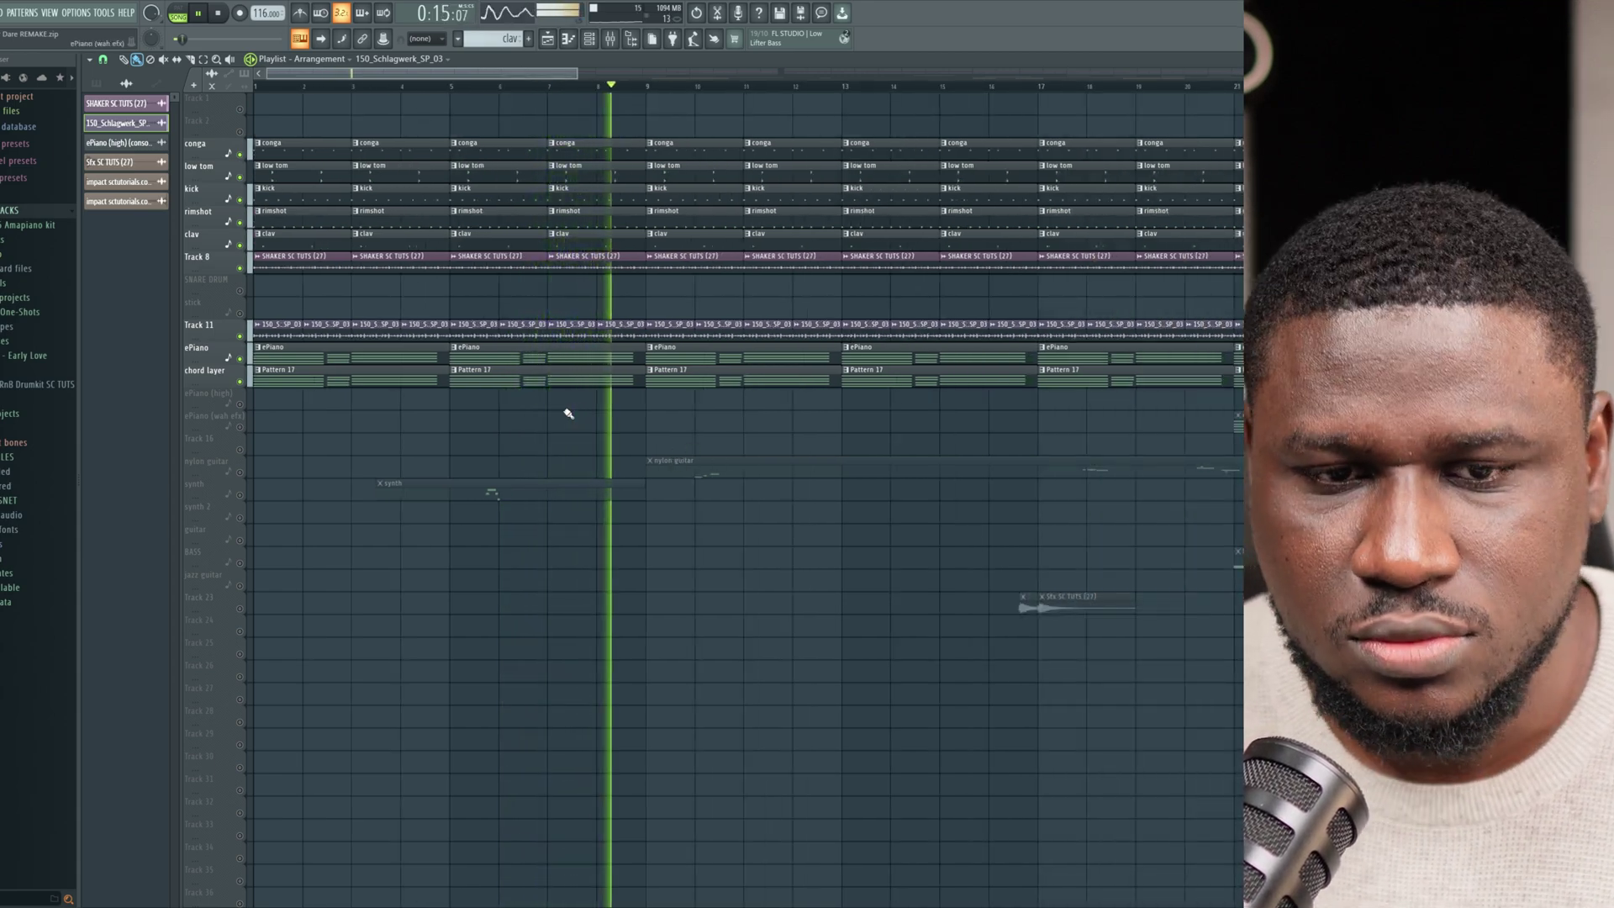
key("space")
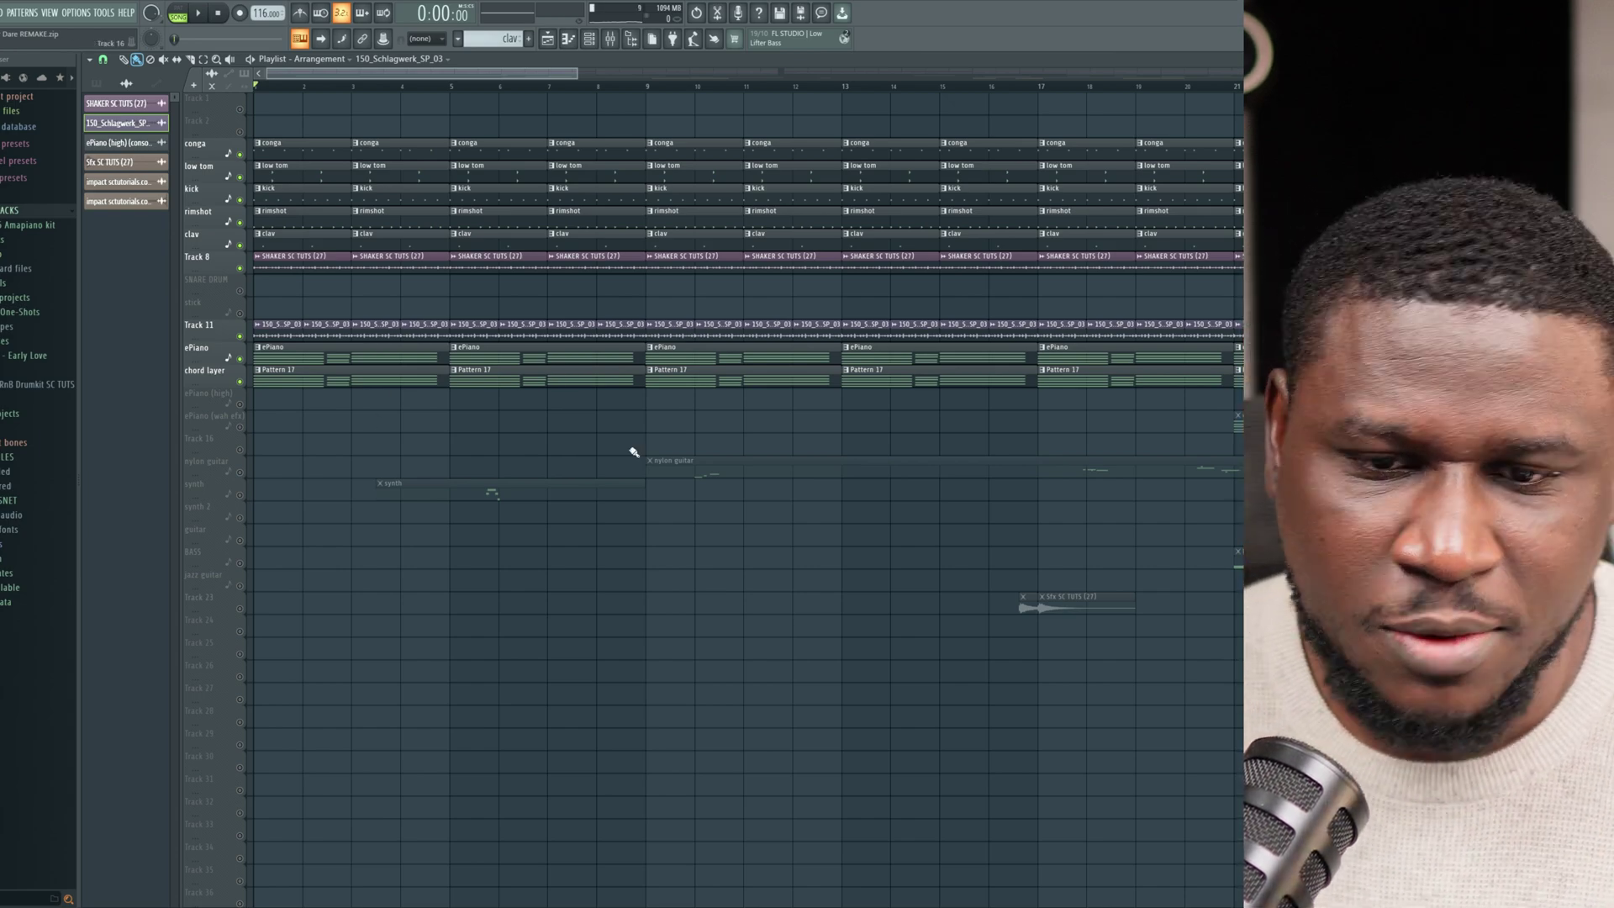
Set the playback position to bar 29 and open the notes of the ePiano (high) pattern.
scroll(713, 448, "down", 3)
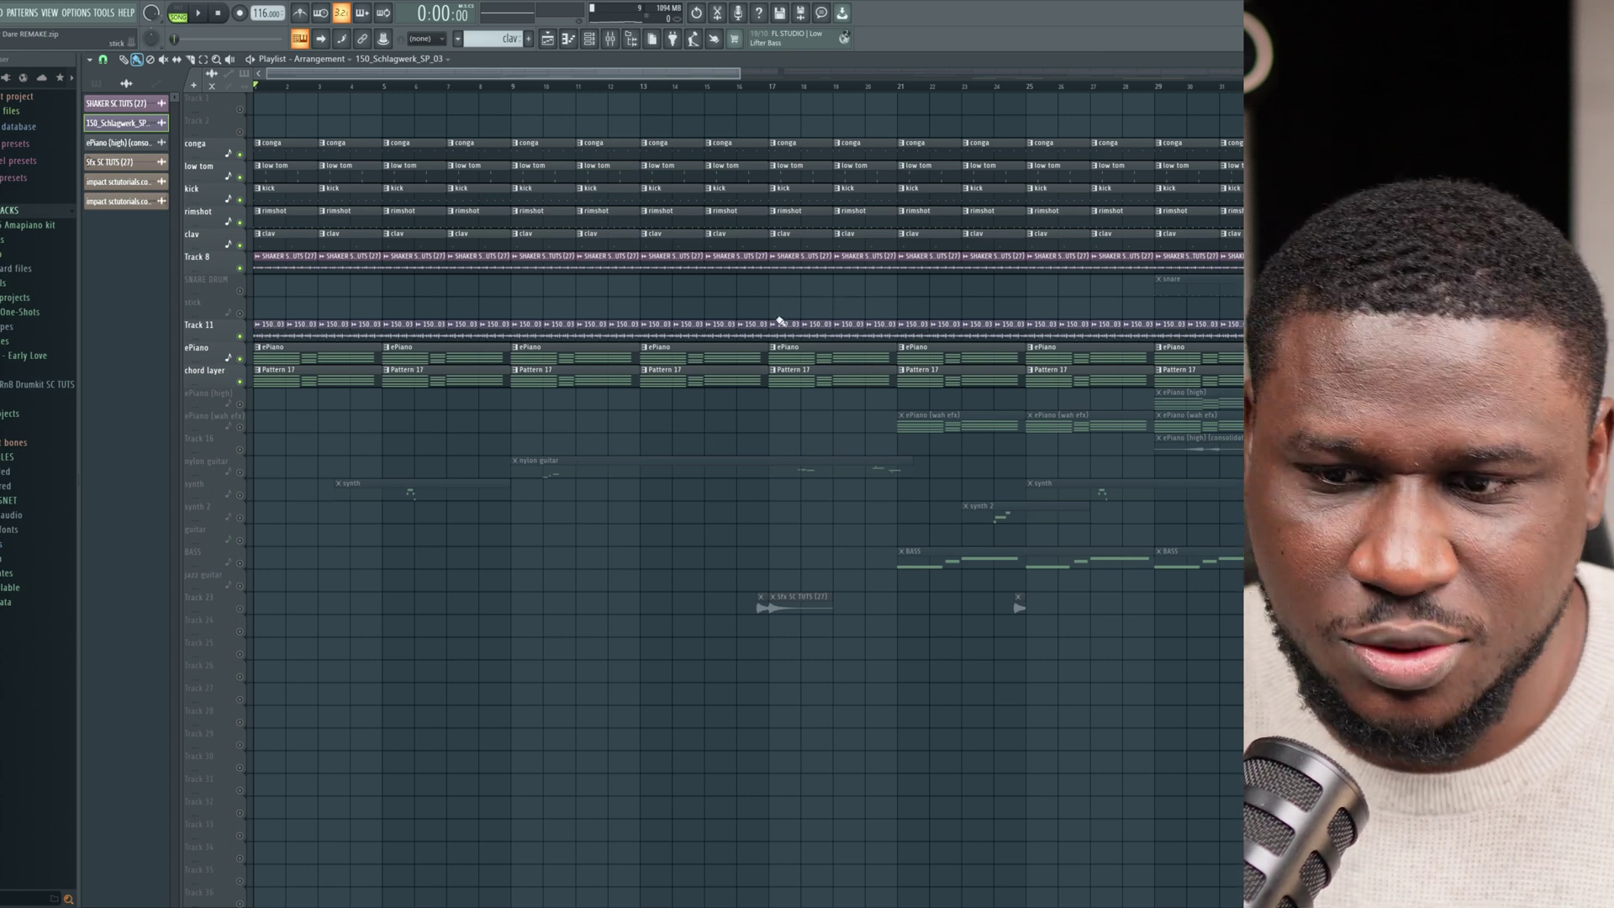
scroll(782, 327, "down", 2)
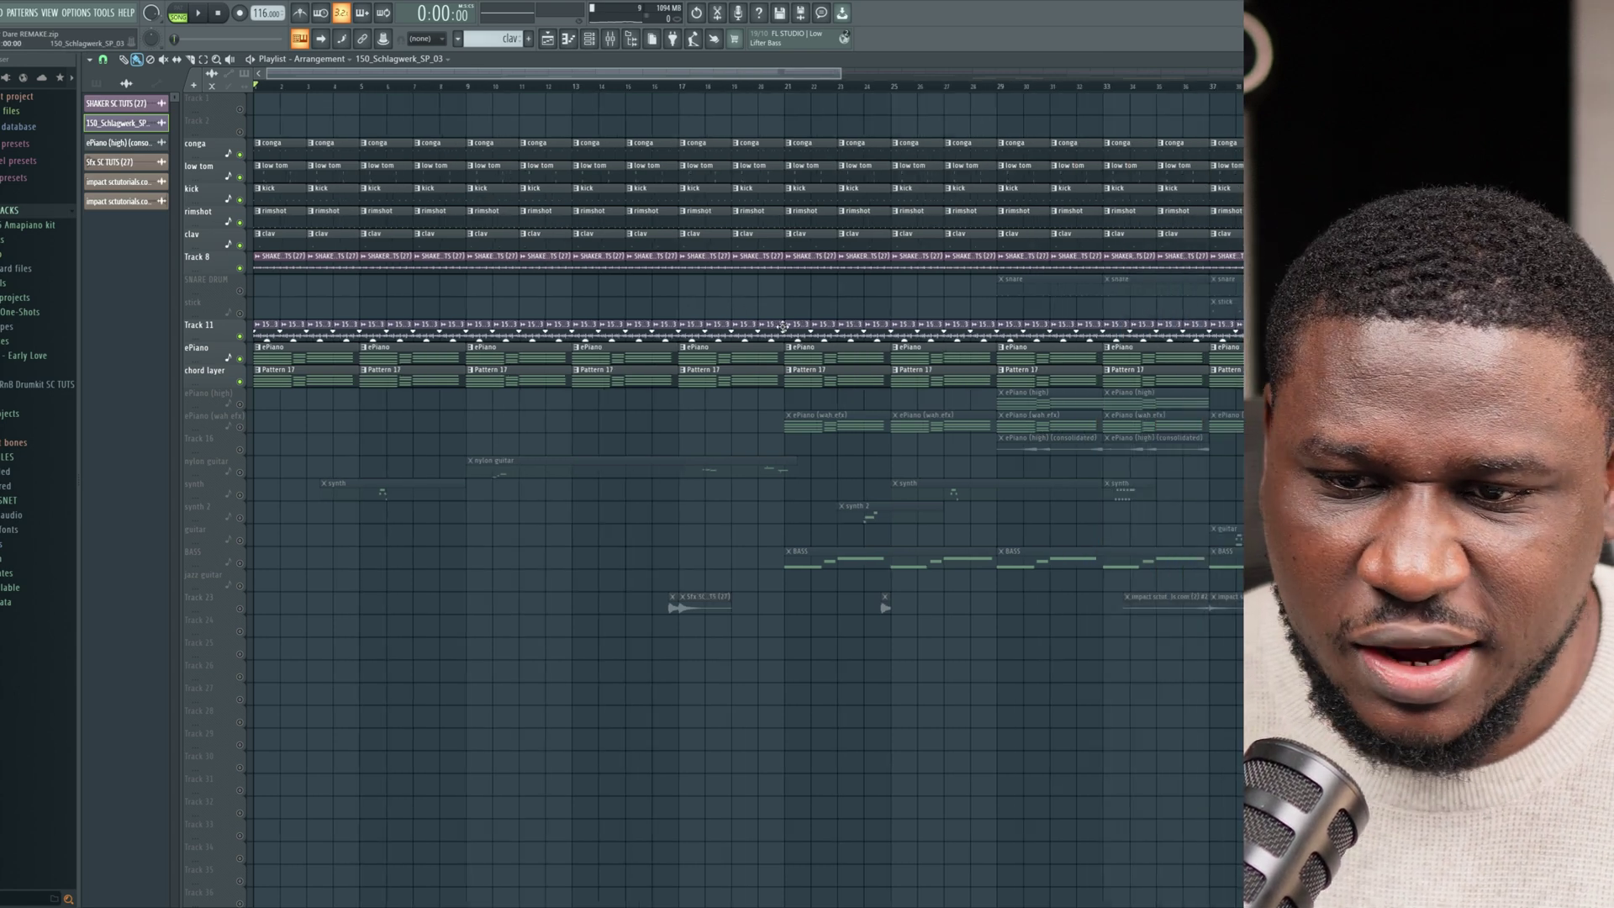
scroll(874, 442, "down", 2)
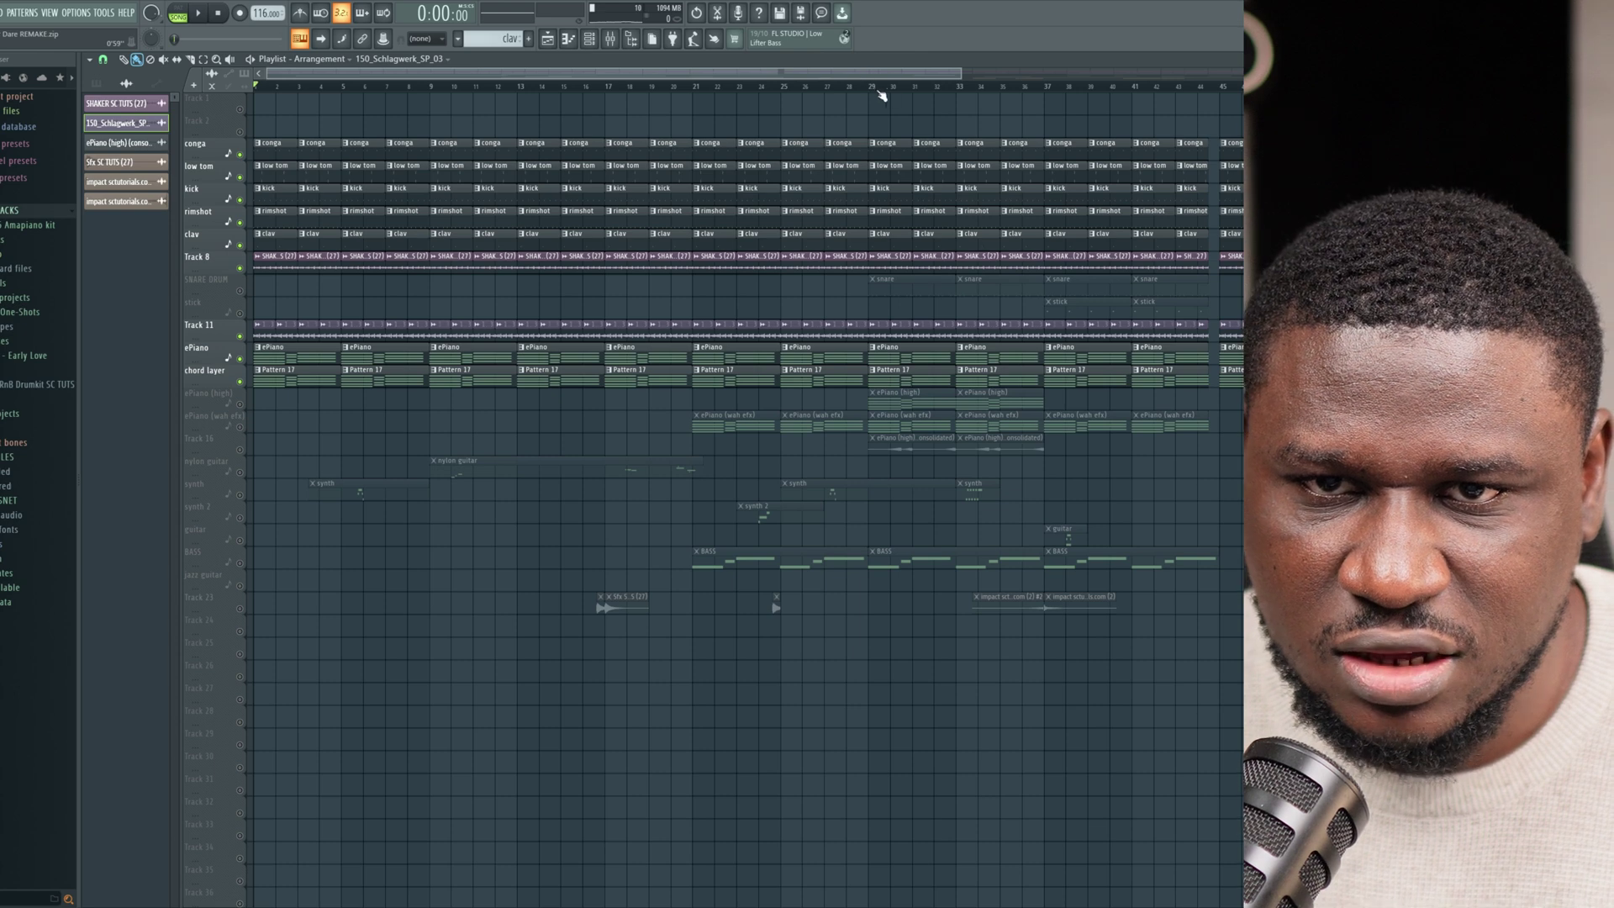
left_click(879, 88)
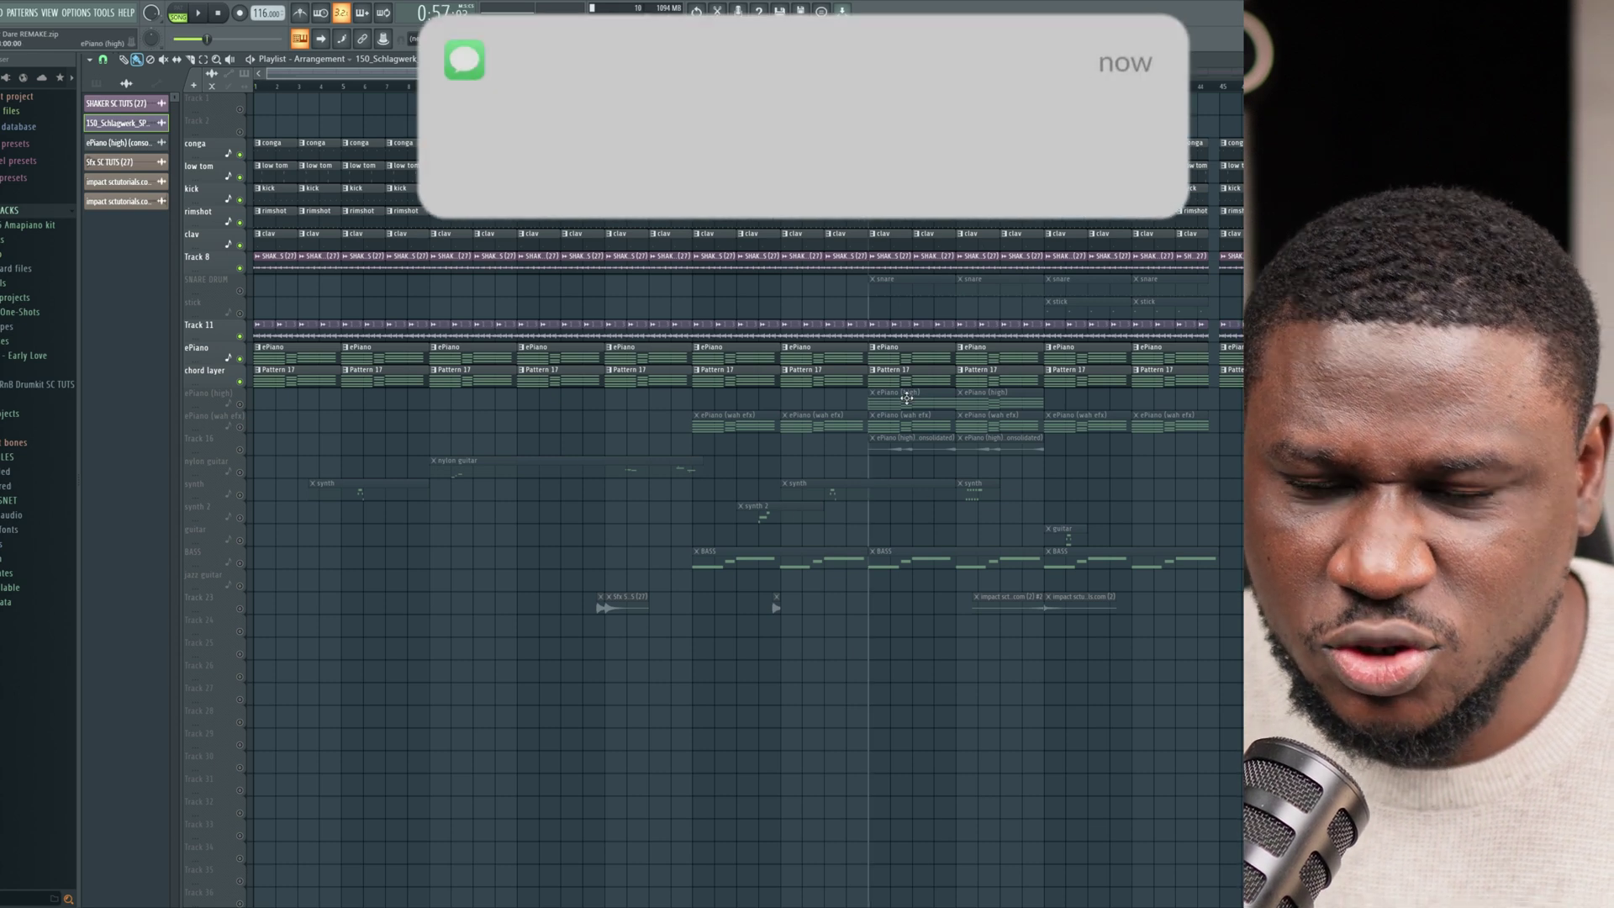
left_click(906, 397)
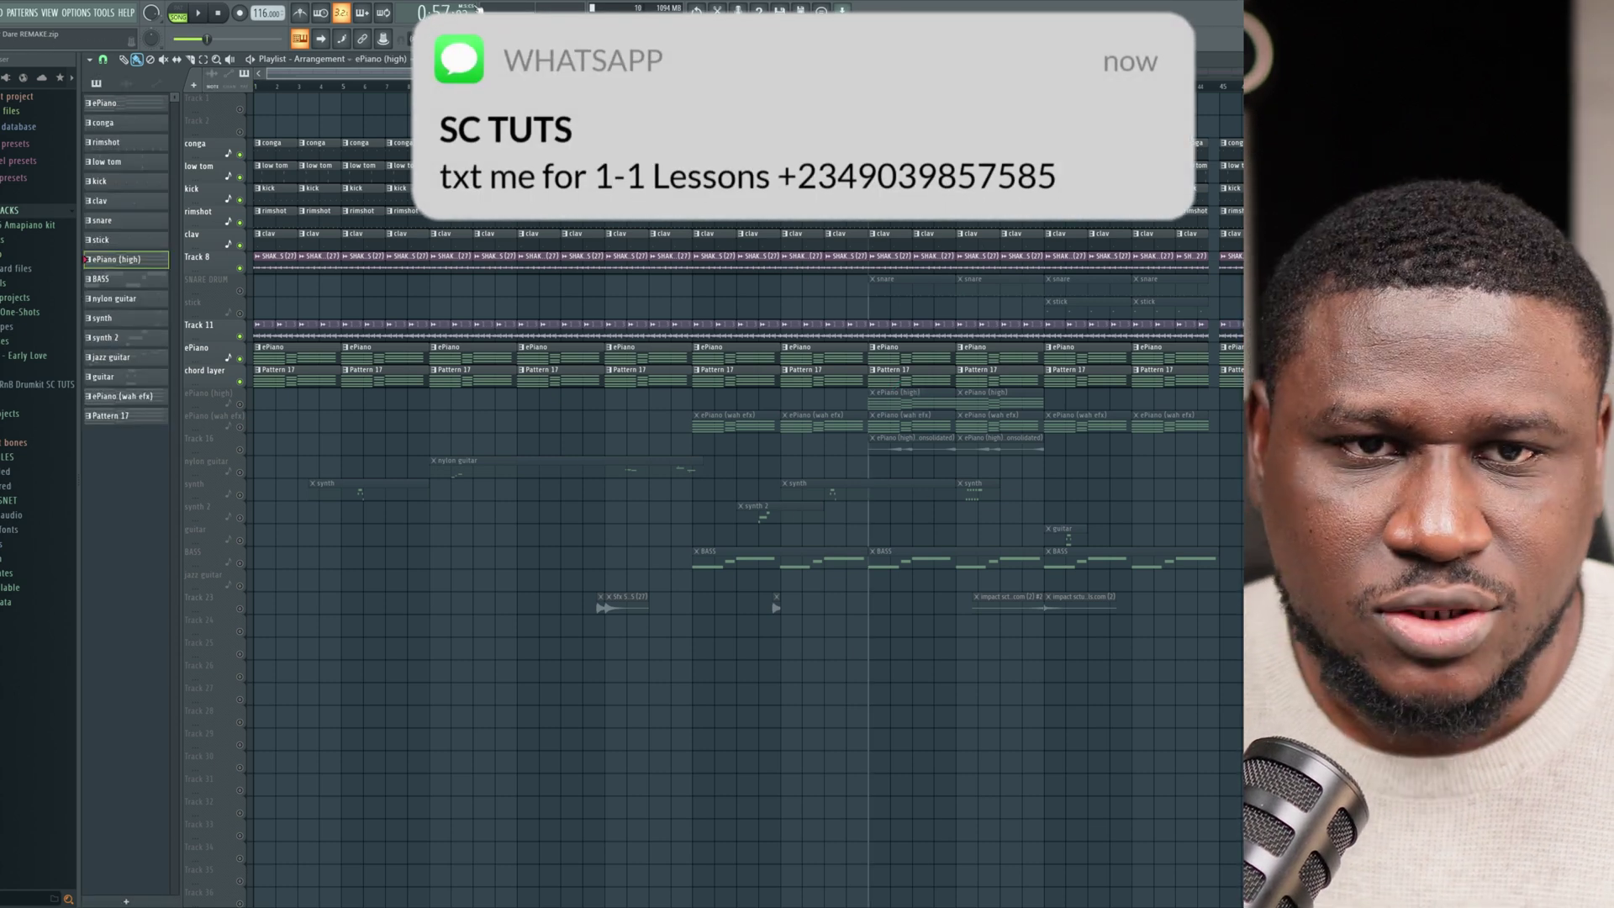
key("F6")
left_click(741, 580)
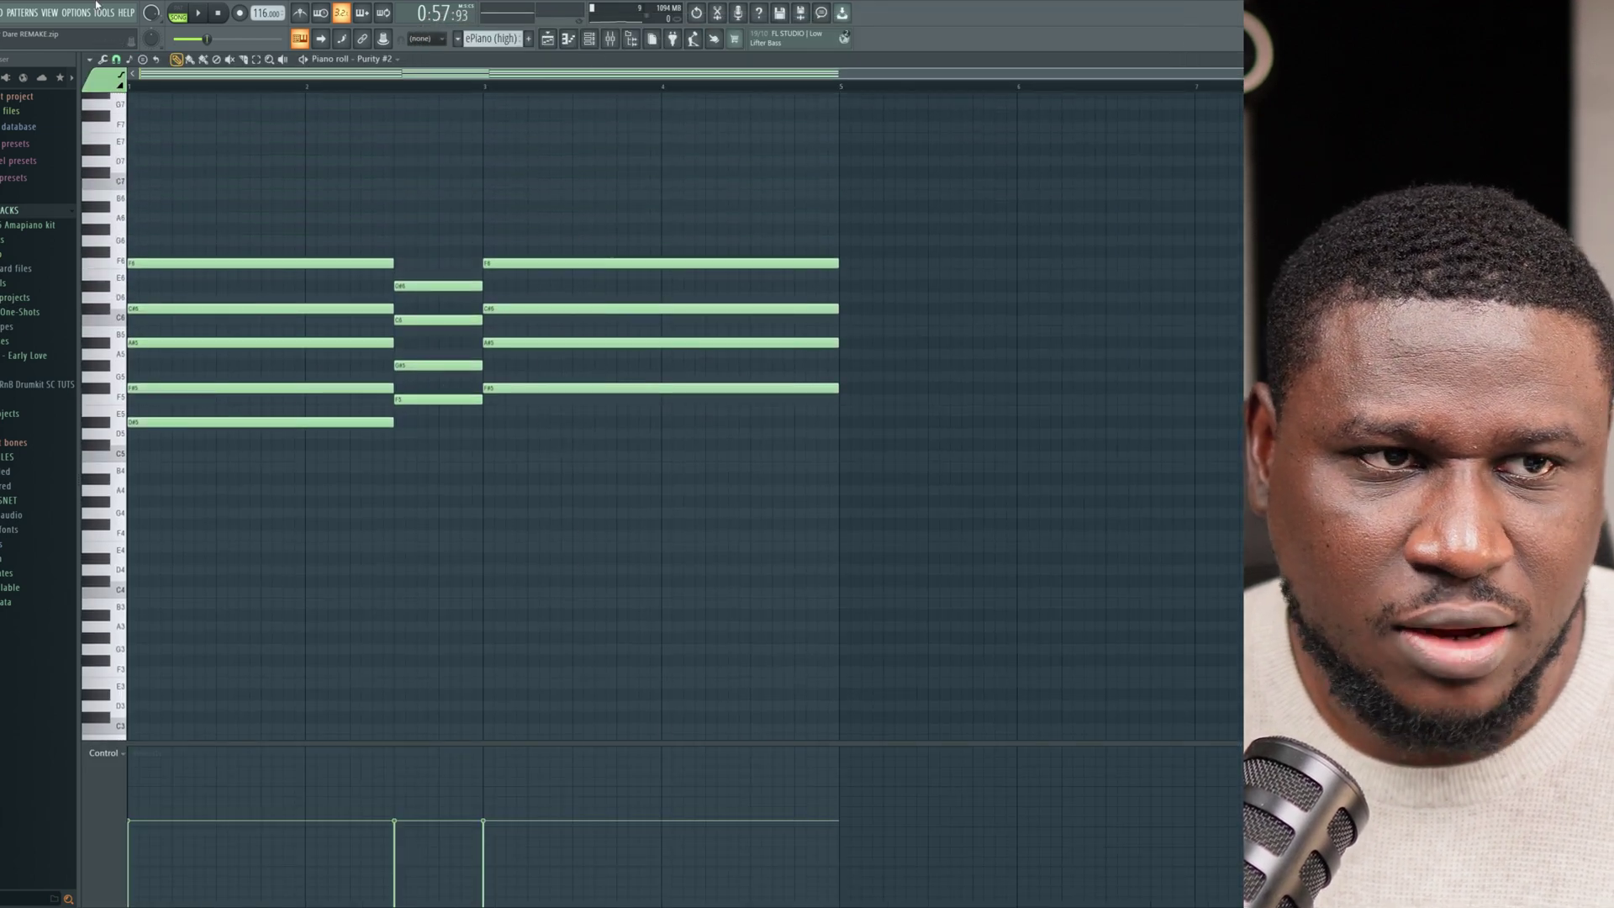
Play the ePiano (high) pattern on its own, inspect the preset of its Purity #2 instrument and replay the chords.
left_click(176, 15)
key("space")
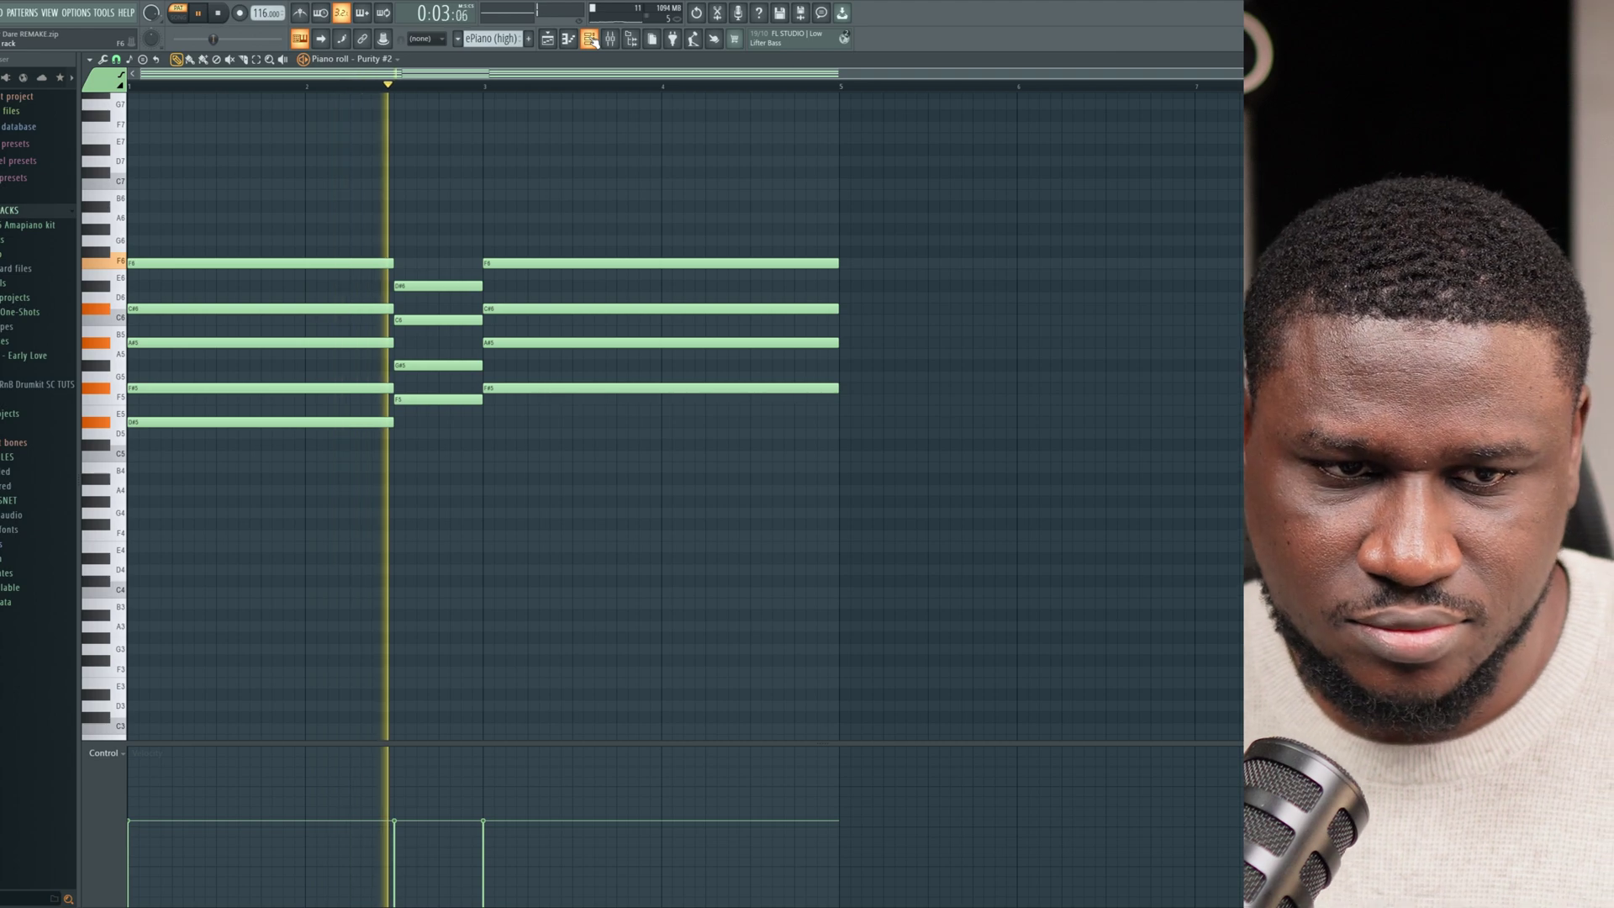
left_click(591, 41)
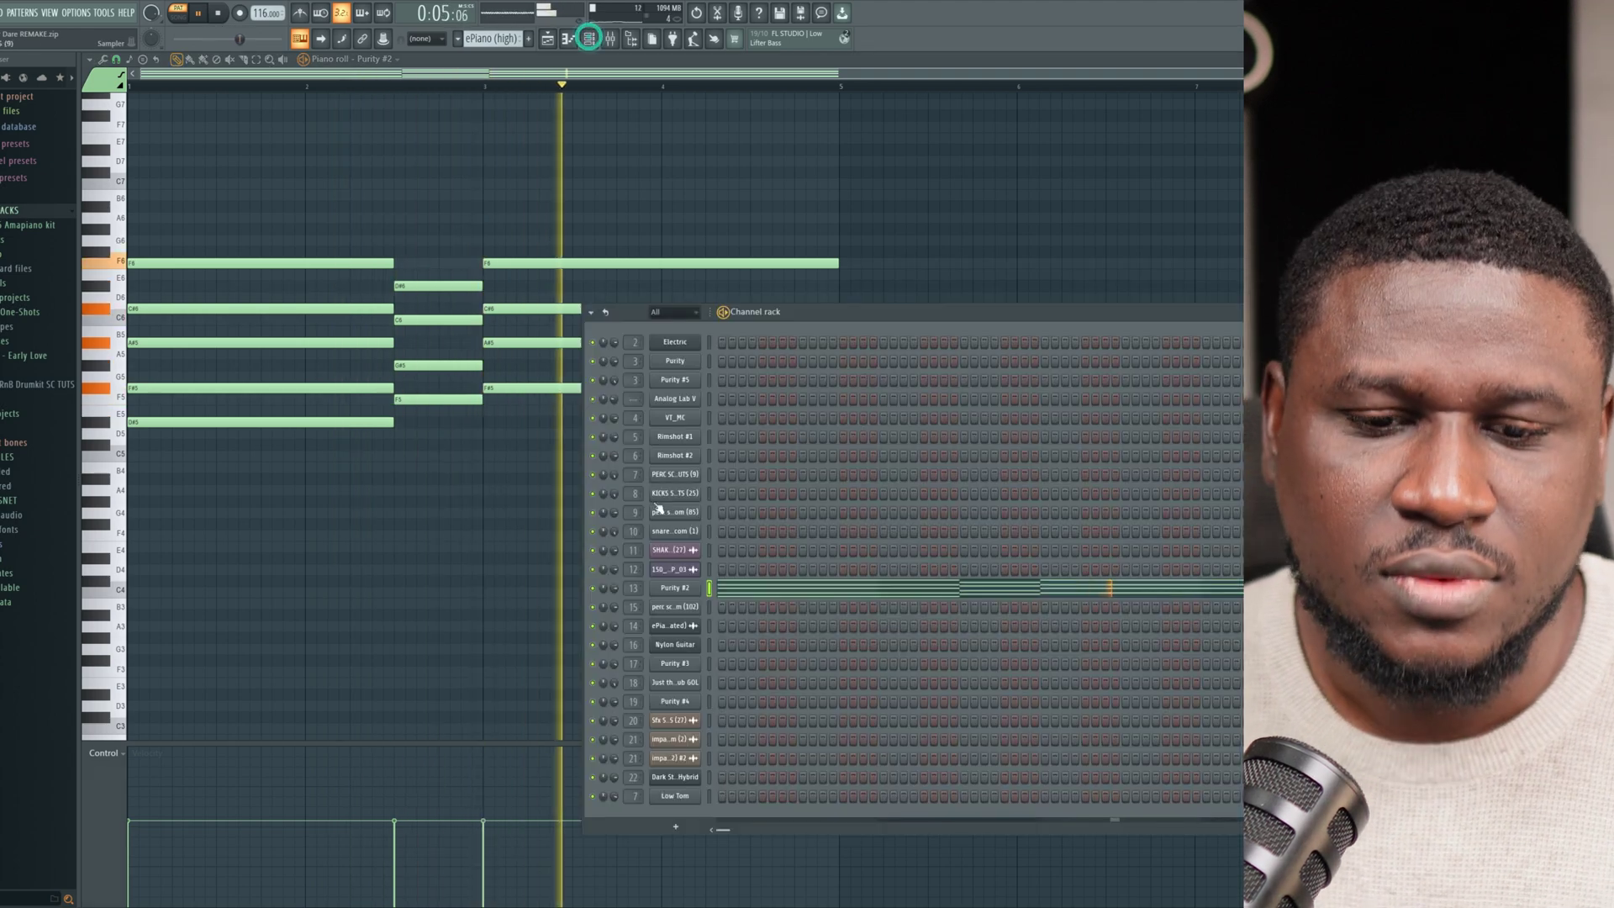
key("space")
left_click(675, 589)
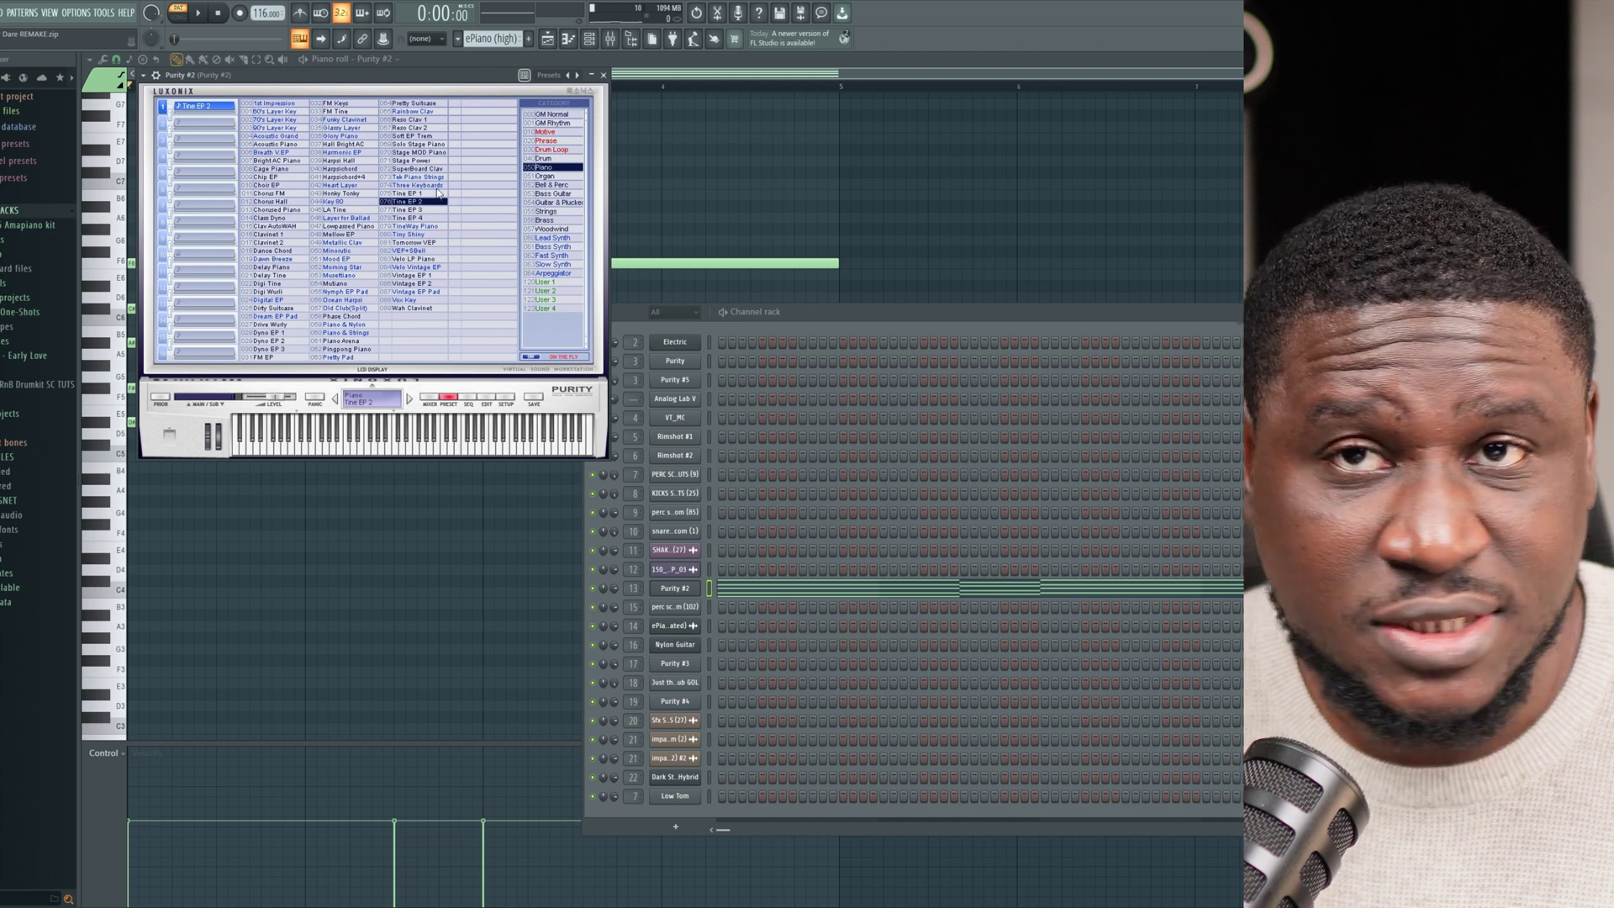
left_click(548, 38)
key("space")
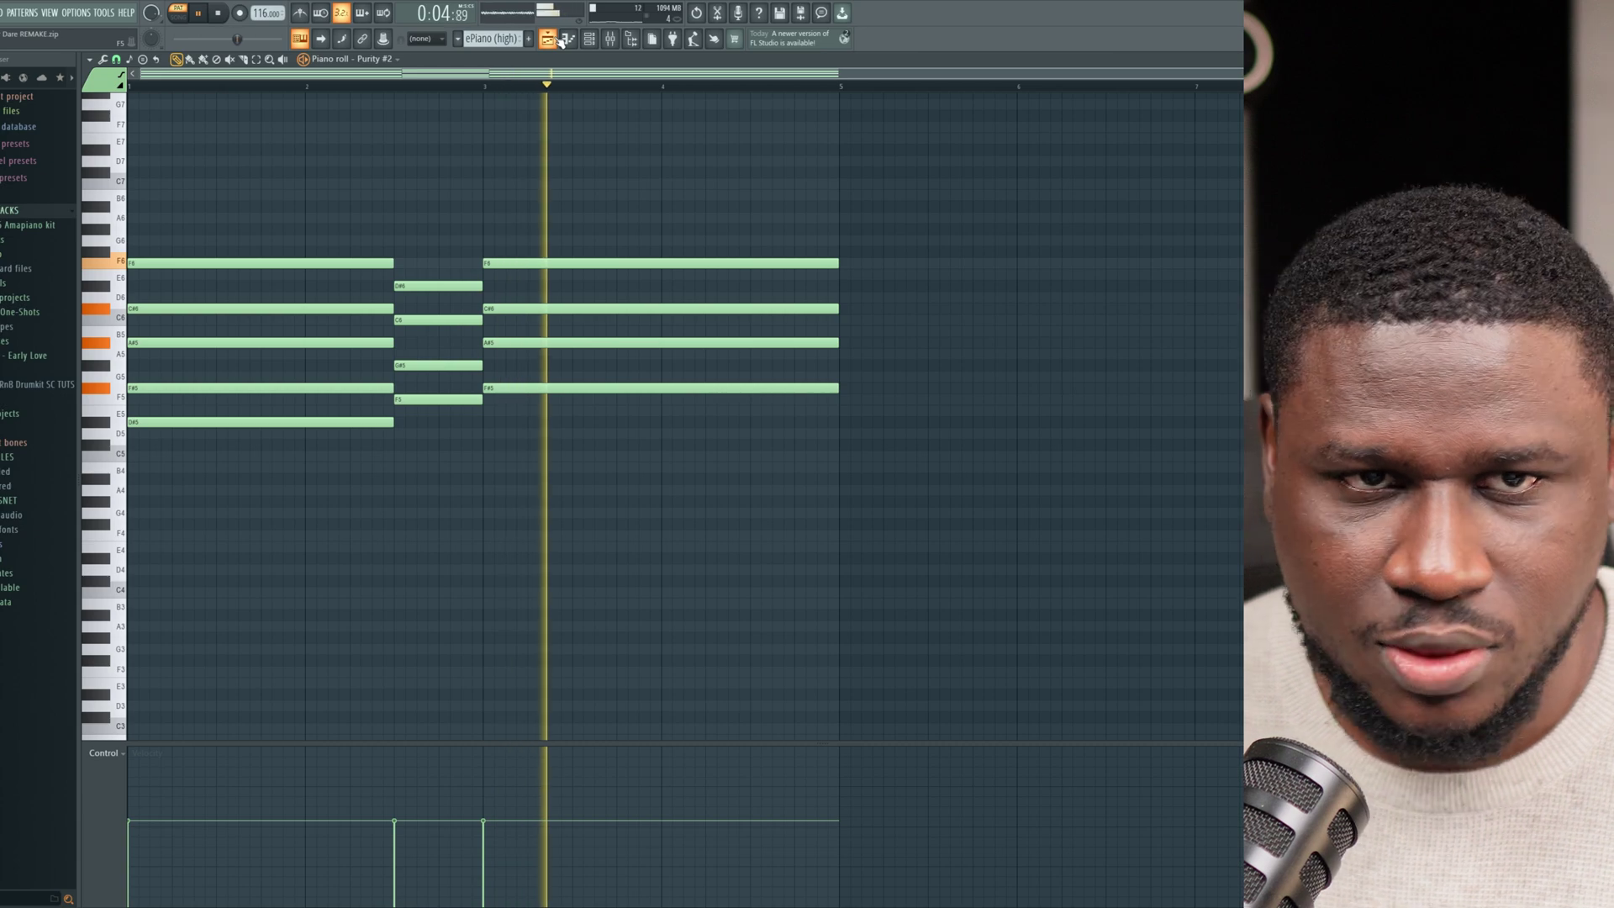
key("space")
Unmute the ePiano (high) track and play the arrangement from bar 29, comparing it with and without that layer.
left_click(553, 38)
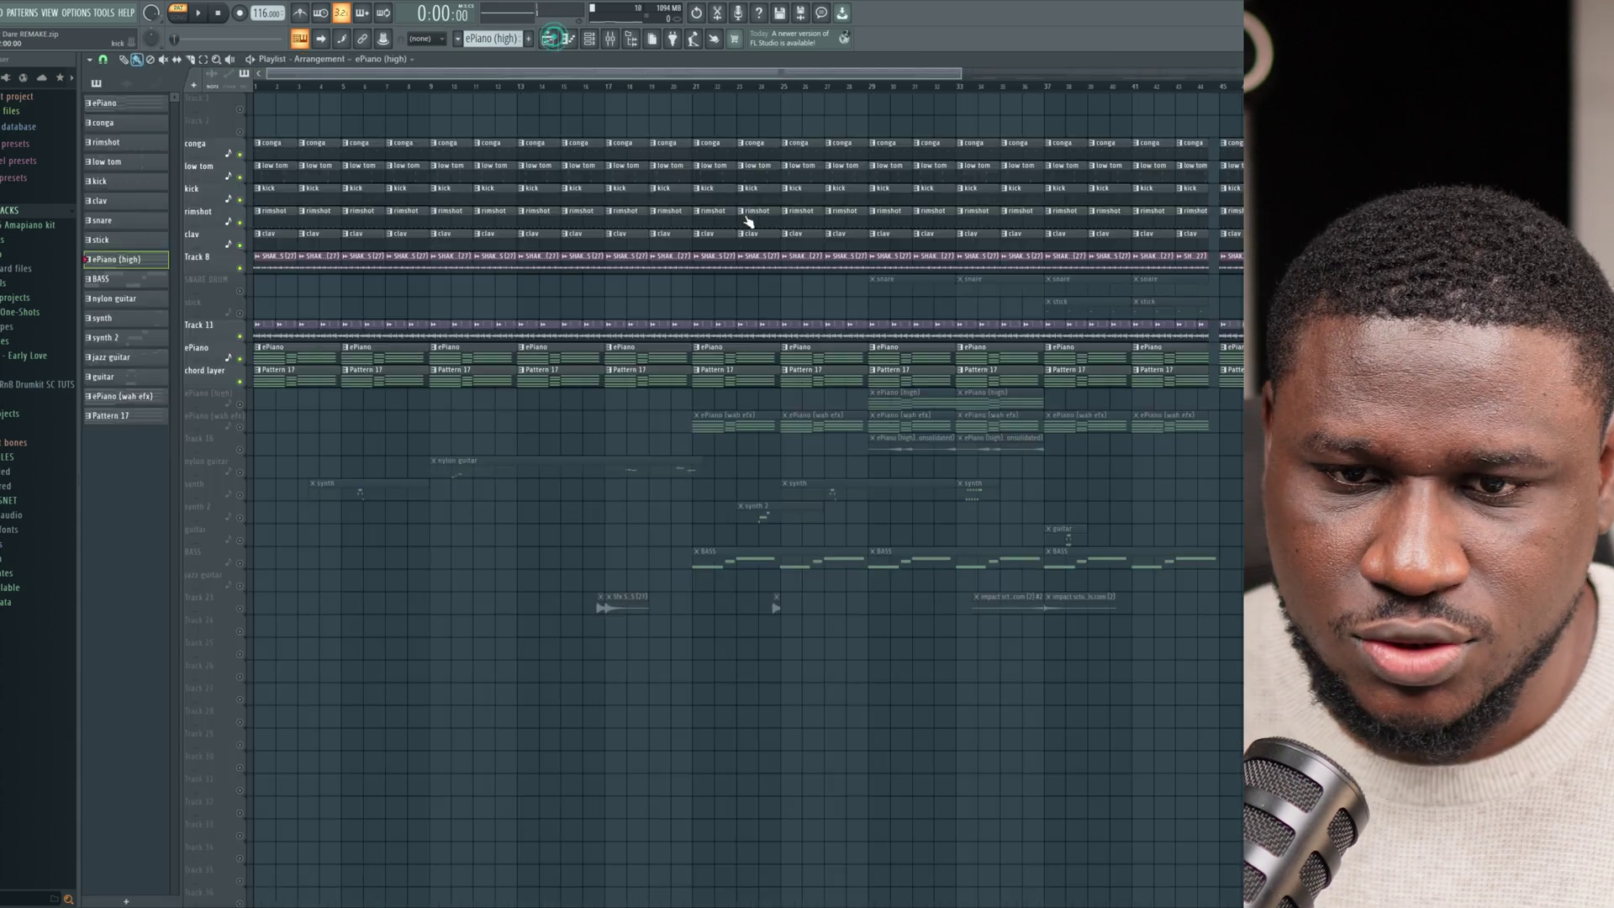
left_click(871, 89)
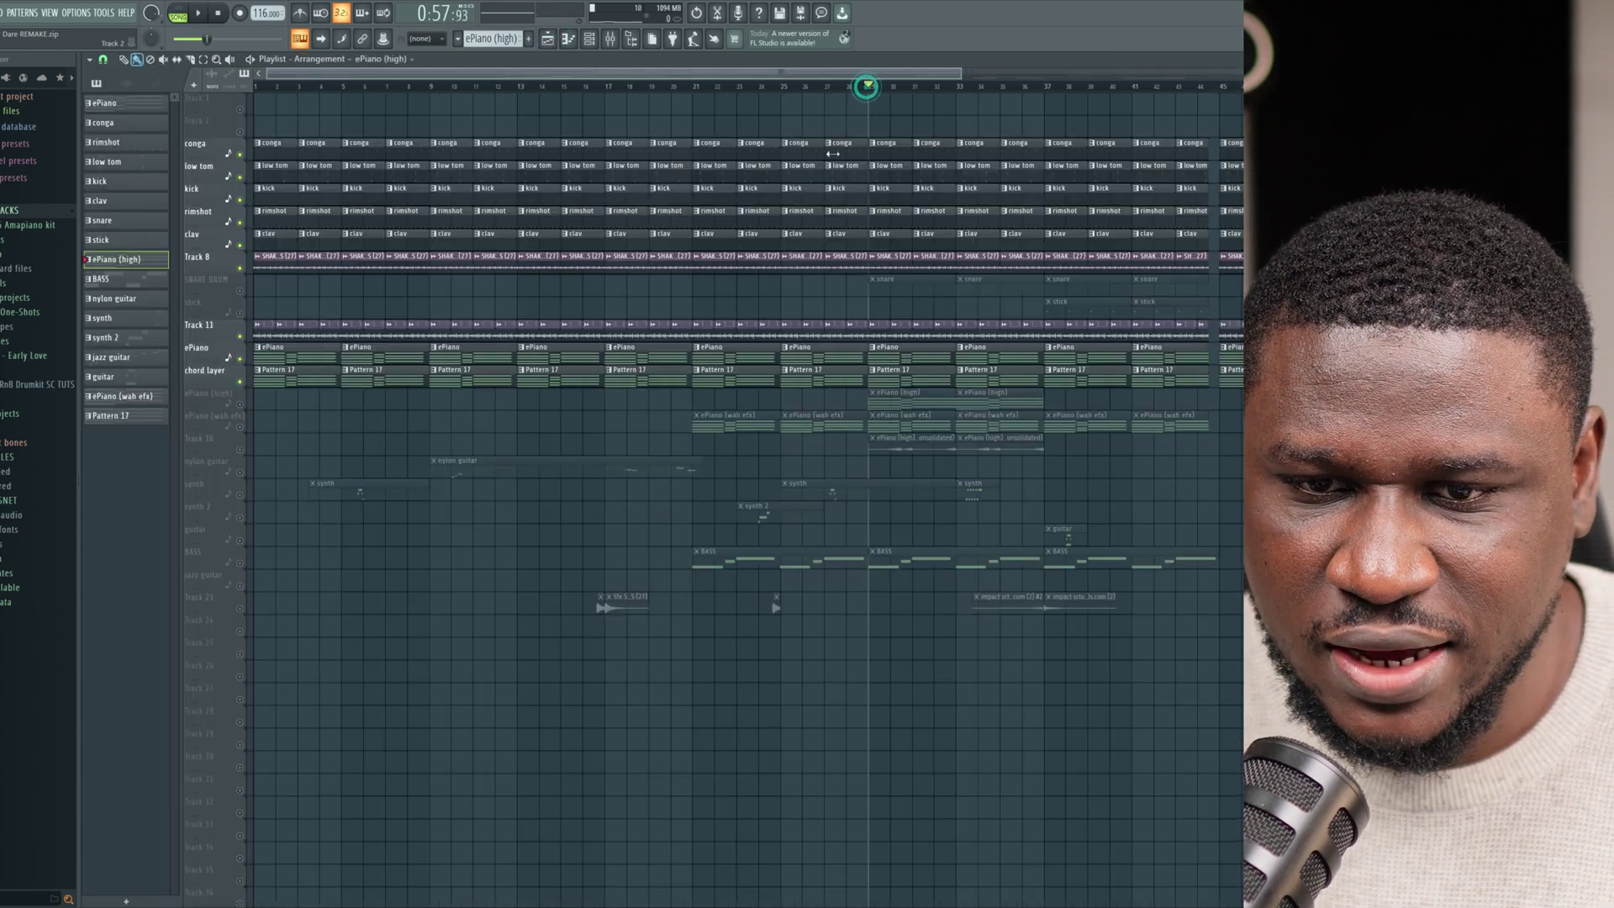
left_click(239, 405)
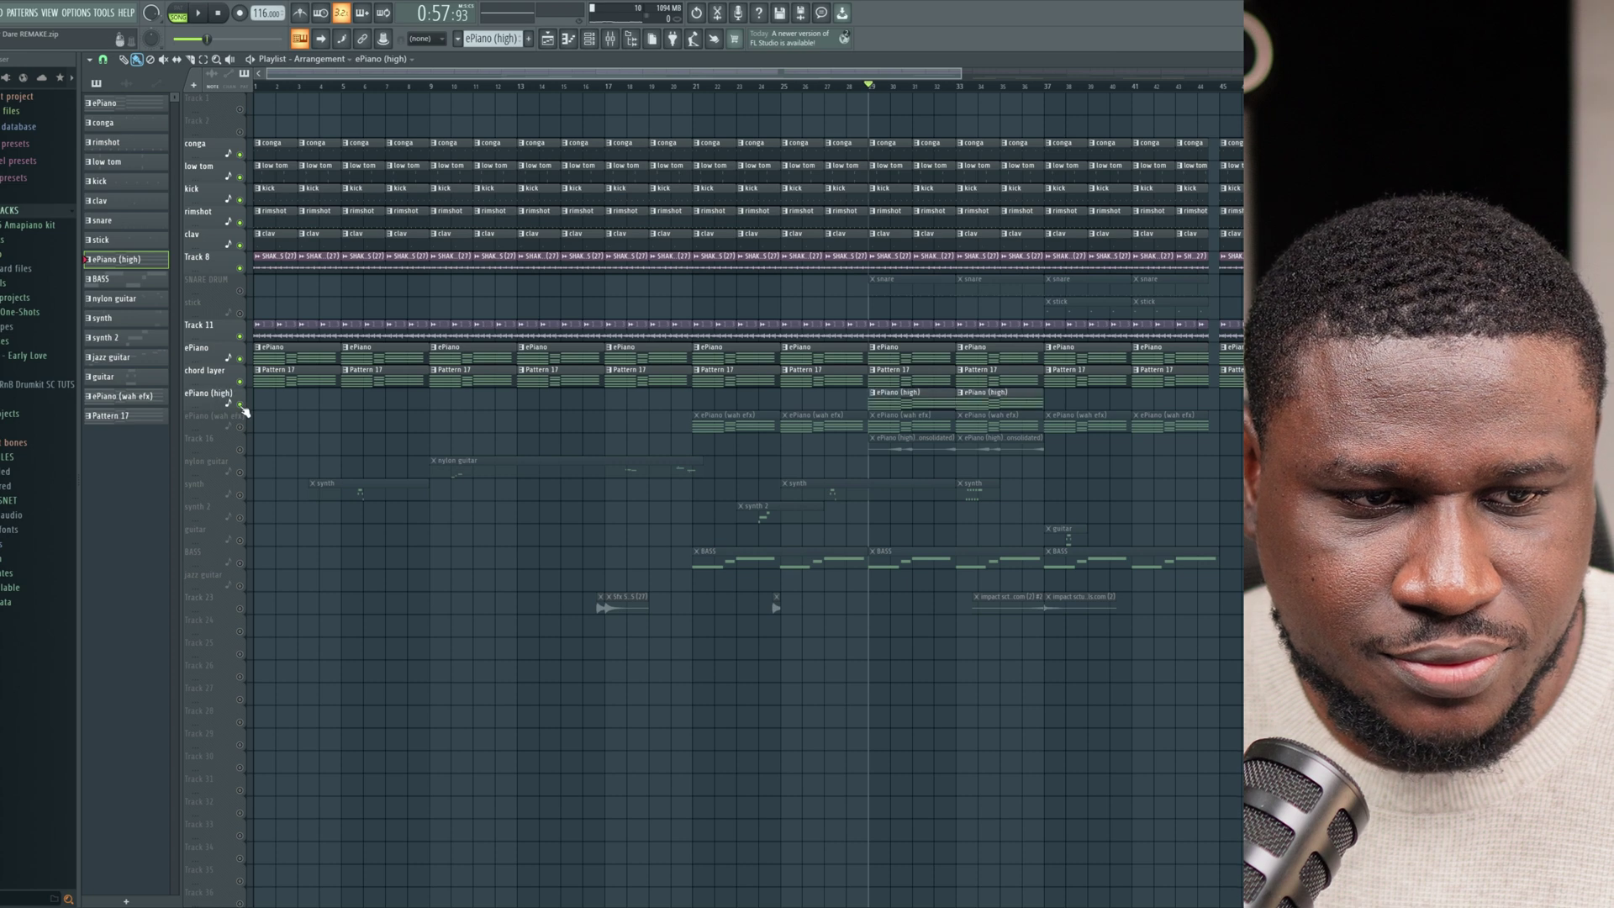
key("space")
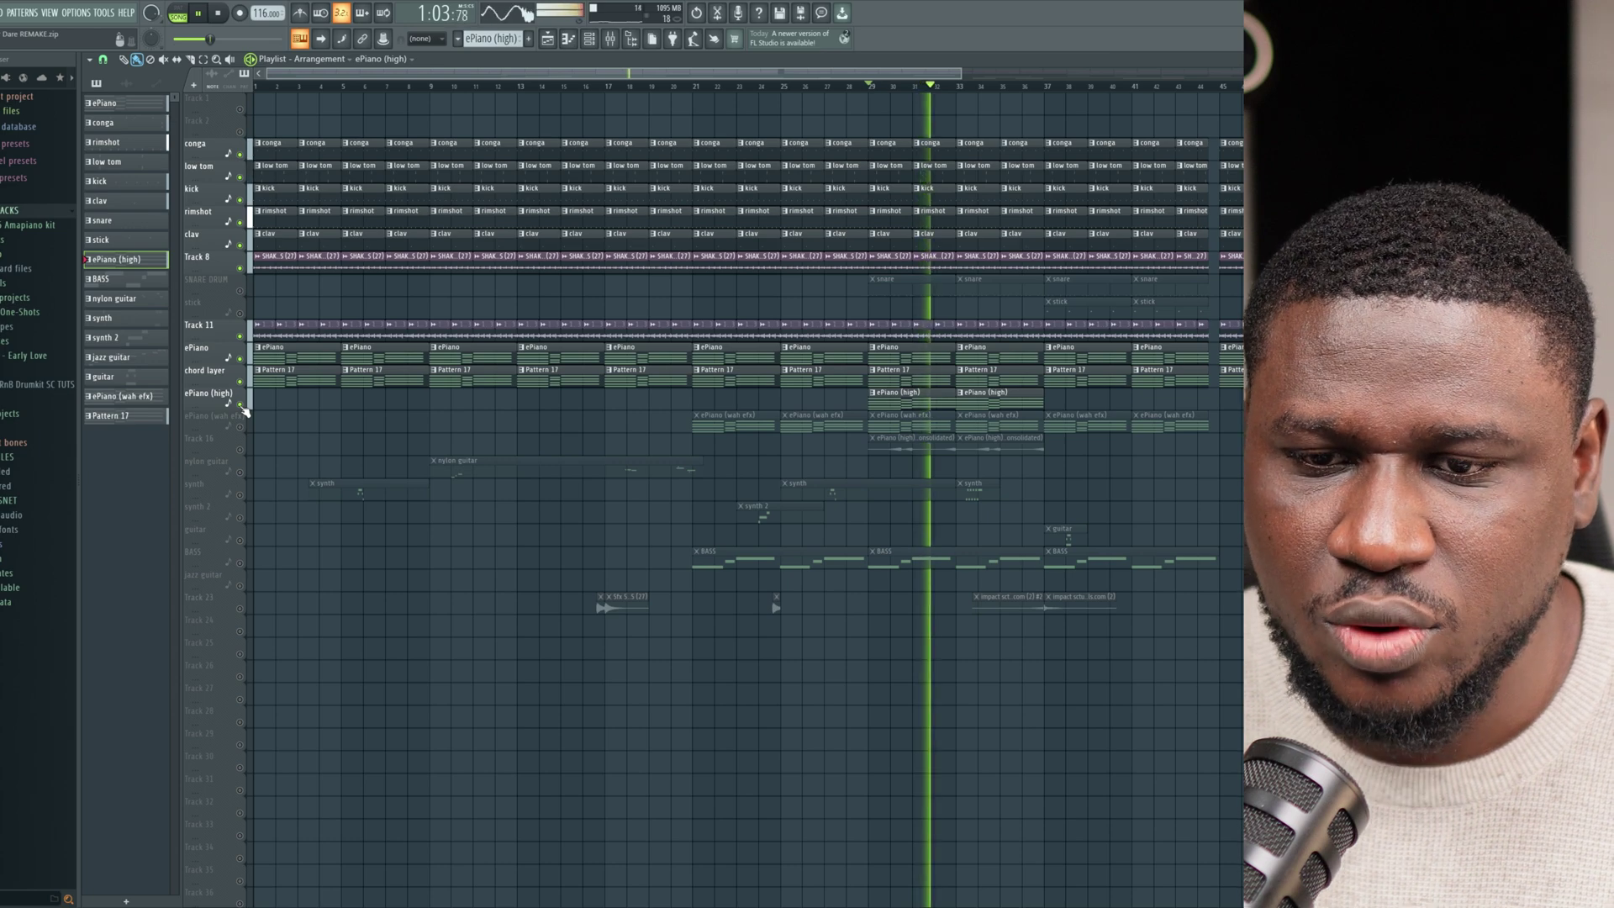
left_click(240, 405)
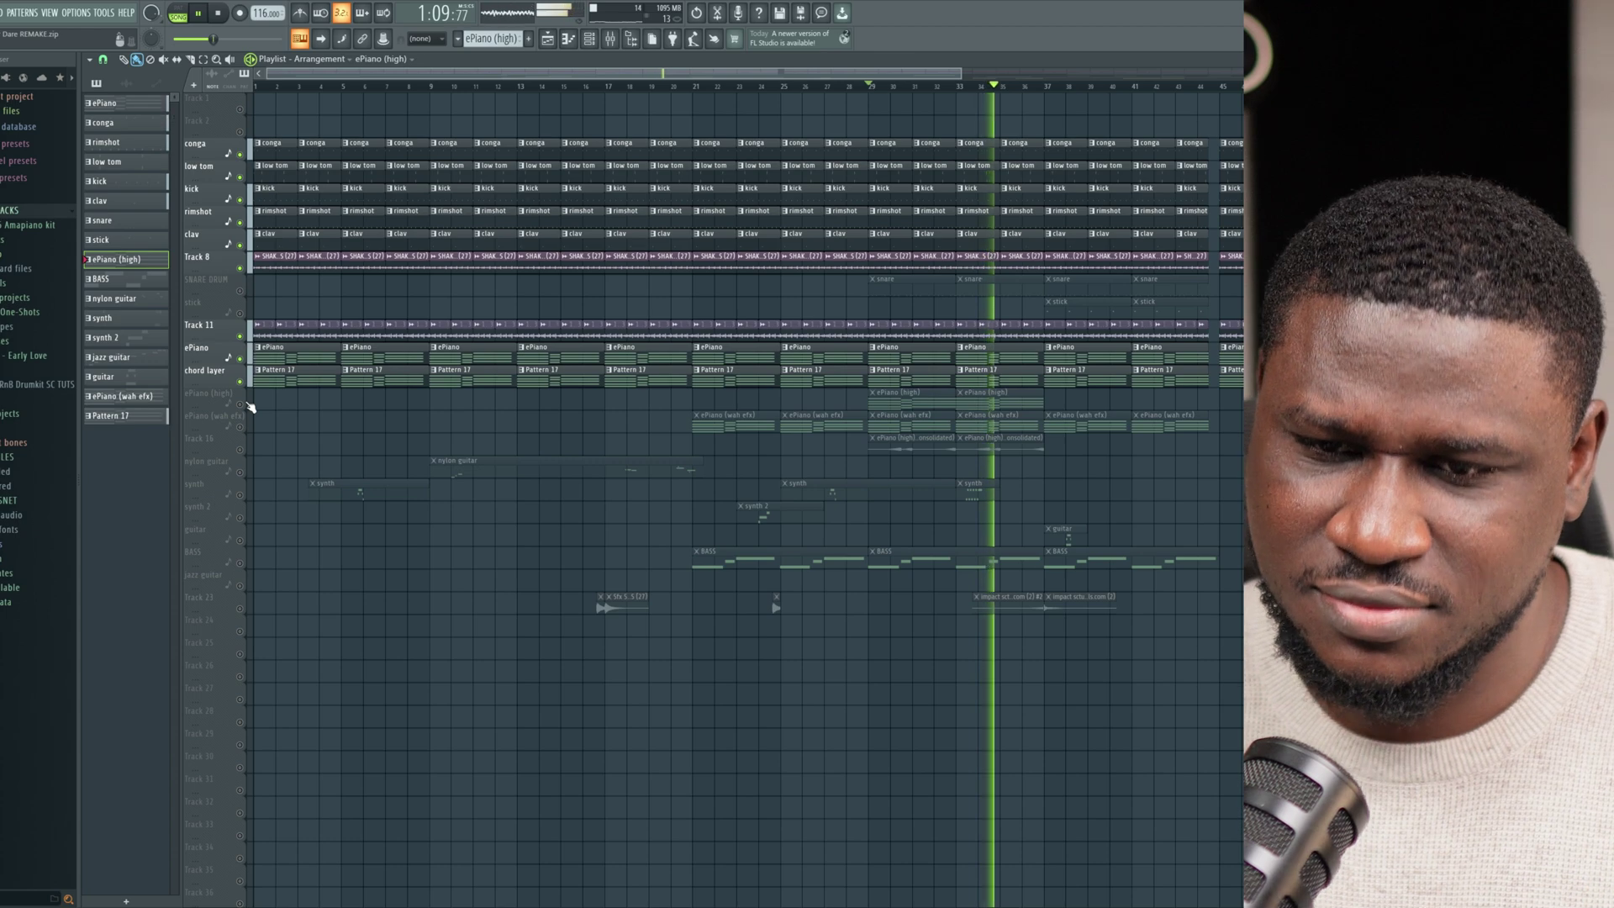
key("space")
left_click(241, 404)
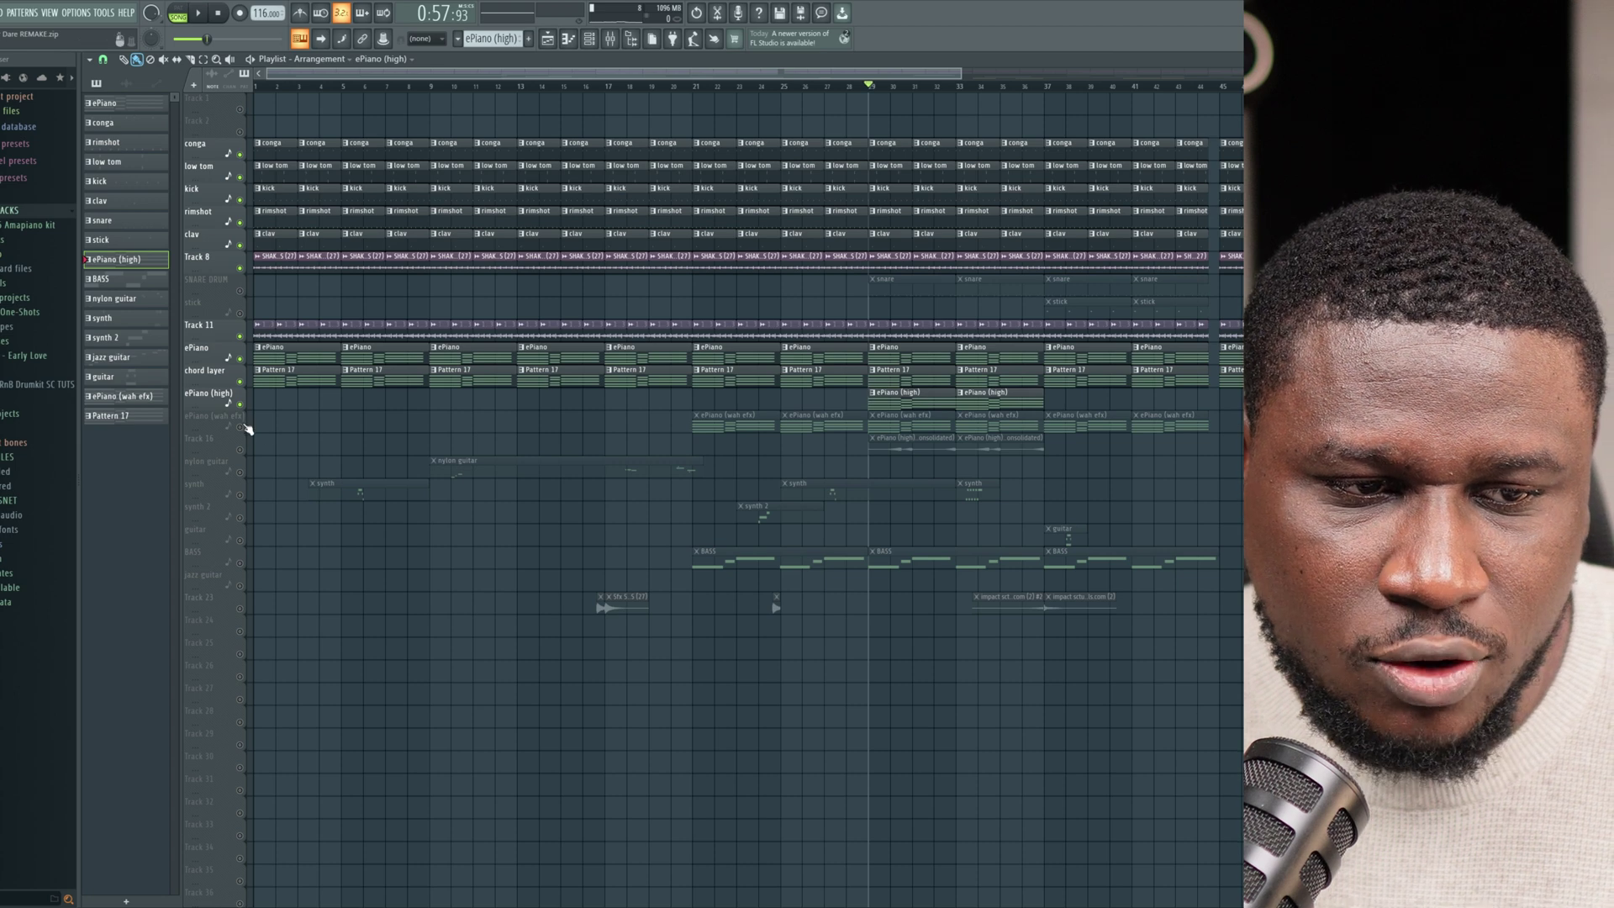
Unmute the ePiano (wah efx) track, play its pattern with the notes visible and show its channels in the channel rack.
left_click(241, 427)
double_click(902, 426)
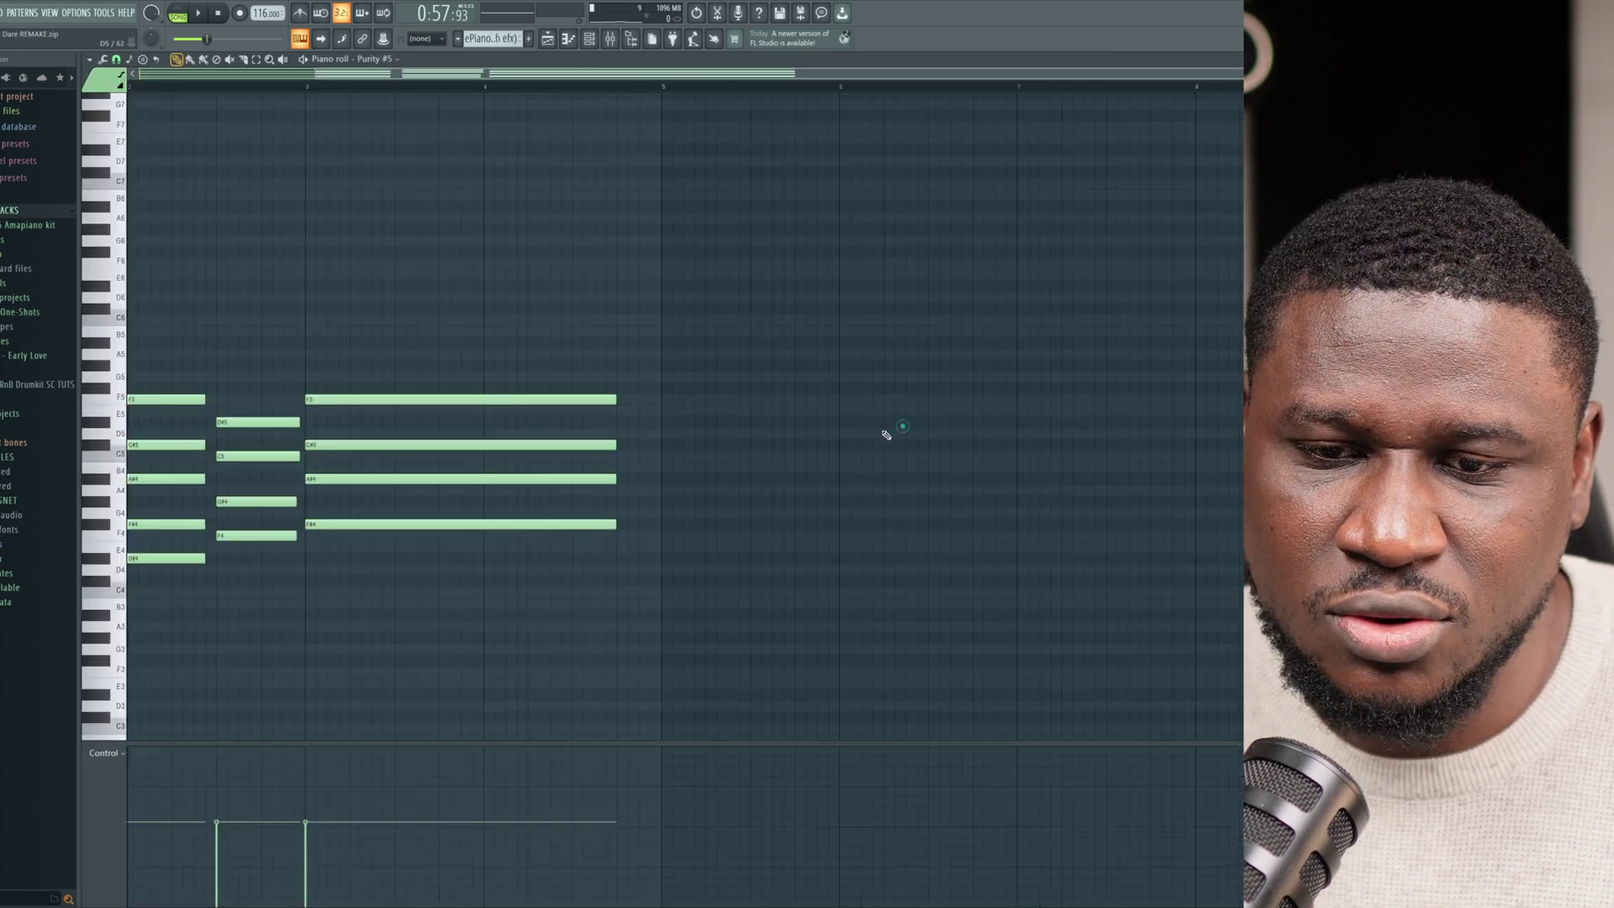
left_click(547, 40)
left_click(195, 14)
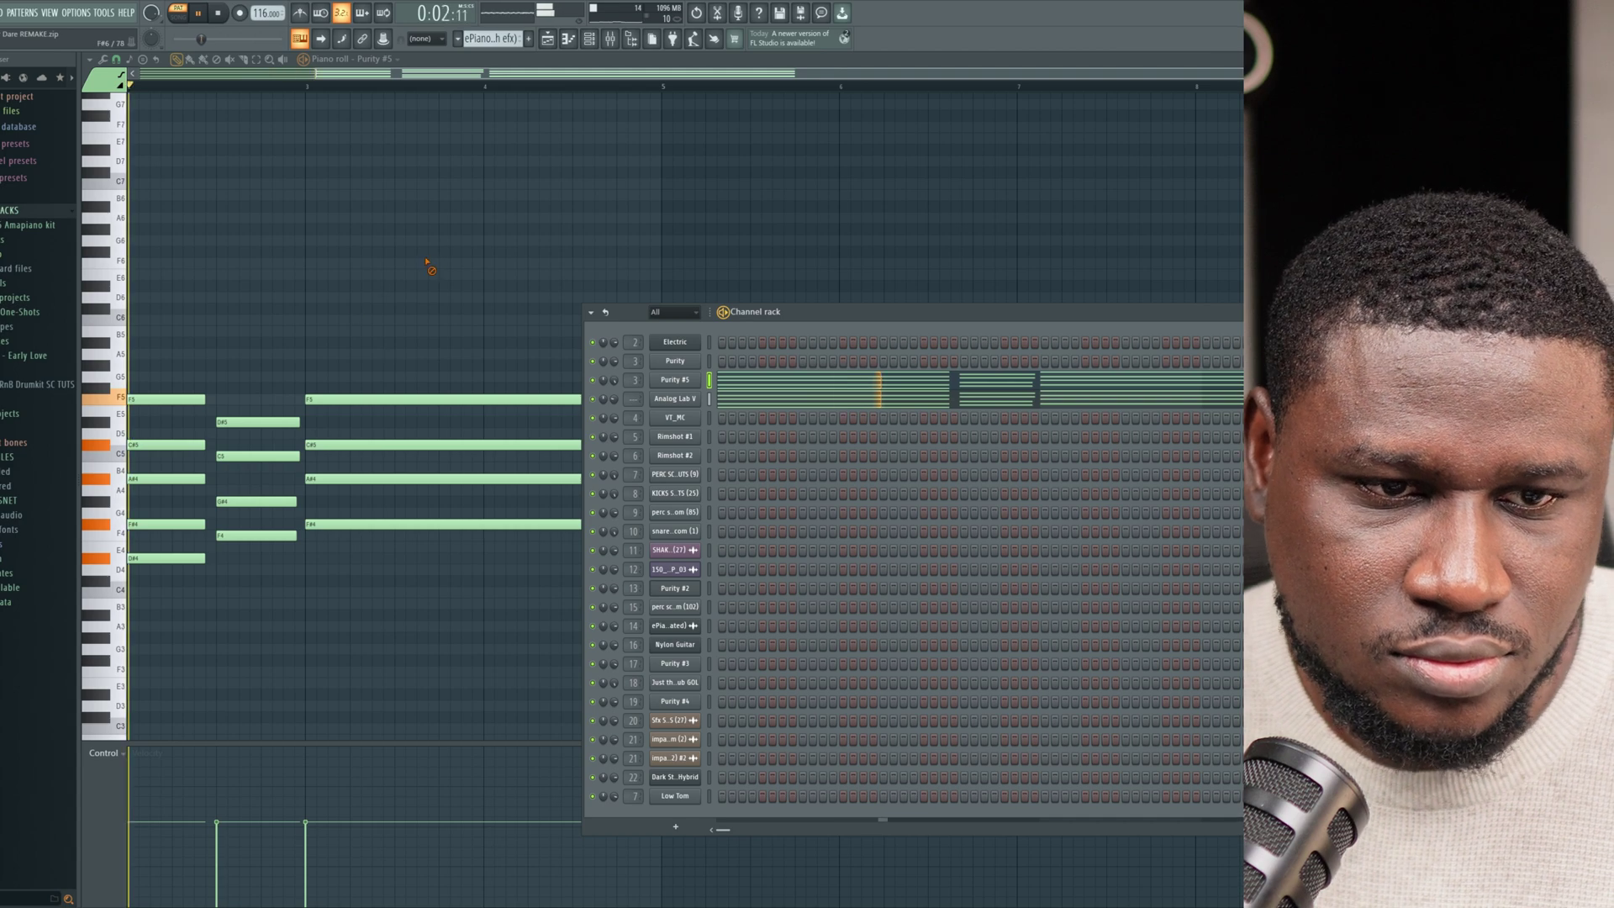
key("F6")
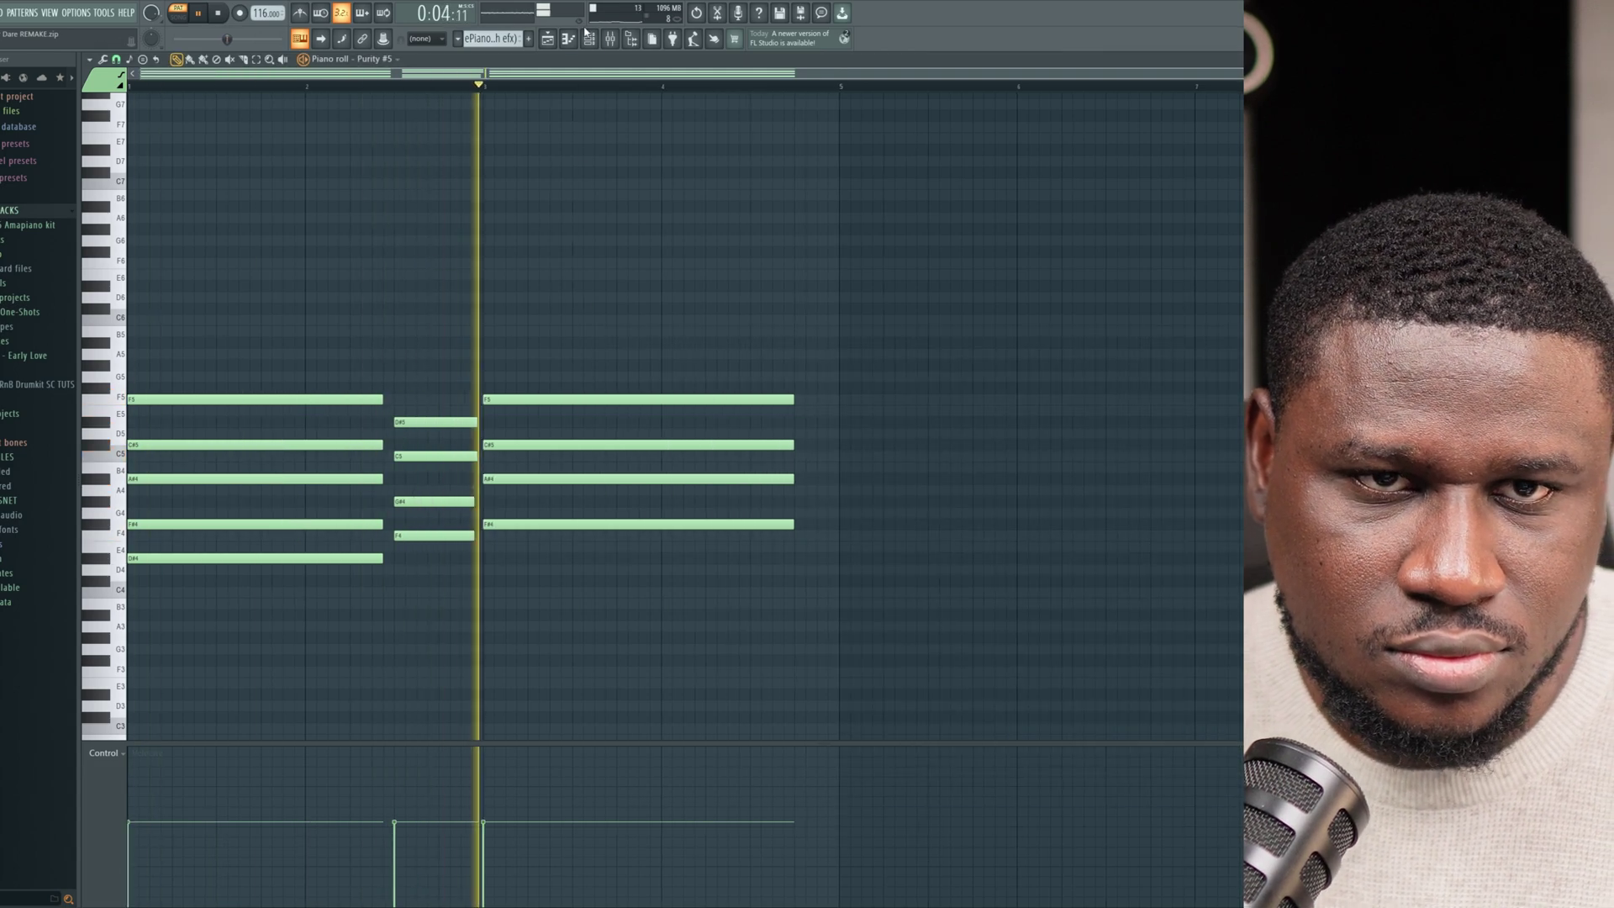
key("F6")
key("space")
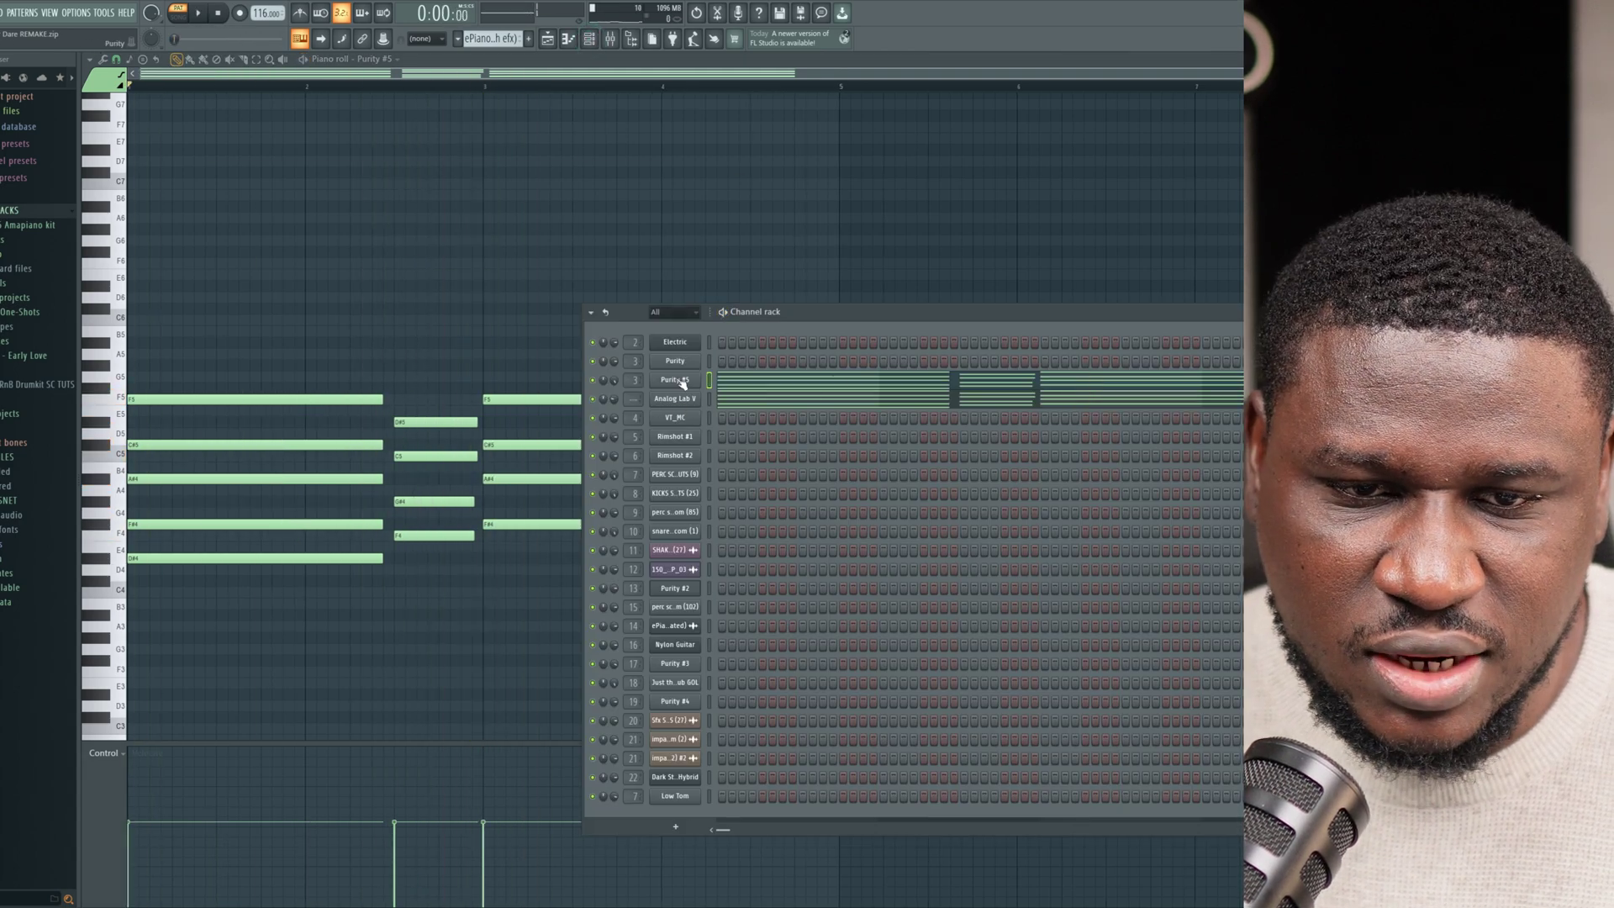
Open the Purity #5 instrument, play the ePiano (wah efx) chords through it and show its preset list.
left_click(677, 380)
left_click(817, 304)
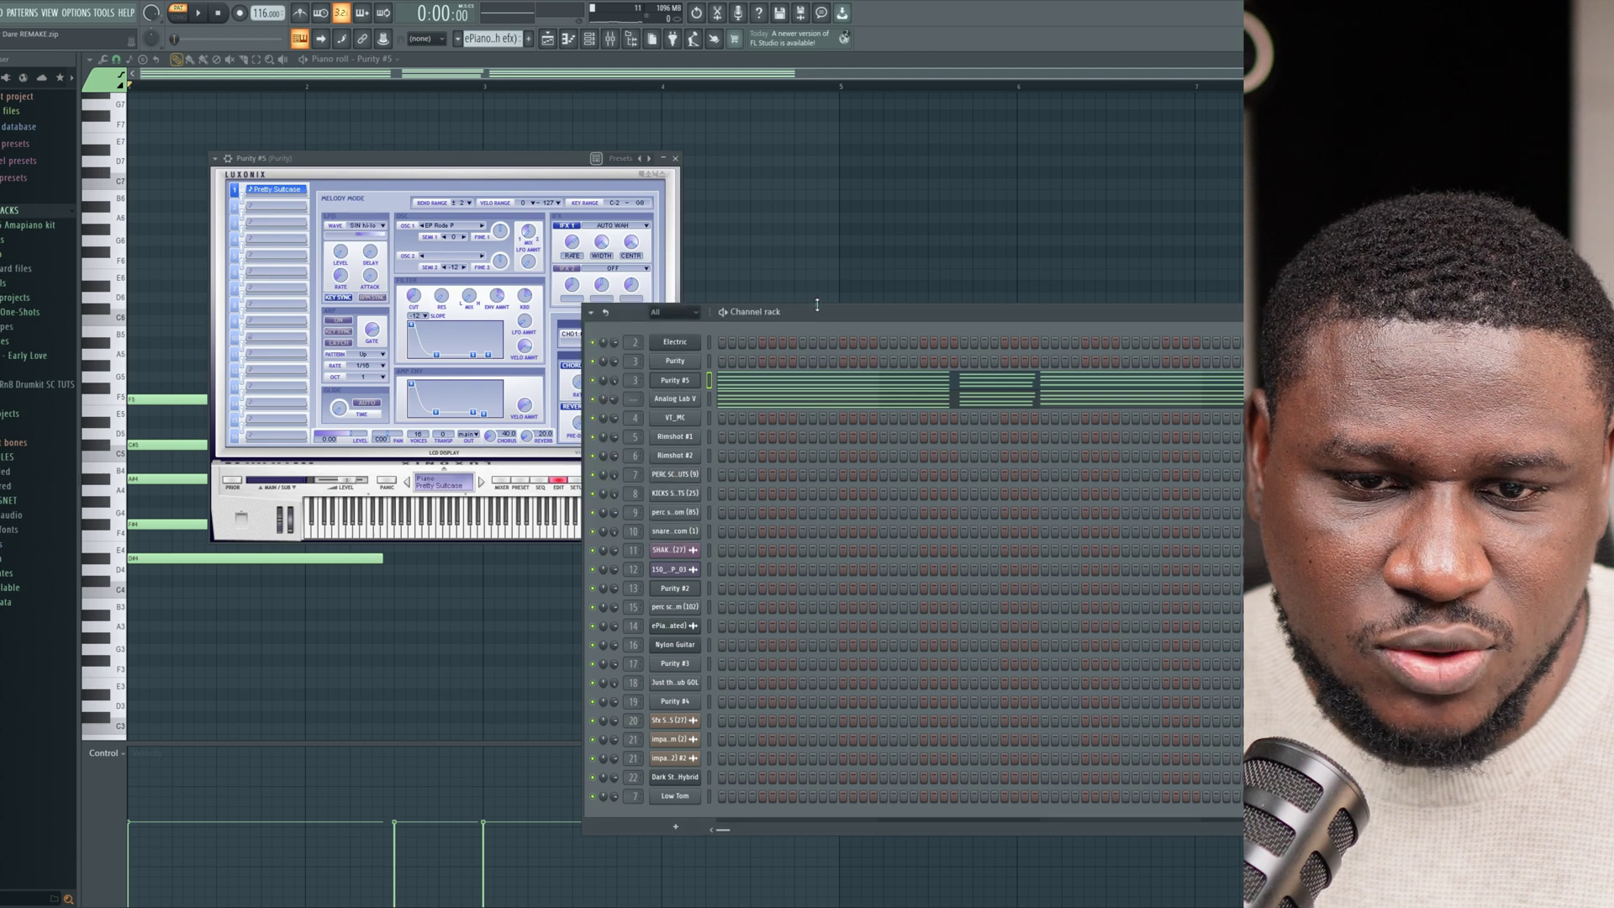
key("space")
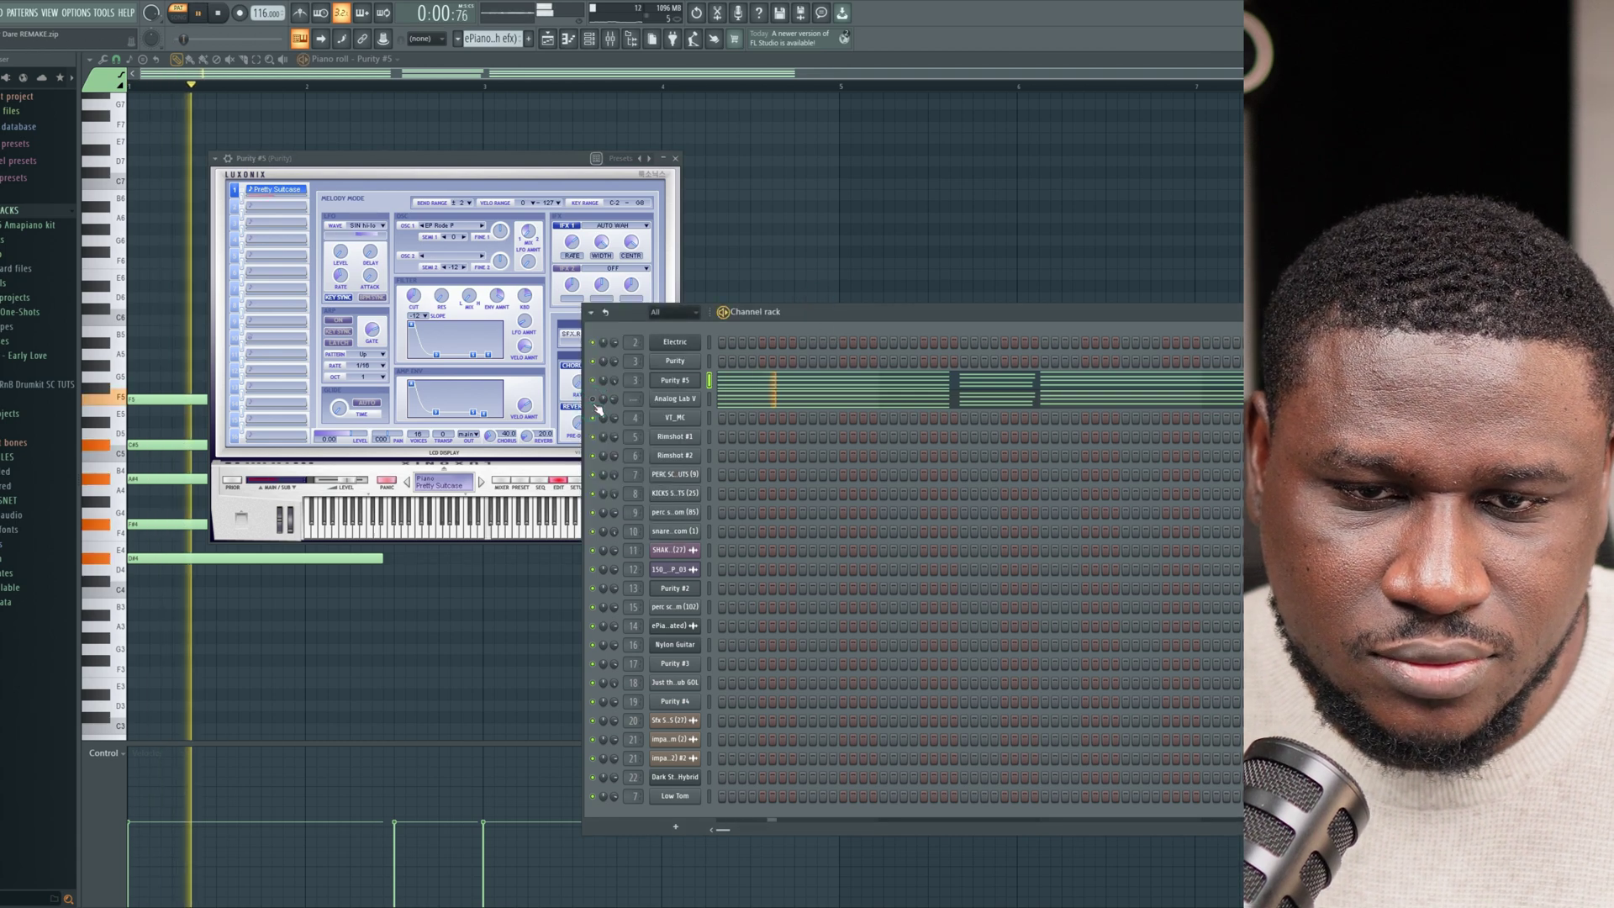
left_click(577, 367)
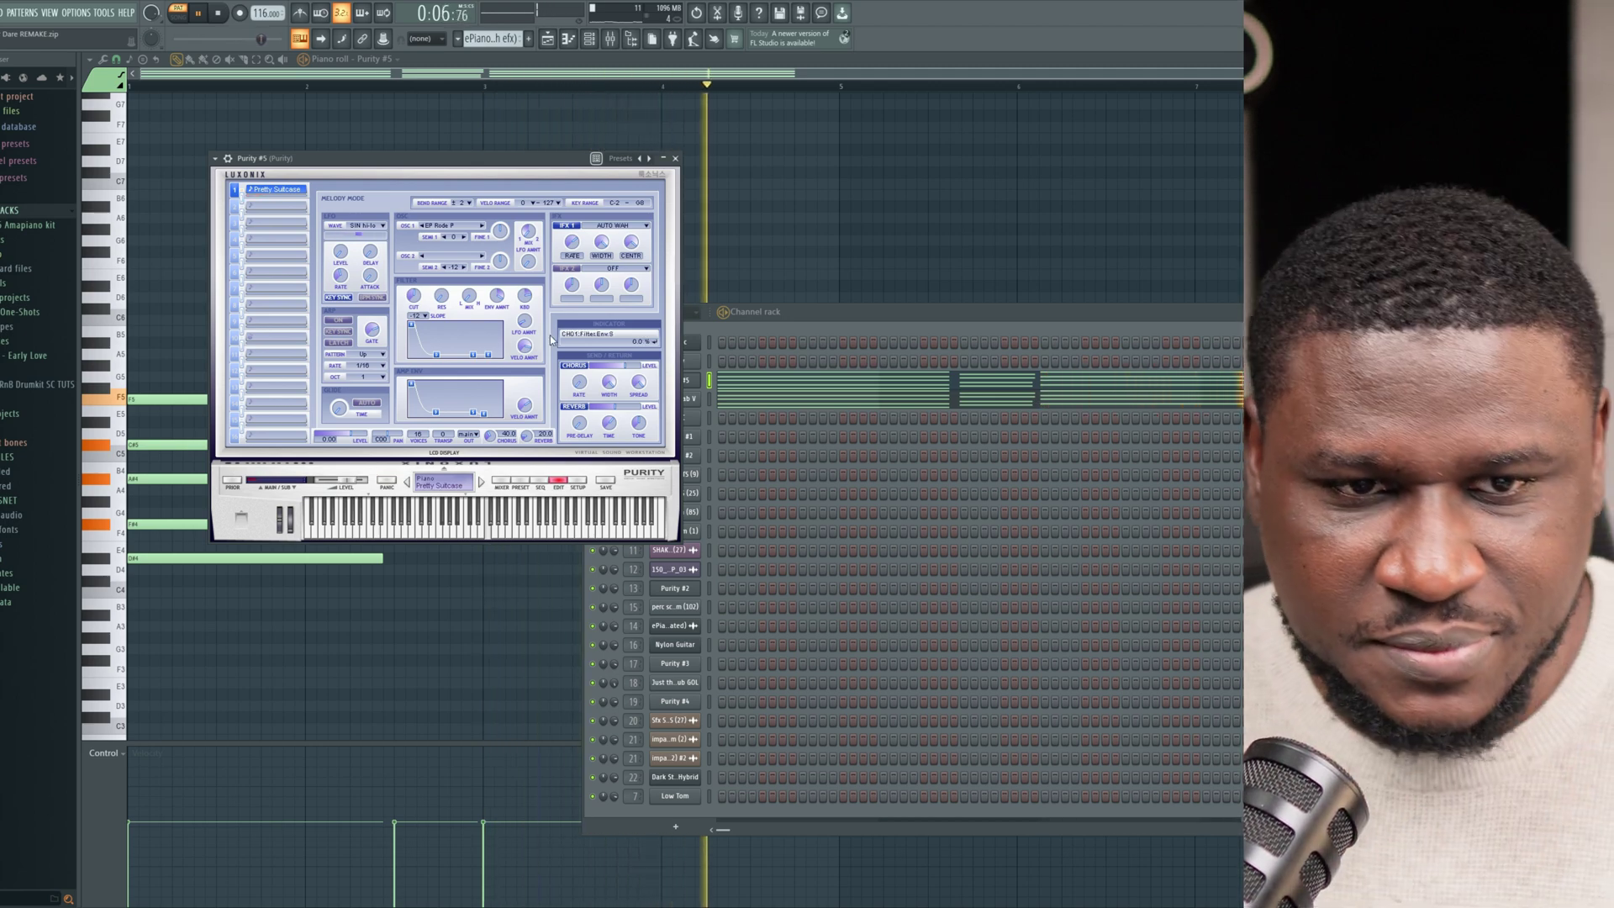
key("space")
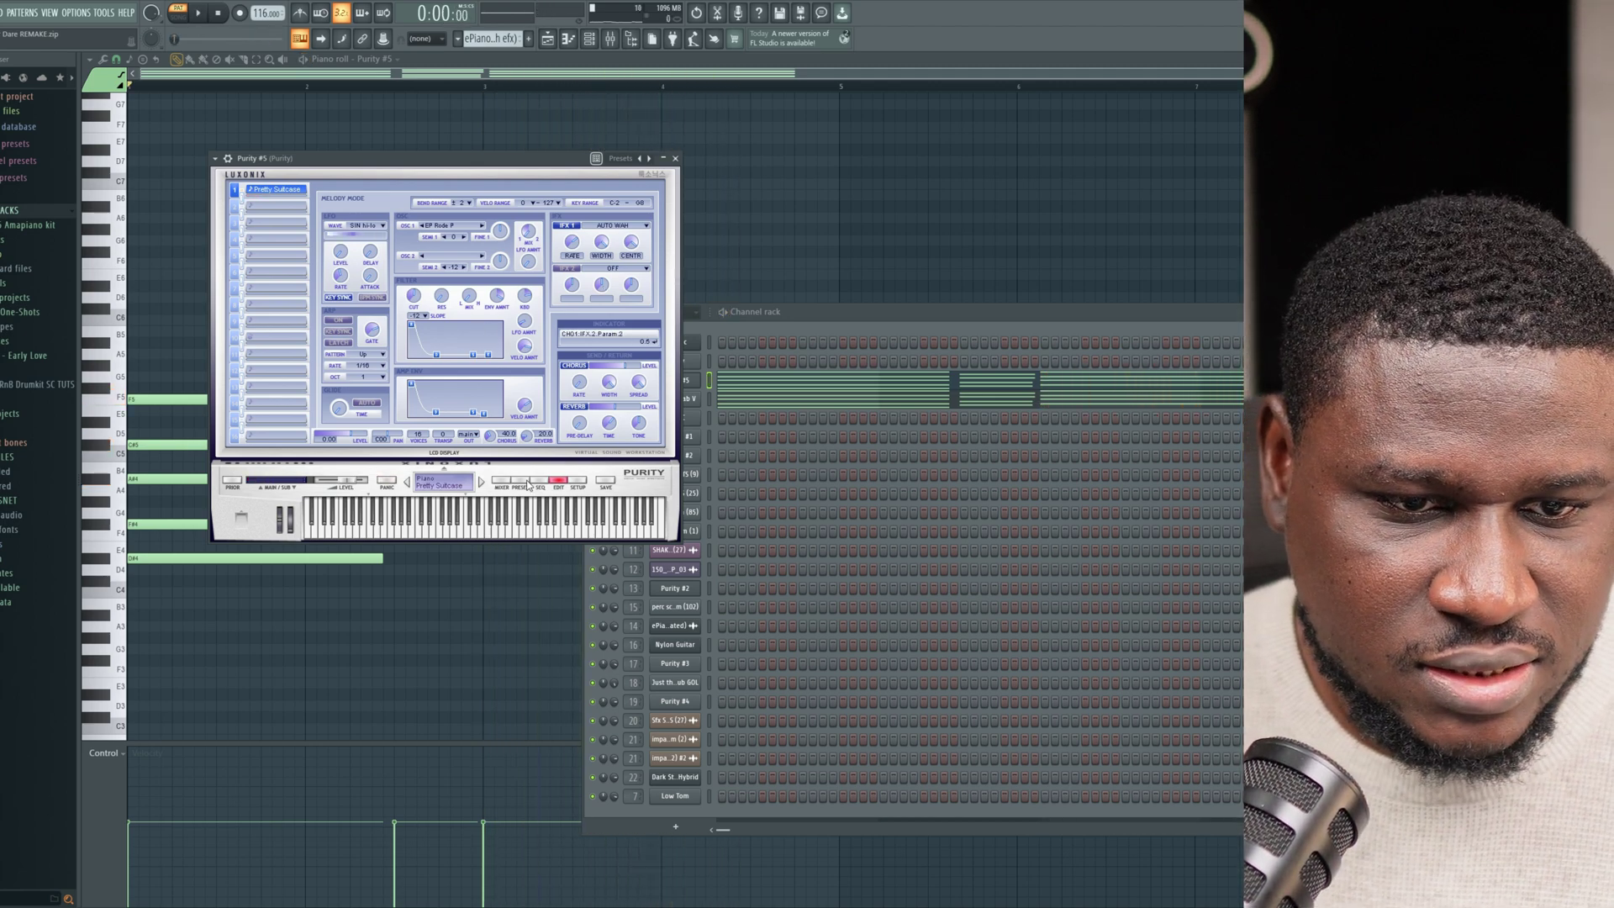
left_click(528, 484)
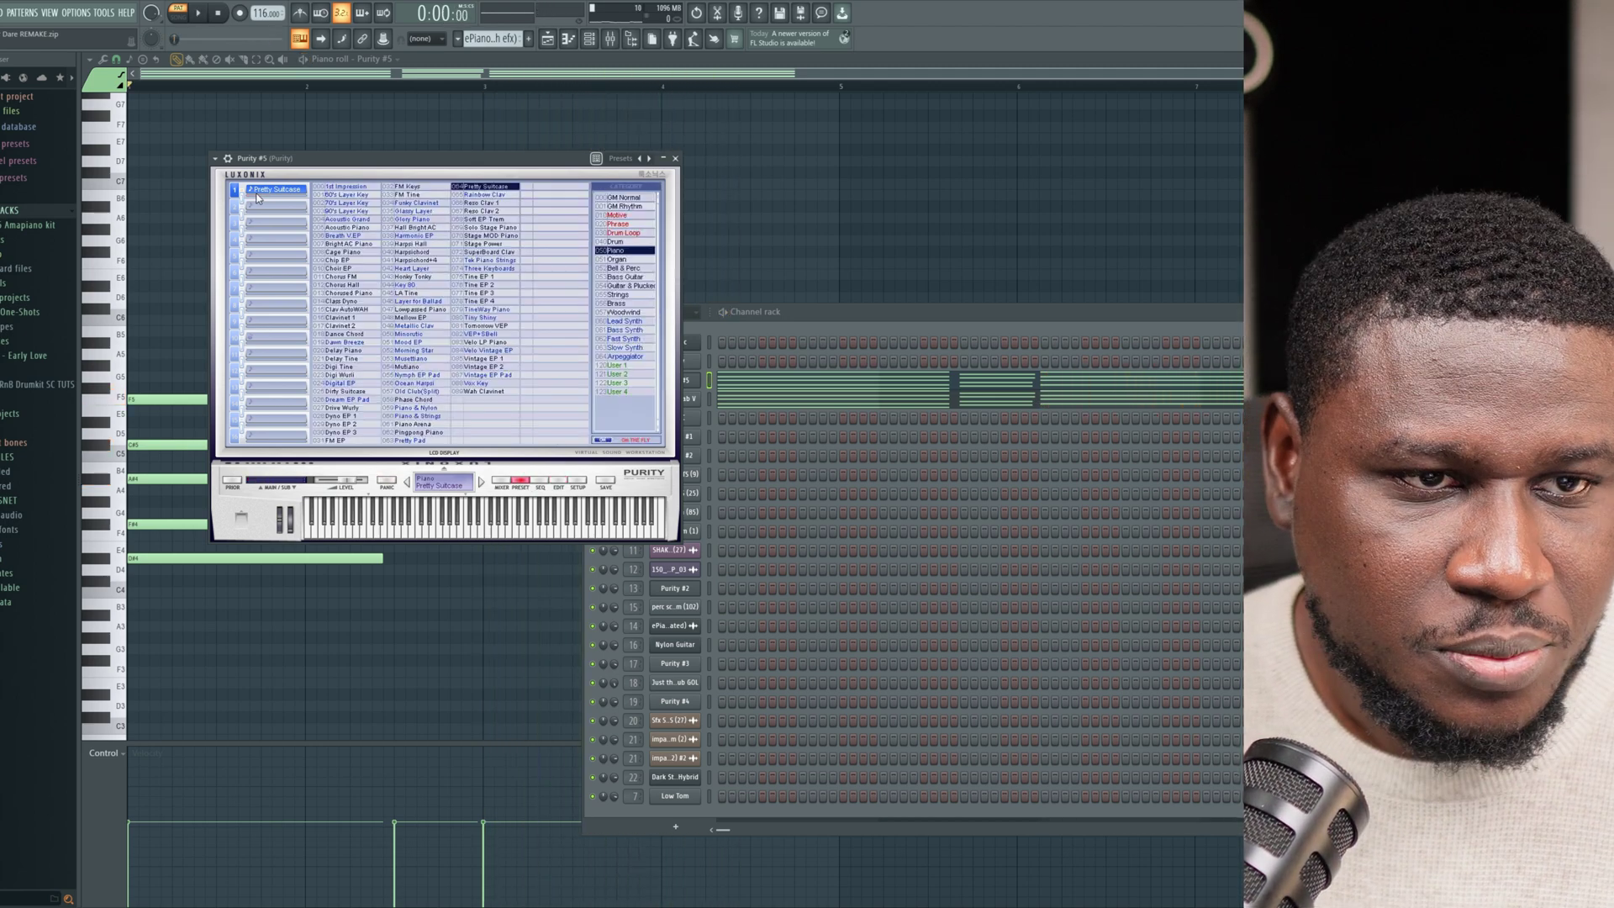
Examine the effects on the Purity mixer track, including Fruity Chorus and Fruity Flanger, while playing and stopping the pattern.
left_click(610, 40)
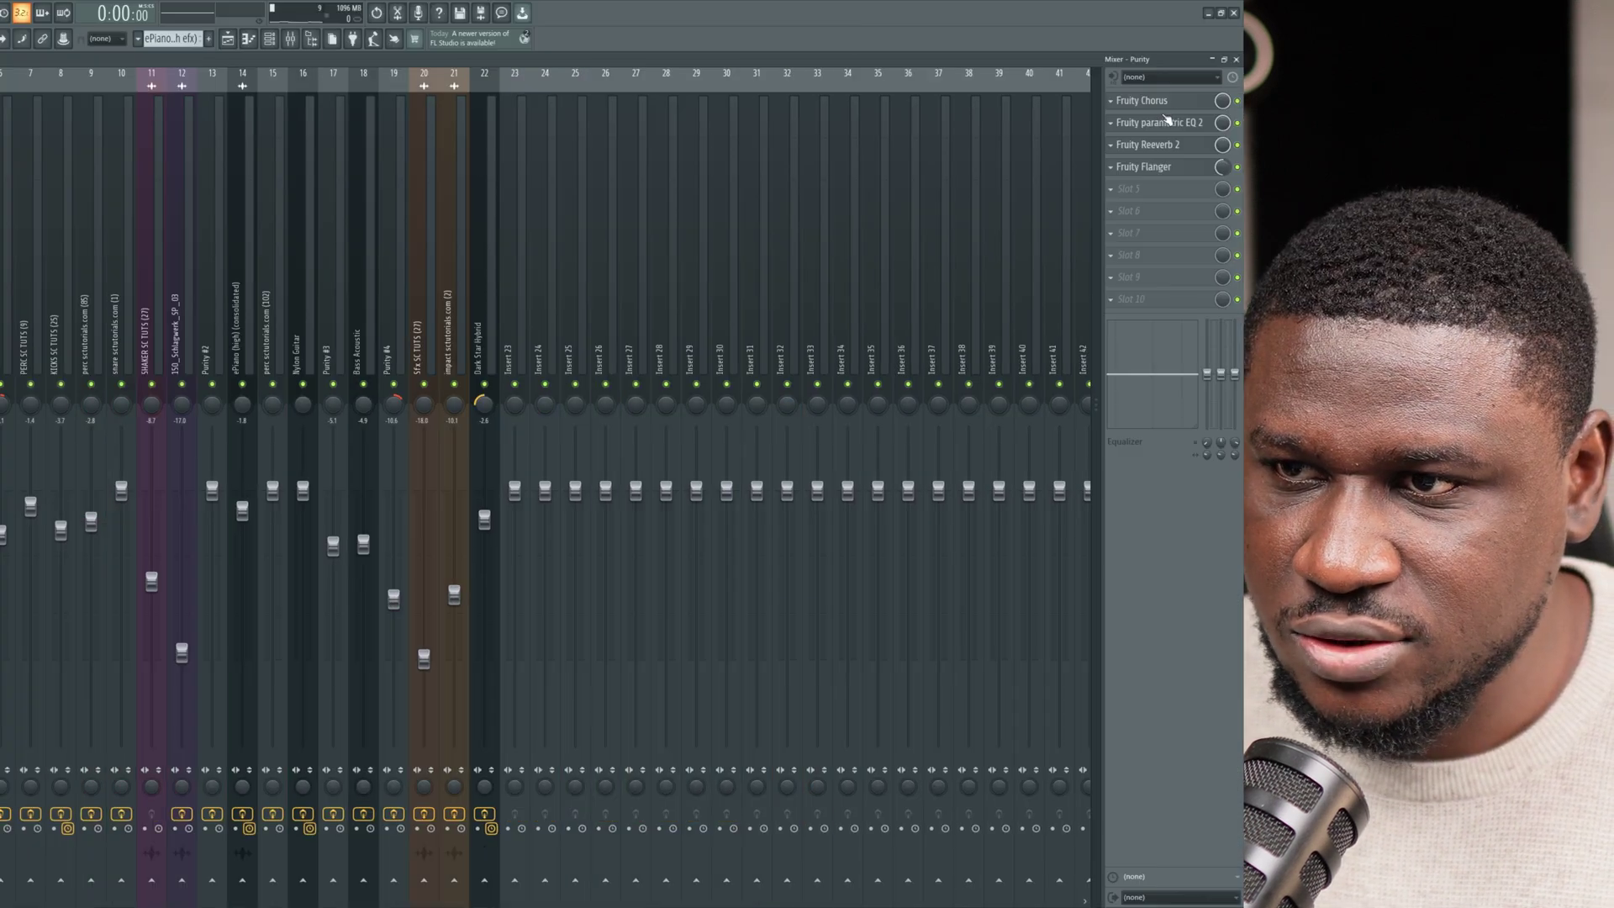
left_click(1166, 101)
key("space")
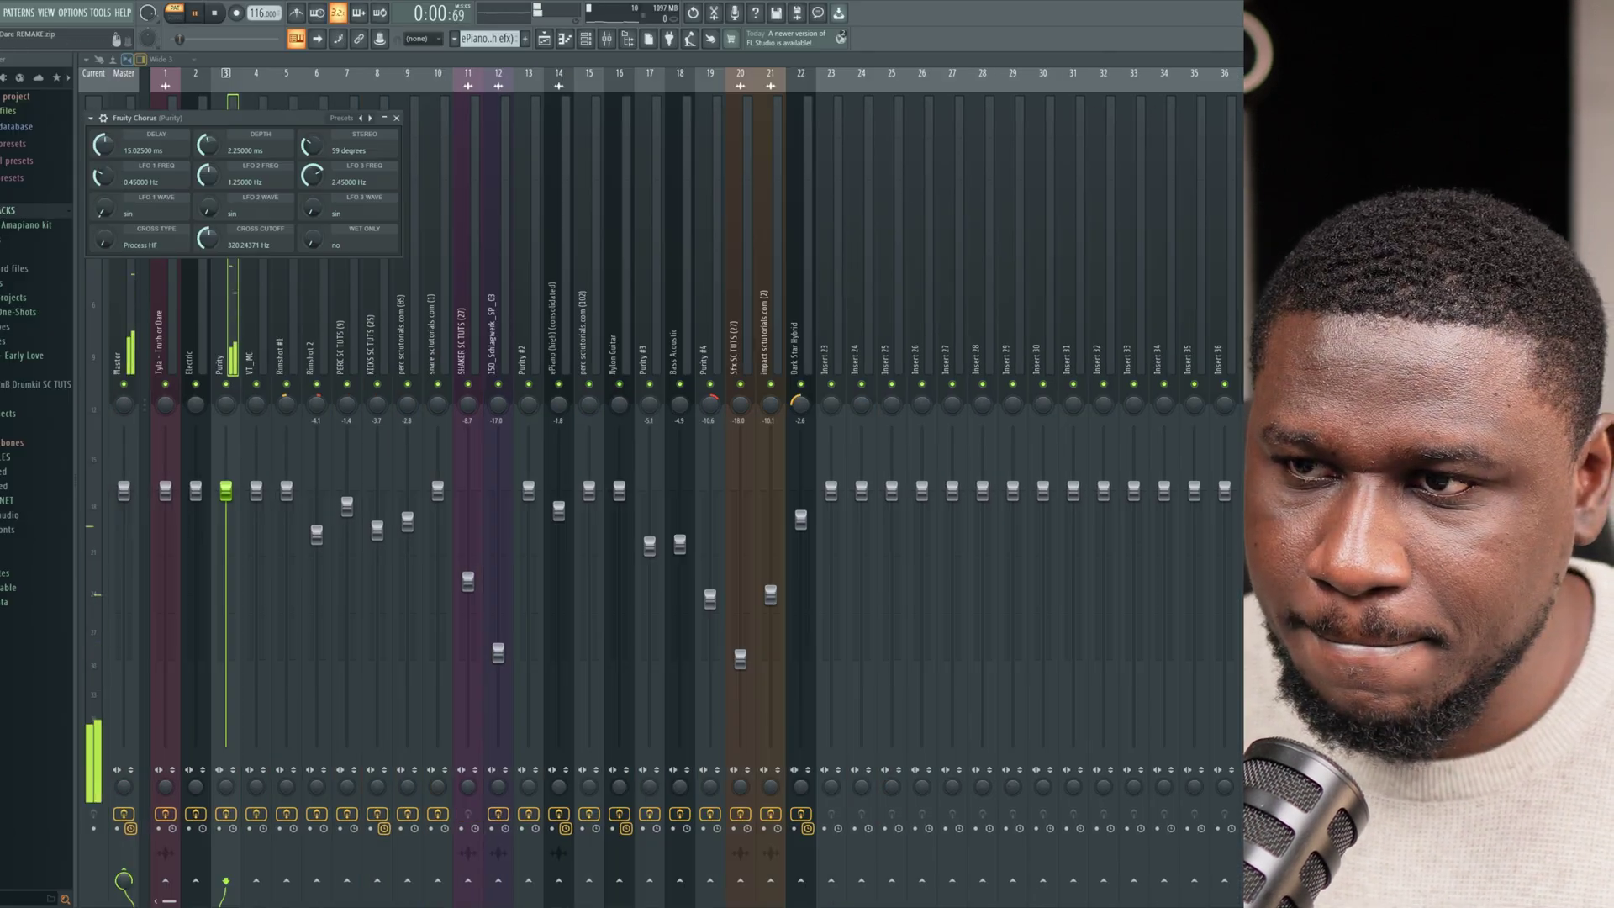
left_click(1156, 122)
key("space")
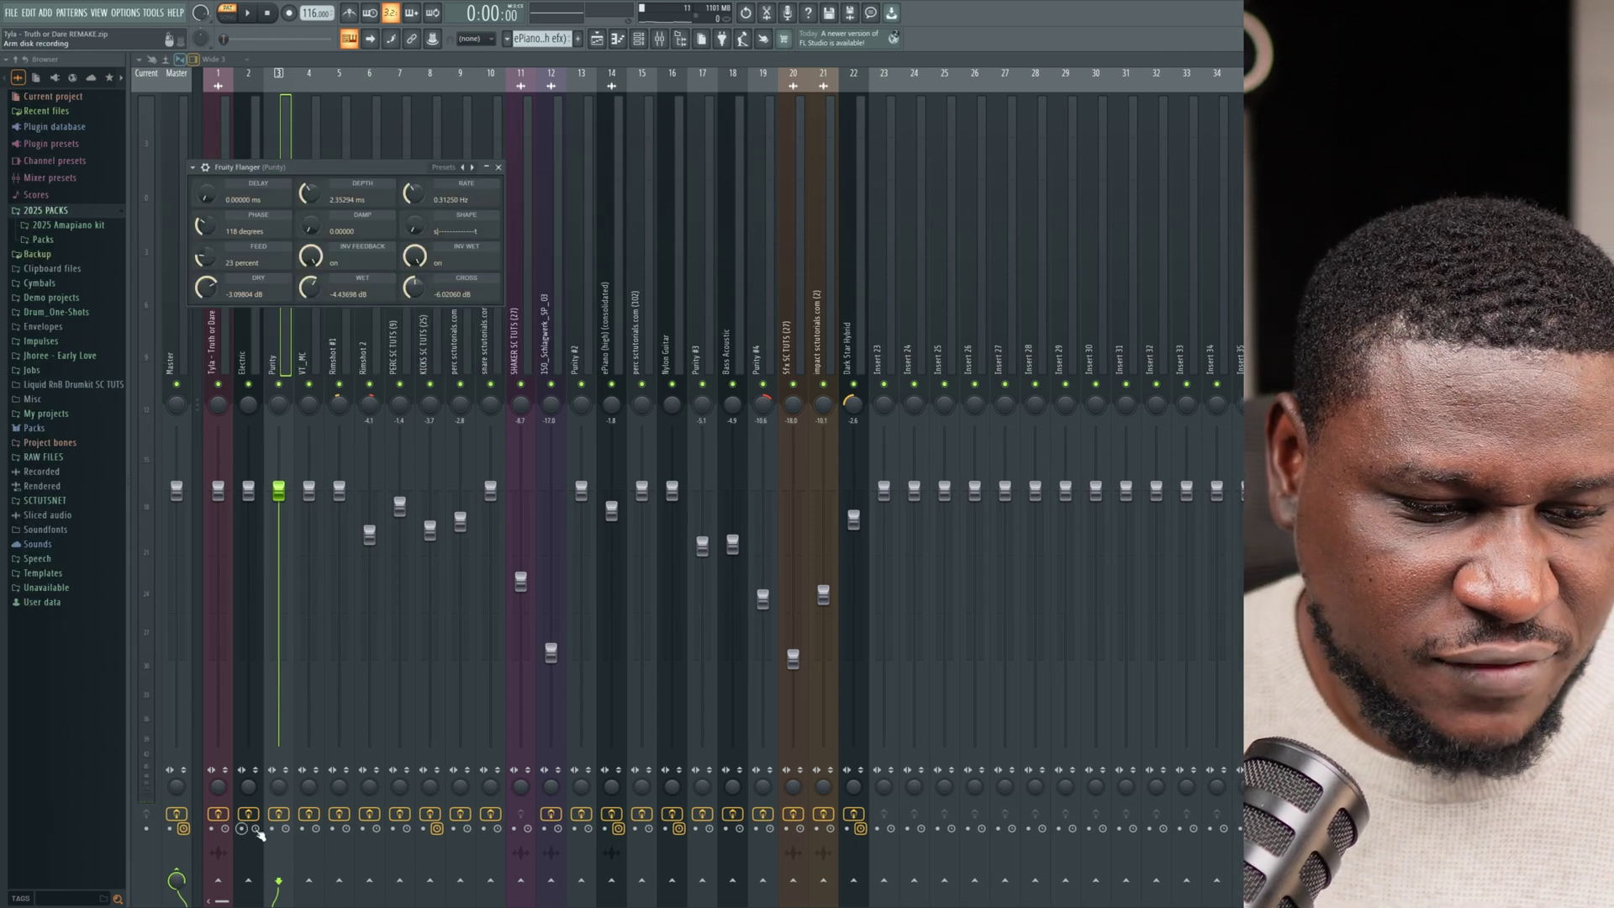
key("Escape")
key("space")
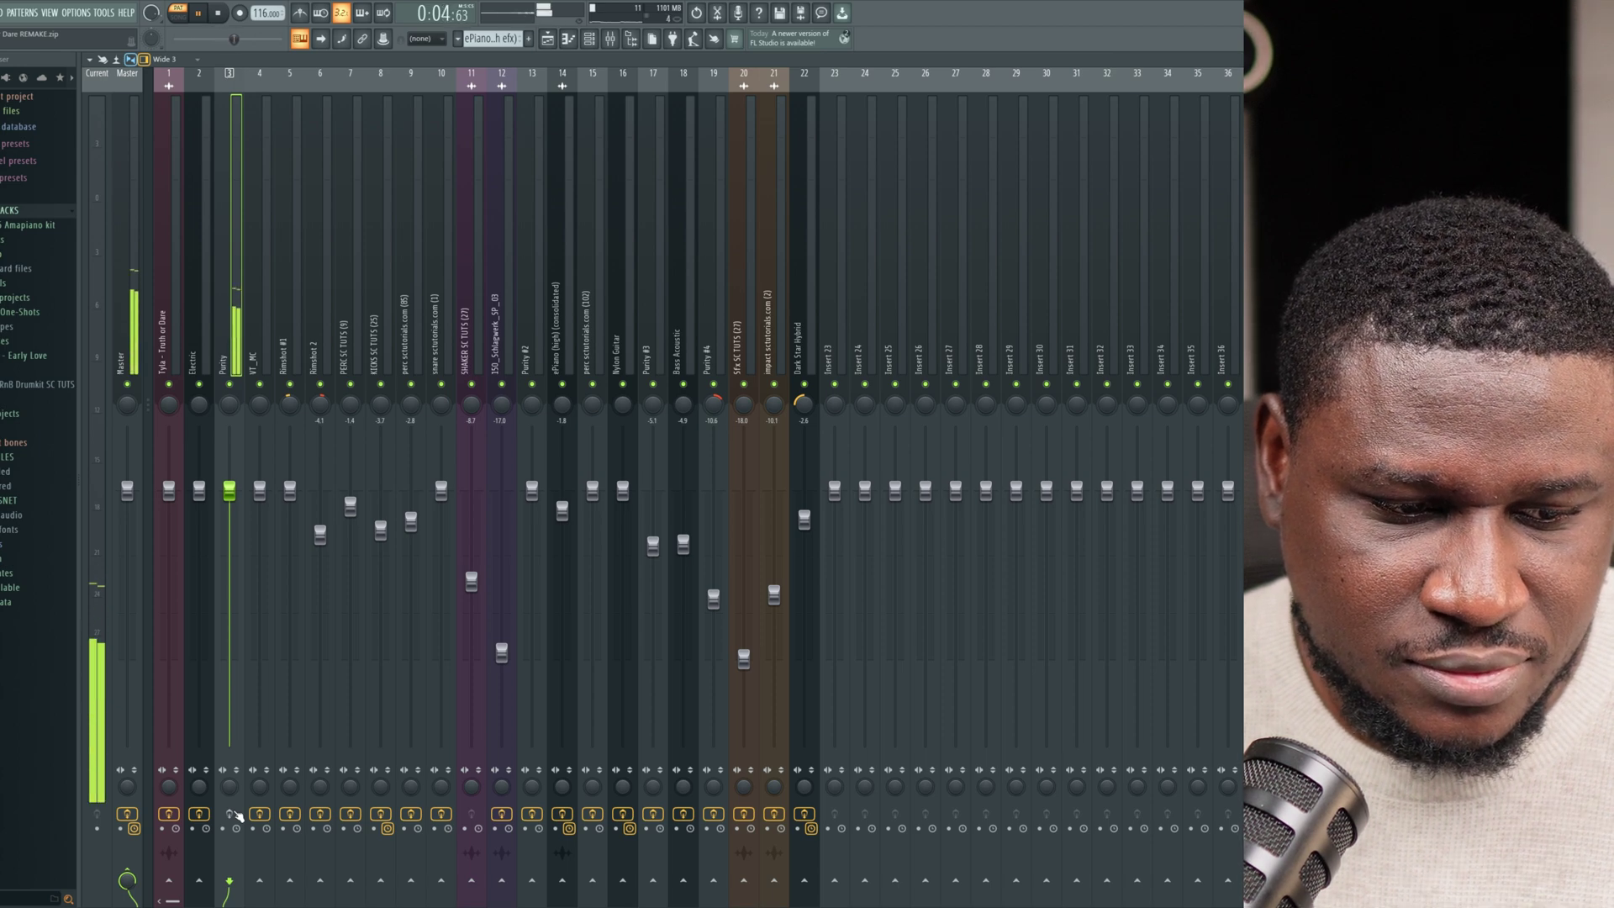
key("space")
key("space")
Show the channel rack over the mixer and reopen the Purity #5 instrument while its pattern plays.
key("F6")
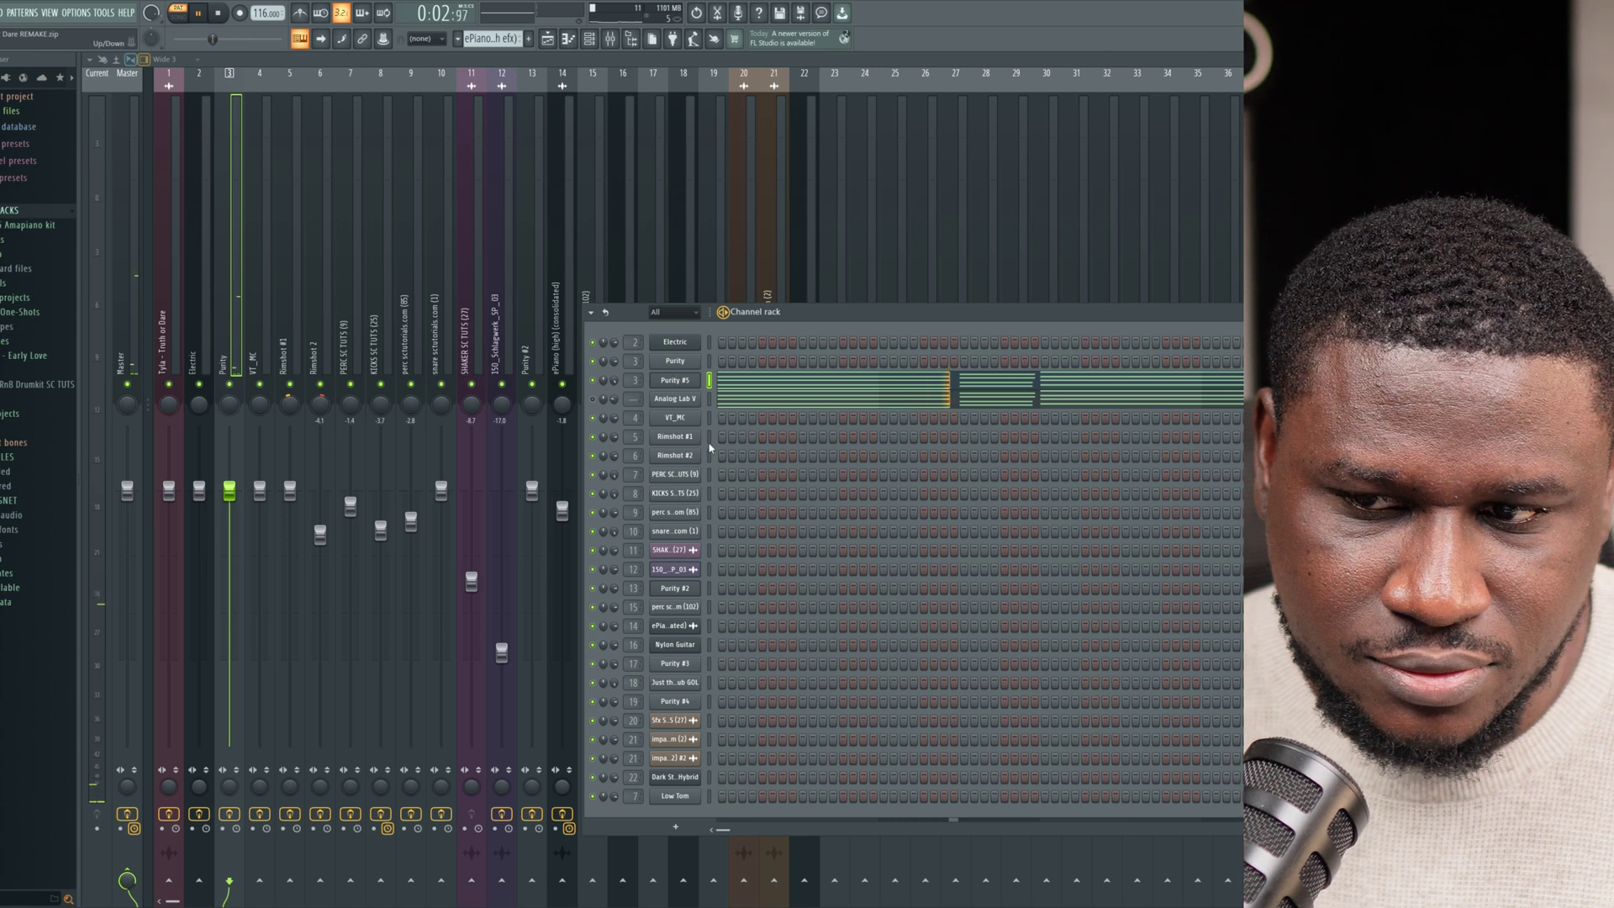
key("space")
left_click(681, 380)
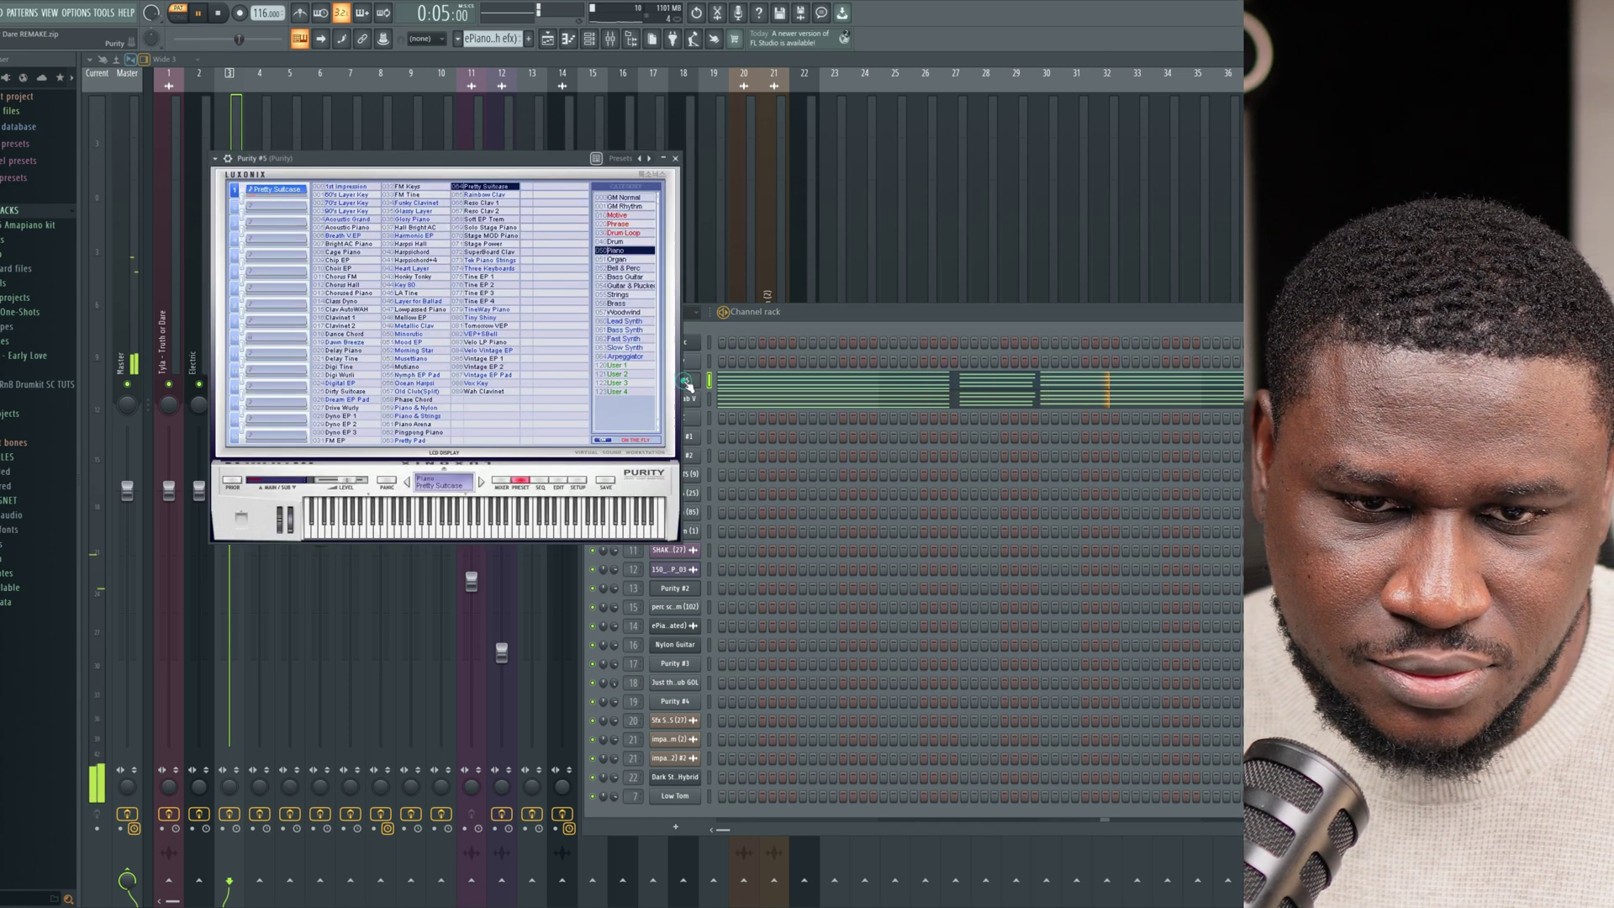
left_click(483, 528)
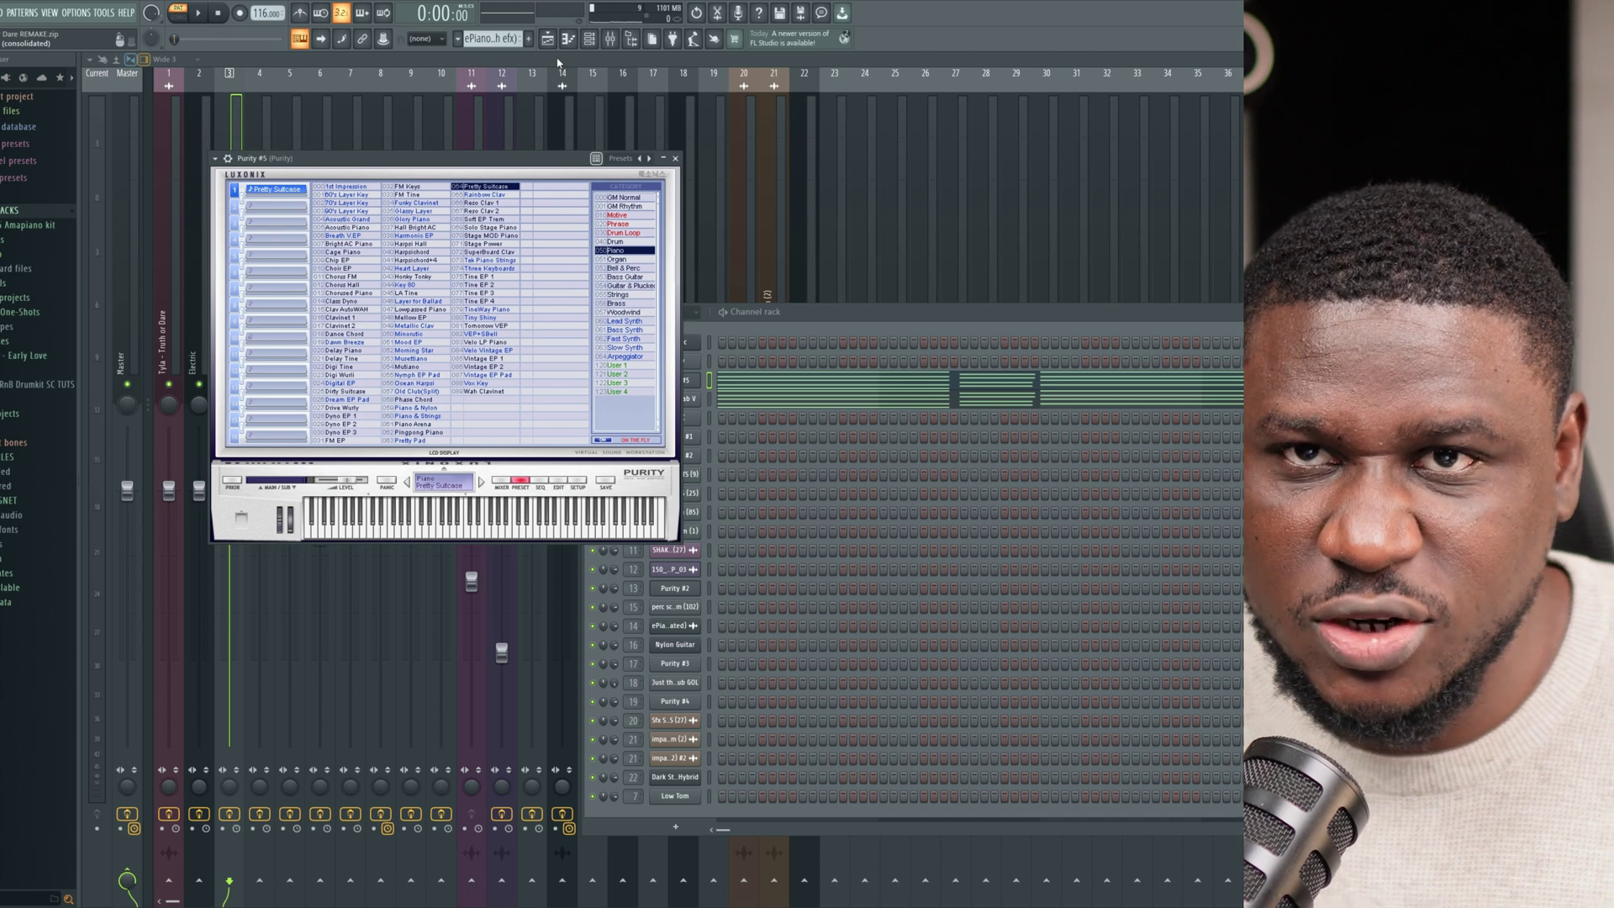
Unmute the SNARE DRUM track in the playlist, show the snare pattern's channels and play that pattern on its own.
left_click(548, 39)
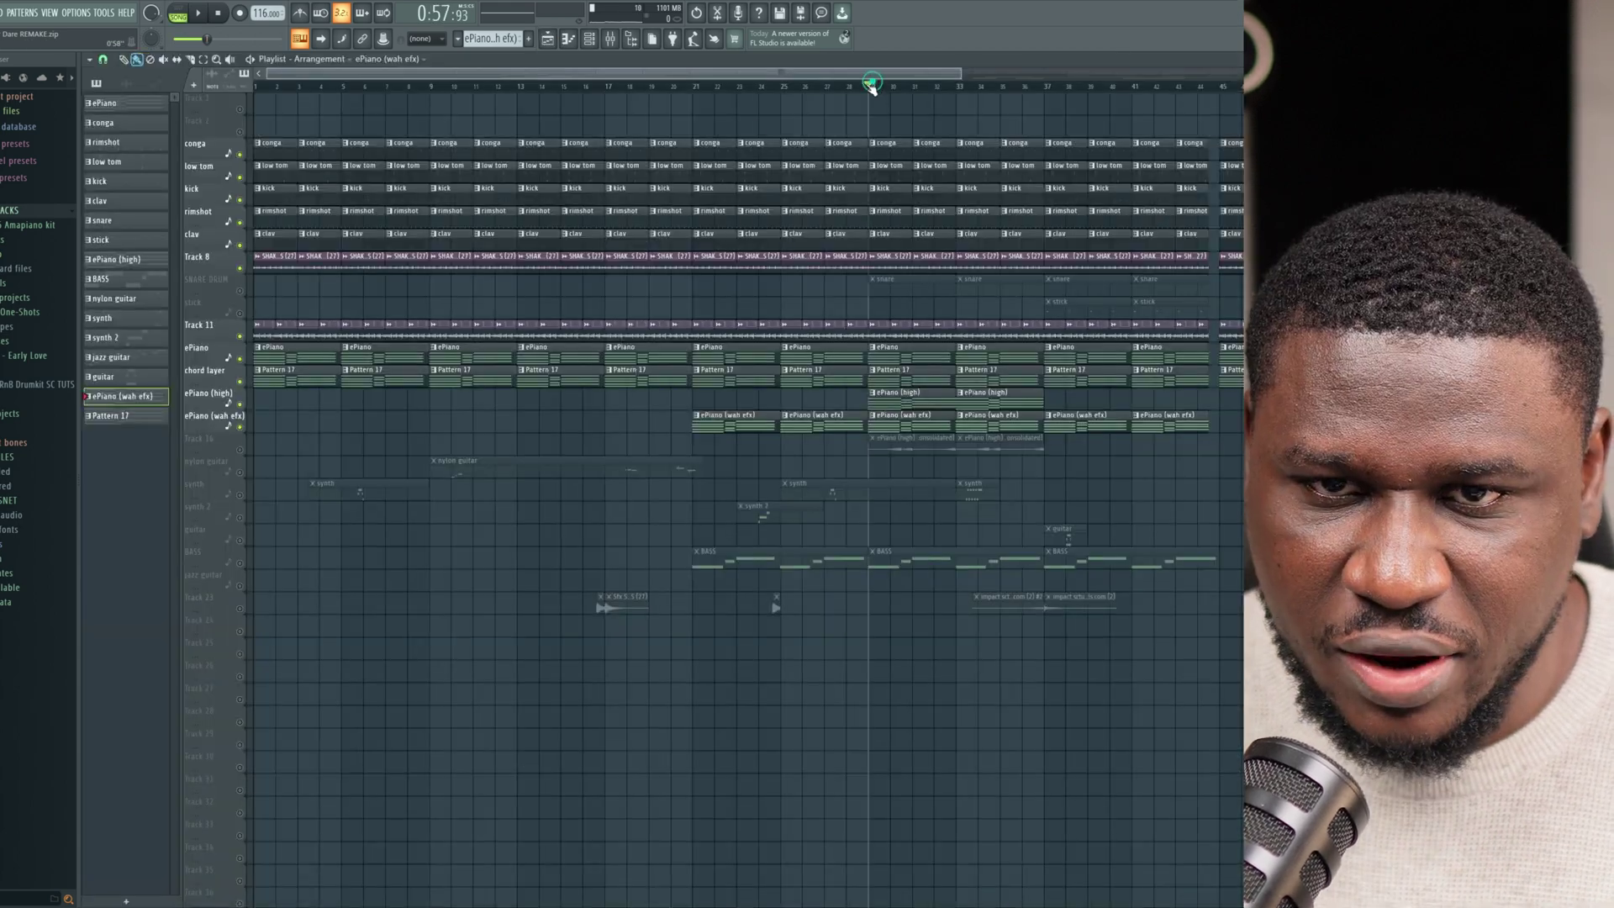
left_click(241, 291)
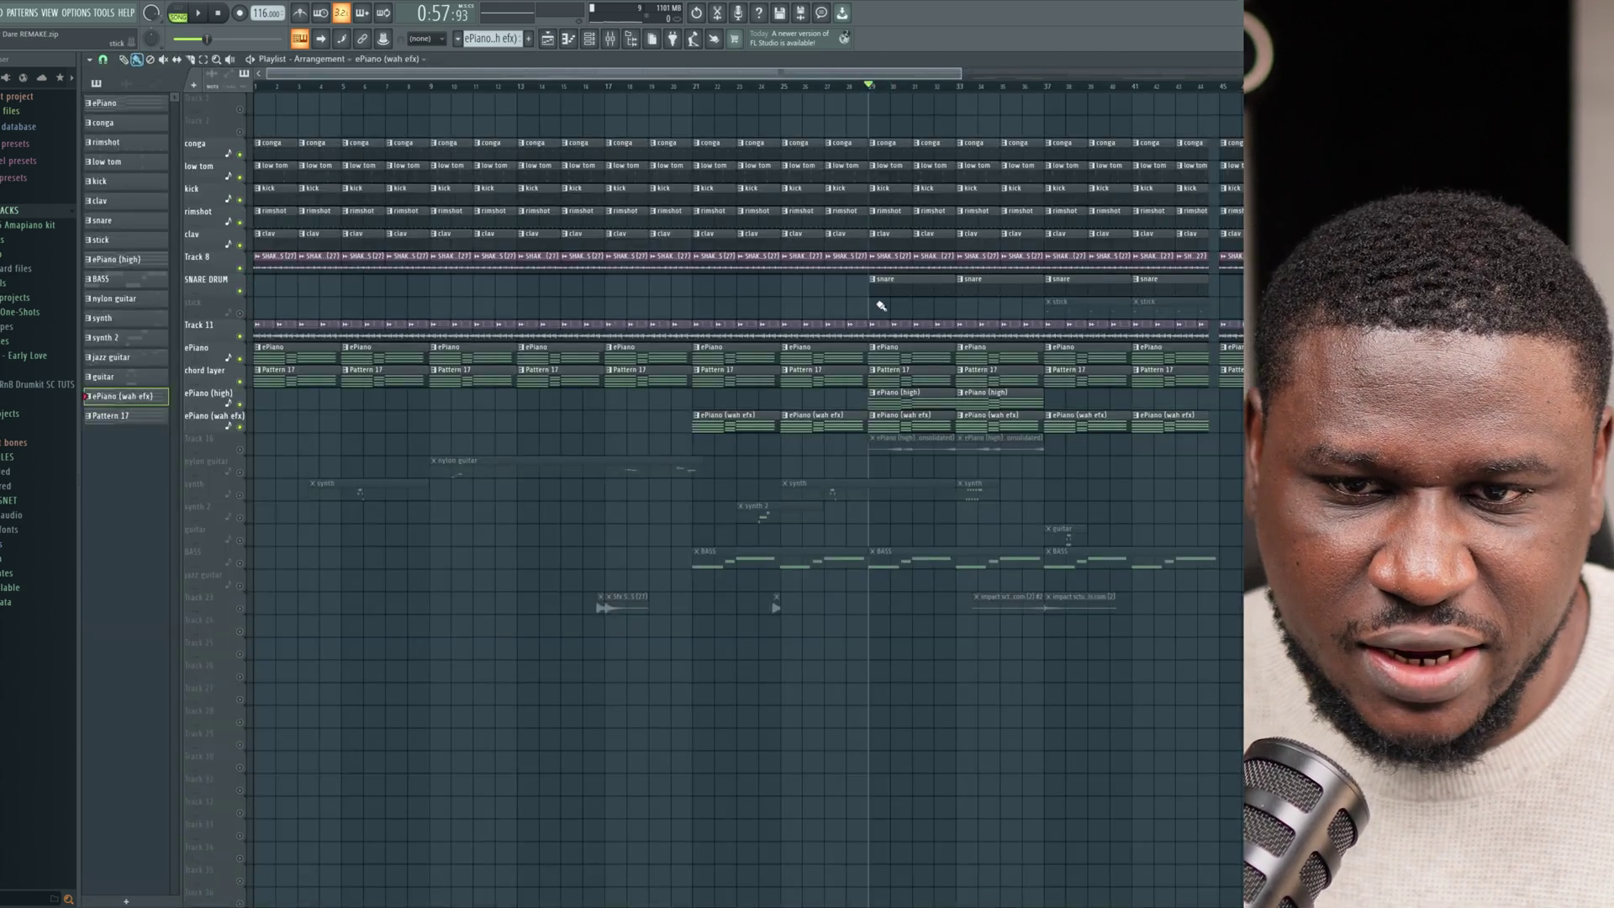
left_click(892, 285)
left_click(569, 41)
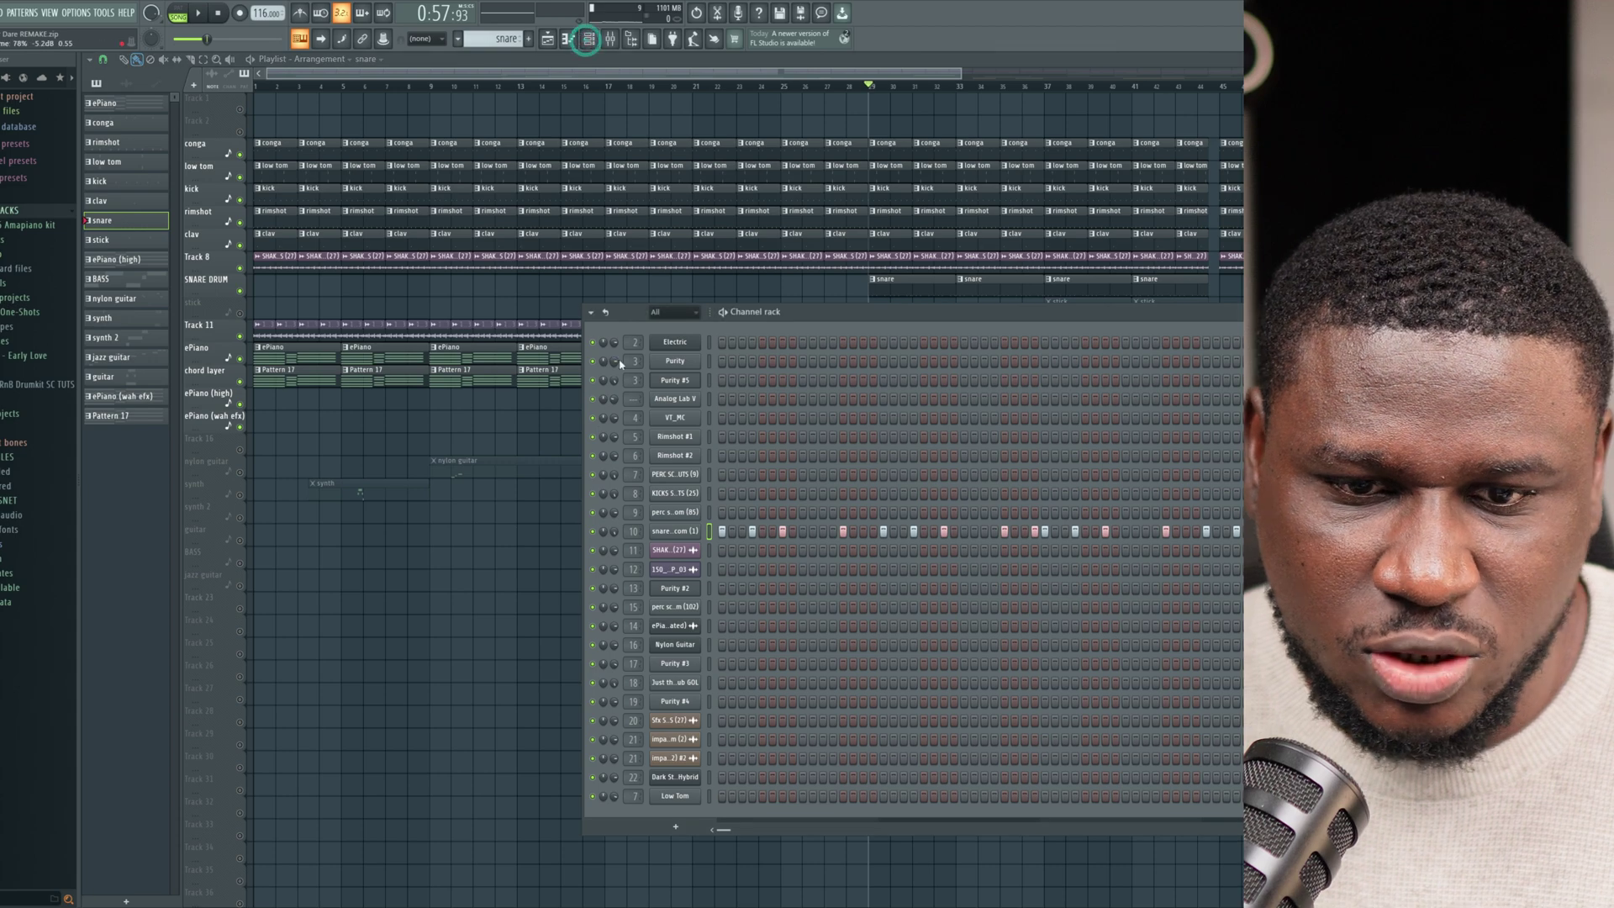
left_click(187, 11)
key("space")
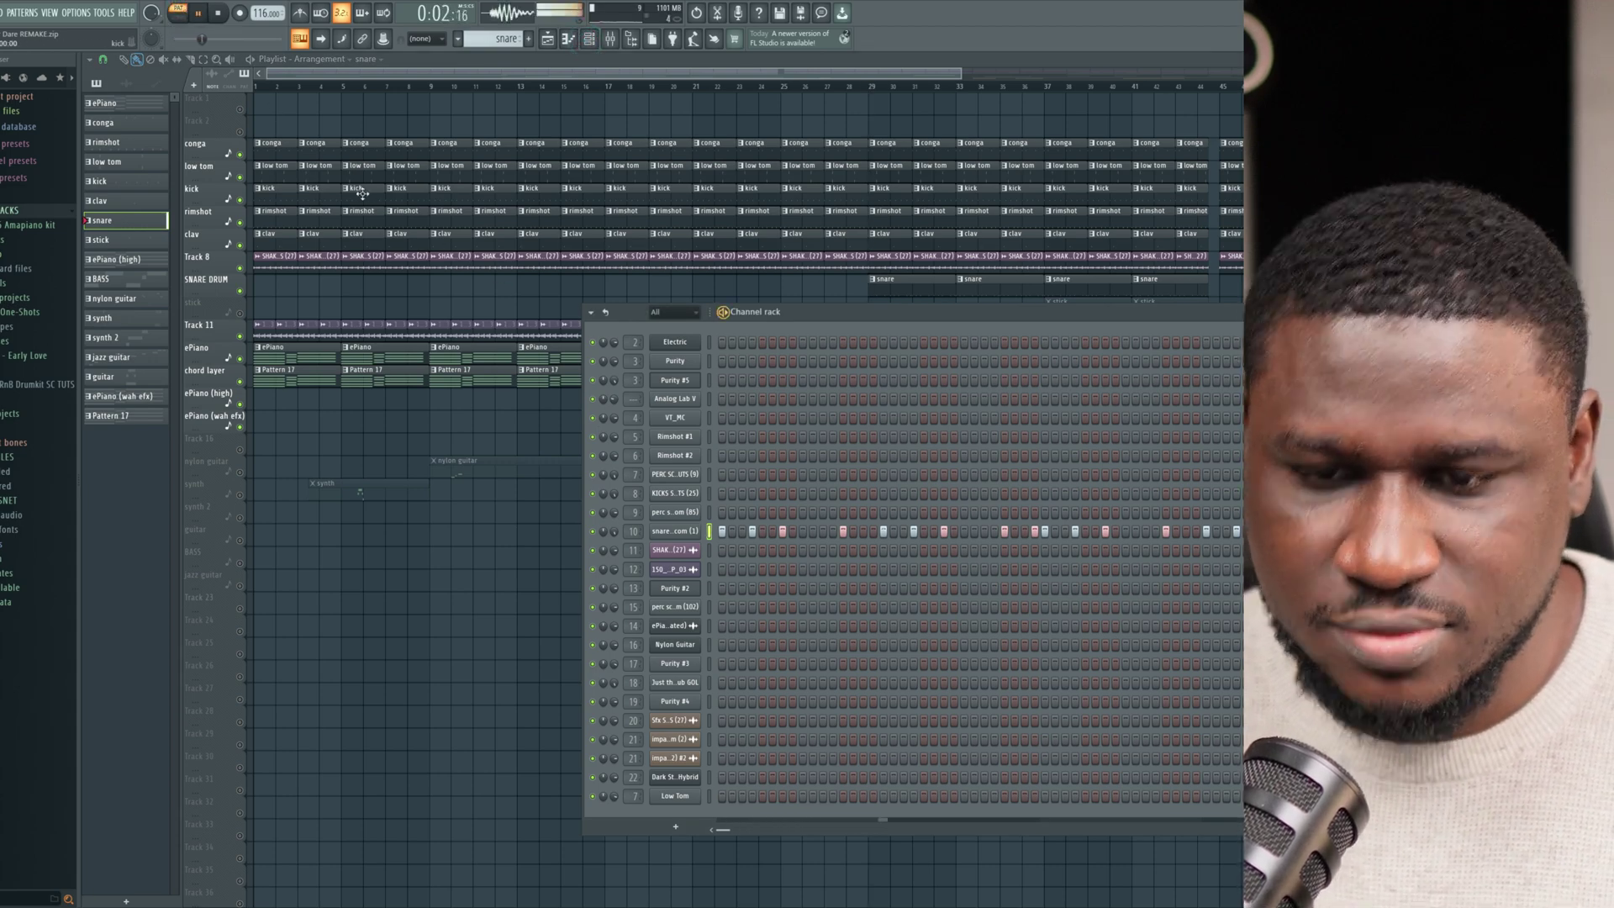
Open the snare channel's notes in the piano roll and play them to examine their rhythm and velocities.
right_click(673, 533)
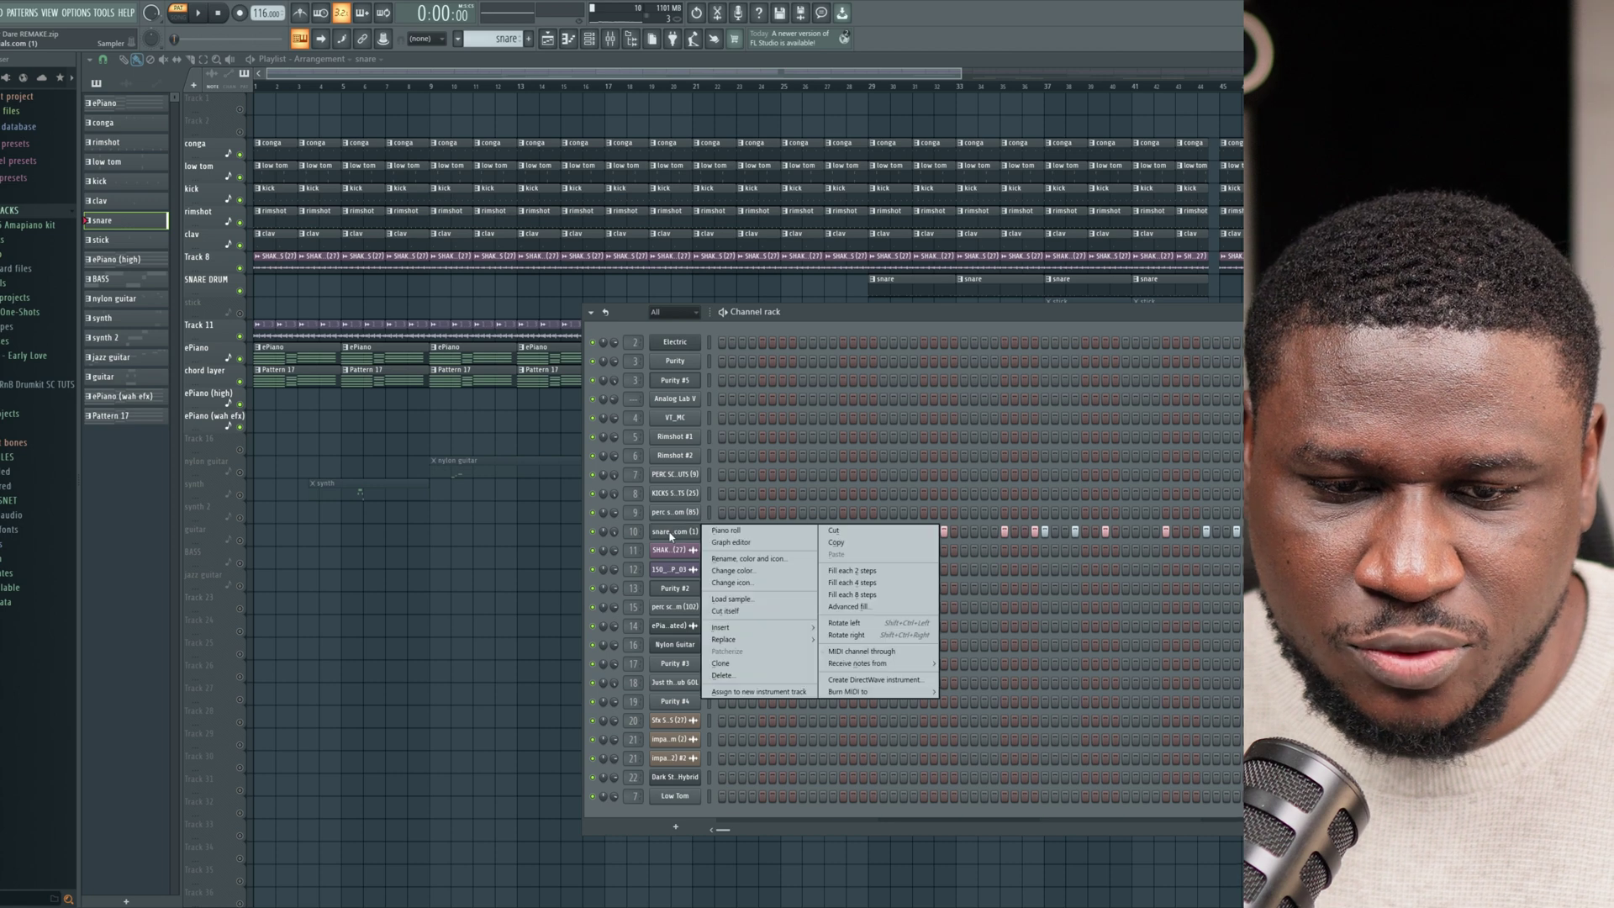
left_click(709, 533)
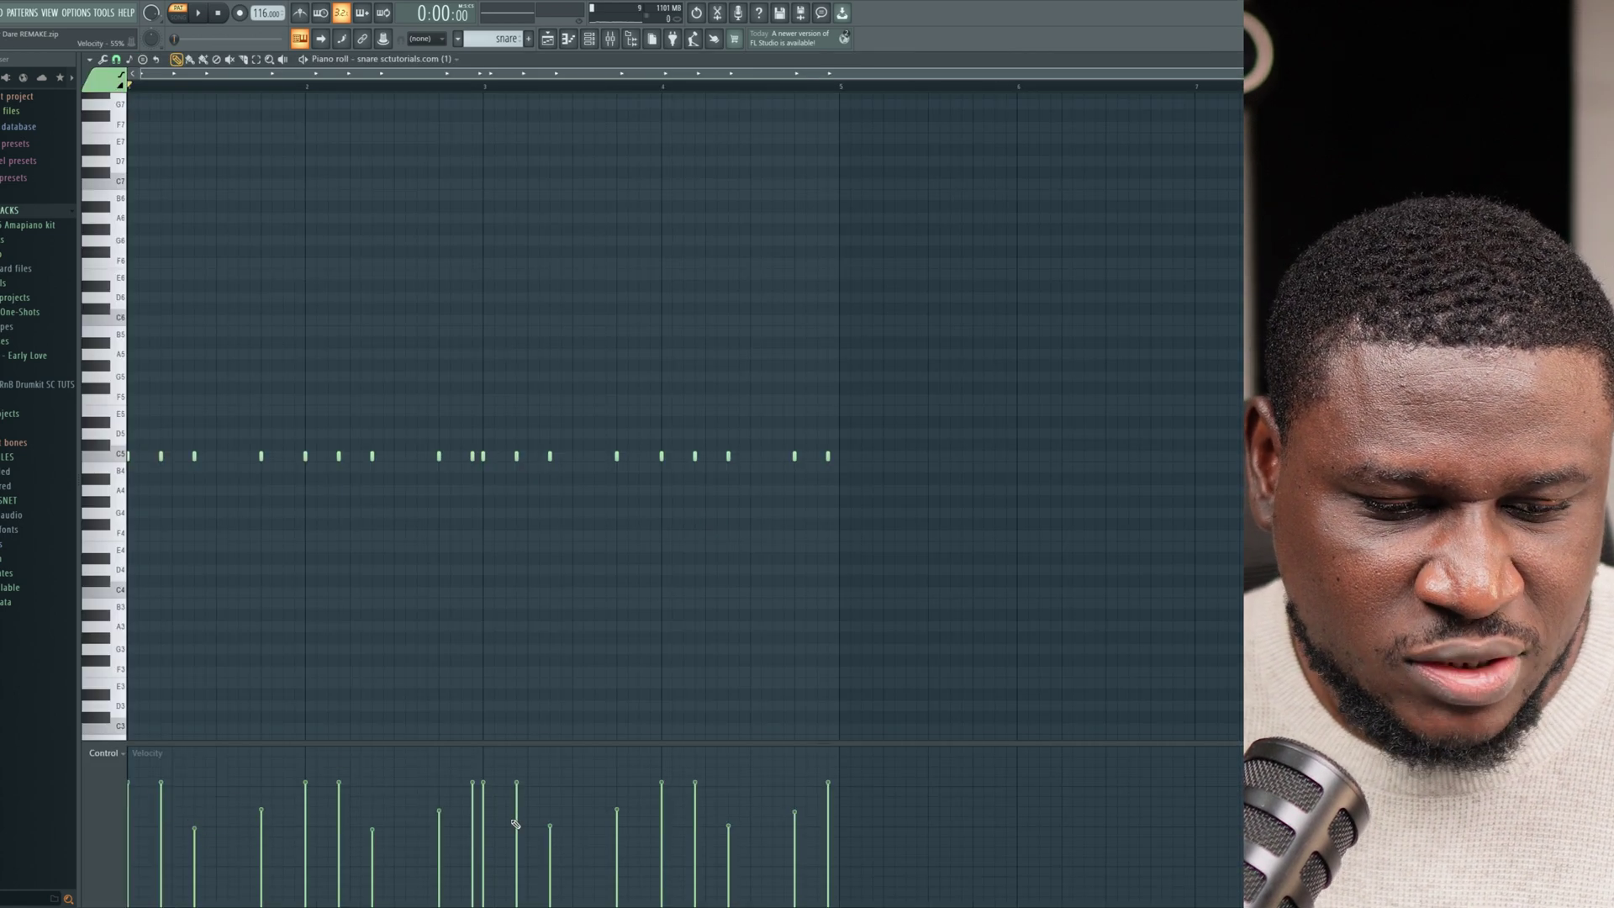
key("space")
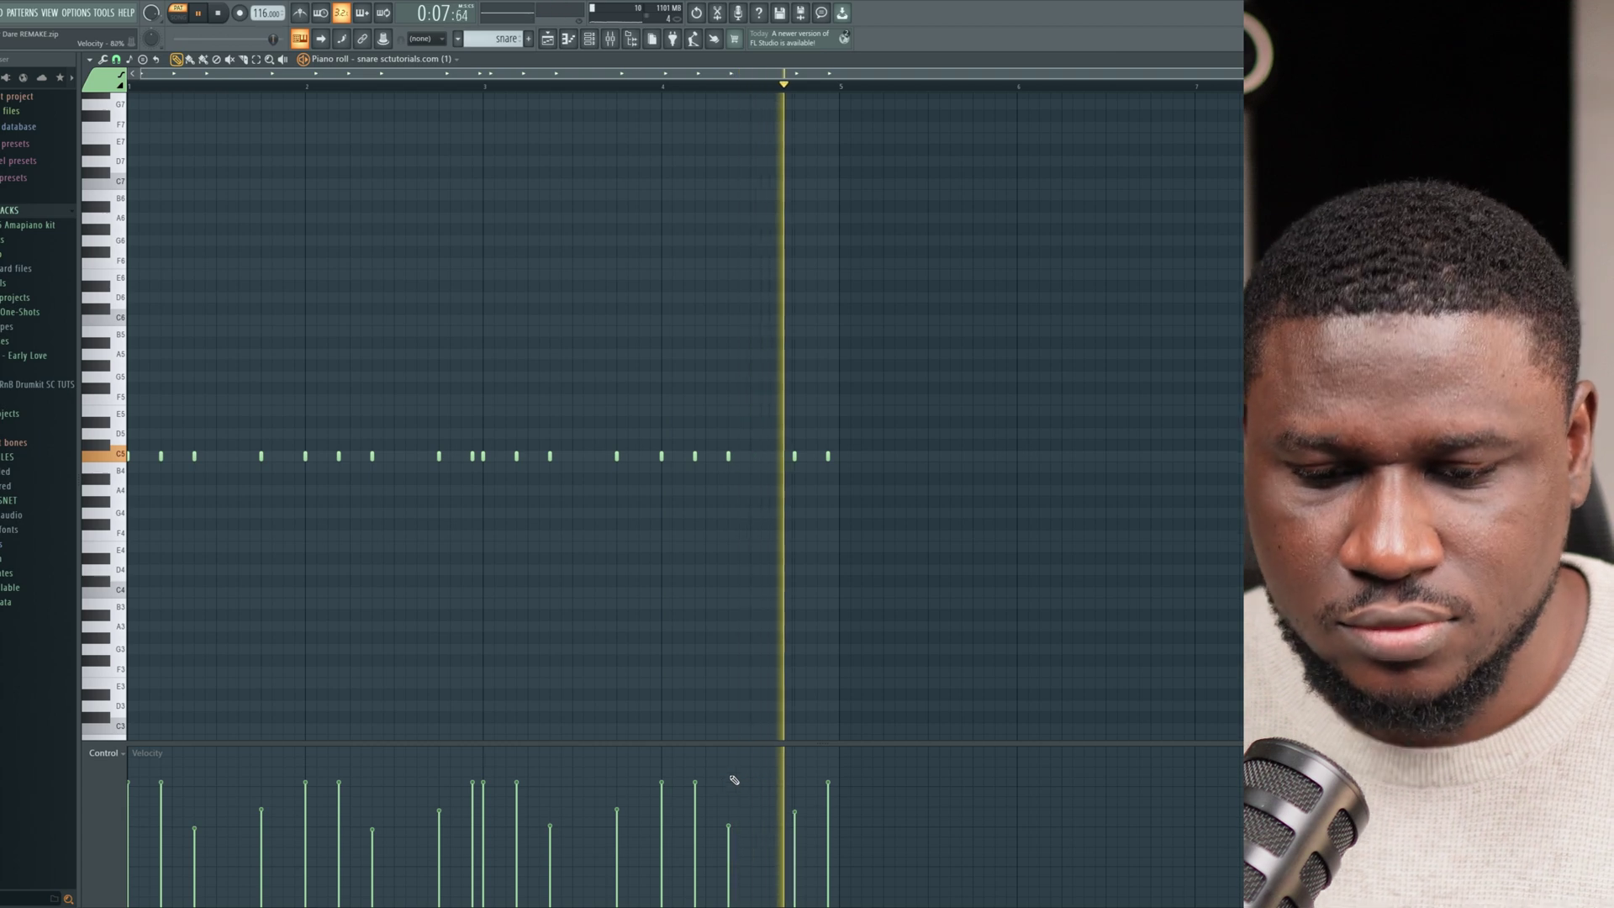
key("space")
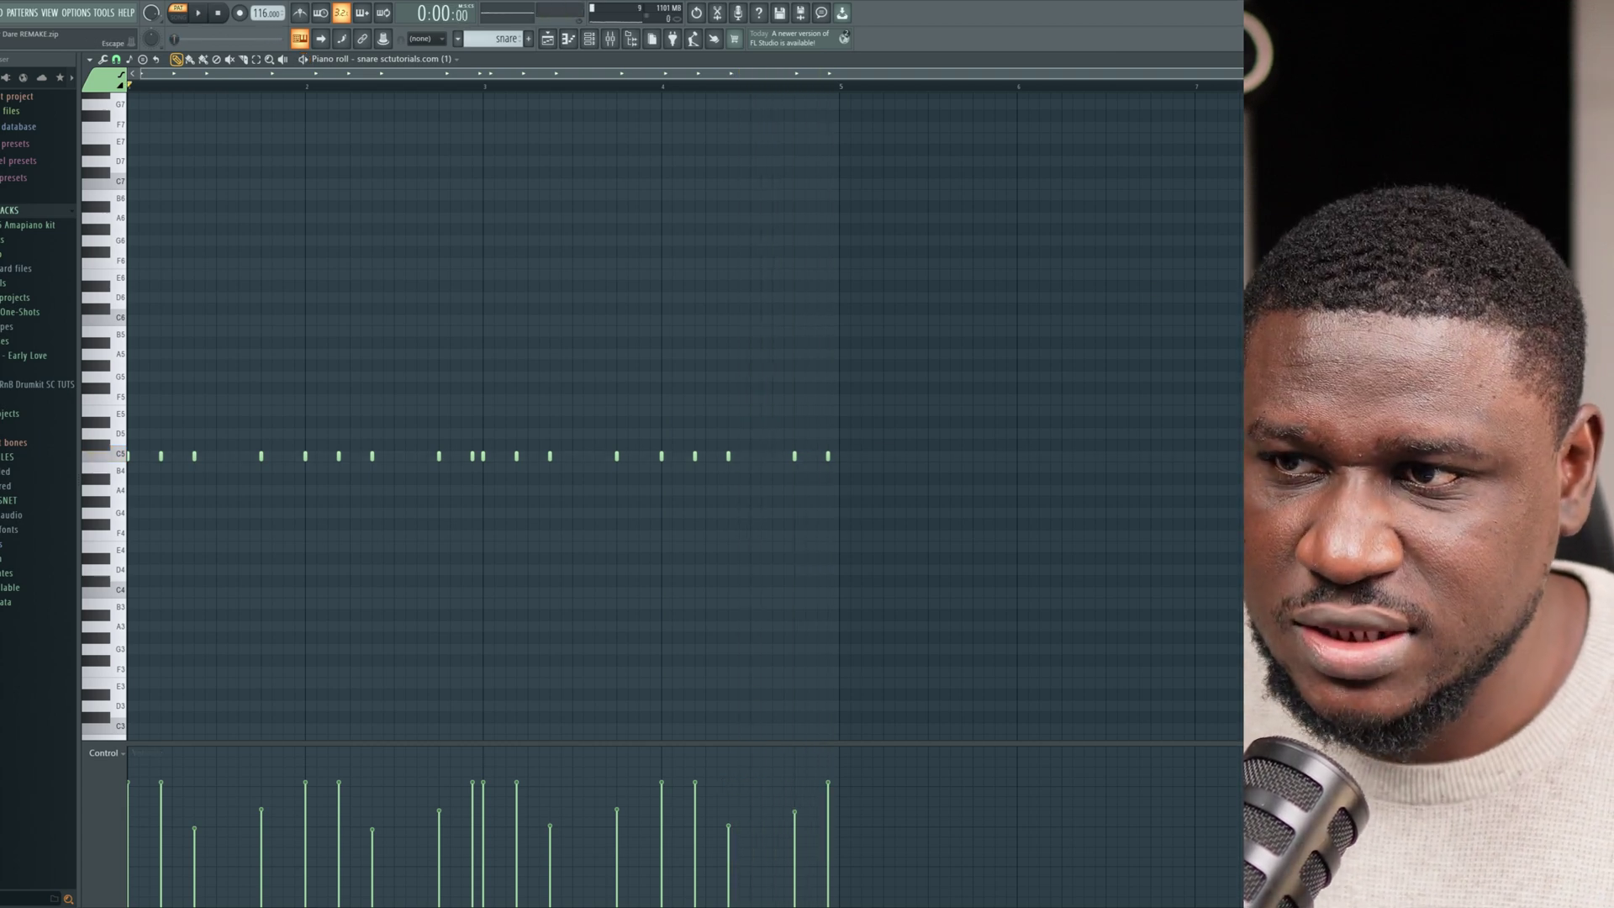
Play the arrangement from bar 29 to hear the snare in context, viewing its notes during playback.
key("F7")
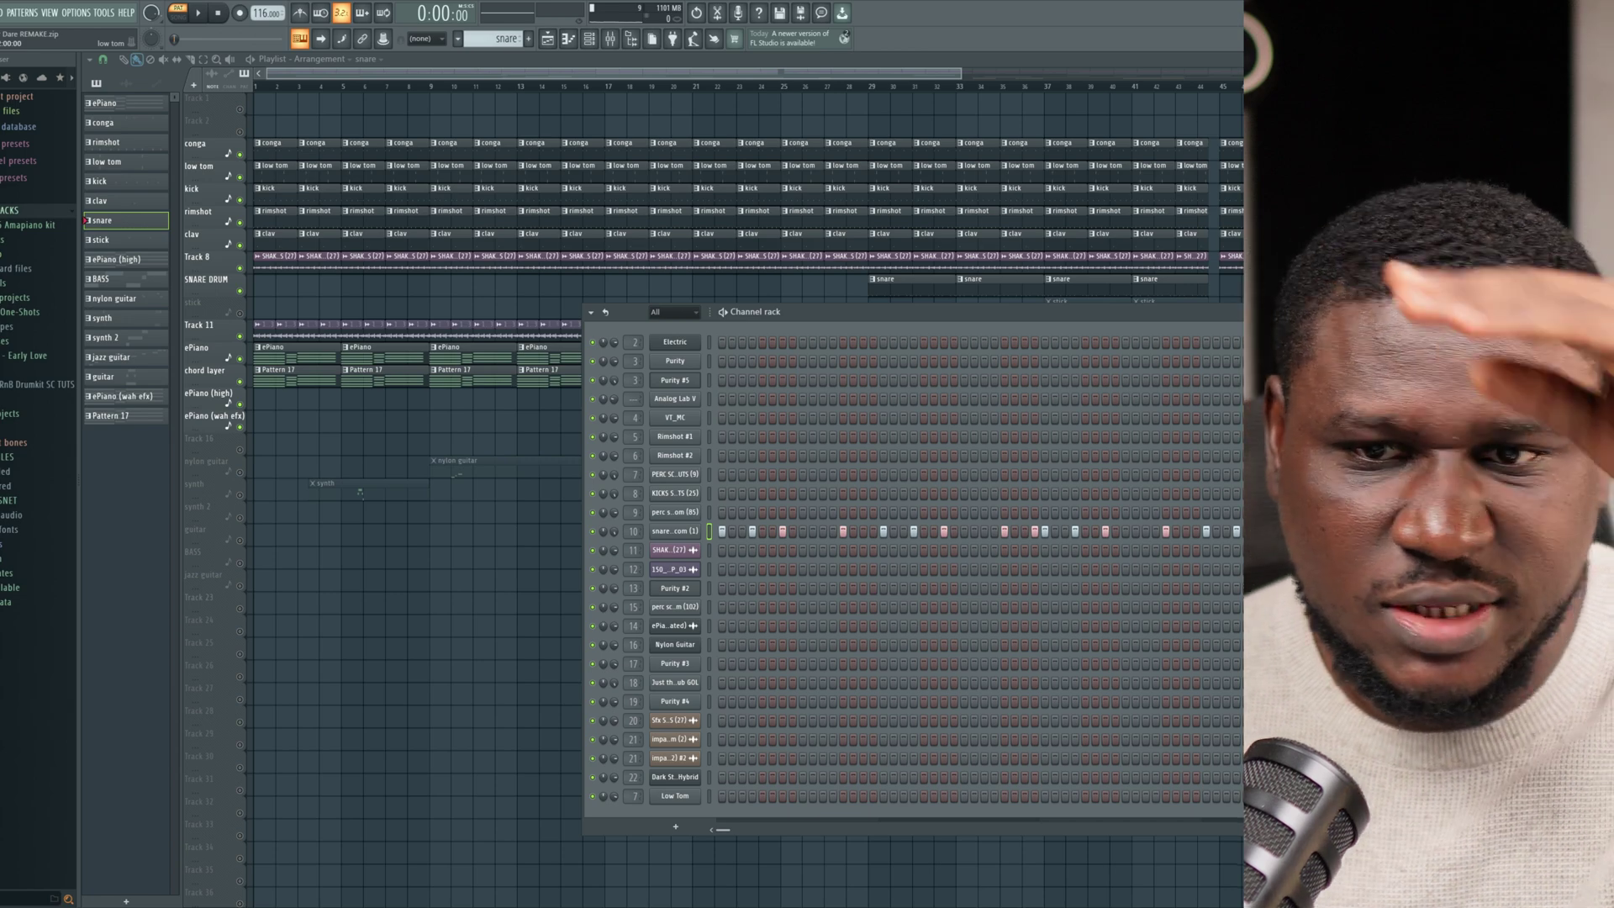
key("F6")
left_click(873, 85)
key("space")
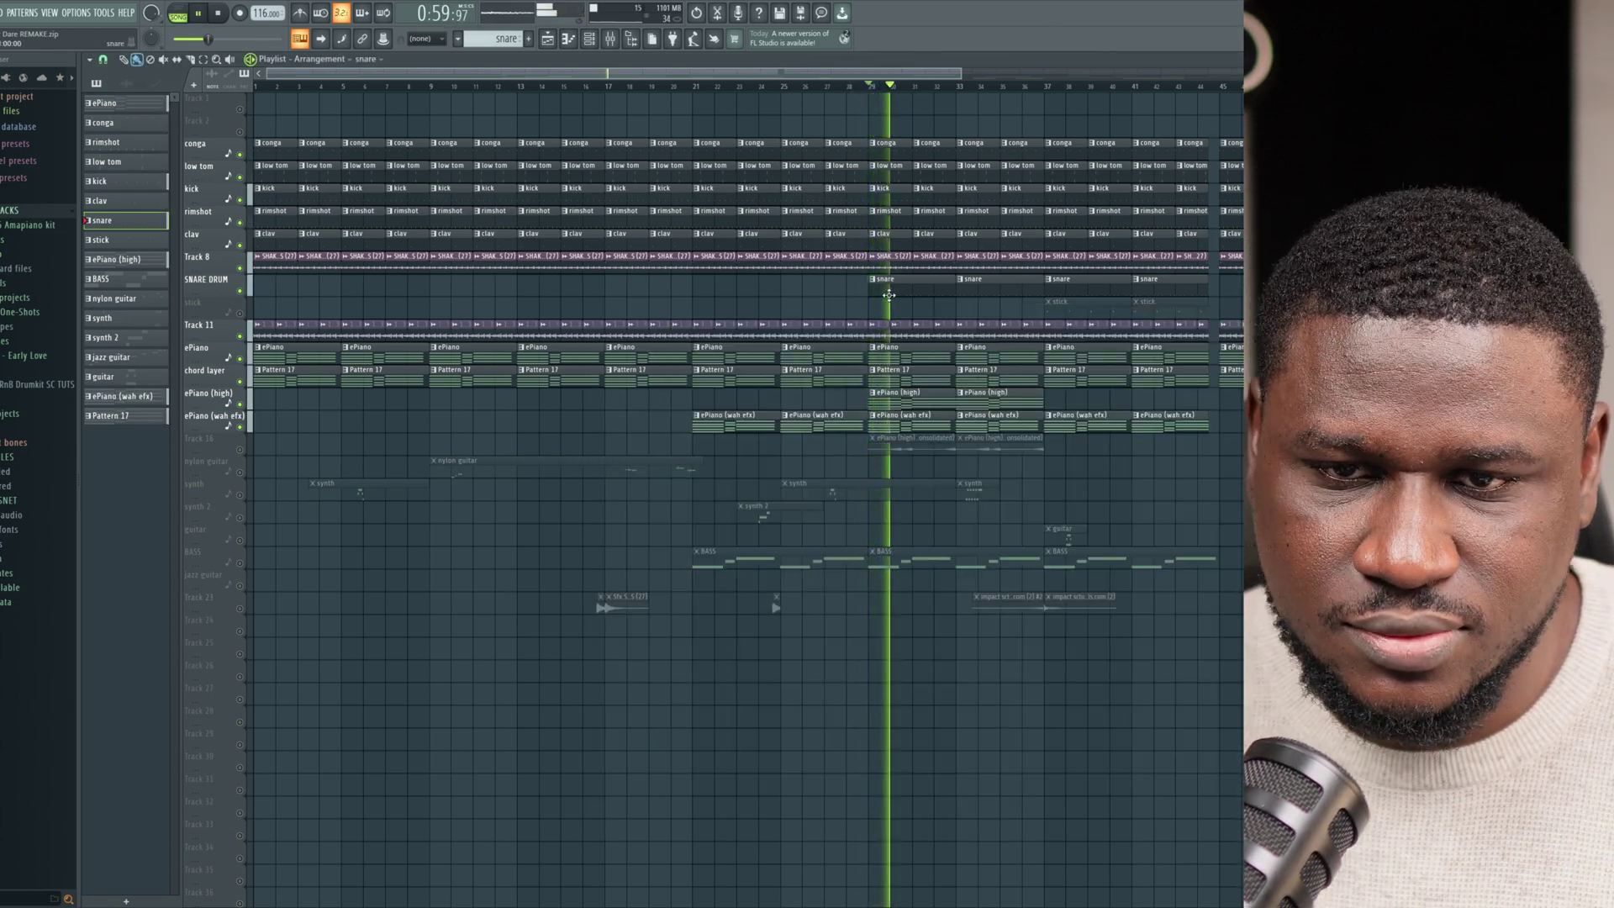
key("F7")
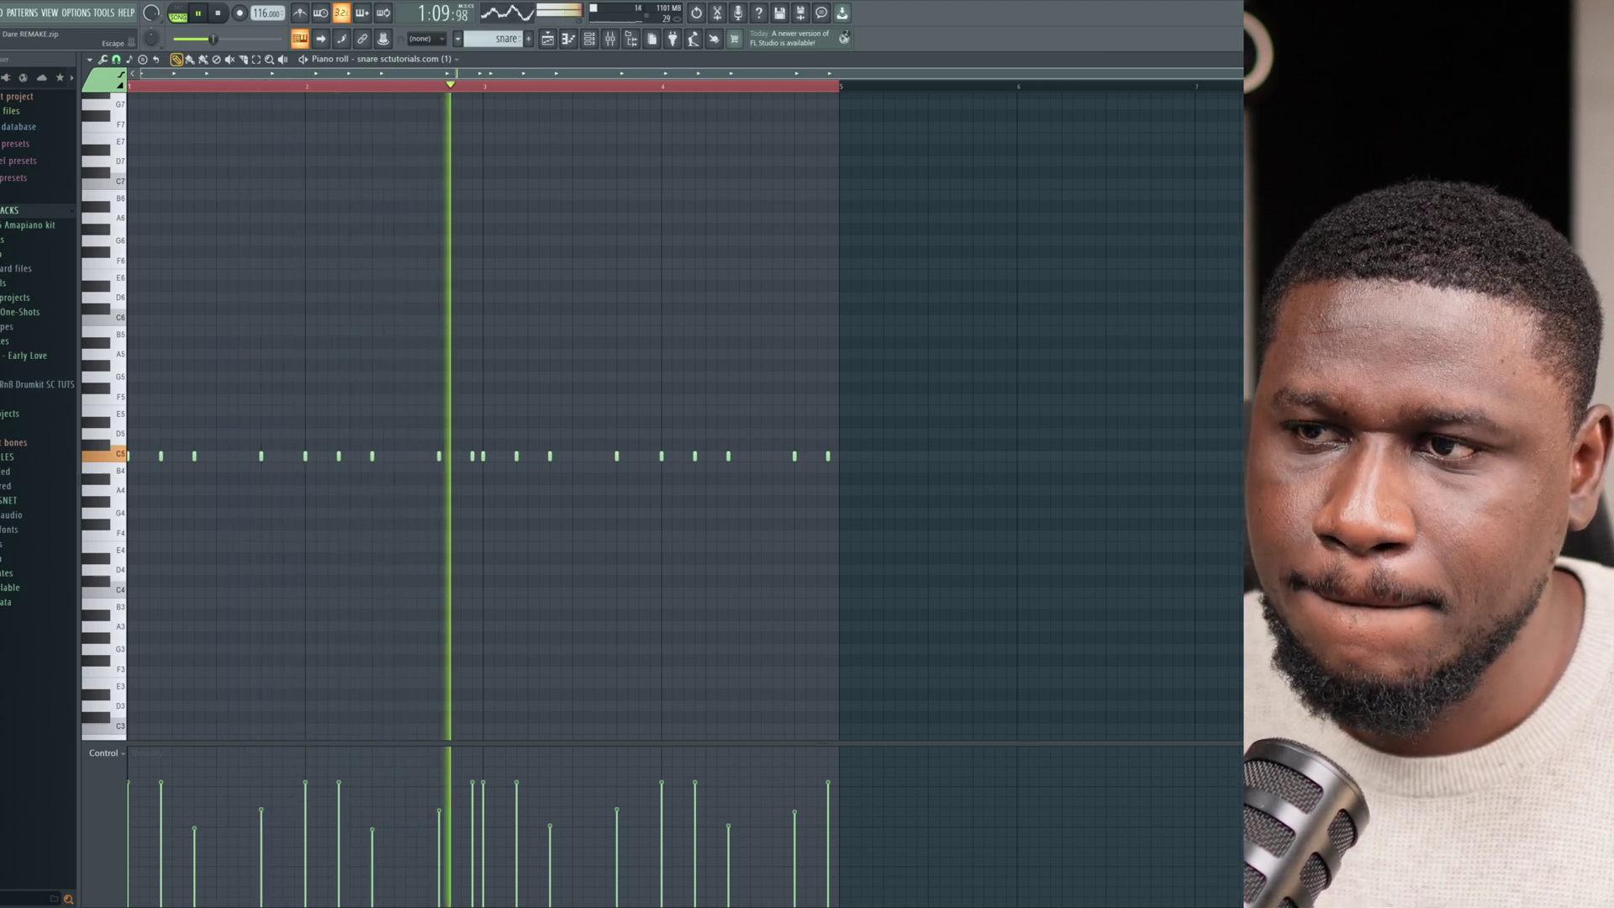
key("F5")
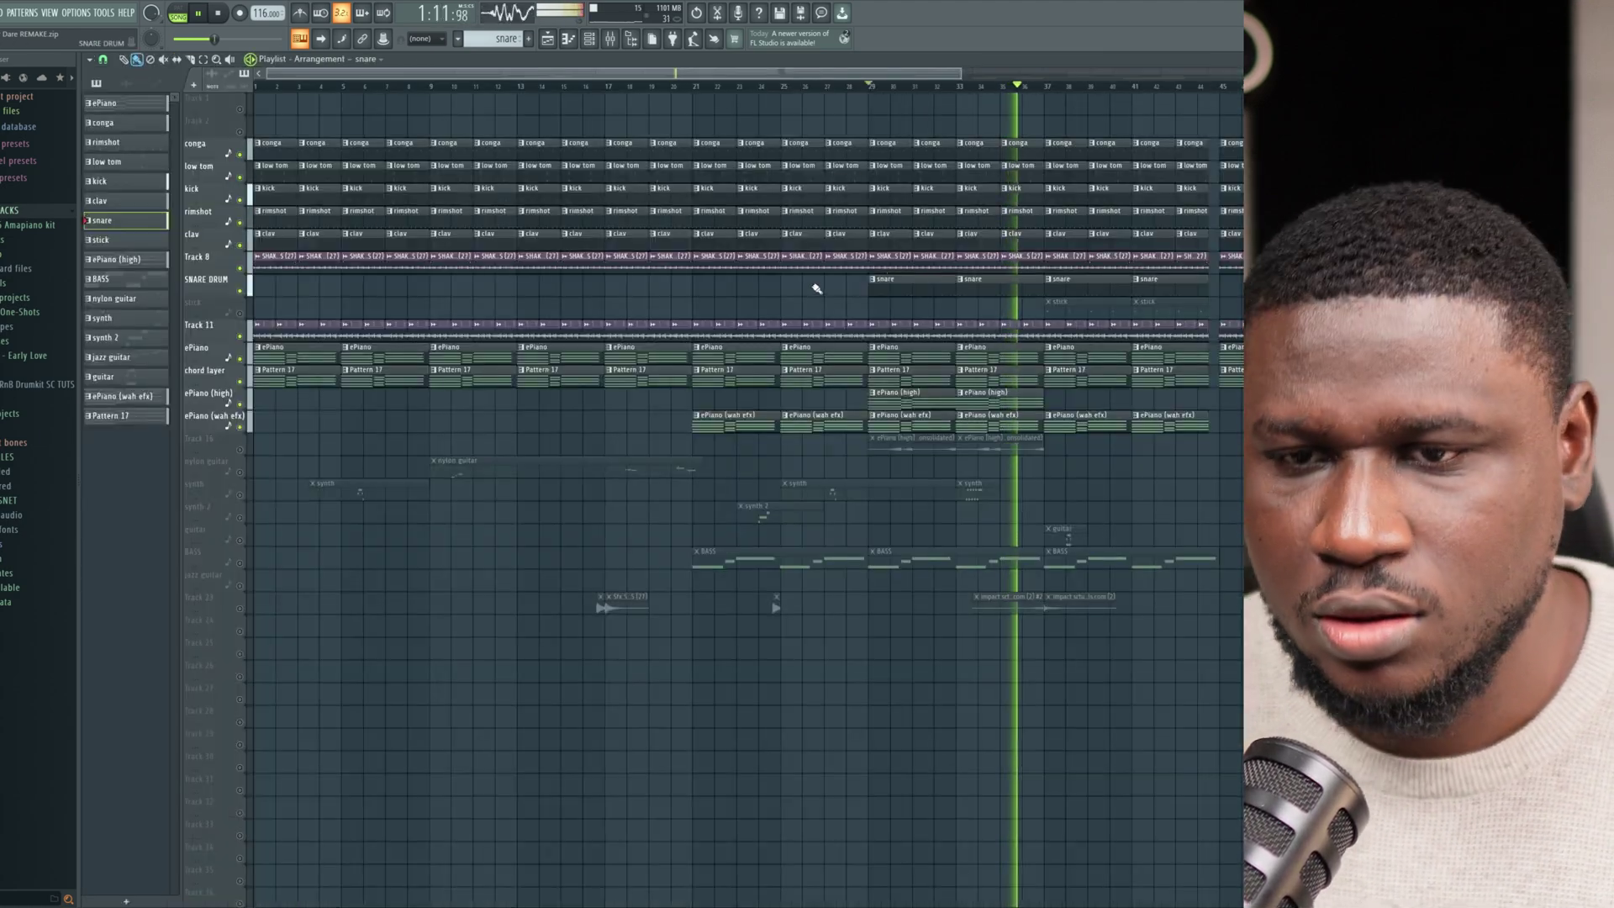
key("space")
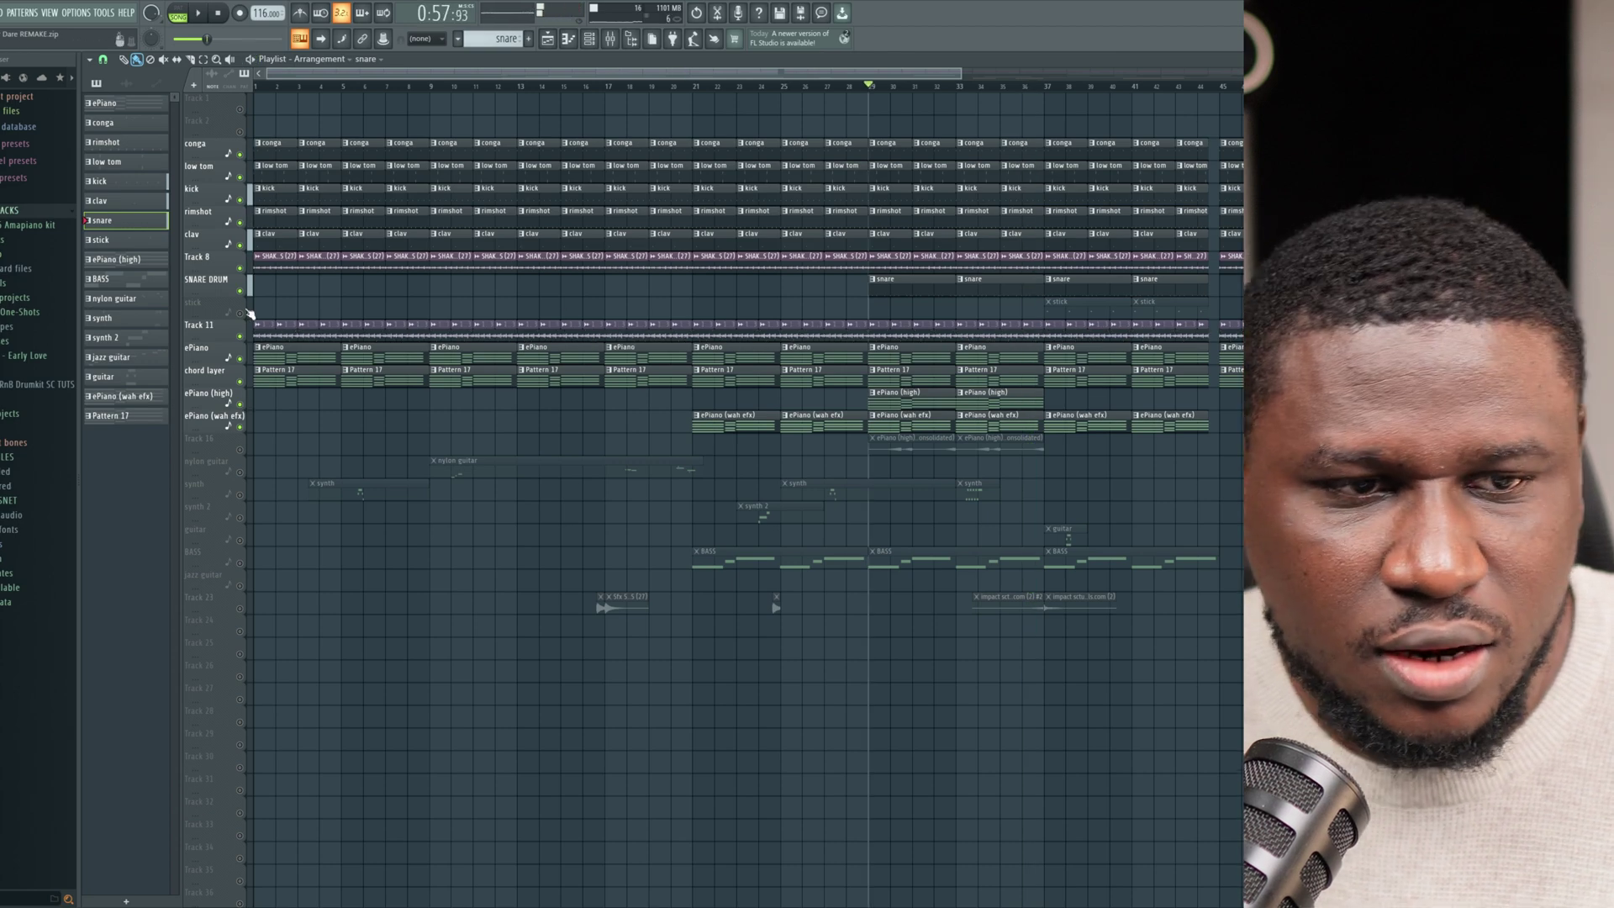
Unmute the stick track, set the playback position to bar 37 and play the stick pattern on its own.
left_click(241, 311)
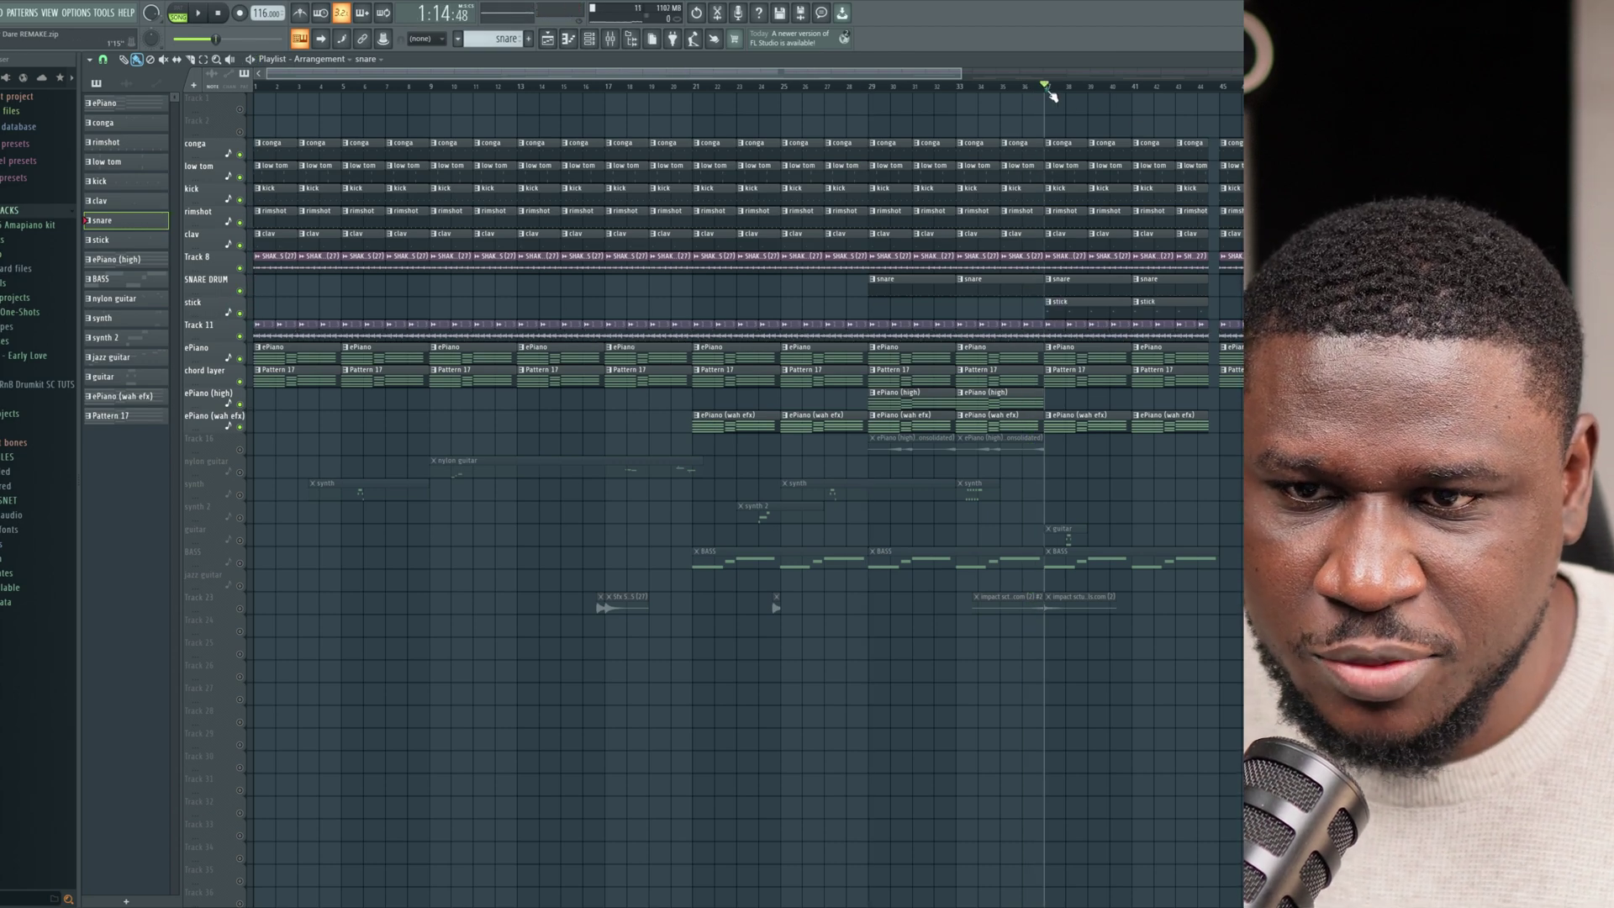
left_click(1046, 86)
scroll(1016, 181, "down", 3)
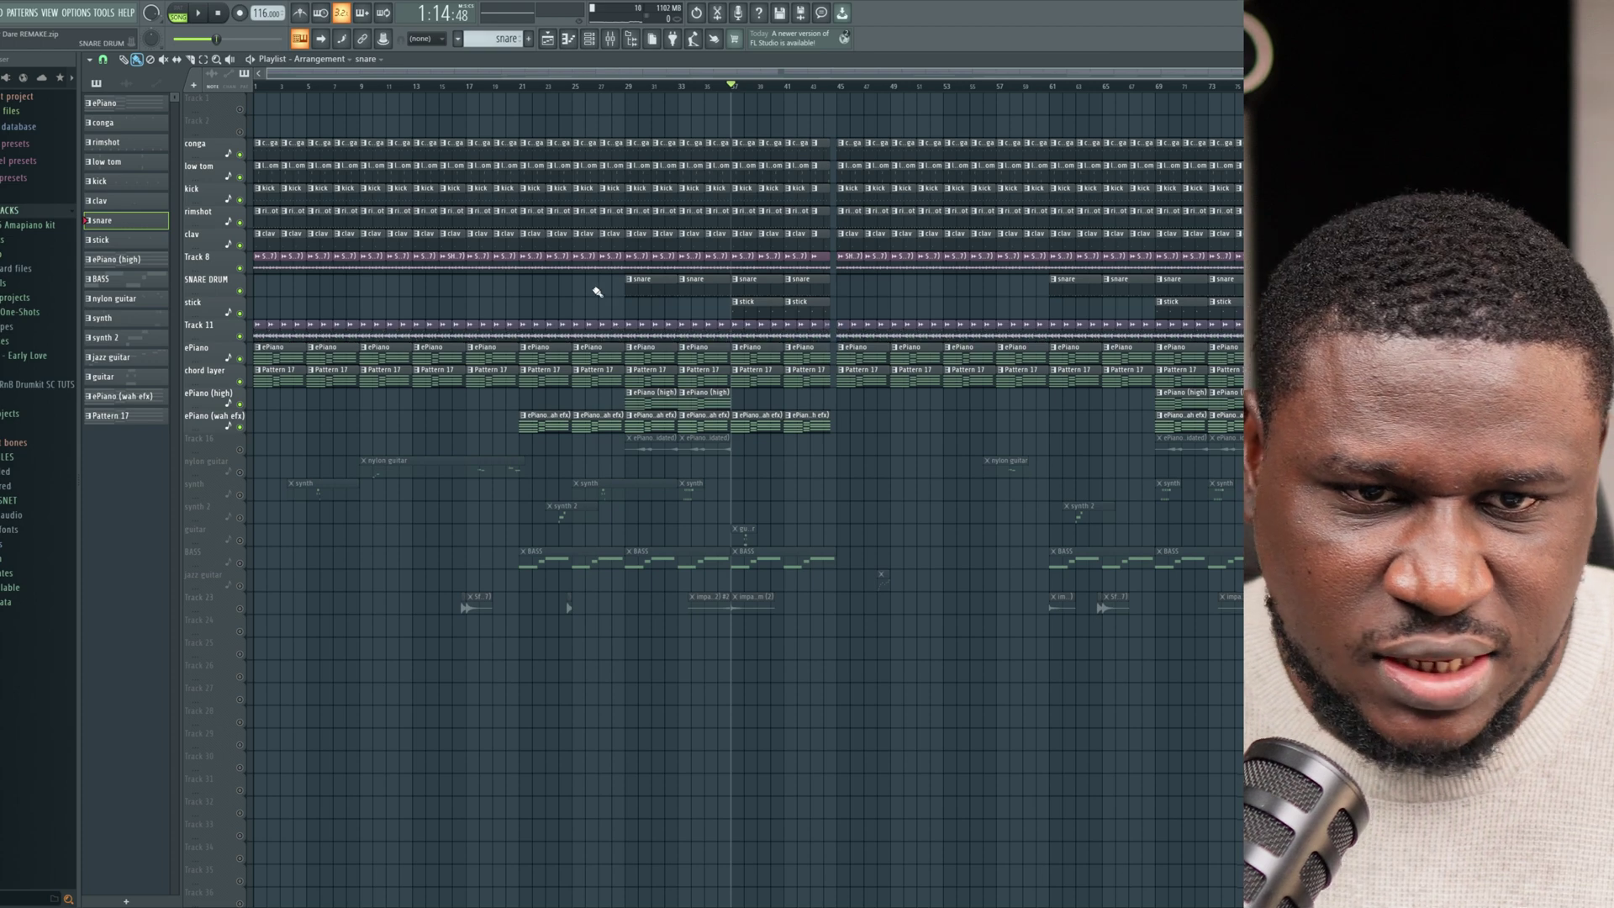
left_click(749, 301)
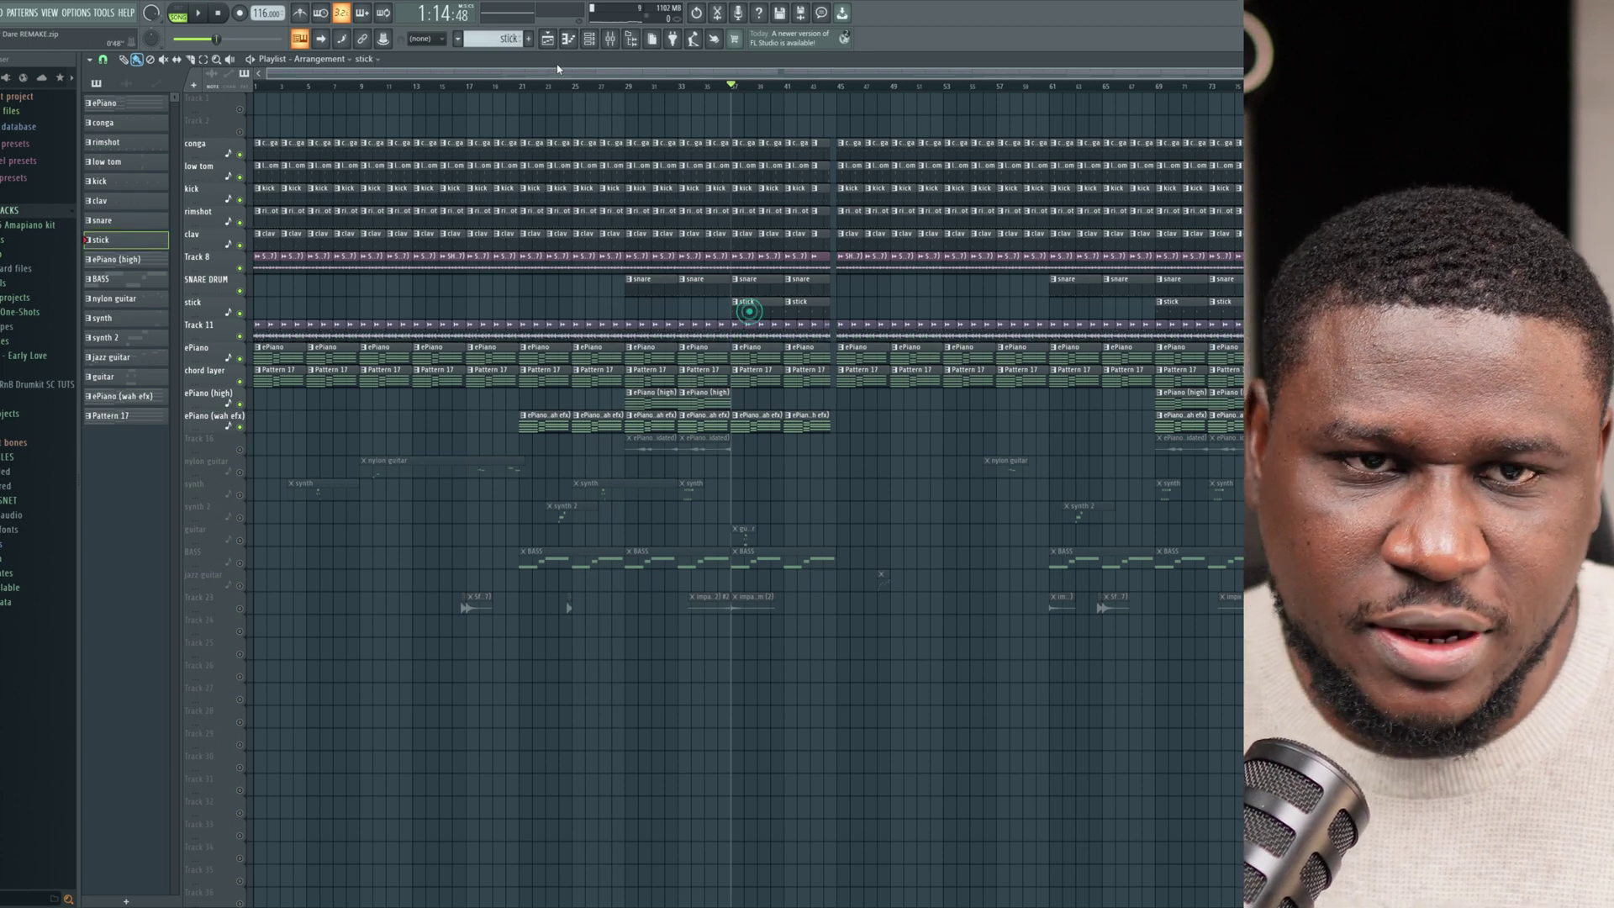
left_click(590, 43)
left_click(180, 11)
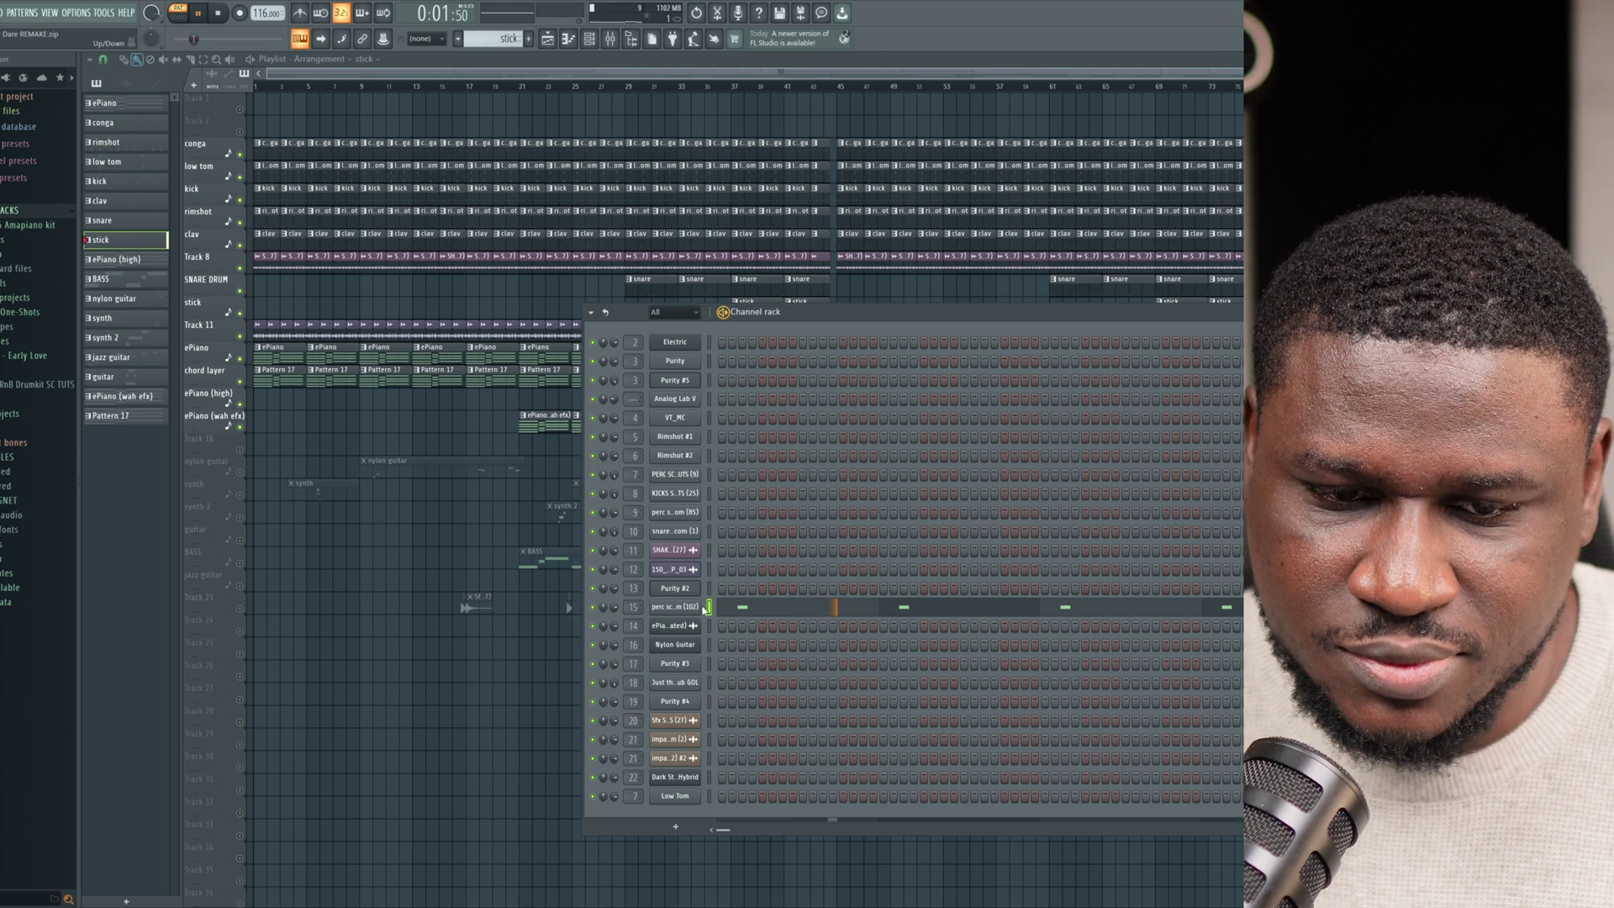
left_click(675, 607)
left_click(357, 562)
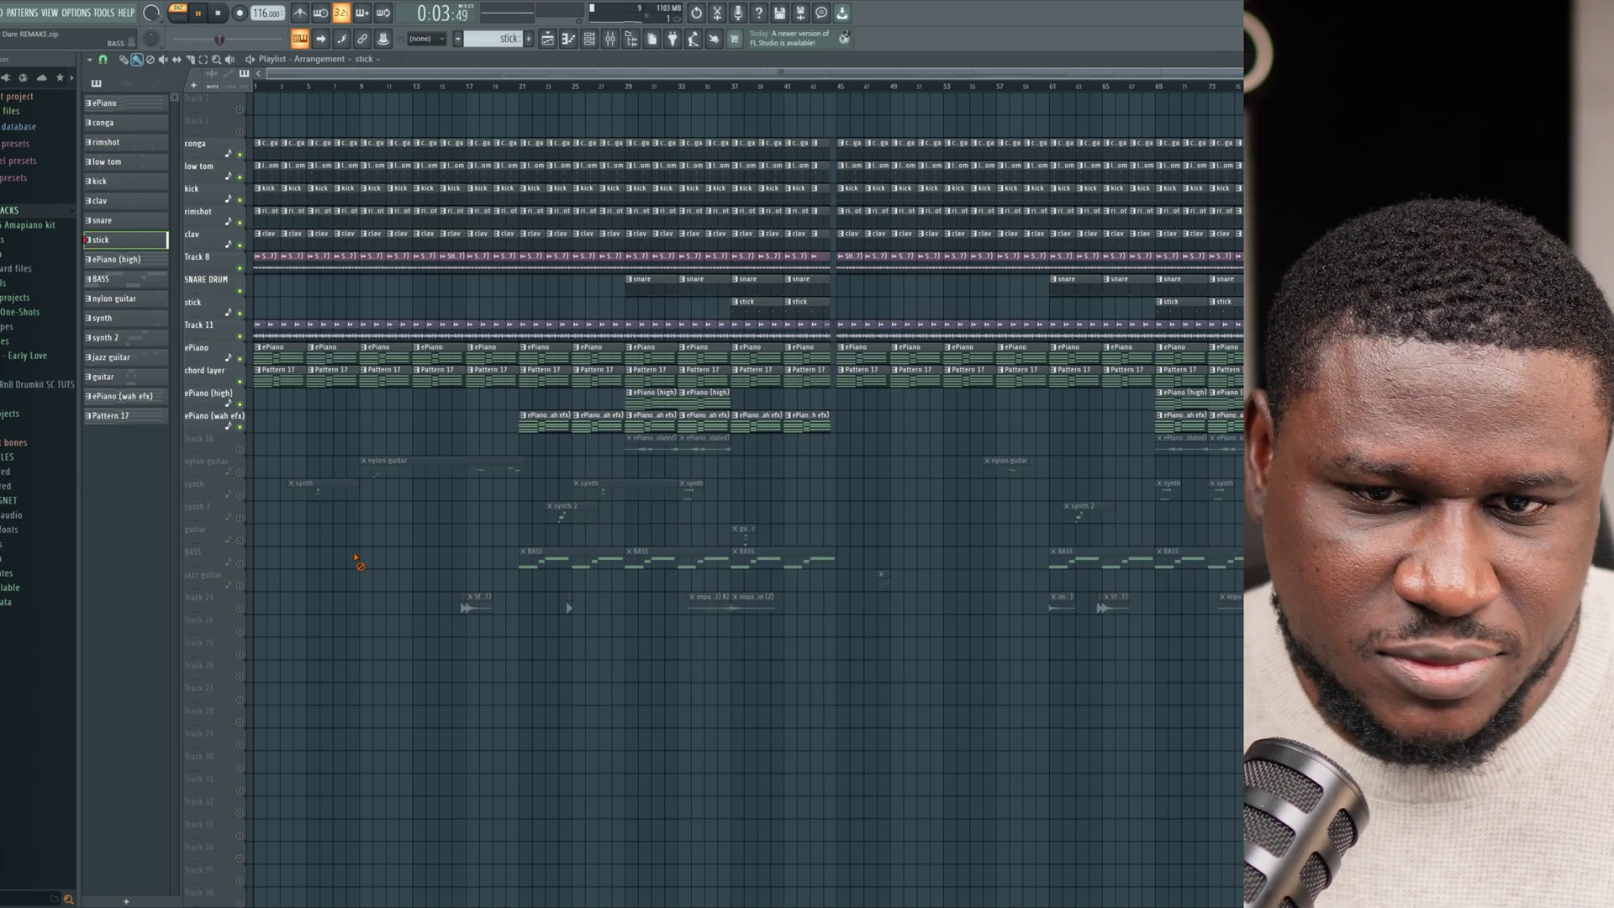
Play the arrangement from bar 37 to hear the stick layer in context.
left_click(733, 87)
key("space")
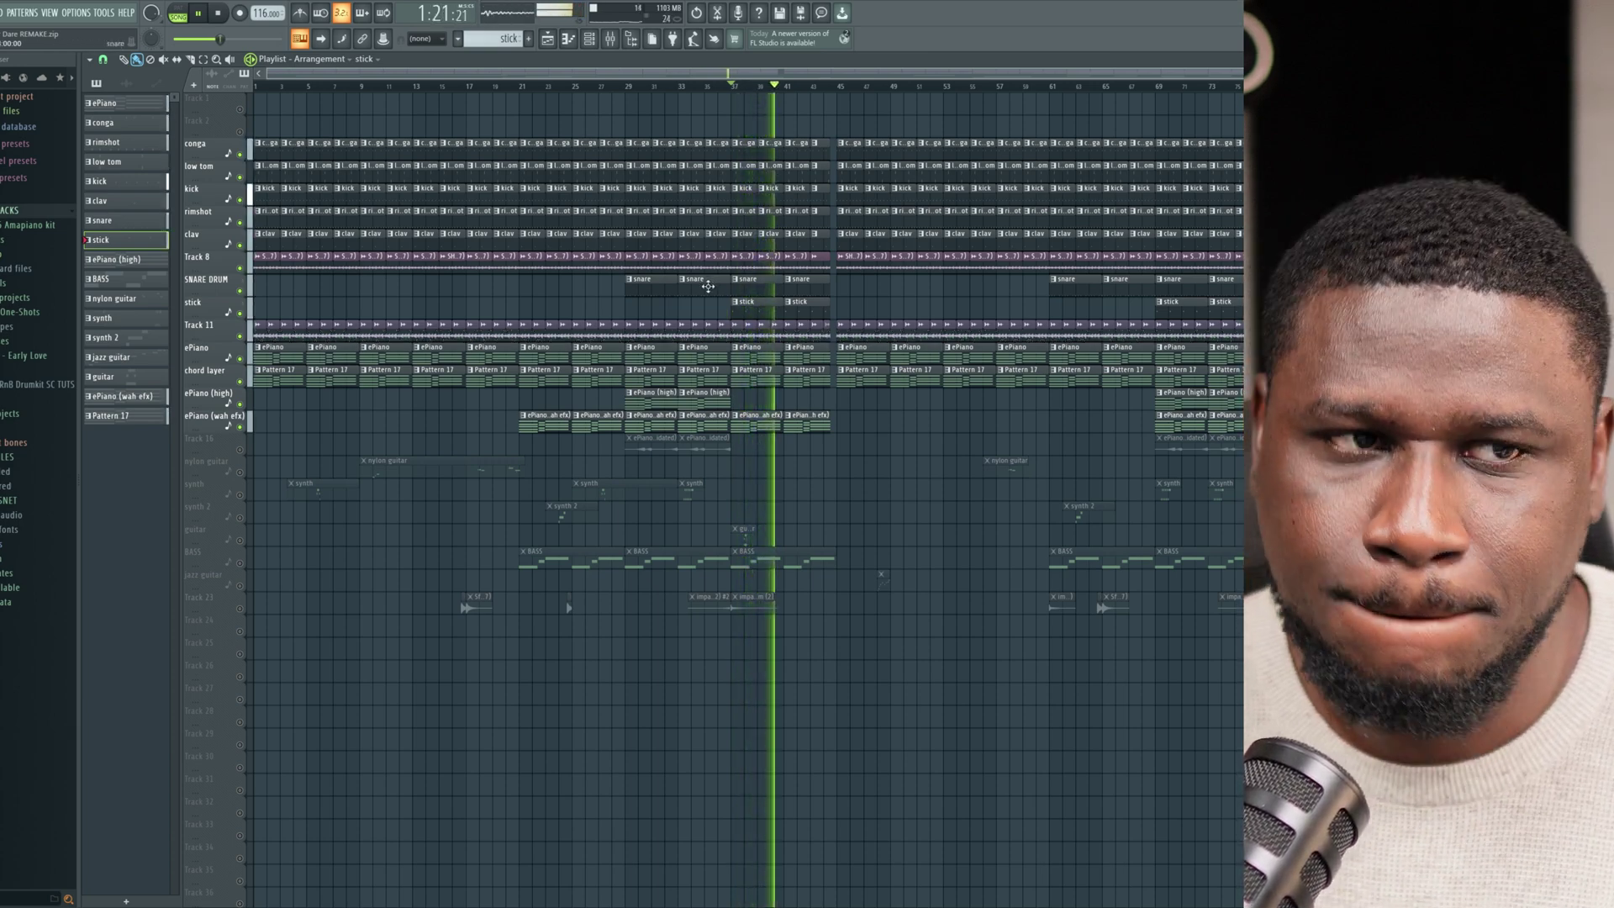
key("space")
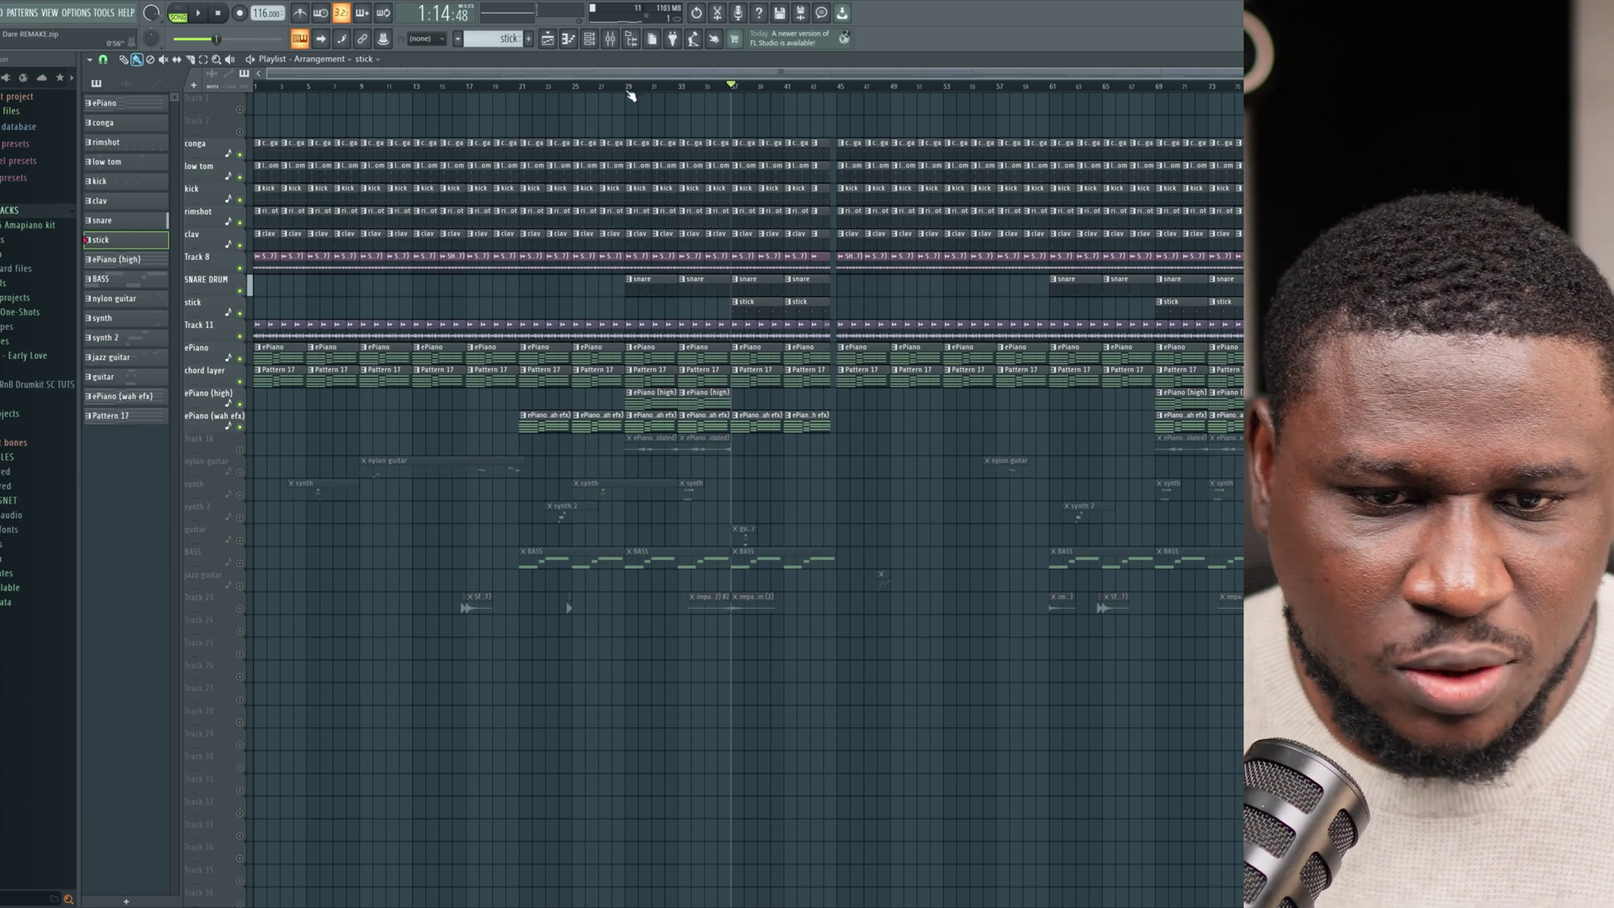
Unmute Track 16, inspect the sample settings of its ePiano (high) (consolidated) clip and play the arrangement from bar 29.
left_click(632, 87)
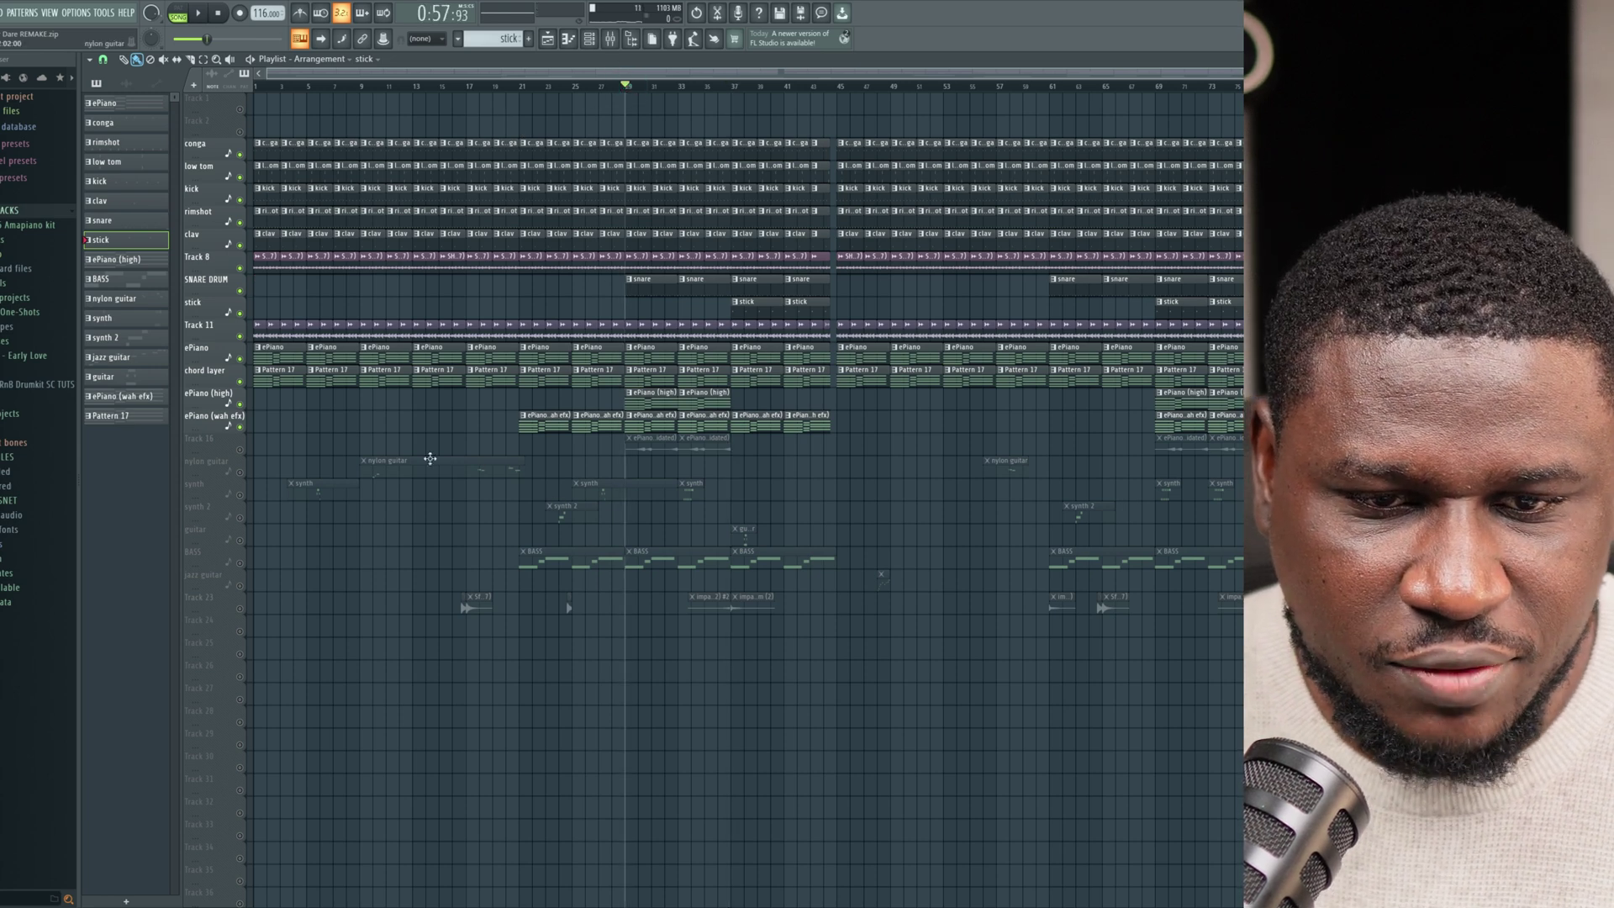
left_click(239, 450)
double_click(641, 447)
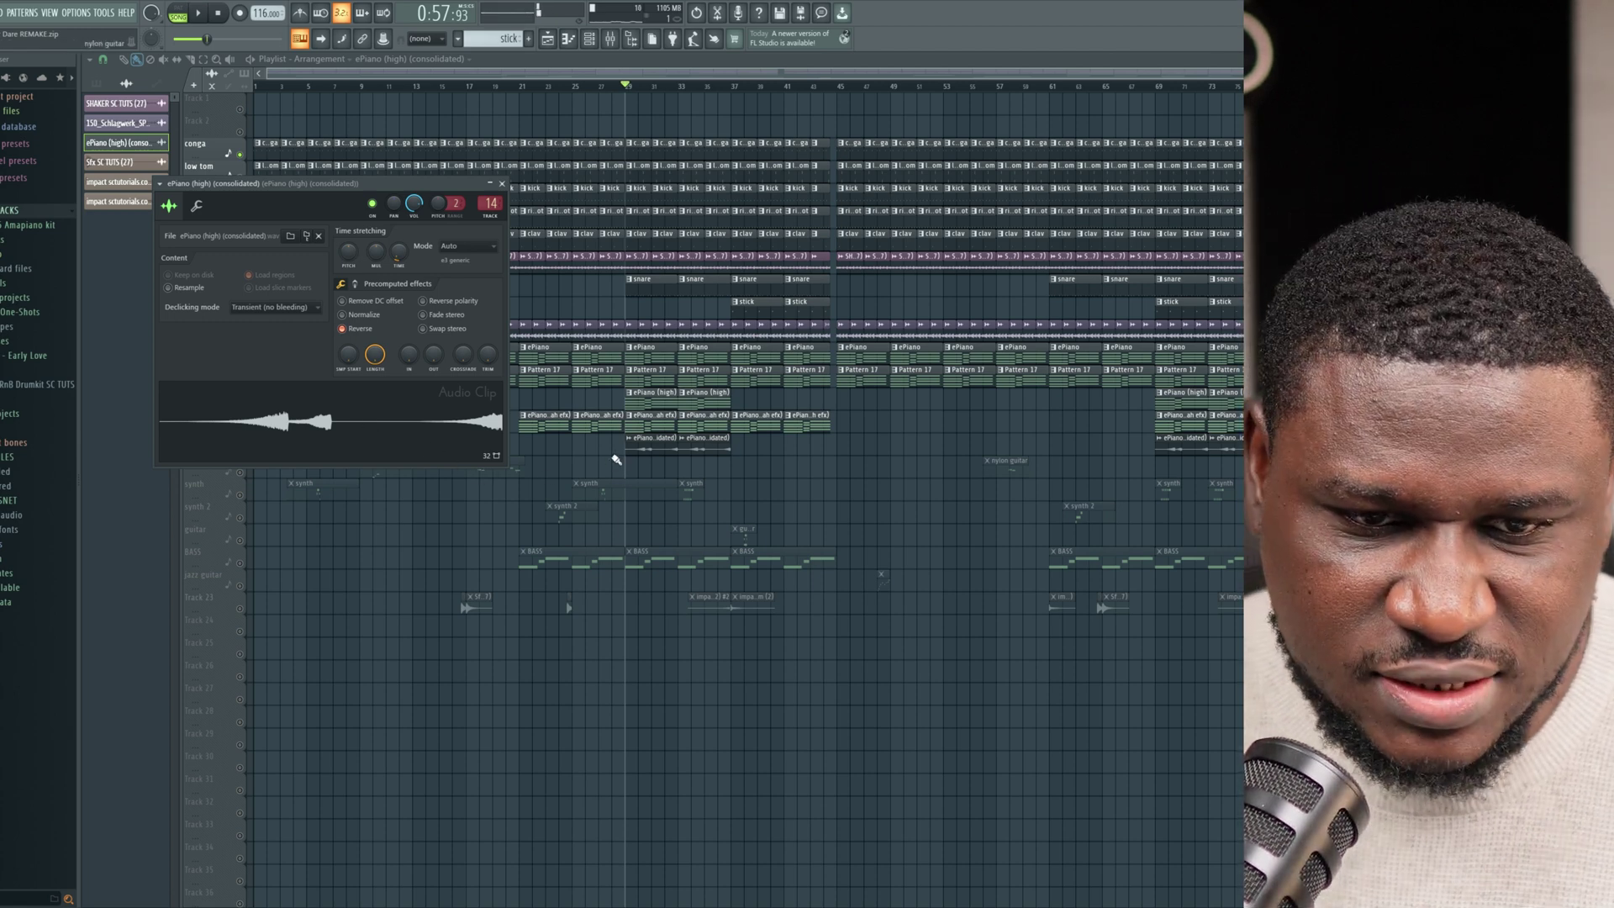
left_click(639, 450)
key("space")
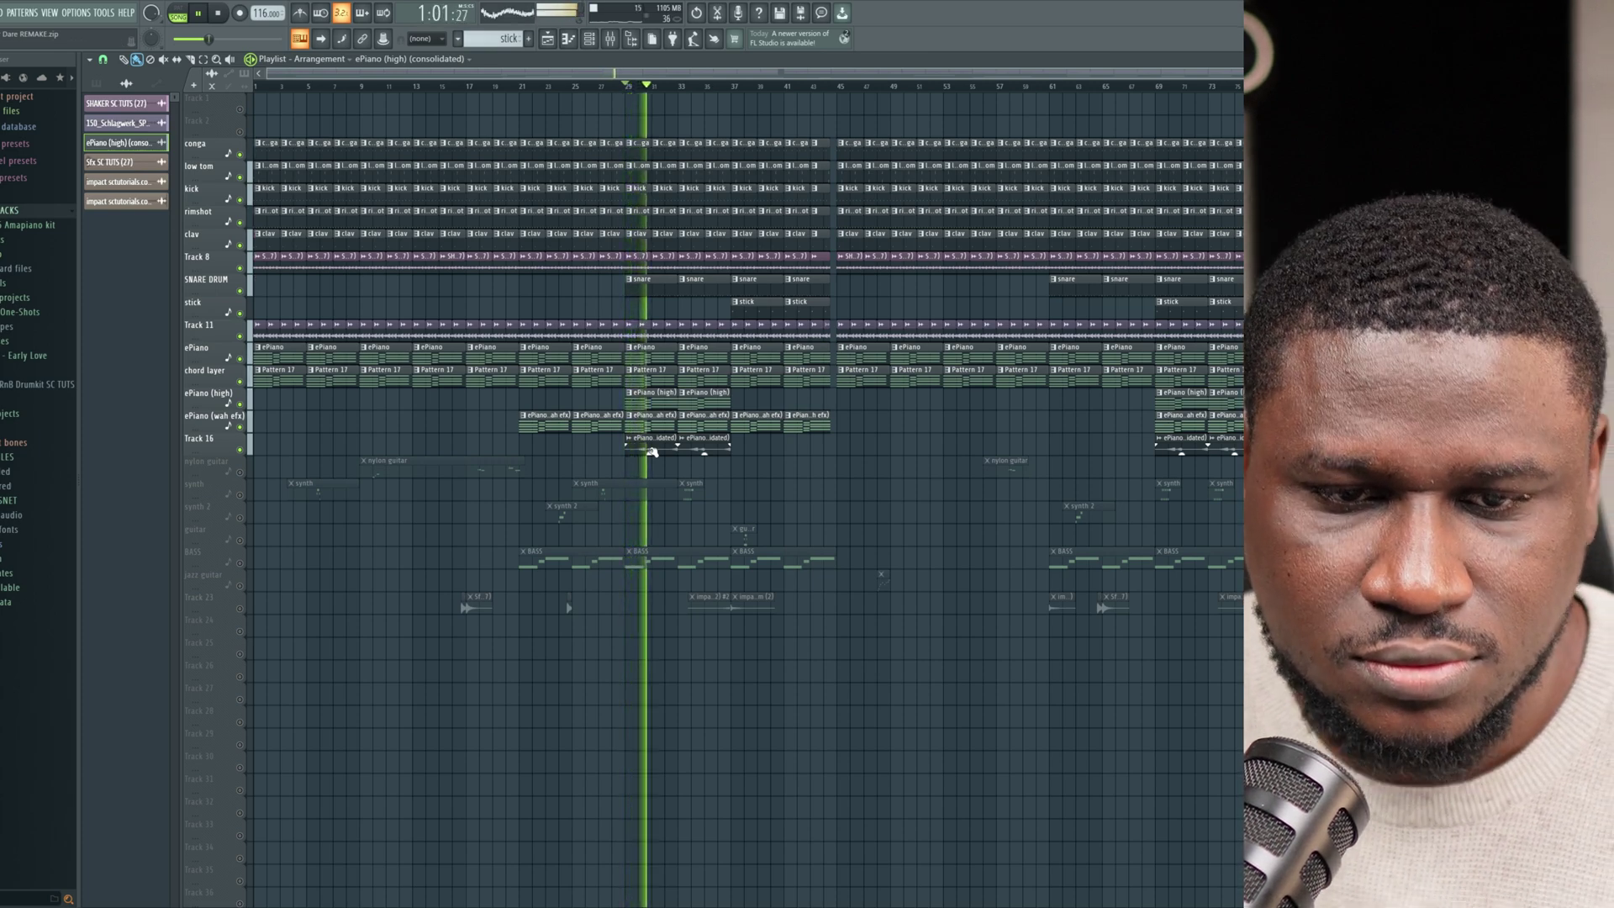
Isolate Track 16 with the ePiano, chord layer, ePiano (high) and ePiano (wah efx) tracks, play them from bar 29 and enlarge Track 16.
left_click(239, 449, "ctrl")
key("space")
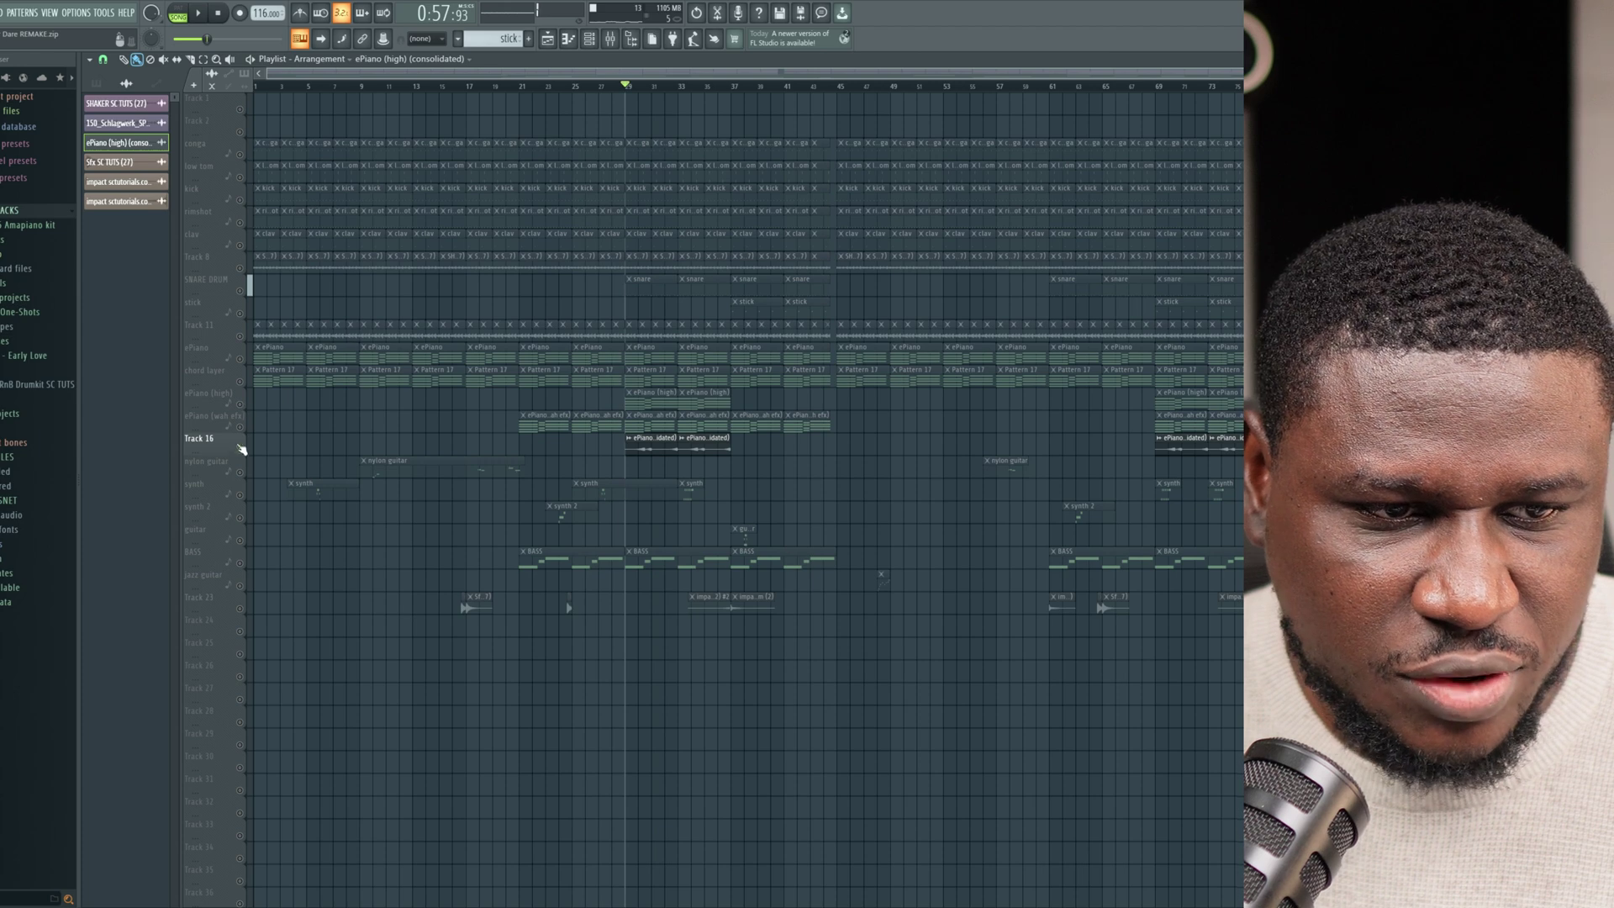
left_click(239, 427)
left_click(239, 404)
left_click(240, 382)
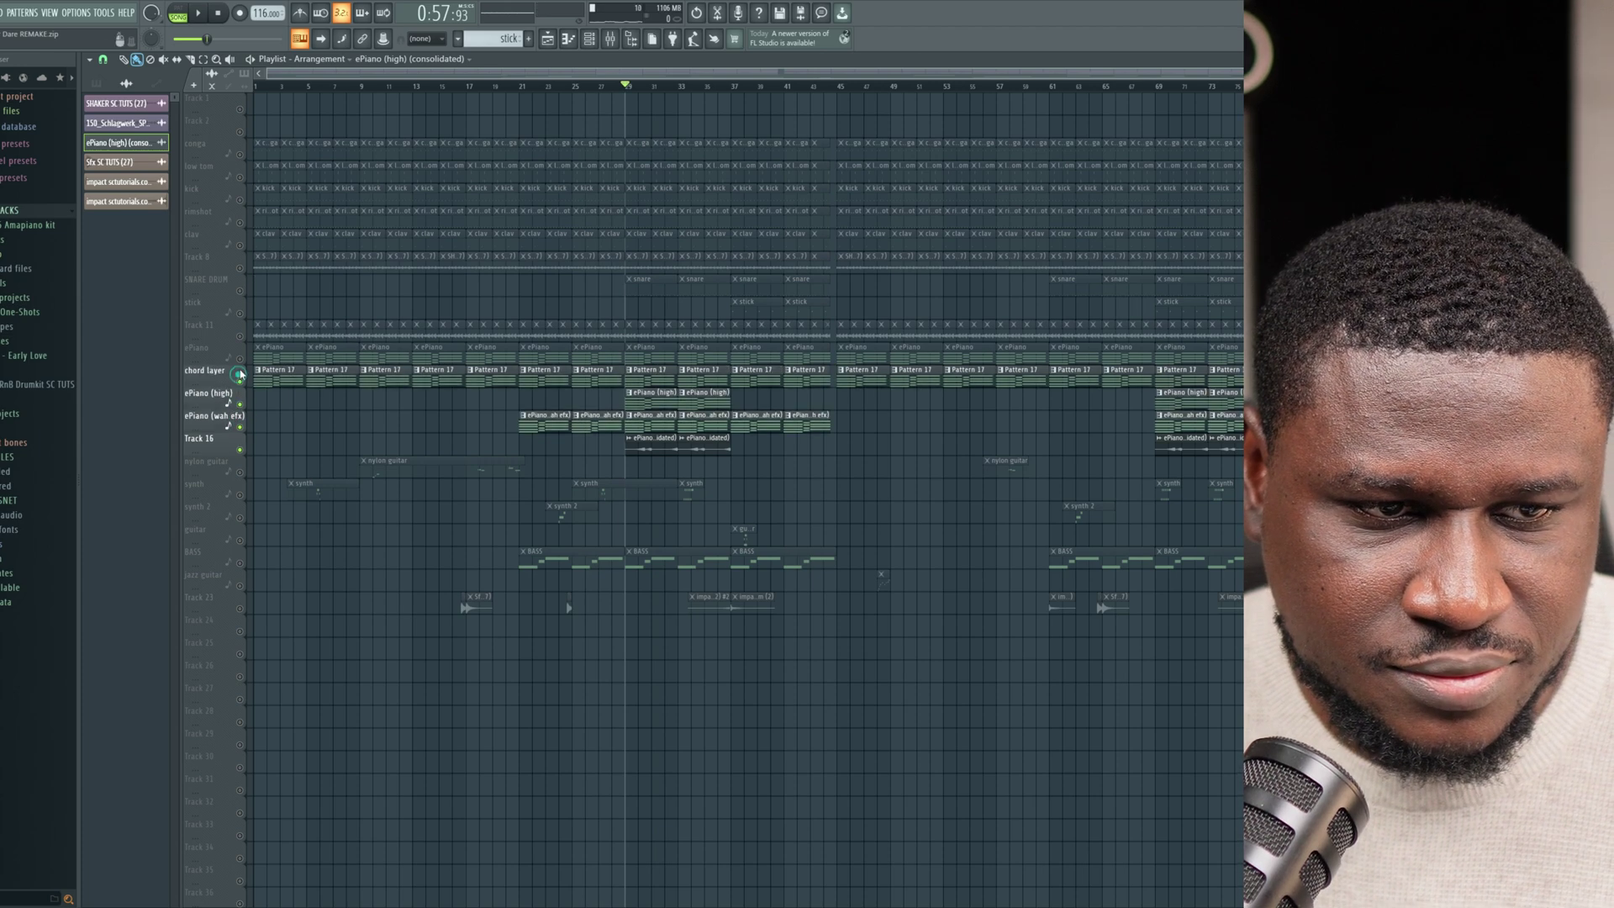
left_click(240, 360)
scroll(639, 446, "up", 4, "ctrl")
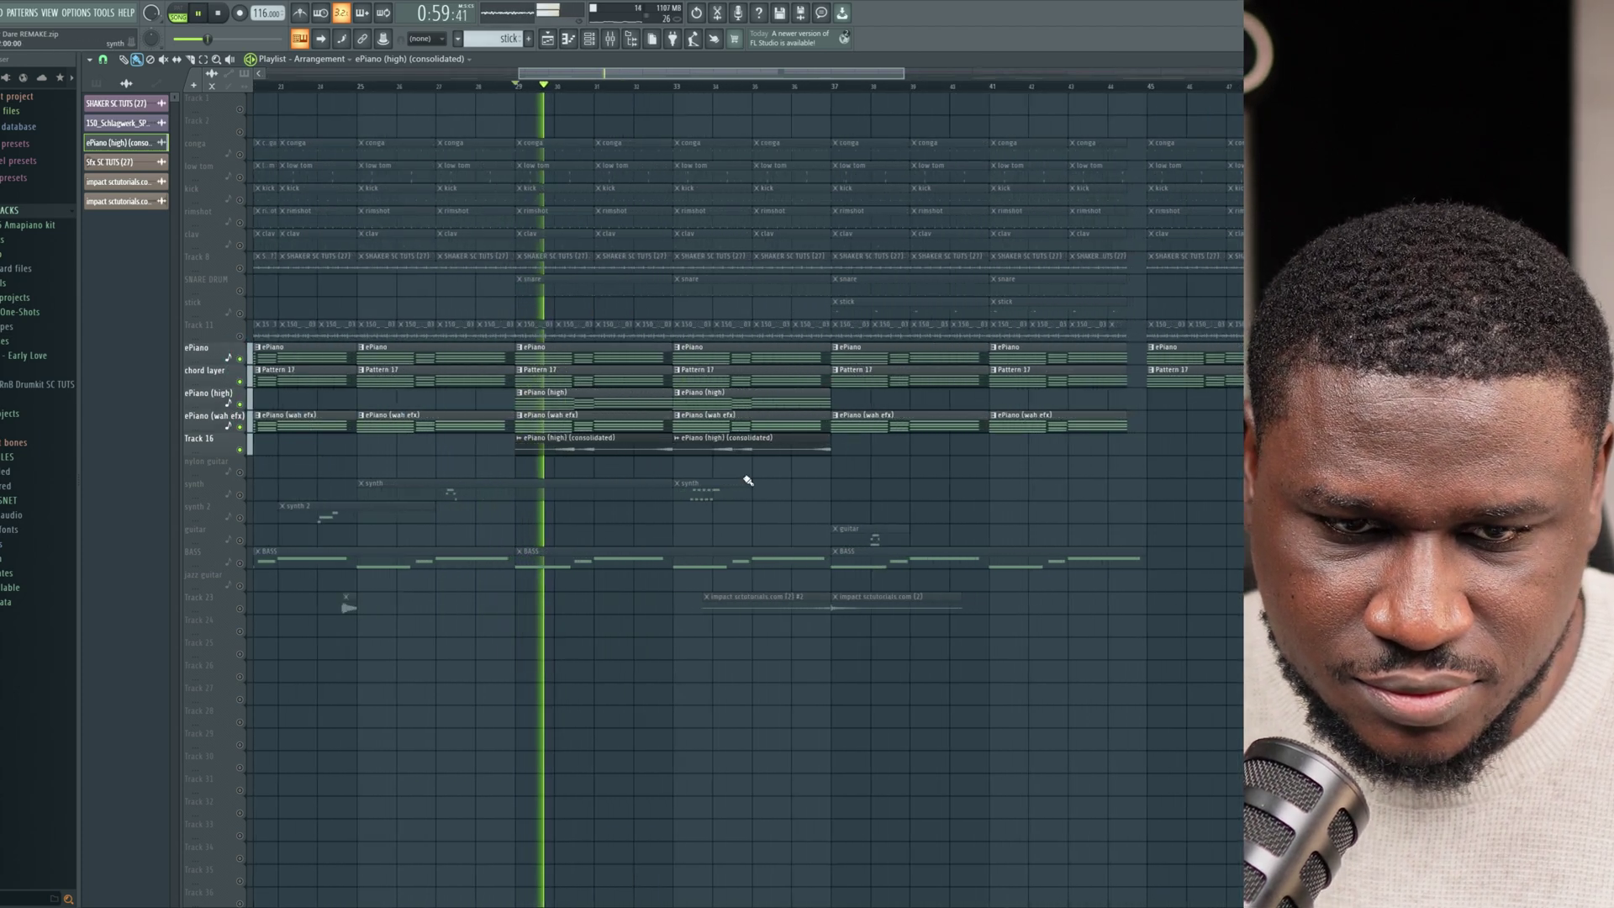
left_click_drag(214, 455, 253, 501)
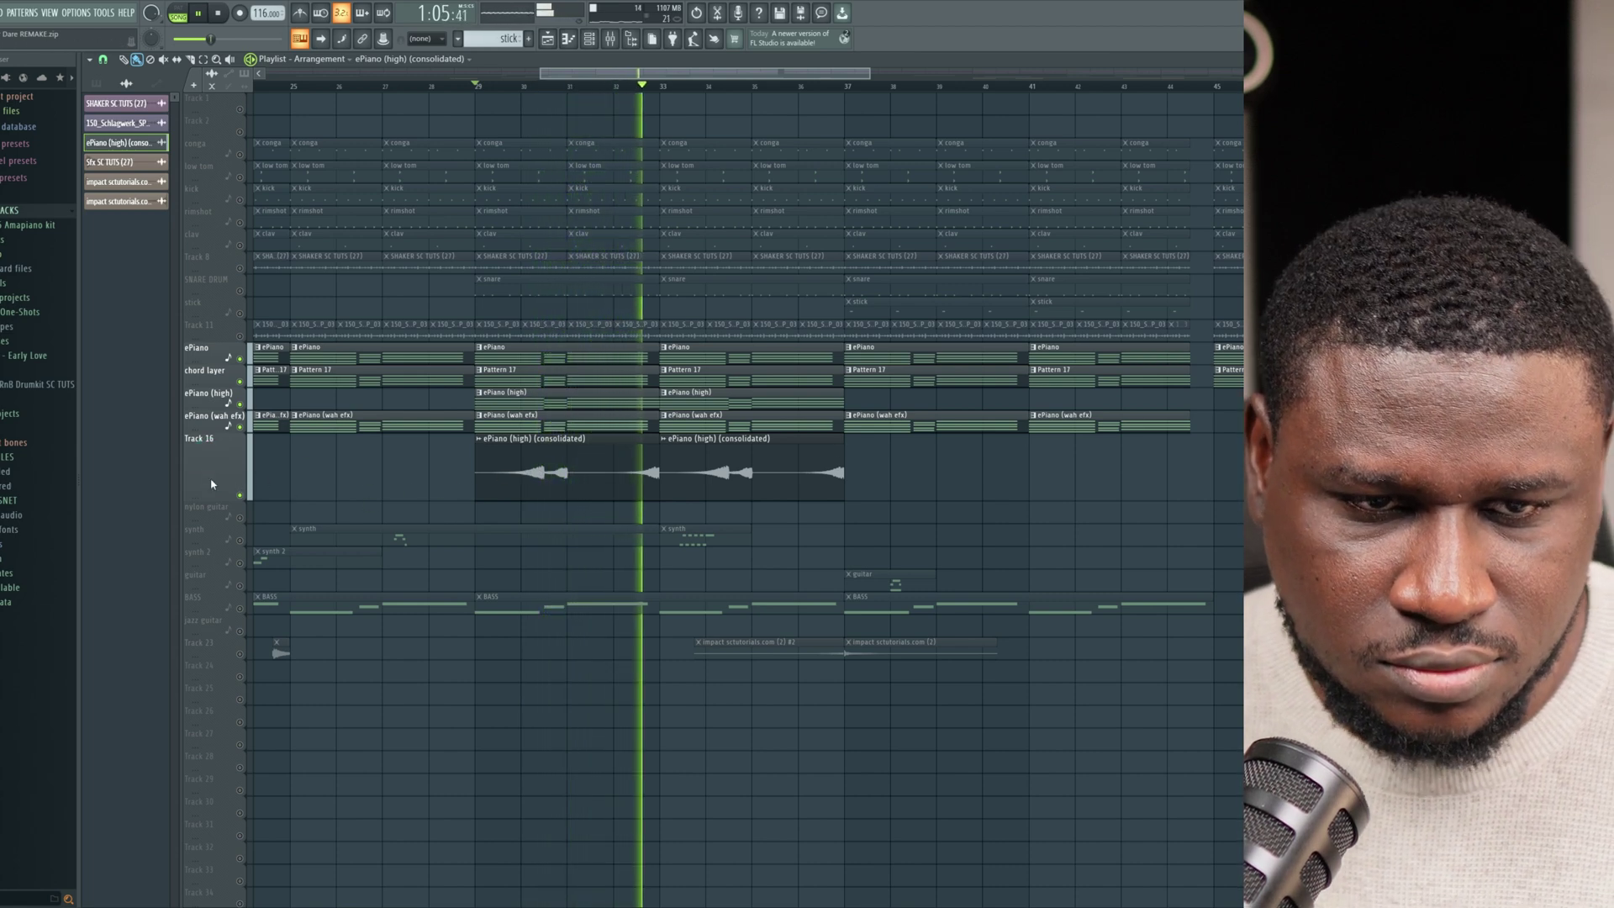
key("space")
Play Track 16 with only the ePiano track from bar 29, and re-enable all tracks.
right_click(241, 498)
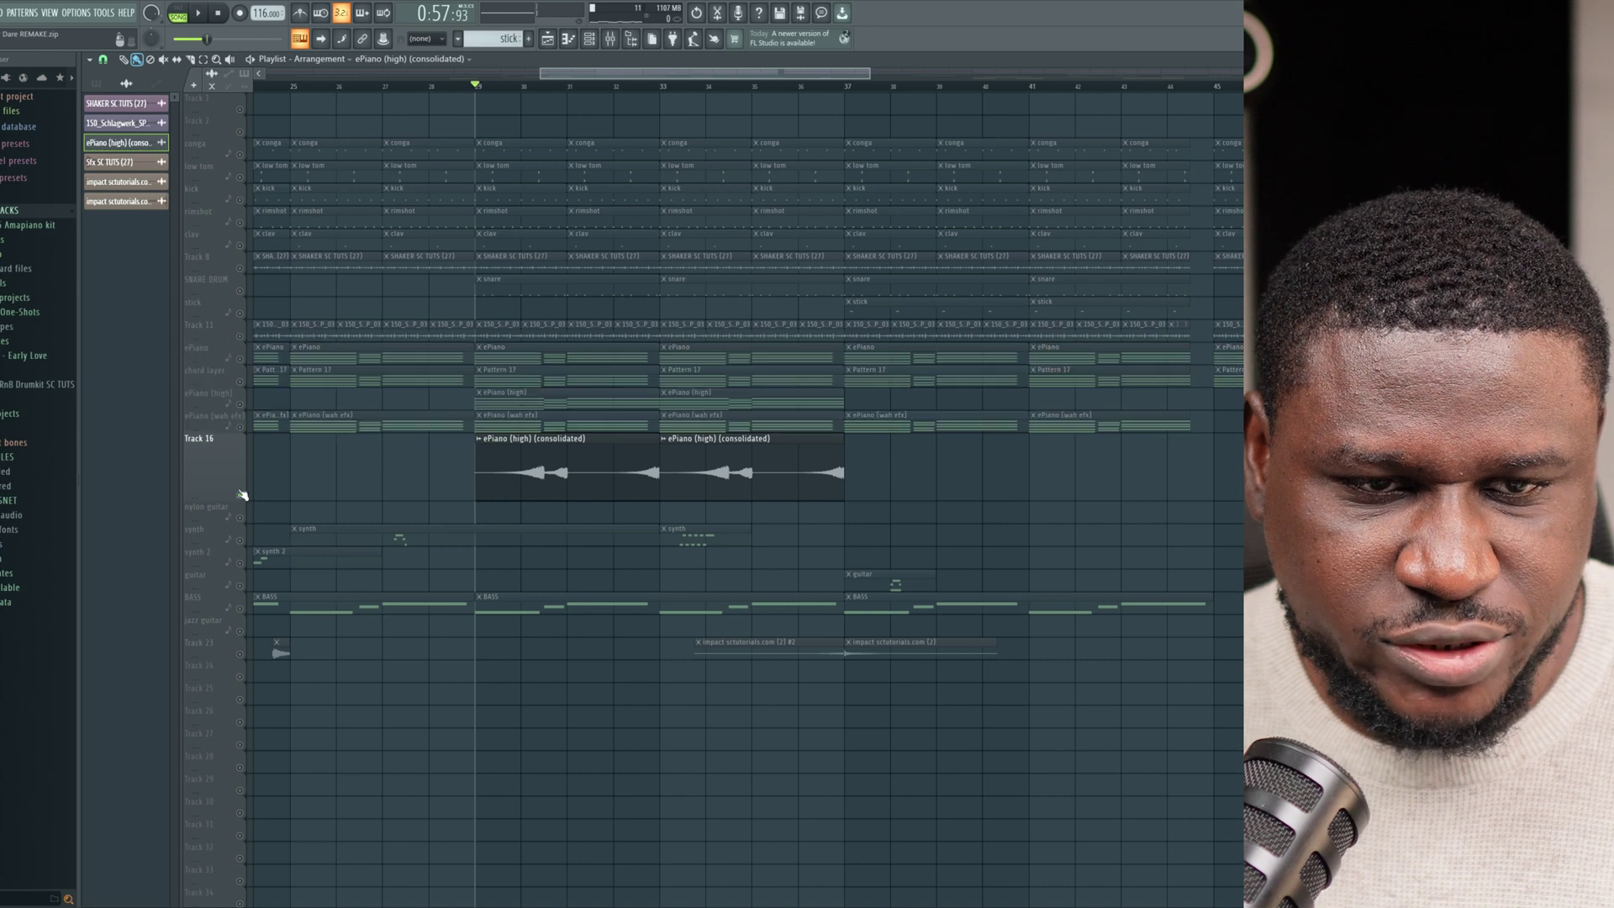
left_click(240, 359)
key("space")
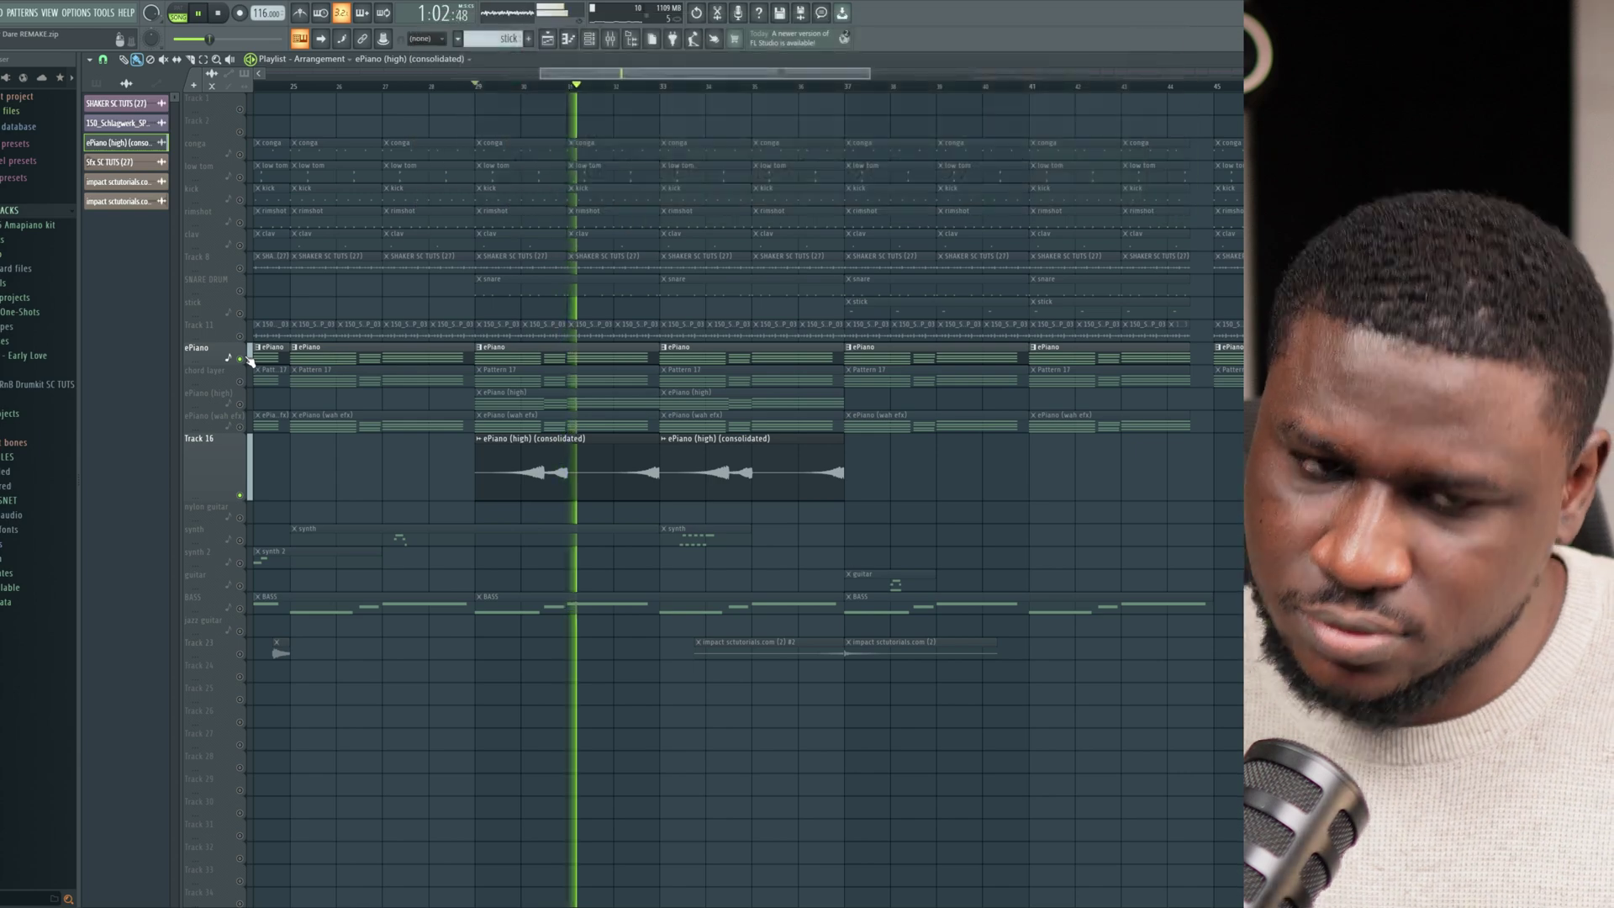
key("space")
left_click(240, 496)
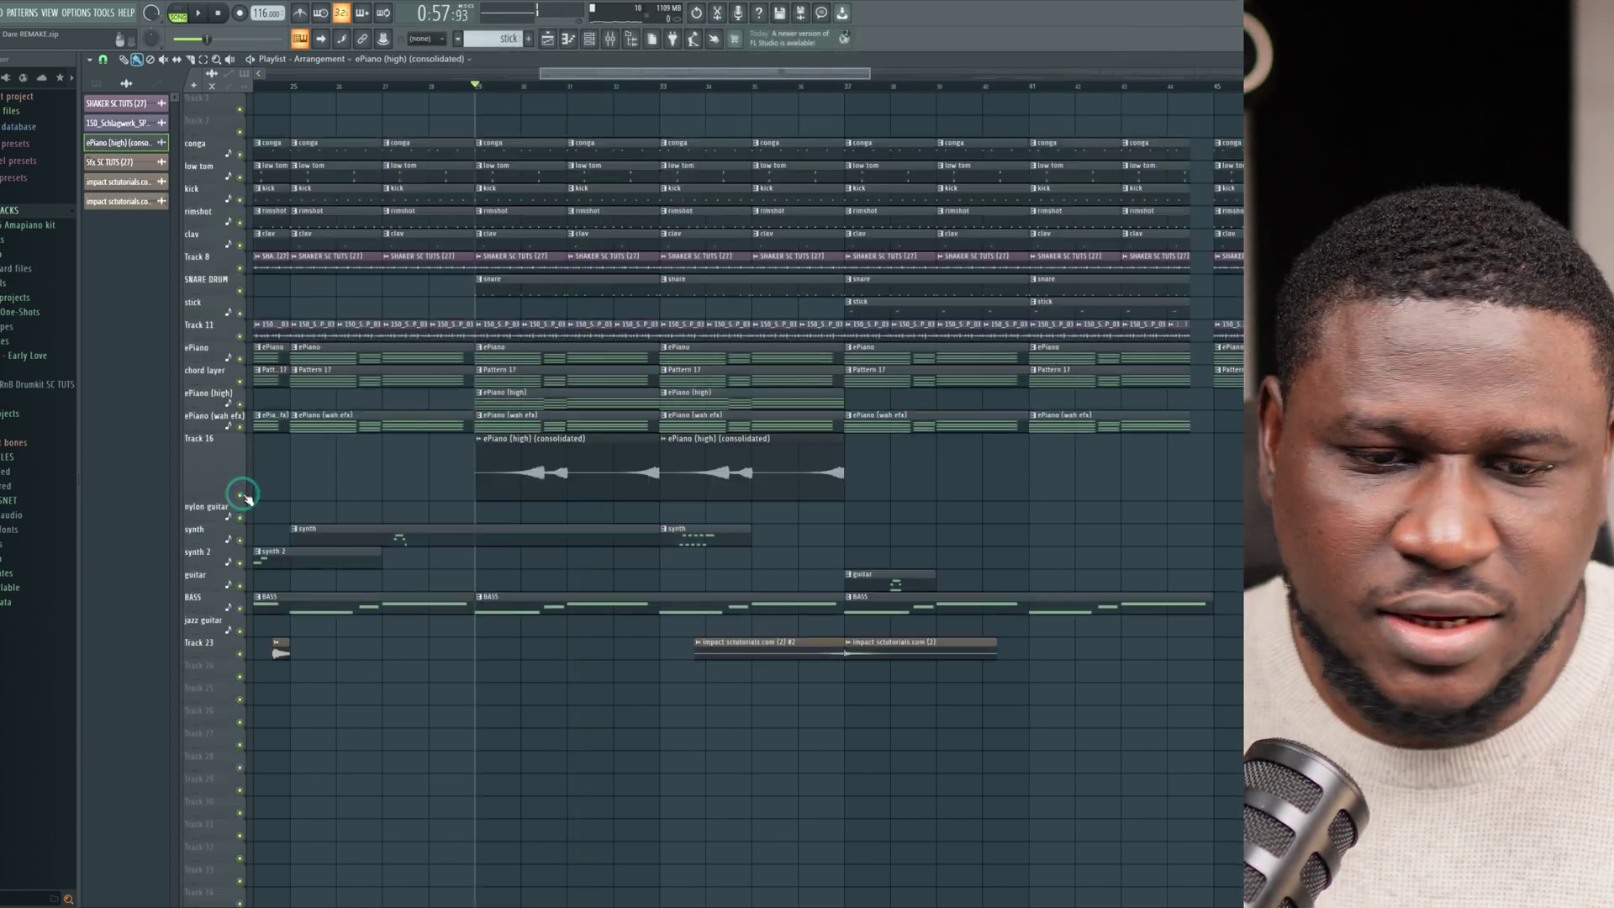
Set the playback position to bar 5 and open the notes of the first synth clip.
scroll(637, 485, "down", 3)
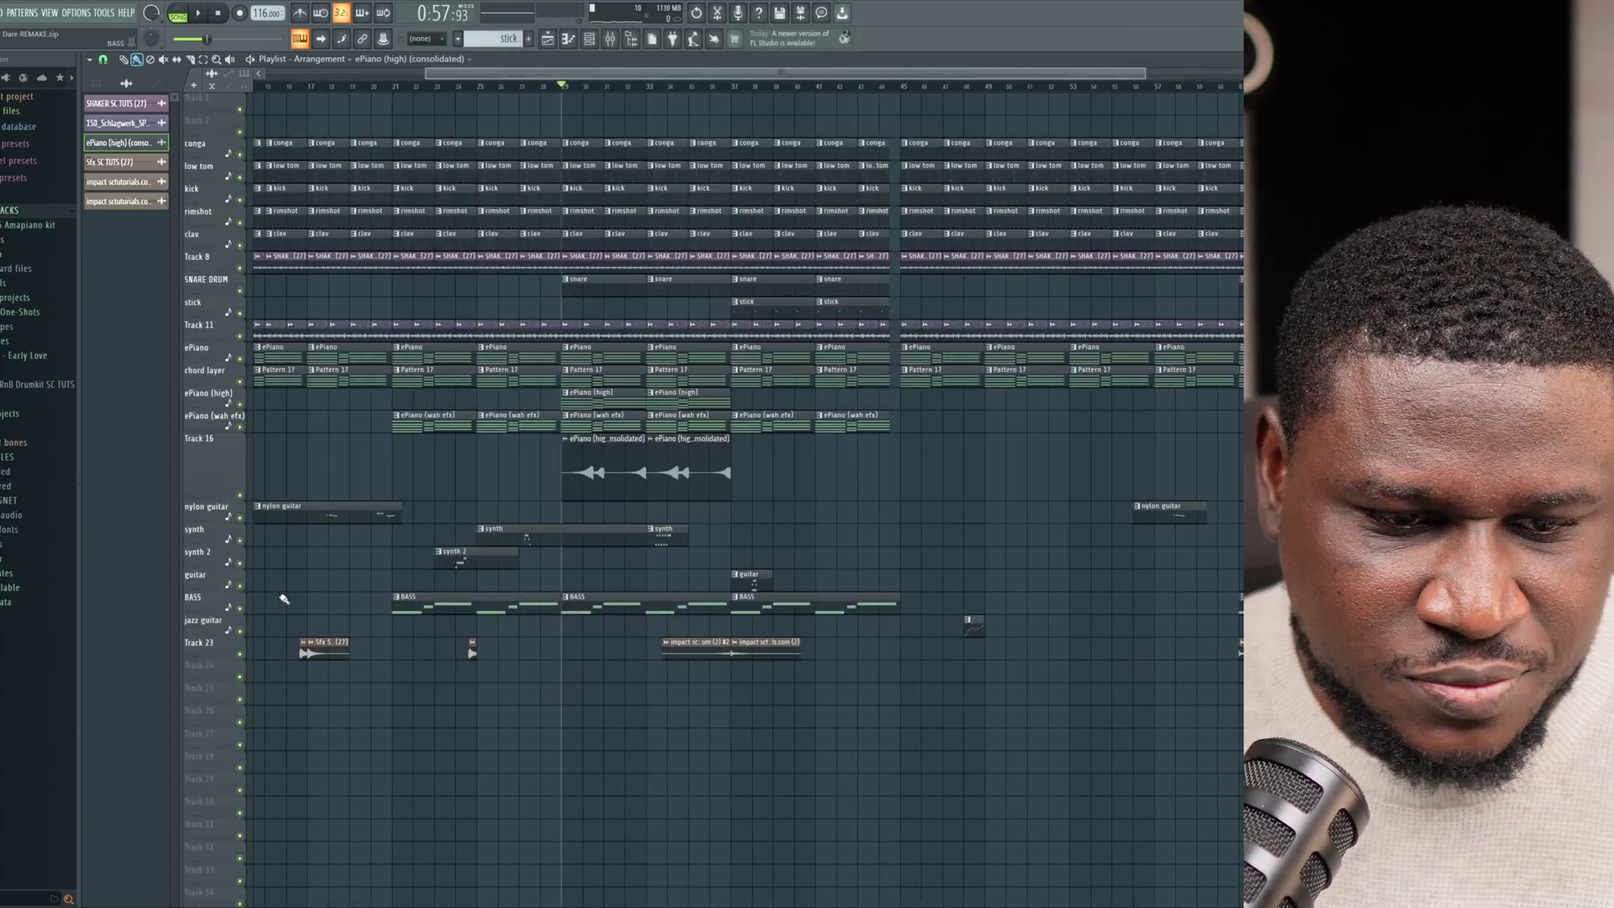
scroll(286, 593, "up", 1)
scroll(565, 384, "down", 4)
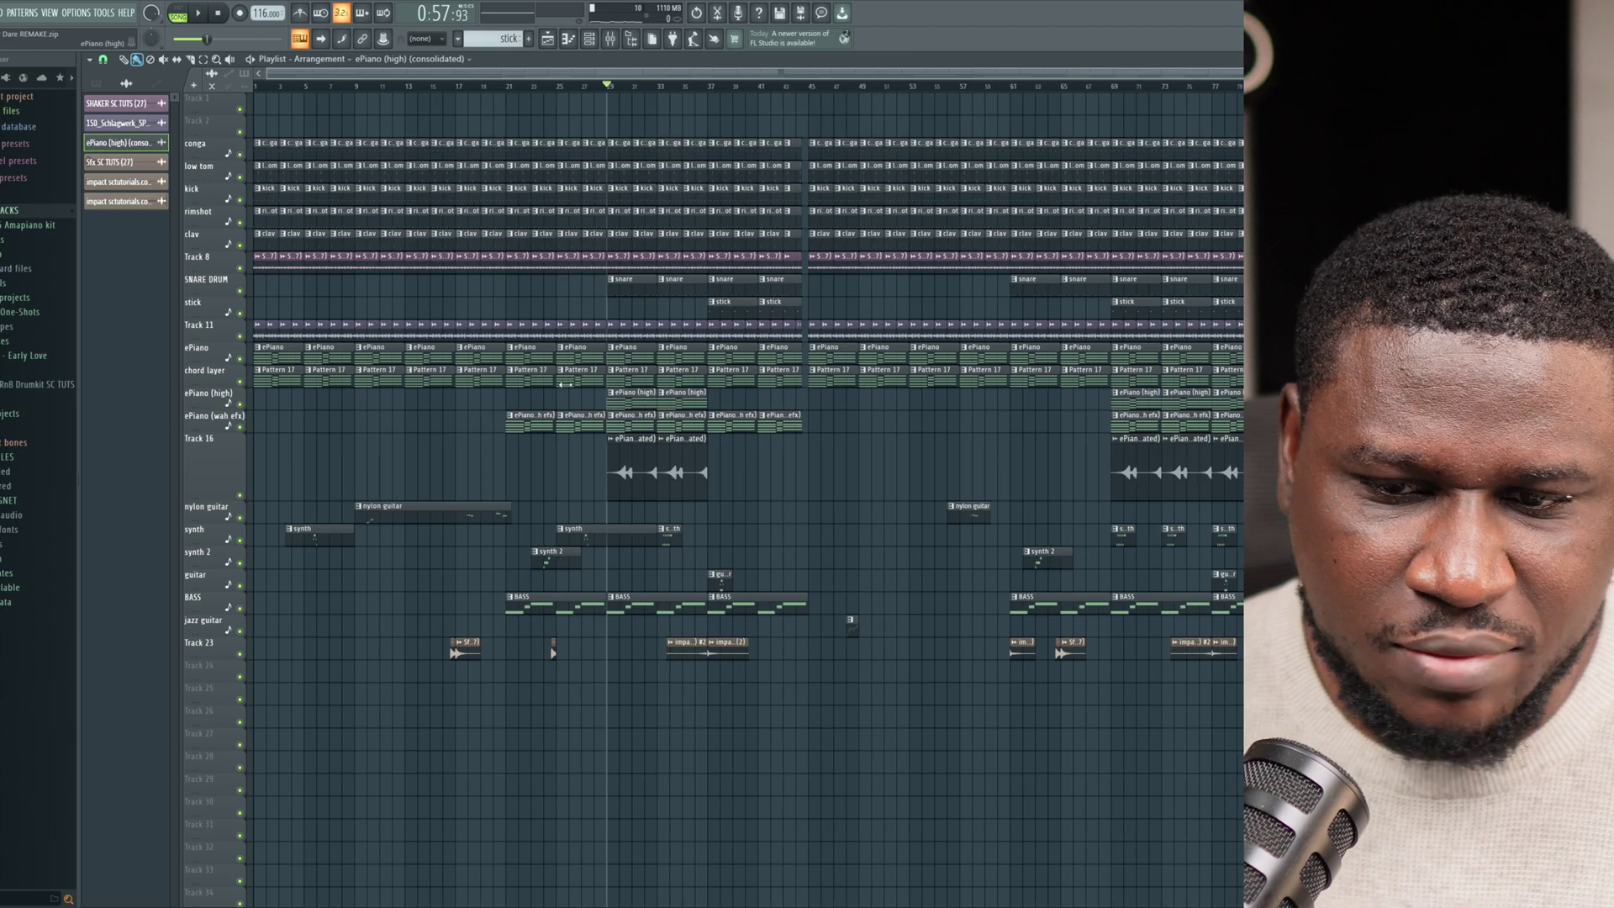
left_click(306, 89)
scroll(239, 444, "up", 5)
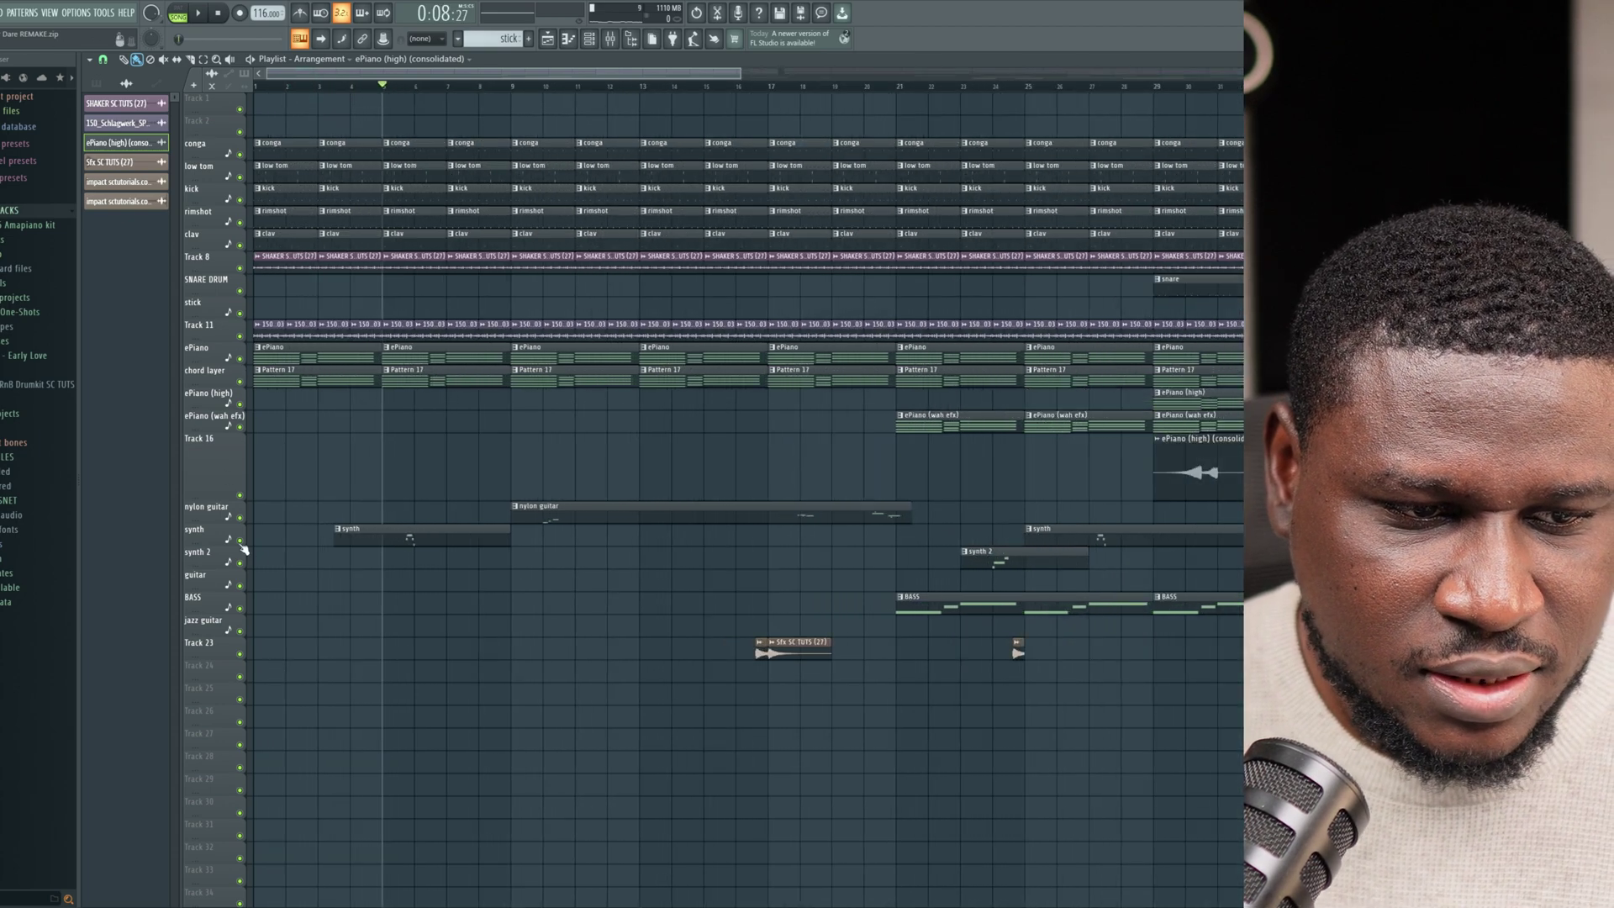
double_click(362, 537)
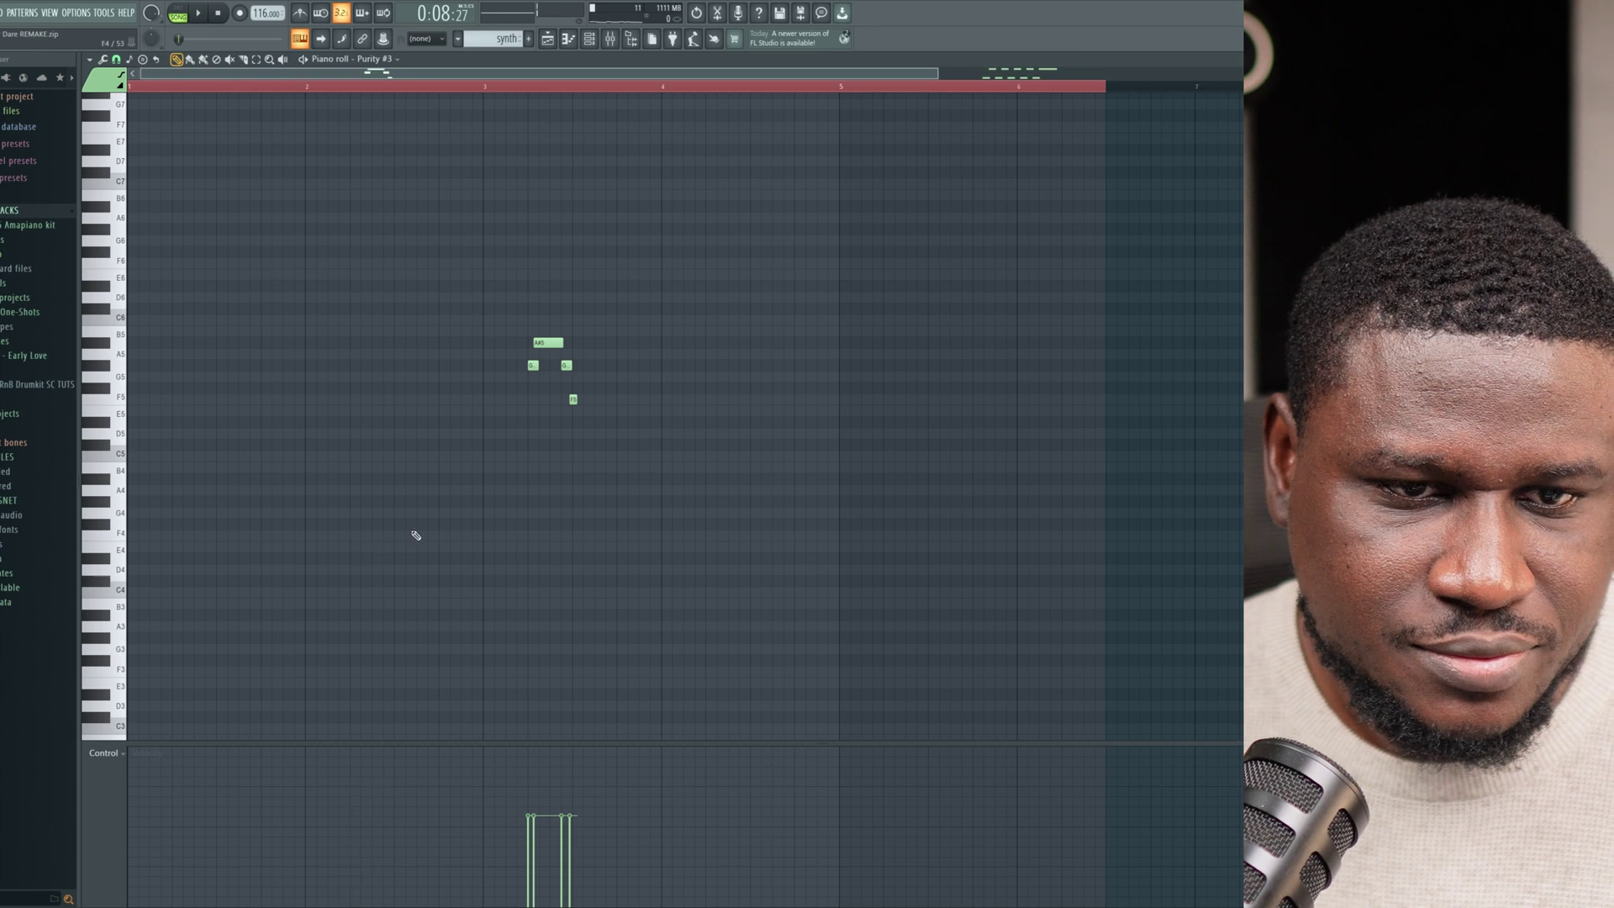
Play the synth pattern on its own, auditioning the phrase near bar 3 and the one after bar 9.
scroll(416, 536, "down", 3)
key("space")
scroll(547, 256, "down", 2)
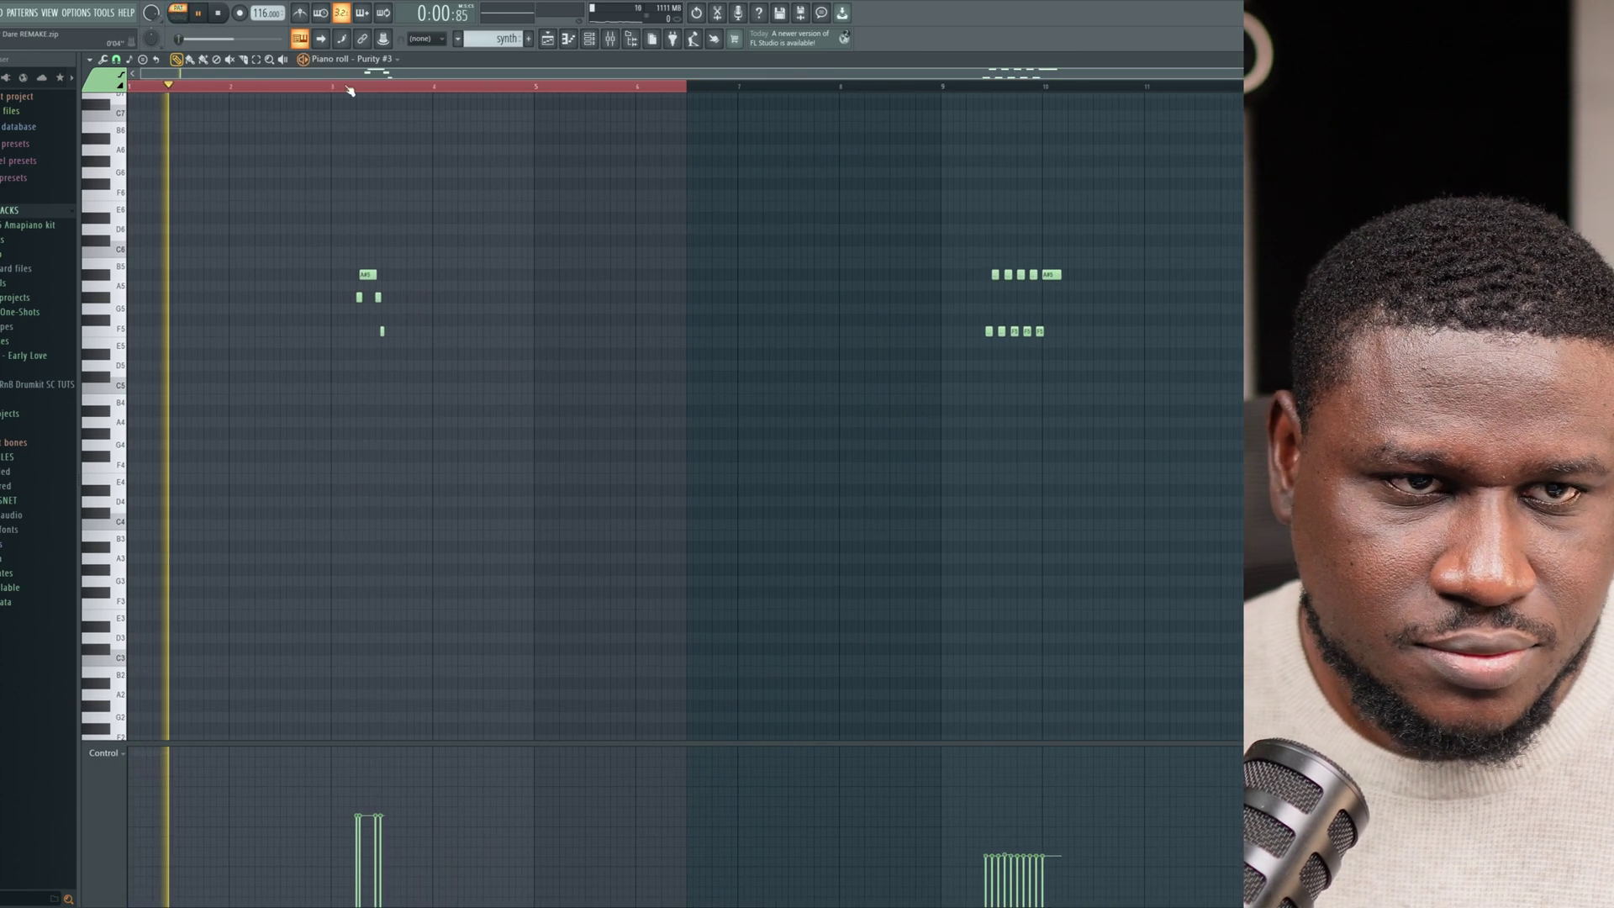
left_click(311, 86)
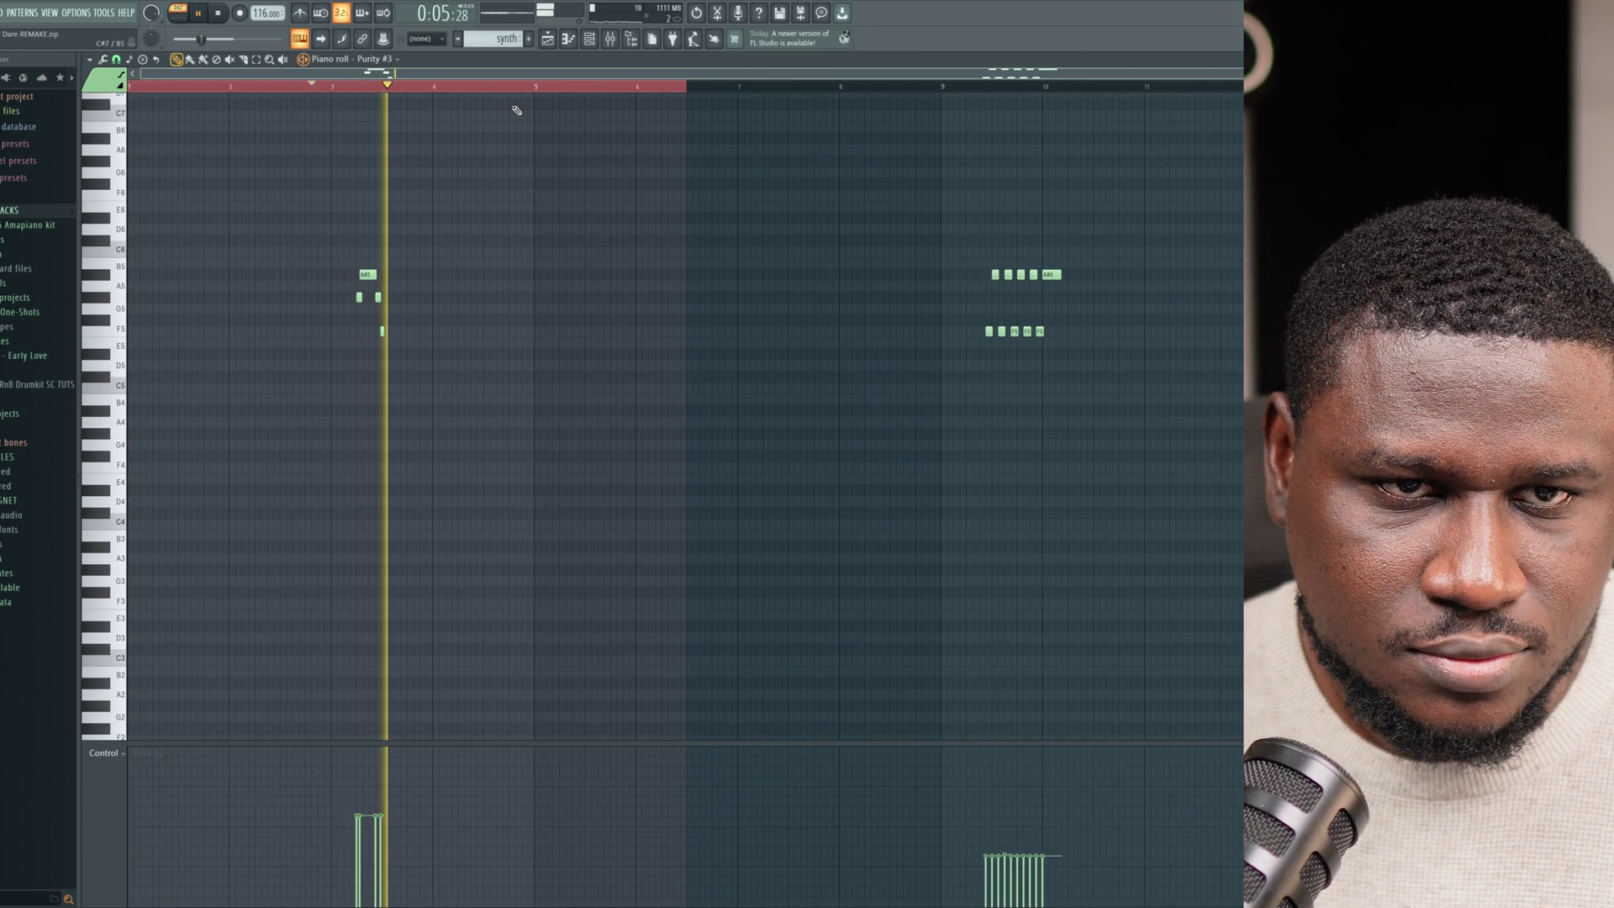
left_click(517, 84)
left_click(982, 87)
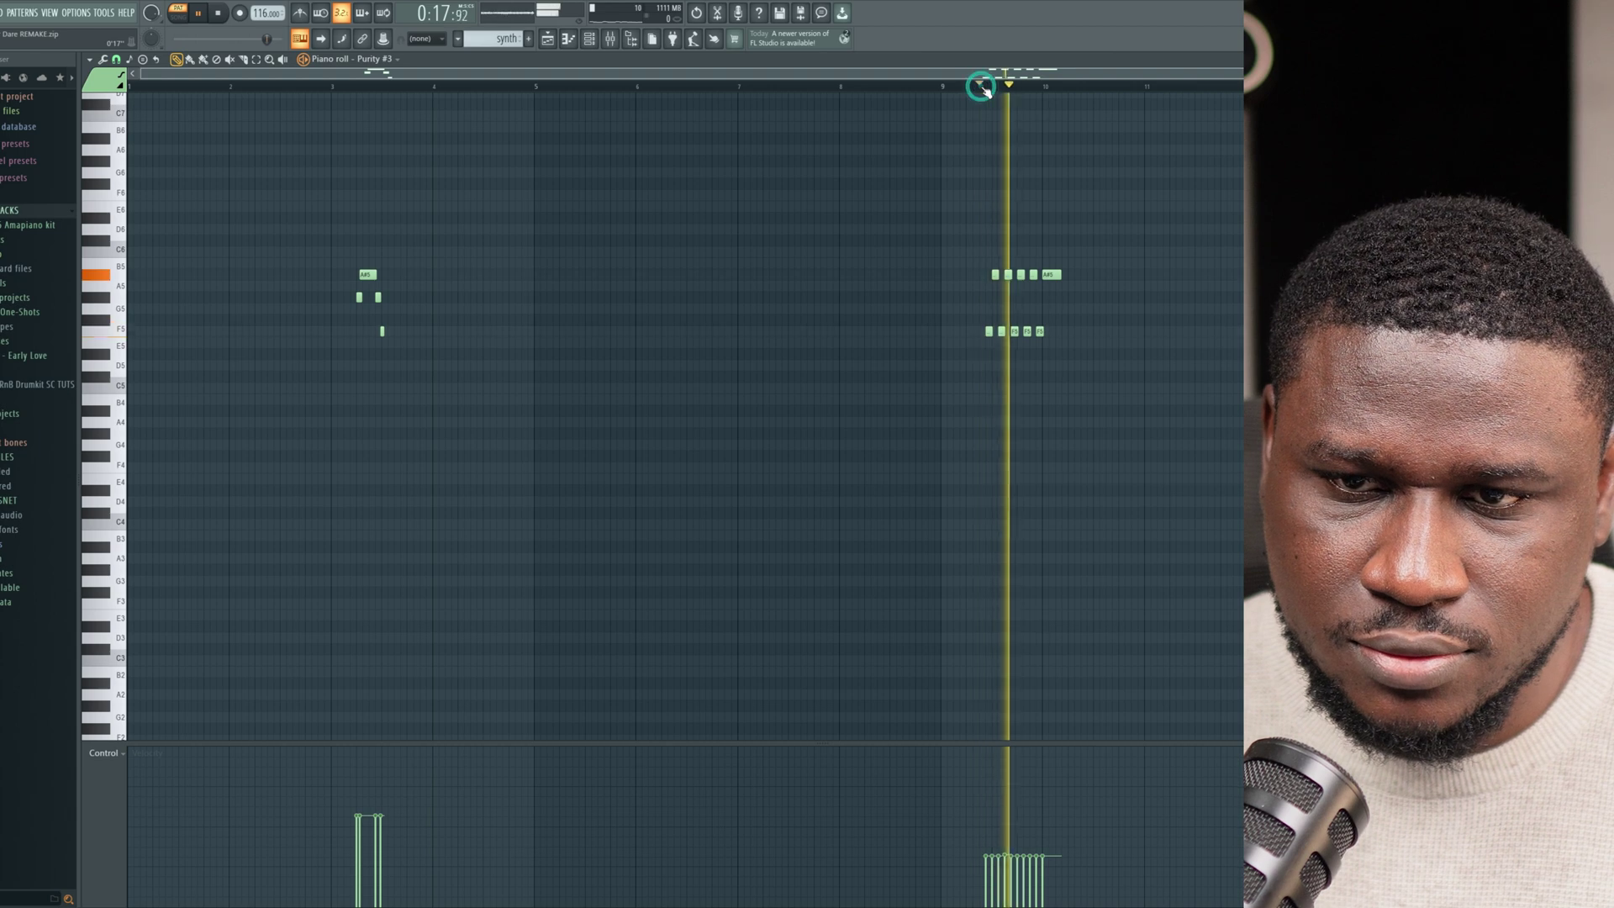
key("space")
Return to the playlist, re-enable all tracks and play the arrangement from bar 5 to hear the synth in context.
left_click(548, 39)
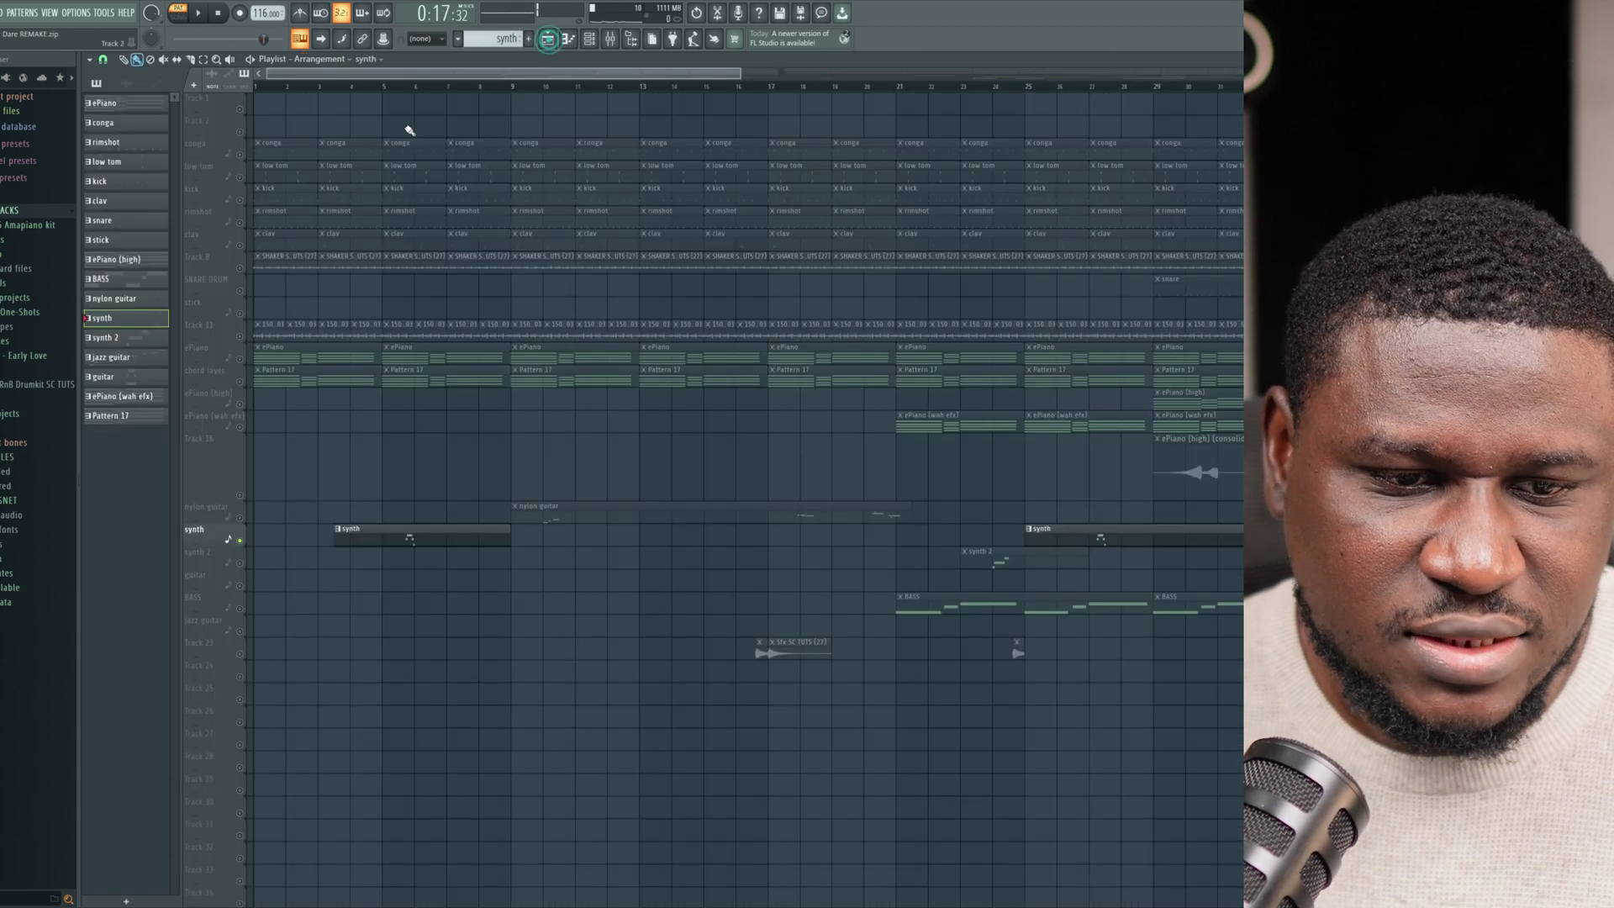
left_click(383, 86)
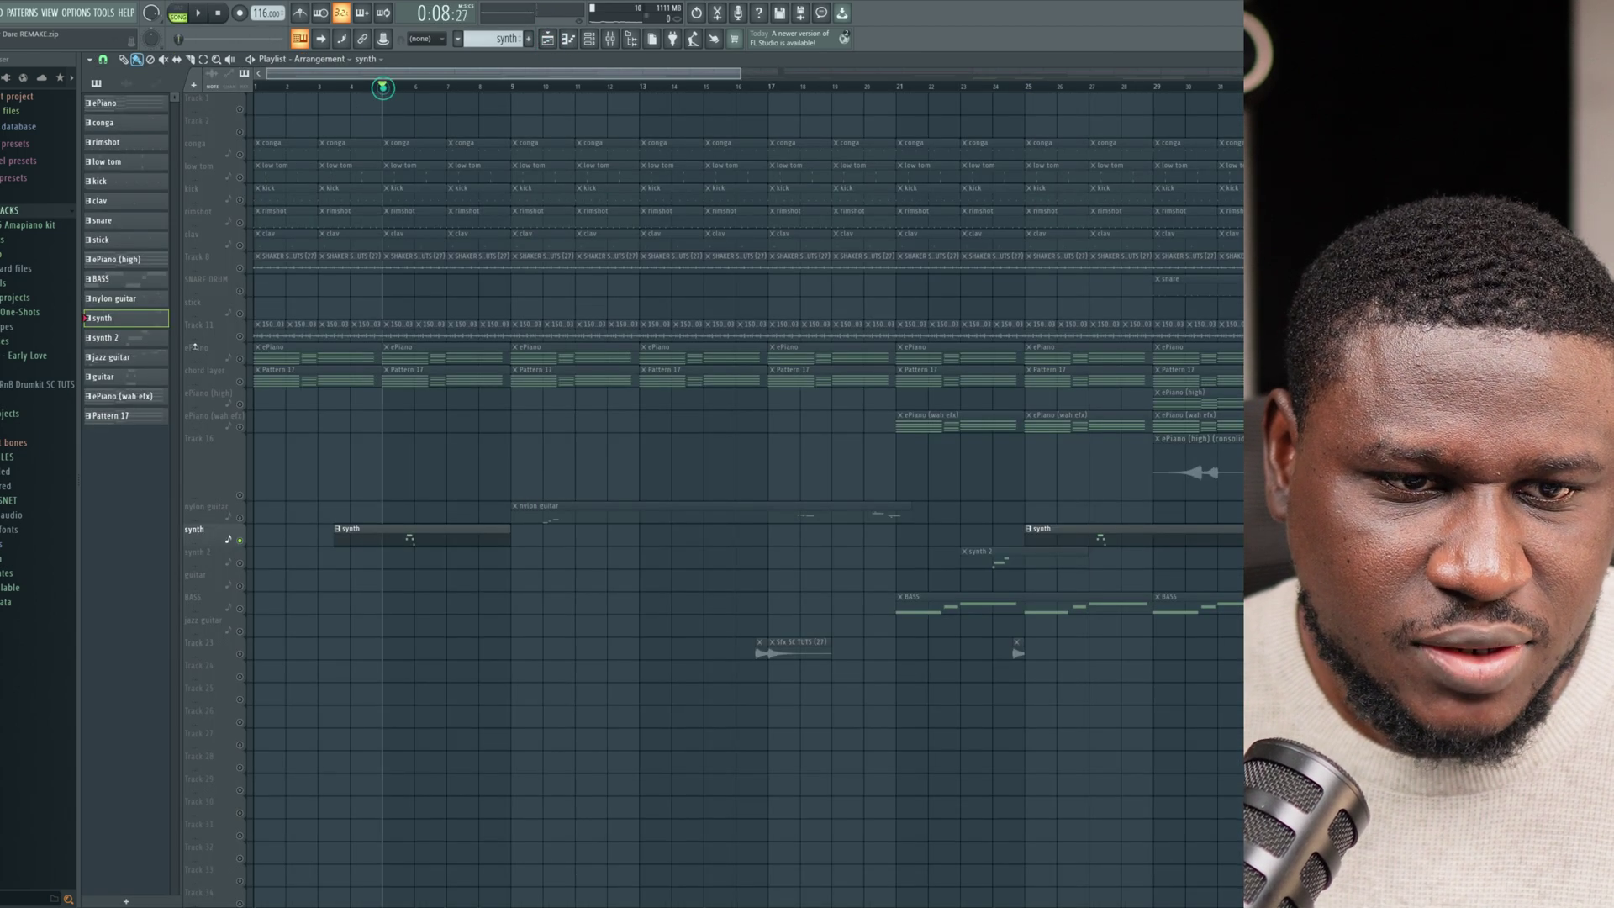
right_click(242, 545)
key("space")
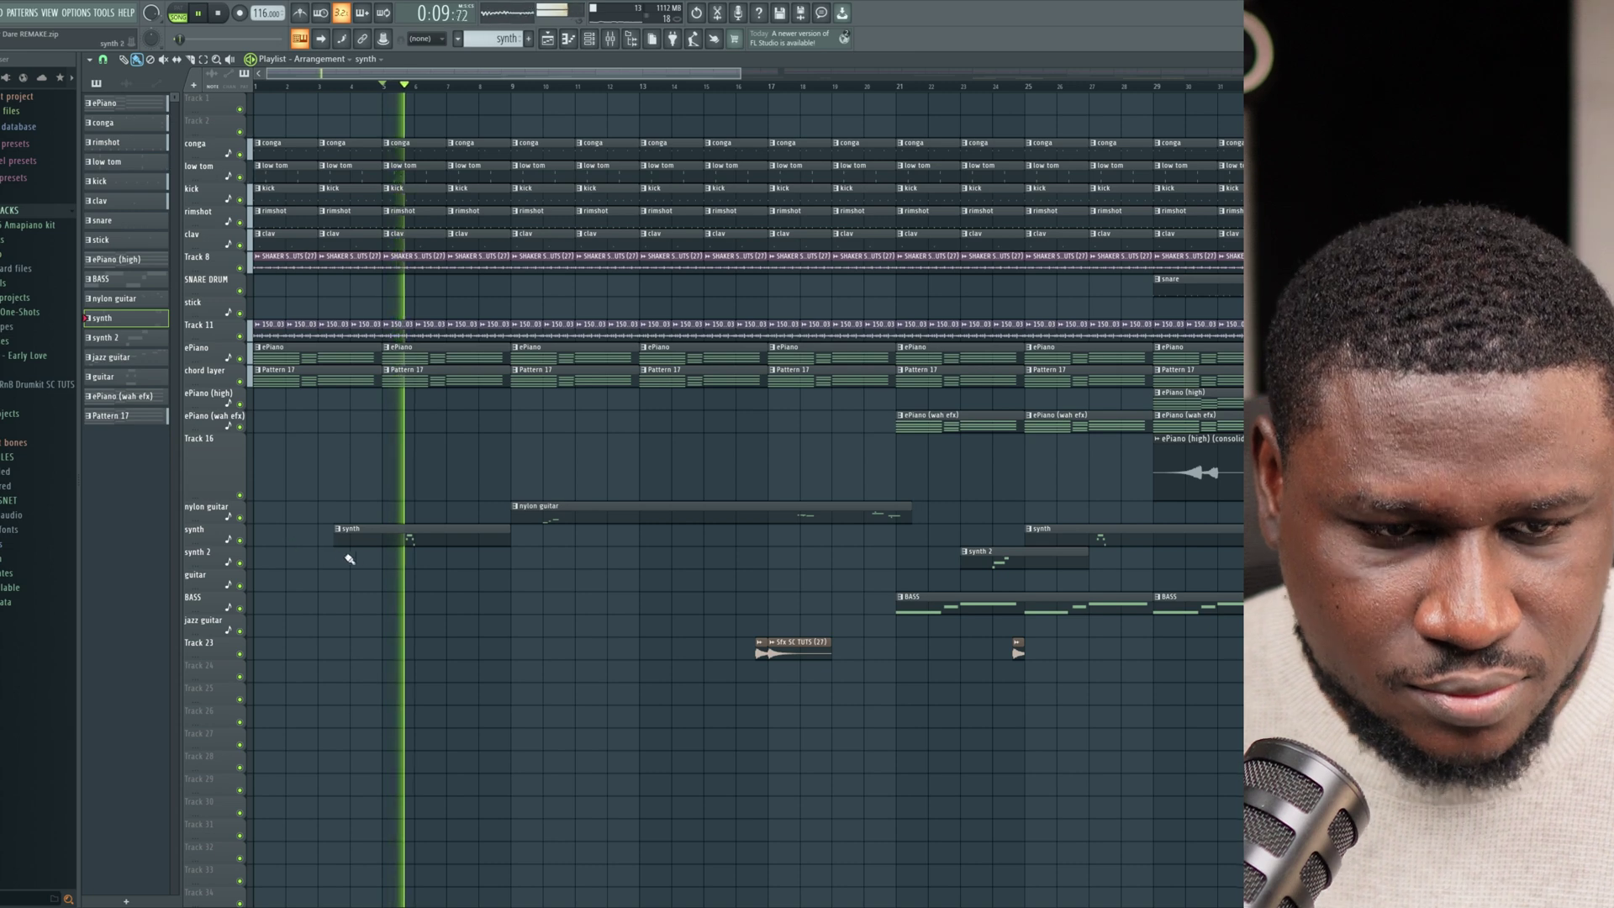
key("space")
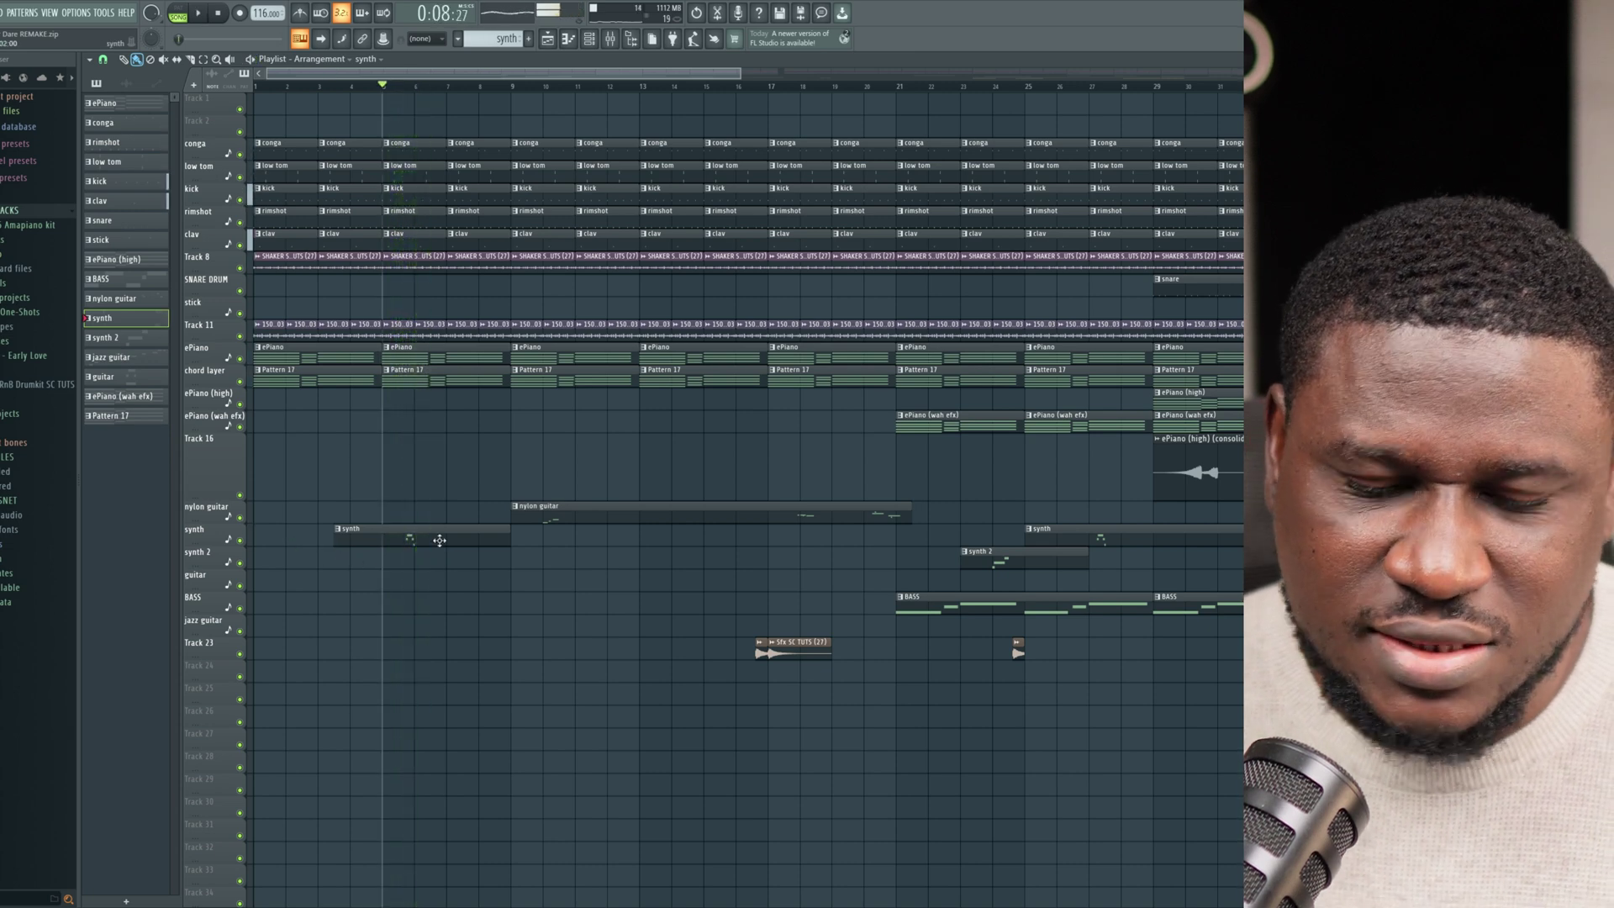
key("space")
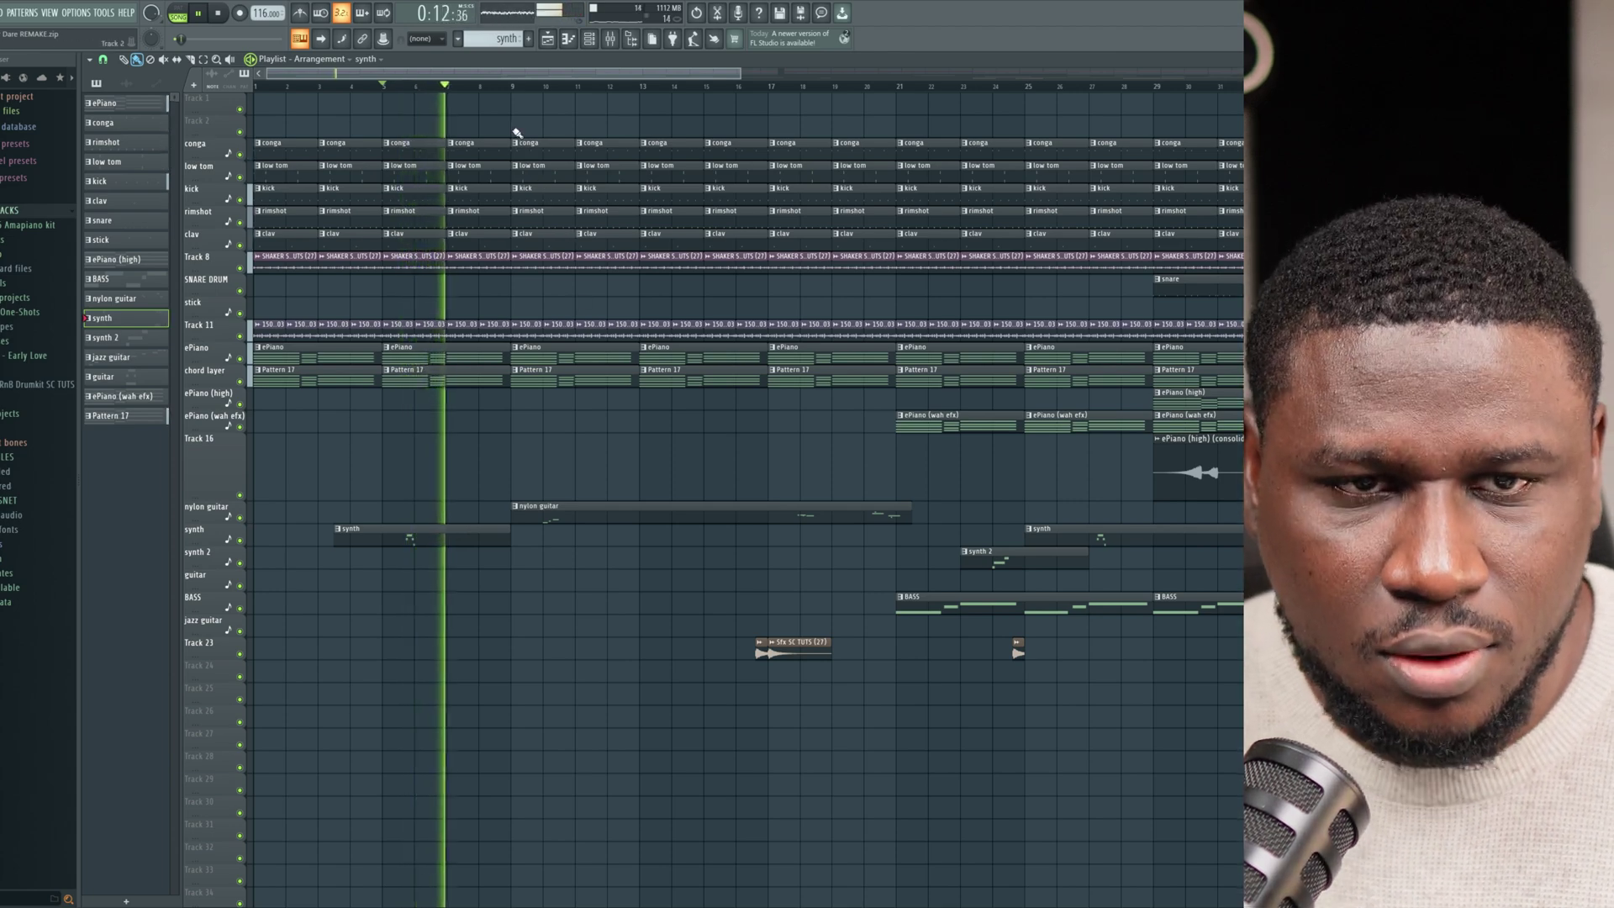
key("space")
Set the playback position to bar 9 and examine the FLEX preset used by the nylon guitar.
left_click(511, 84)
left_click(544, 514)
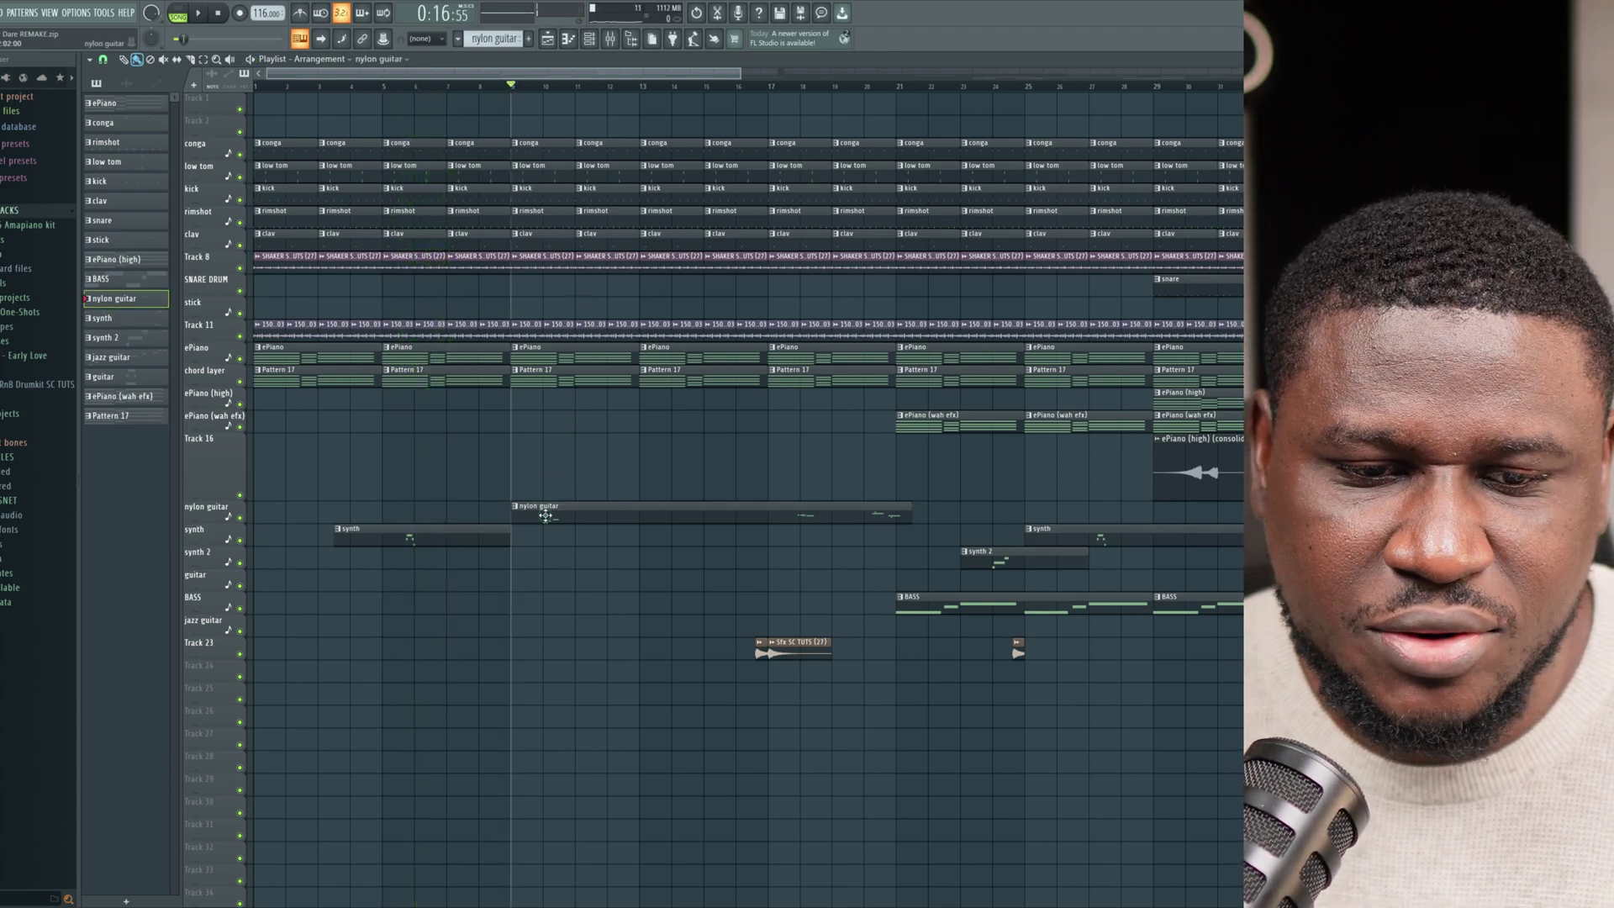
left_click(589, 38)
left_click(675, 644)
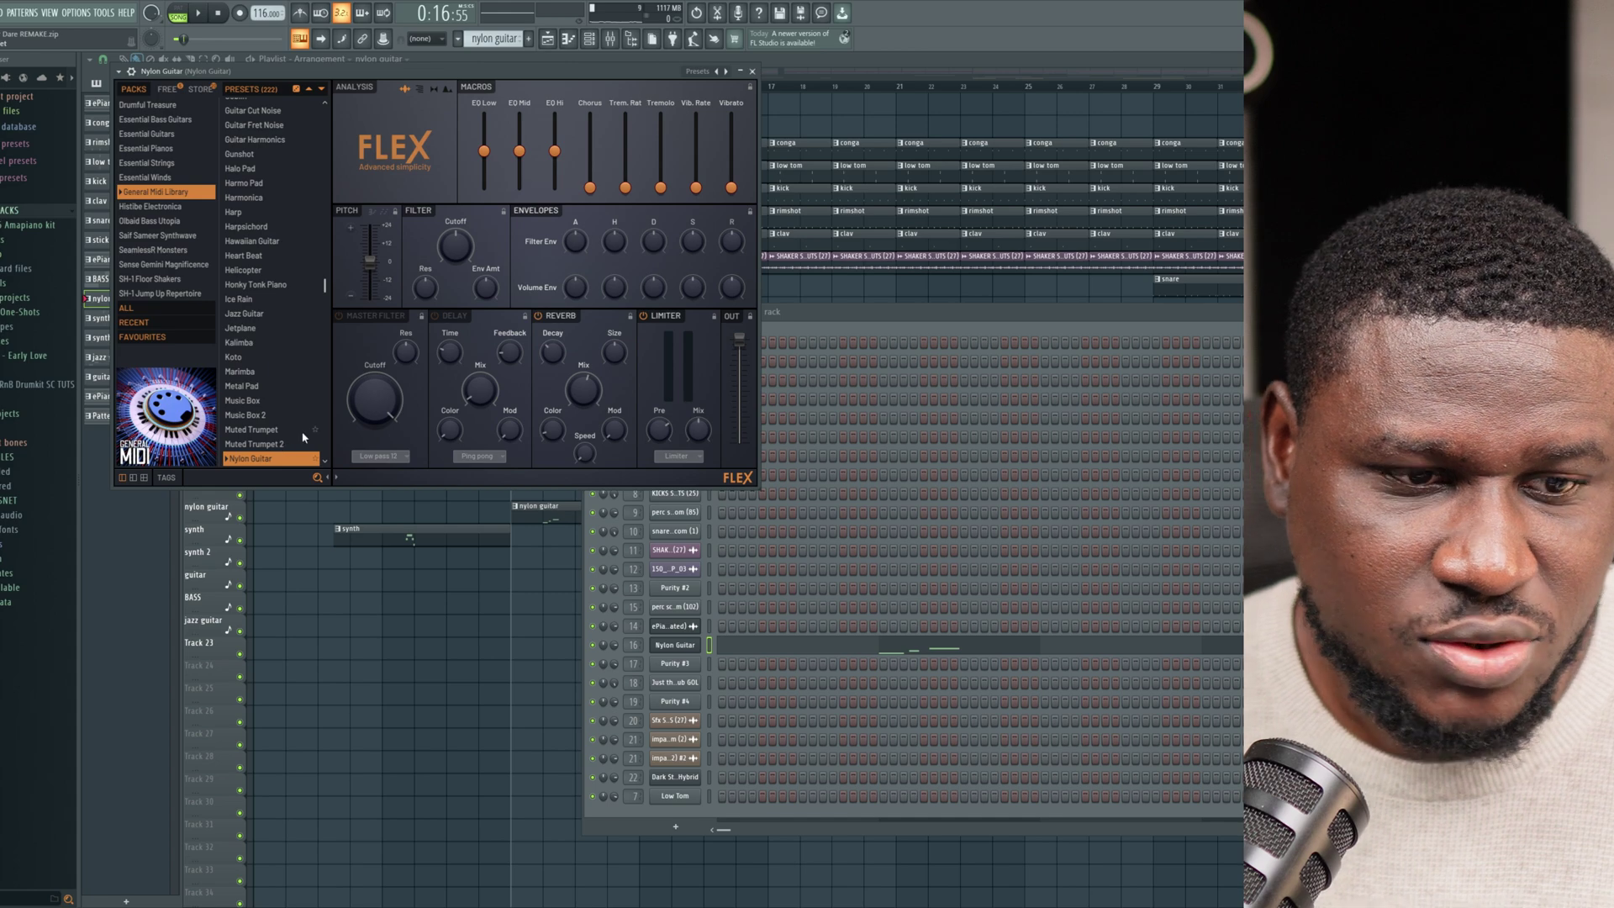
scroll(304, 436, "down", 4)
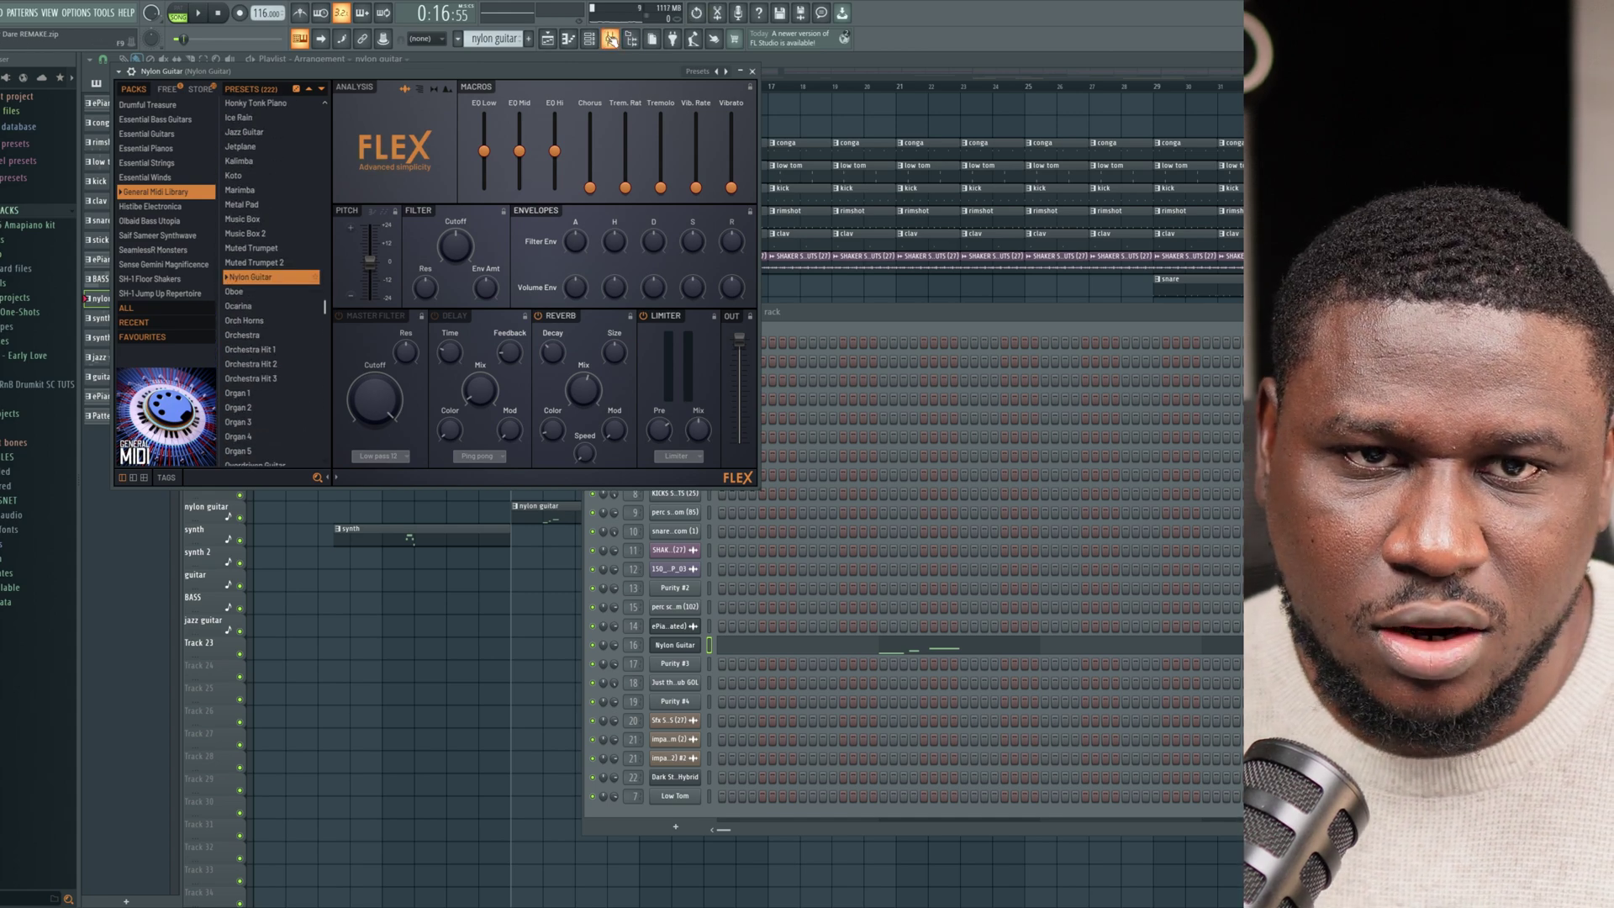
Inspect the nylon guitar's Fruity Parametric EQ 2 and Fruity Reeverb 2 effects, and close all open windows.
left_click(610, 38)
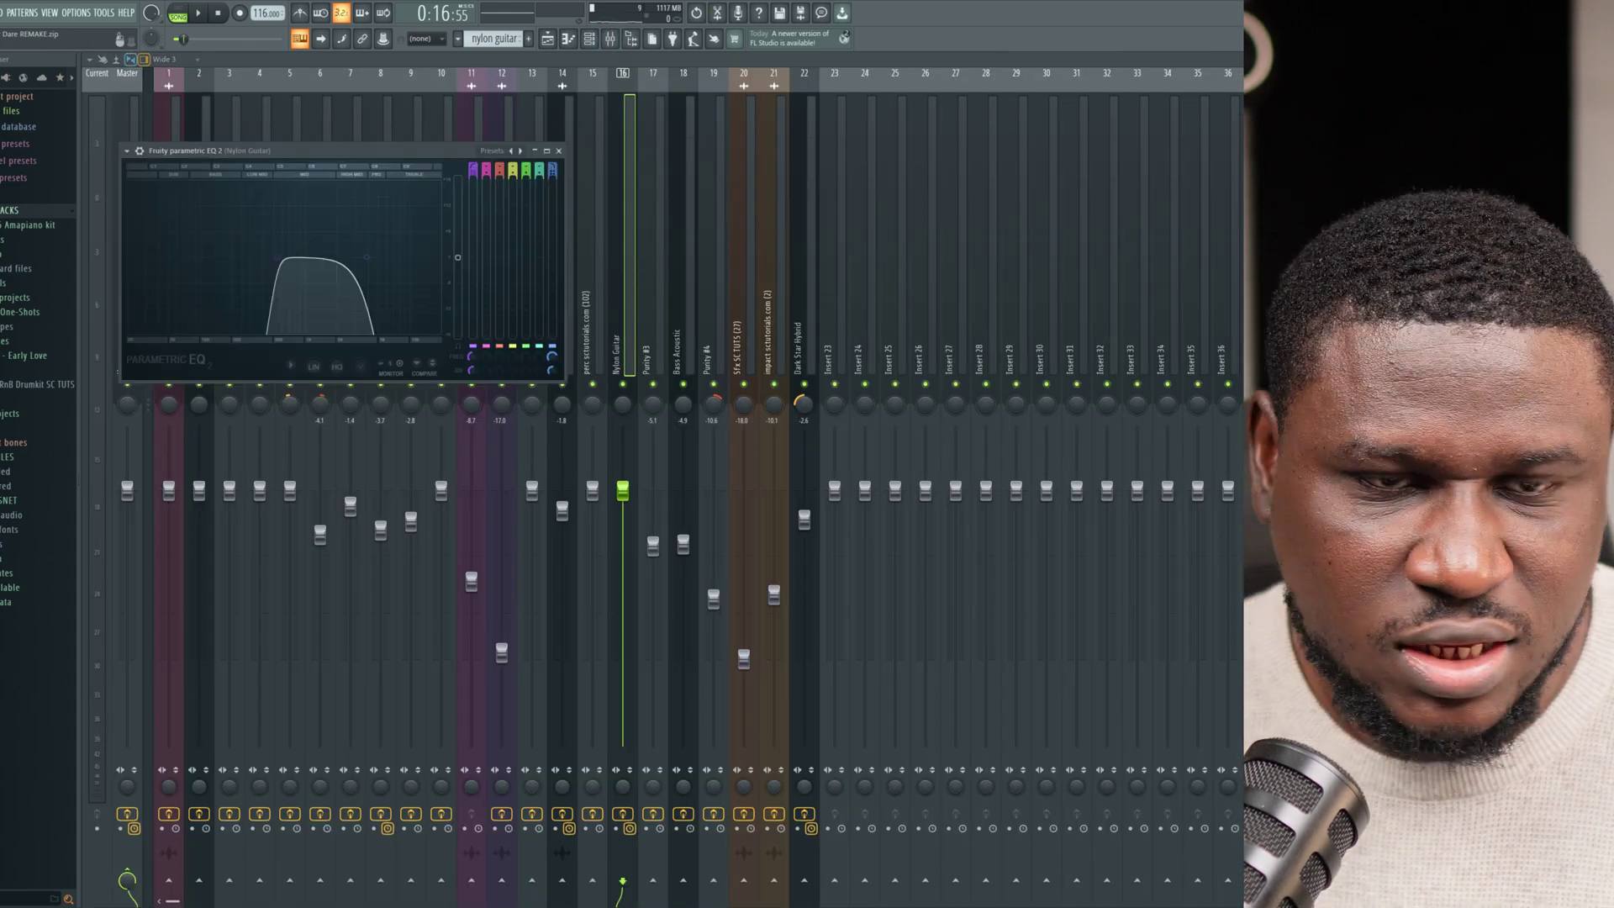
key("Escape")
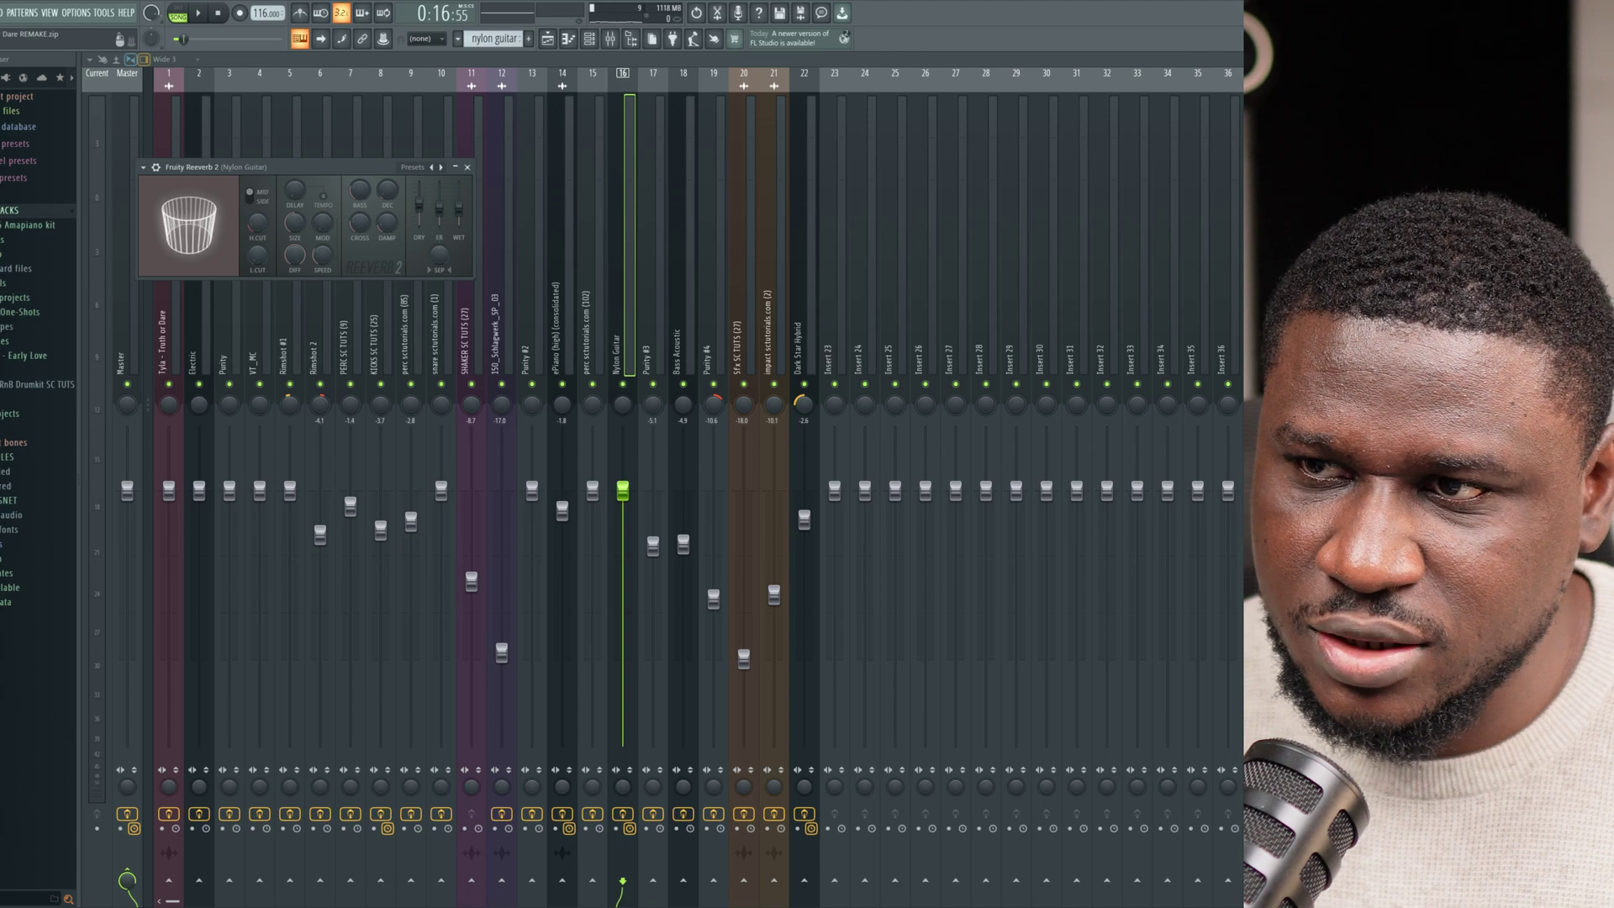
key("Escape")
key("F12")
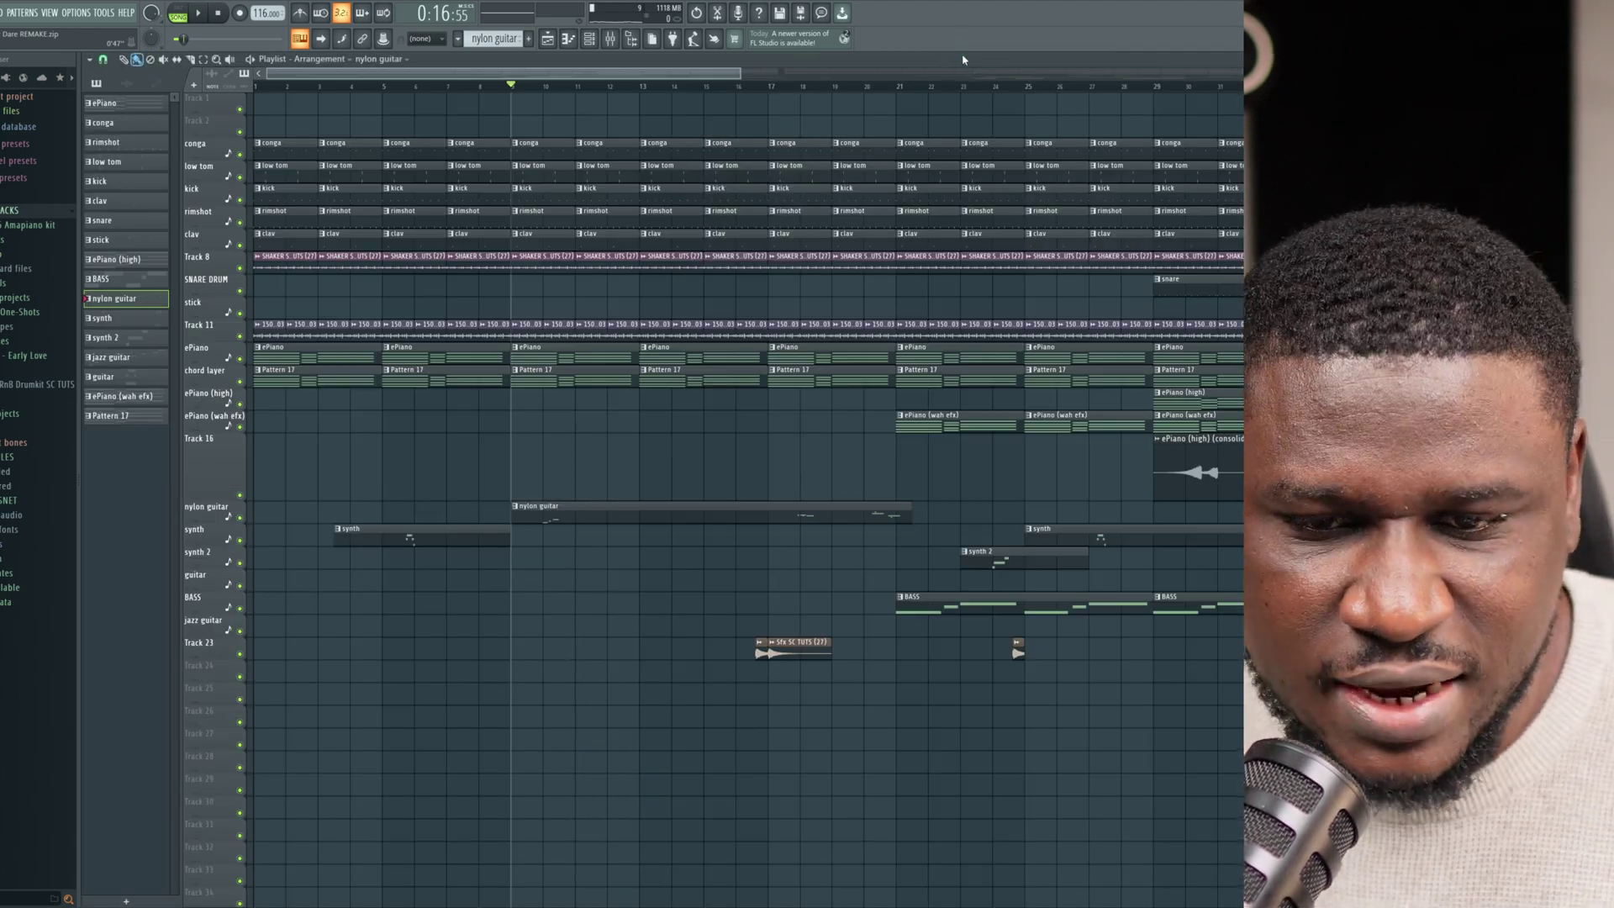
Play the arrangement from bar 9, open the nylon guitar notes and replay the first phrase.
key("space")
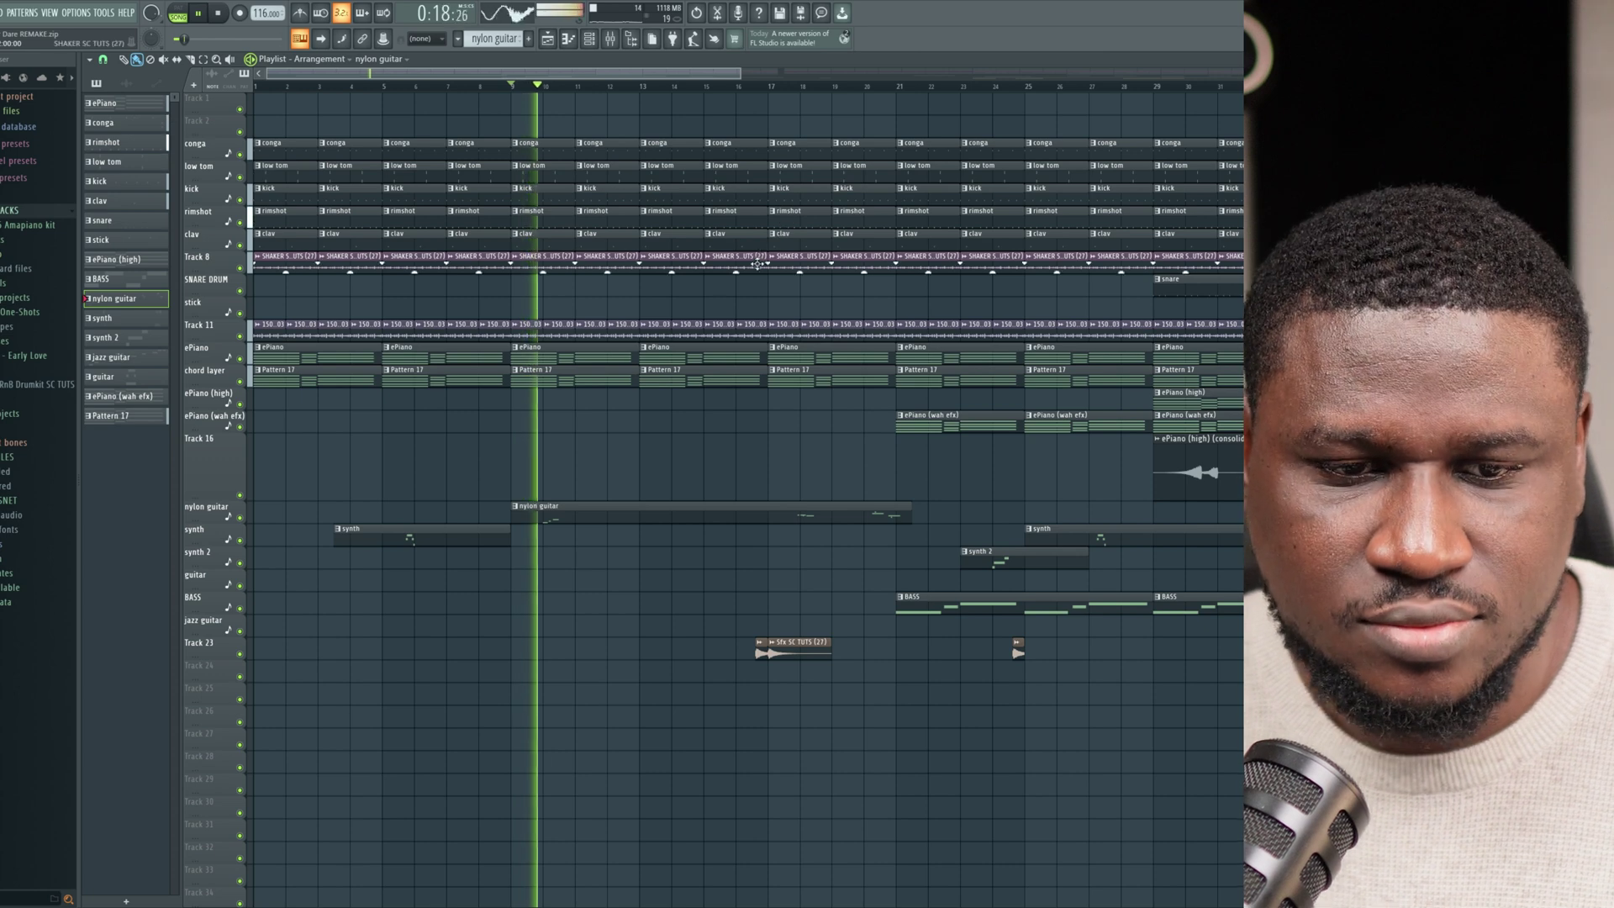
double_click(553, 517)
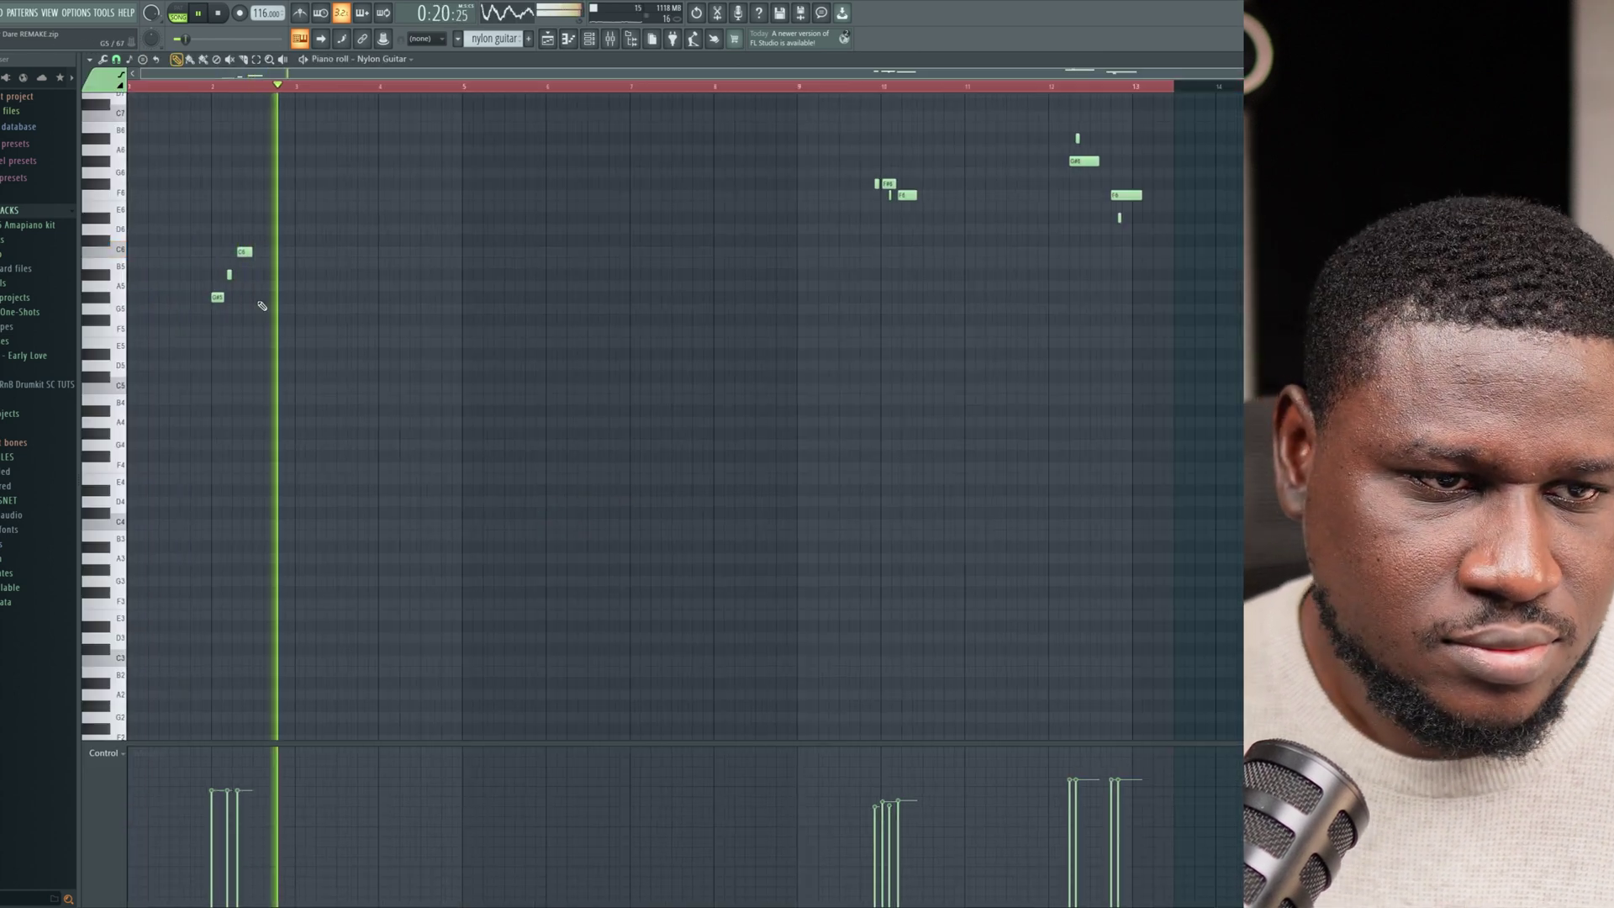
scroll(194, 185, "up", 3)
left_click(187, 85)
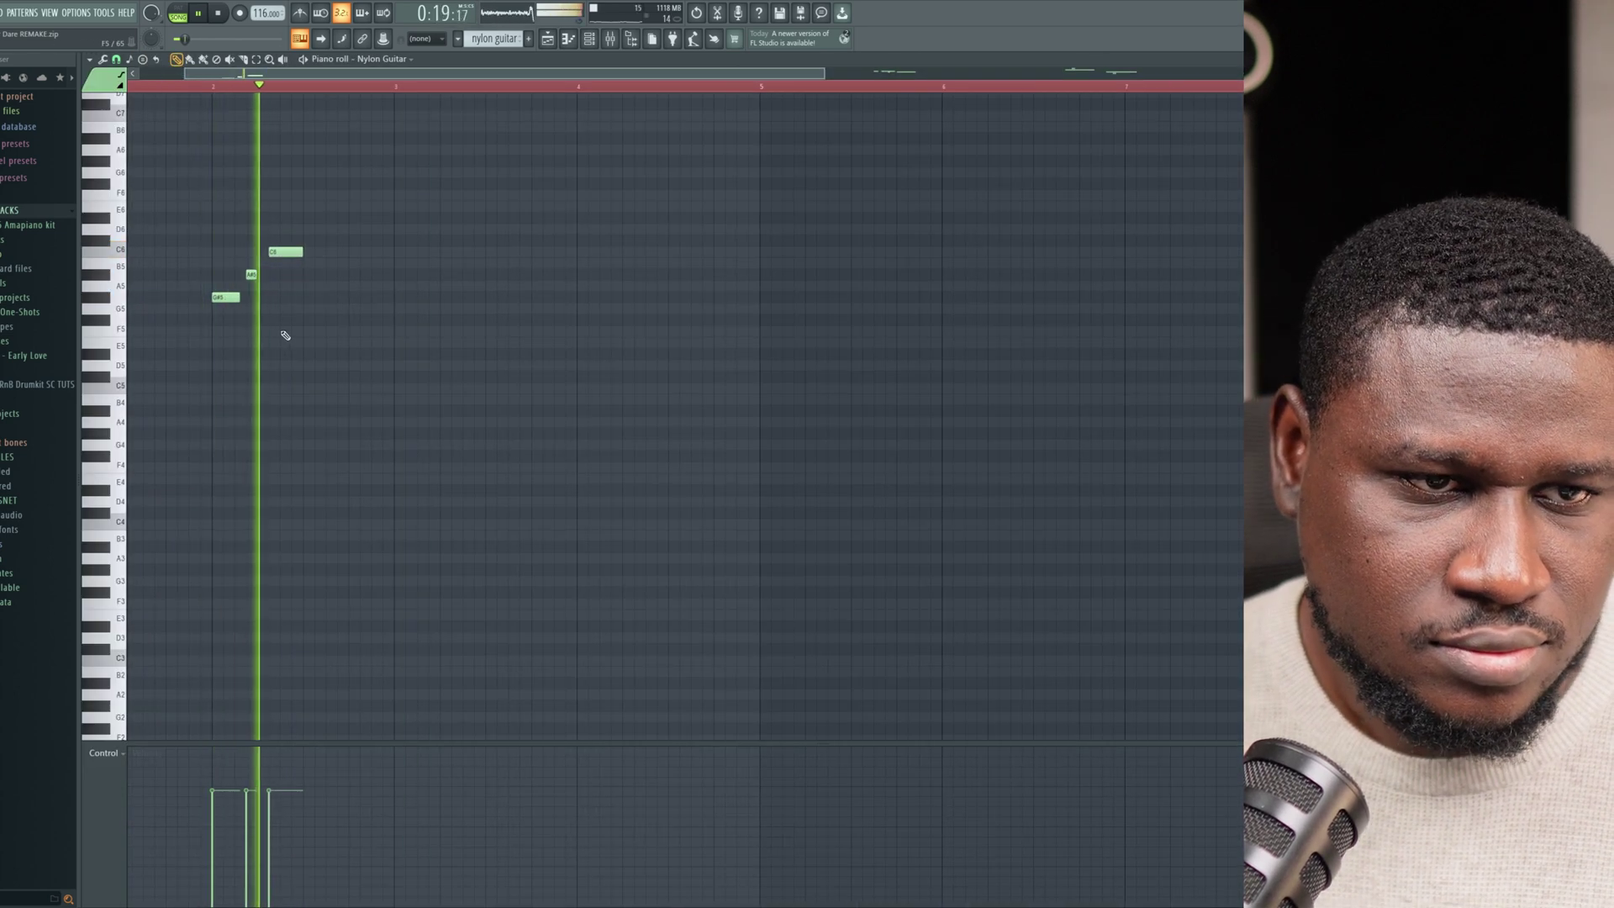
Play the nylon guitar phrases around bars 10 and 12 of its pattern in context while viewing the notes.
scroll(286, 336, "down", 3)
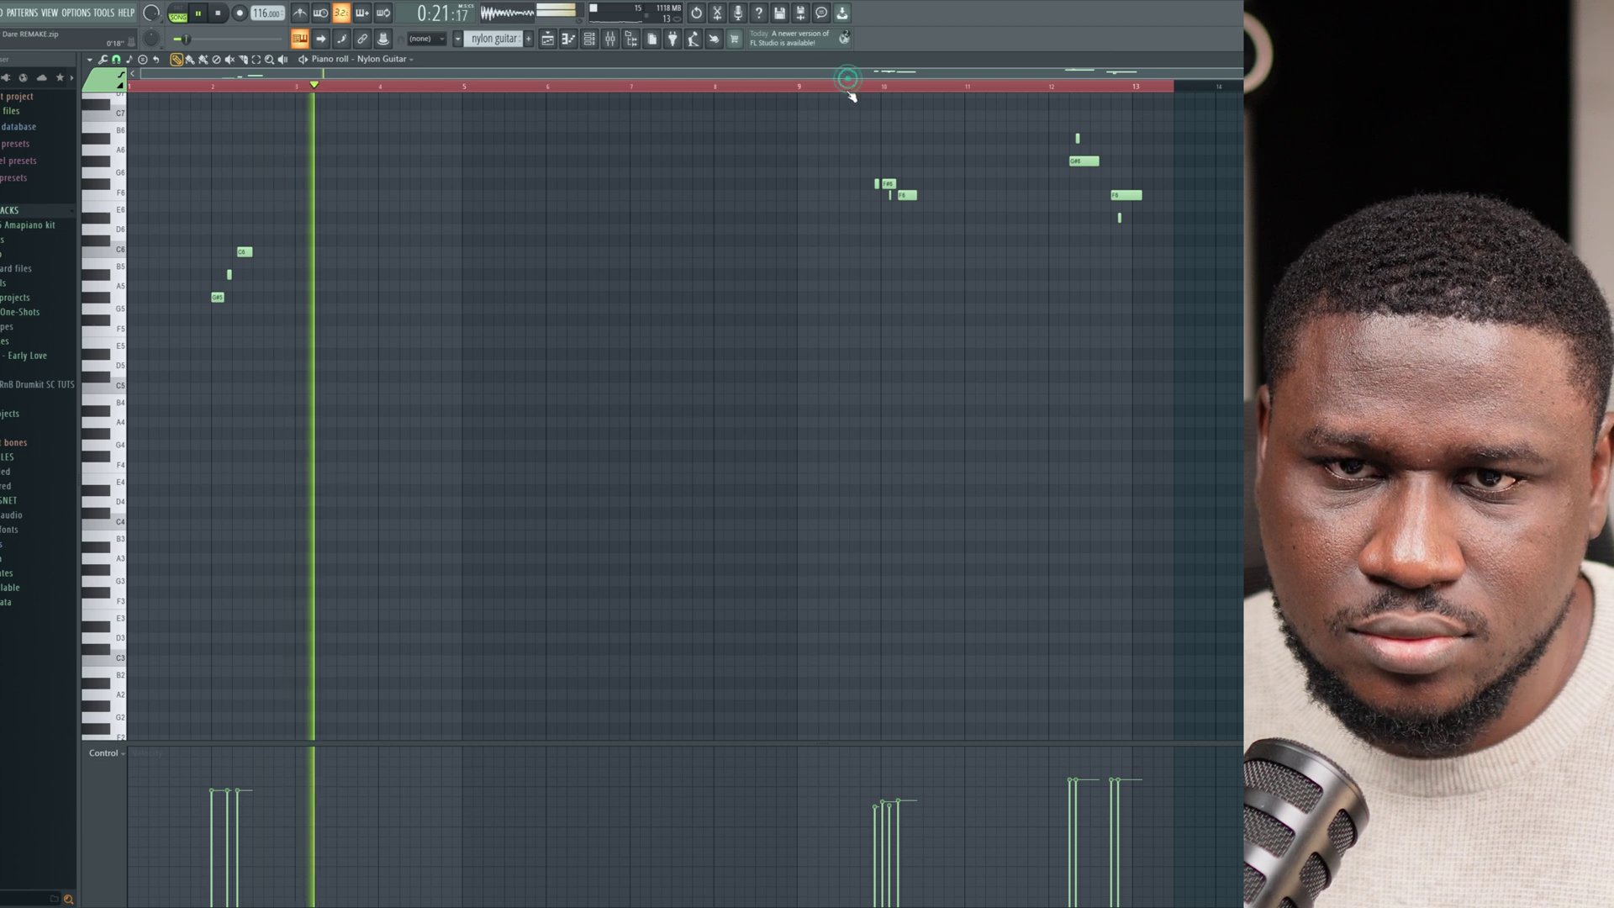
left_click(849, 85)
scroll(995, 256, "up", 2)
scroll(920, 287, "down", 2)
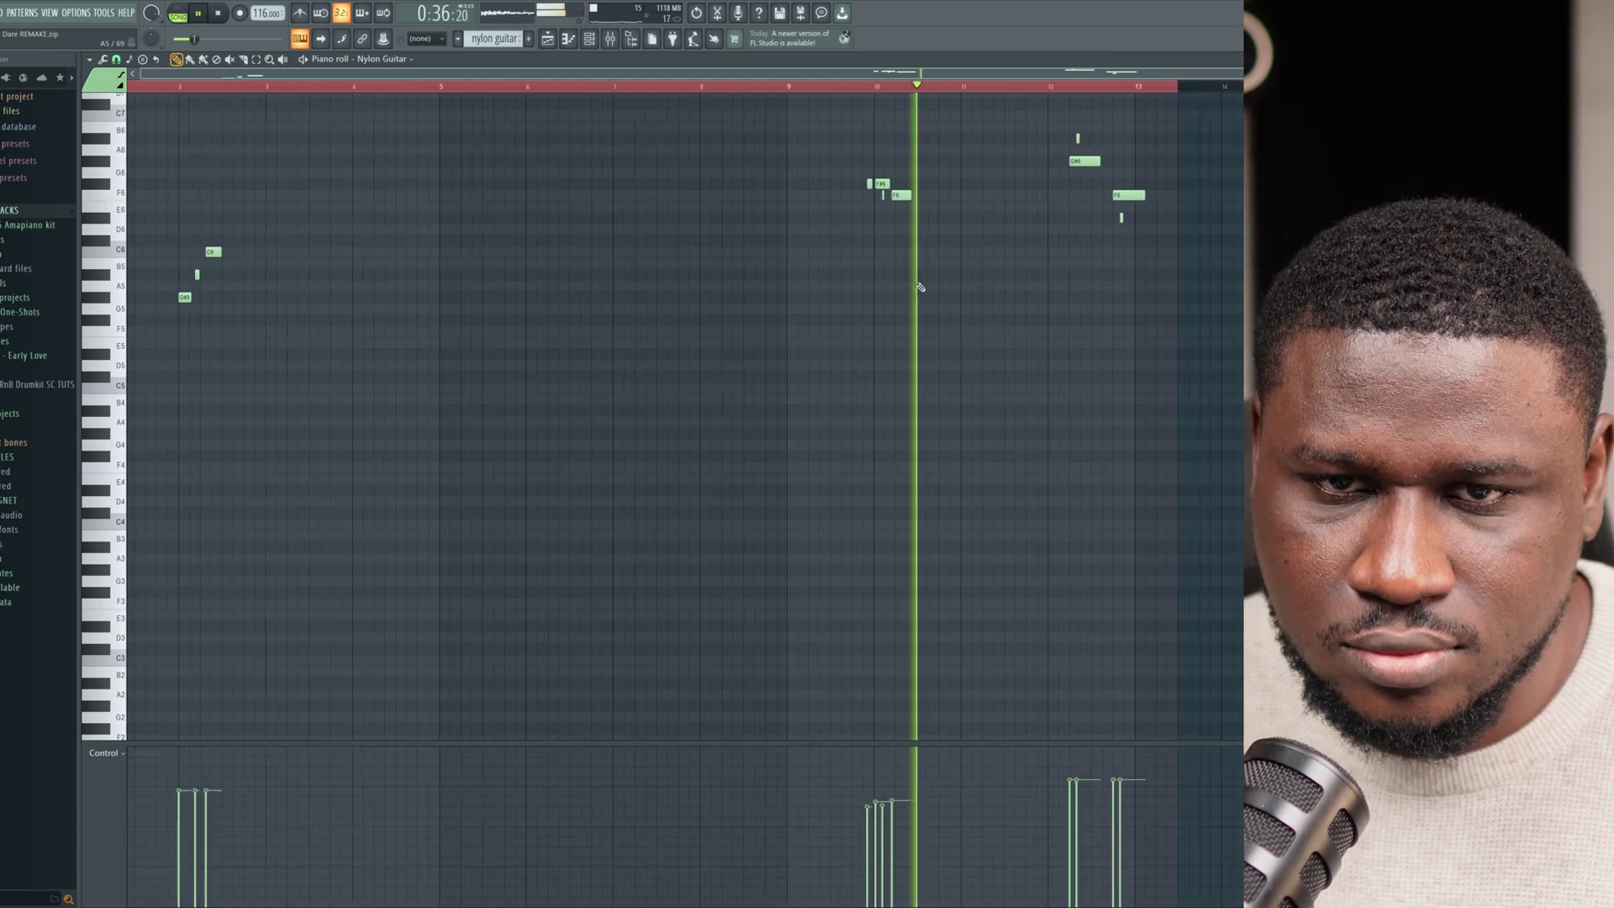
left_click(1047, 87)
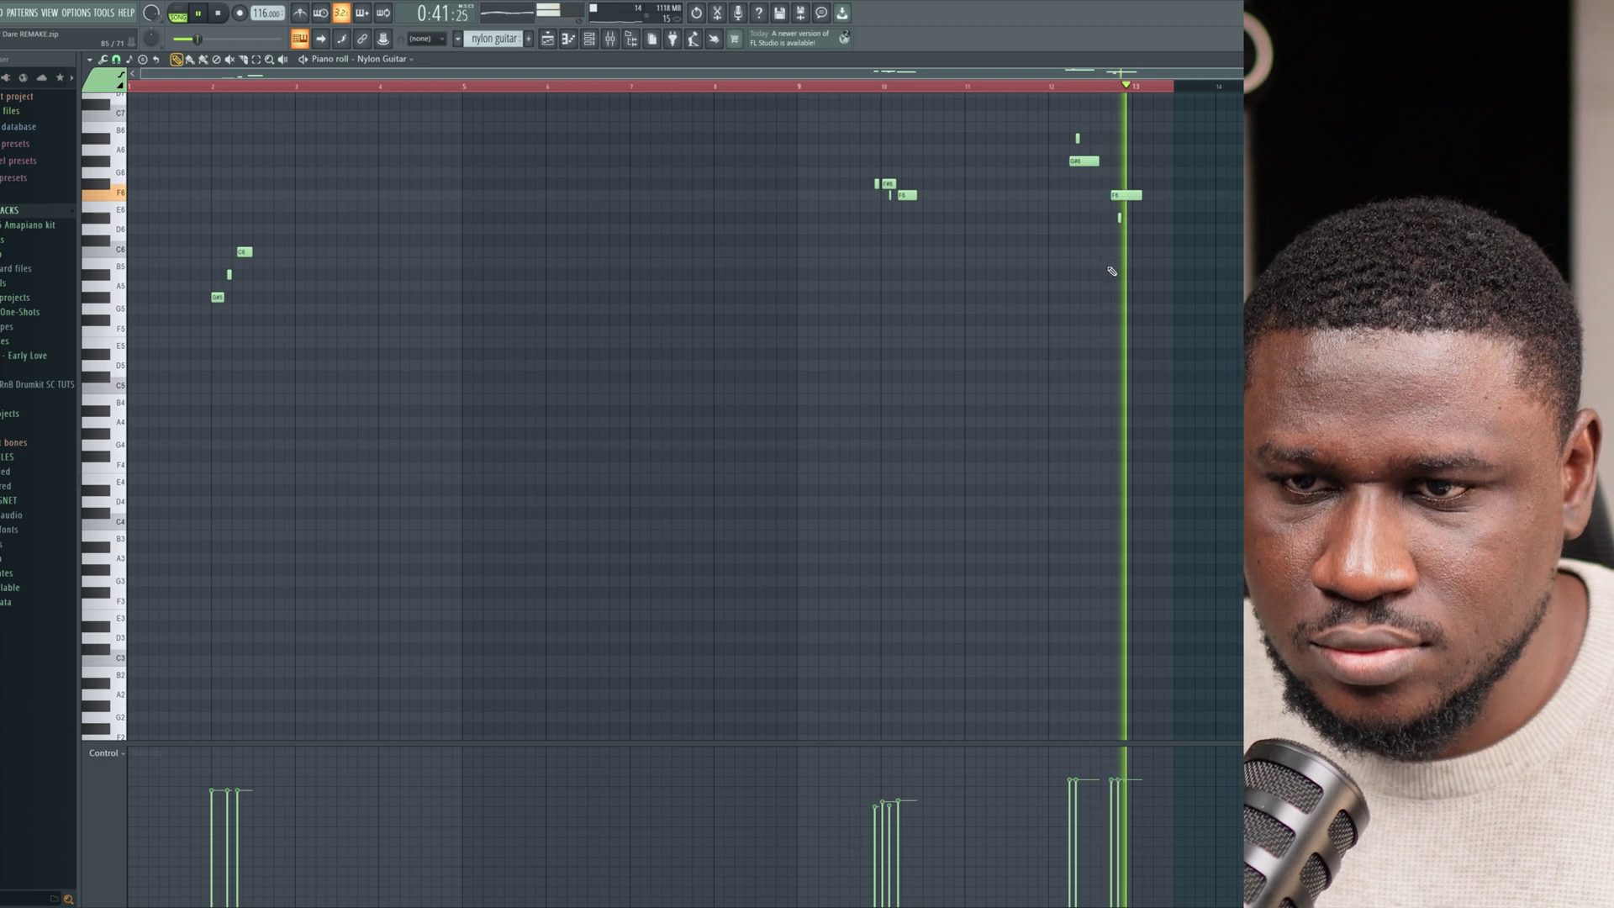
key("space")
Switch to pattern playback, play the nylon guitar's last phrase alone from bar 12 and examine its notes closely.
scroll(1127, 252, "up", 4)
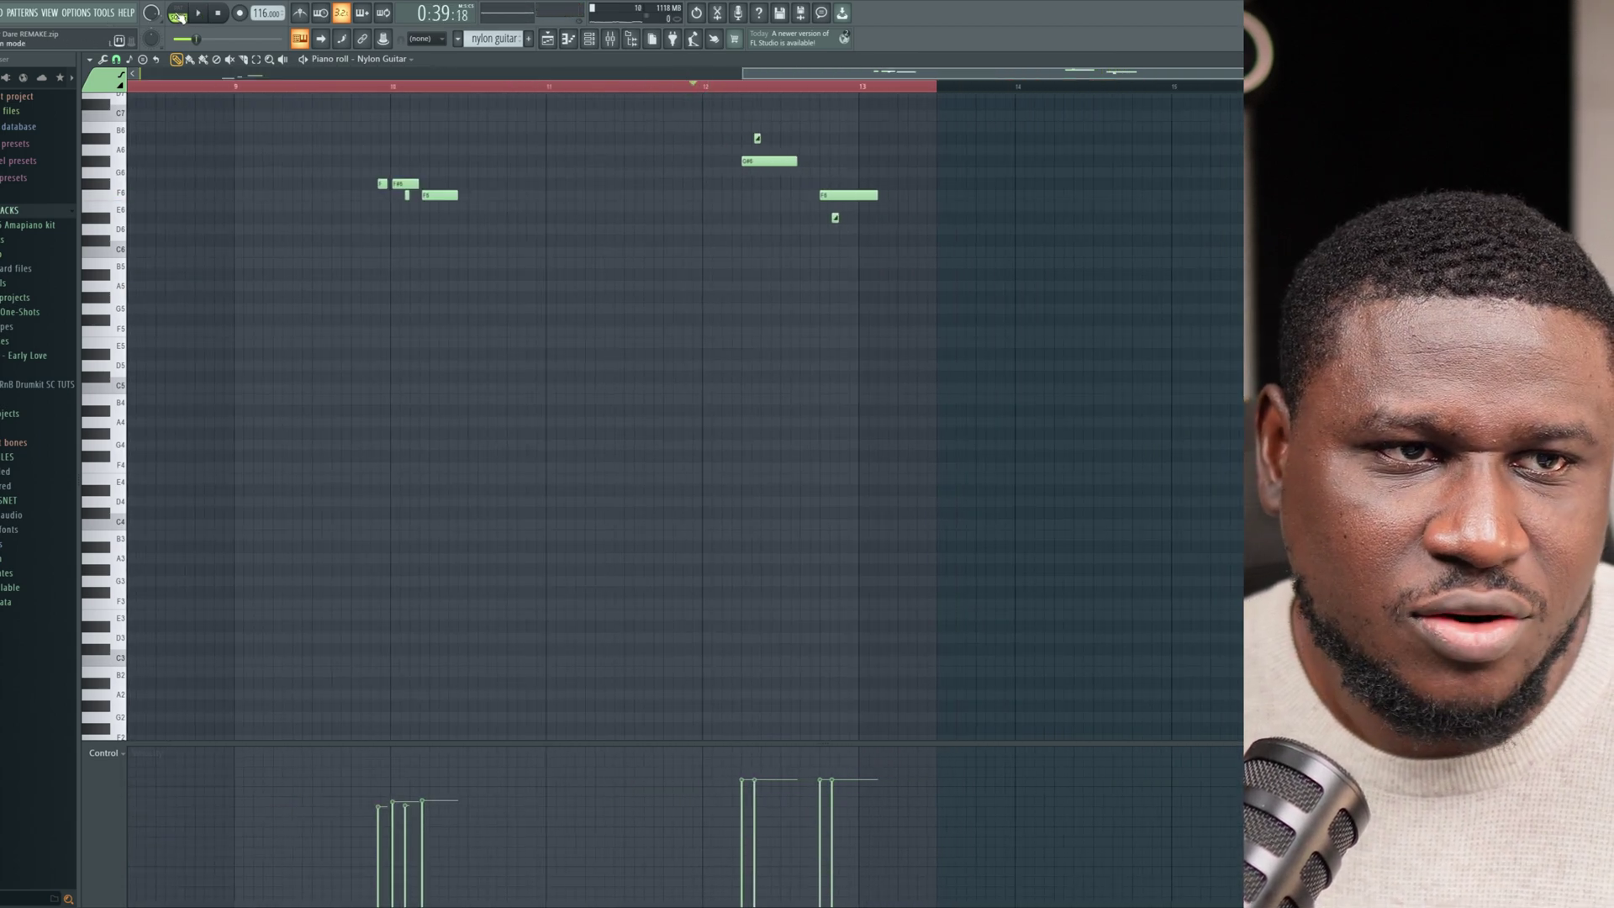
left_click(178, 14)
left_click(704, 87)
key("space")
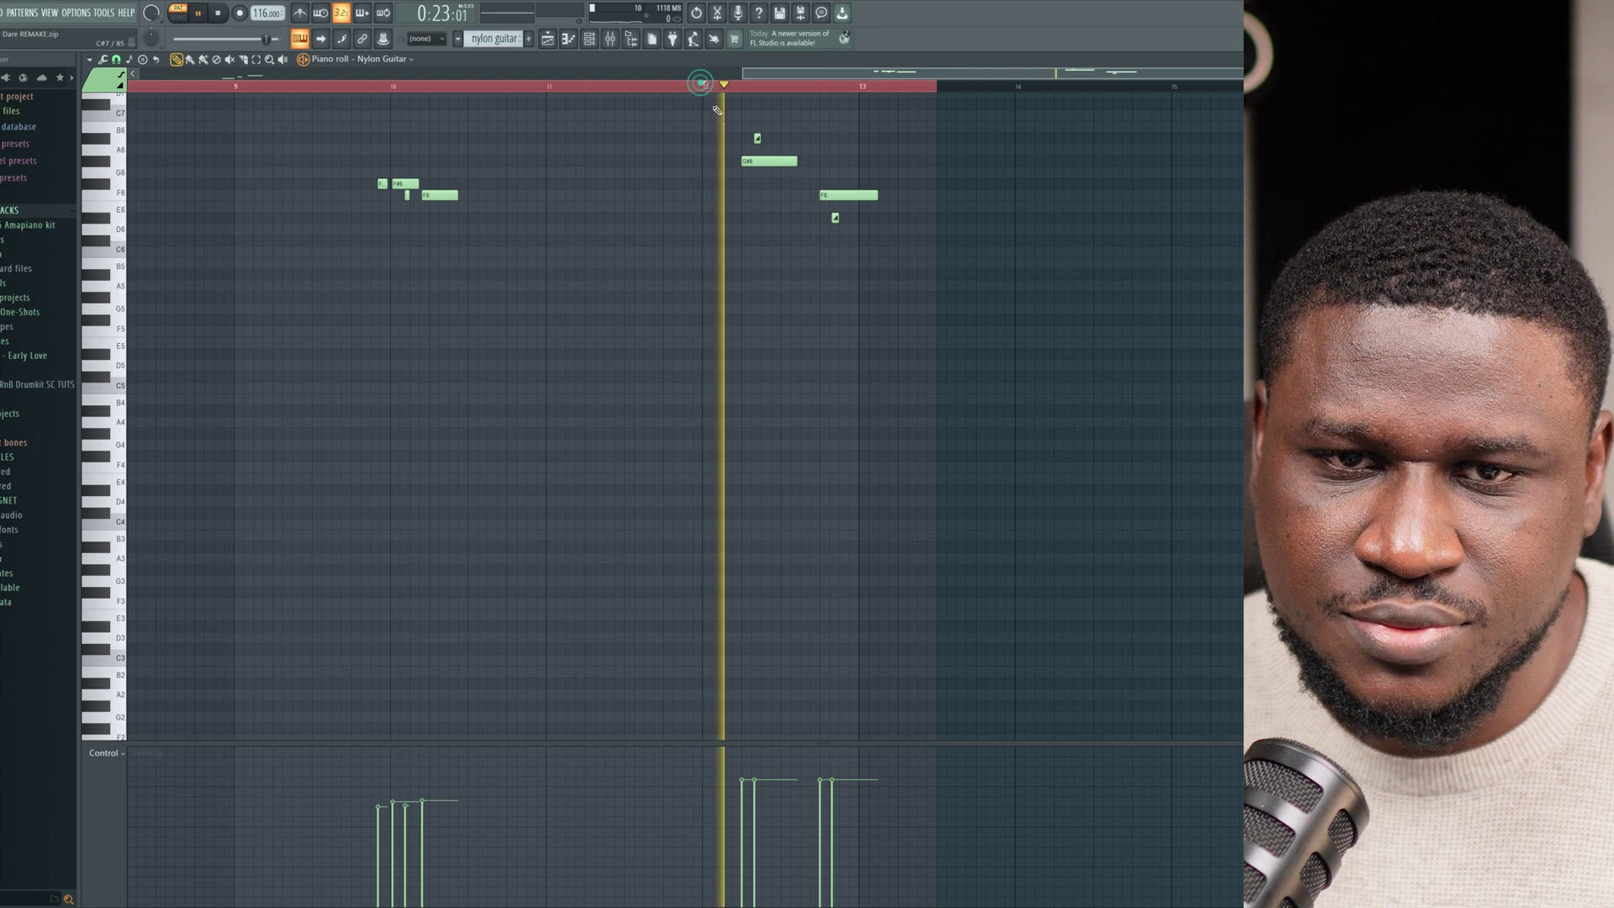
scroll(829, 253, "up", 1)
scroll(830, 260, "up", 2)
key("space")
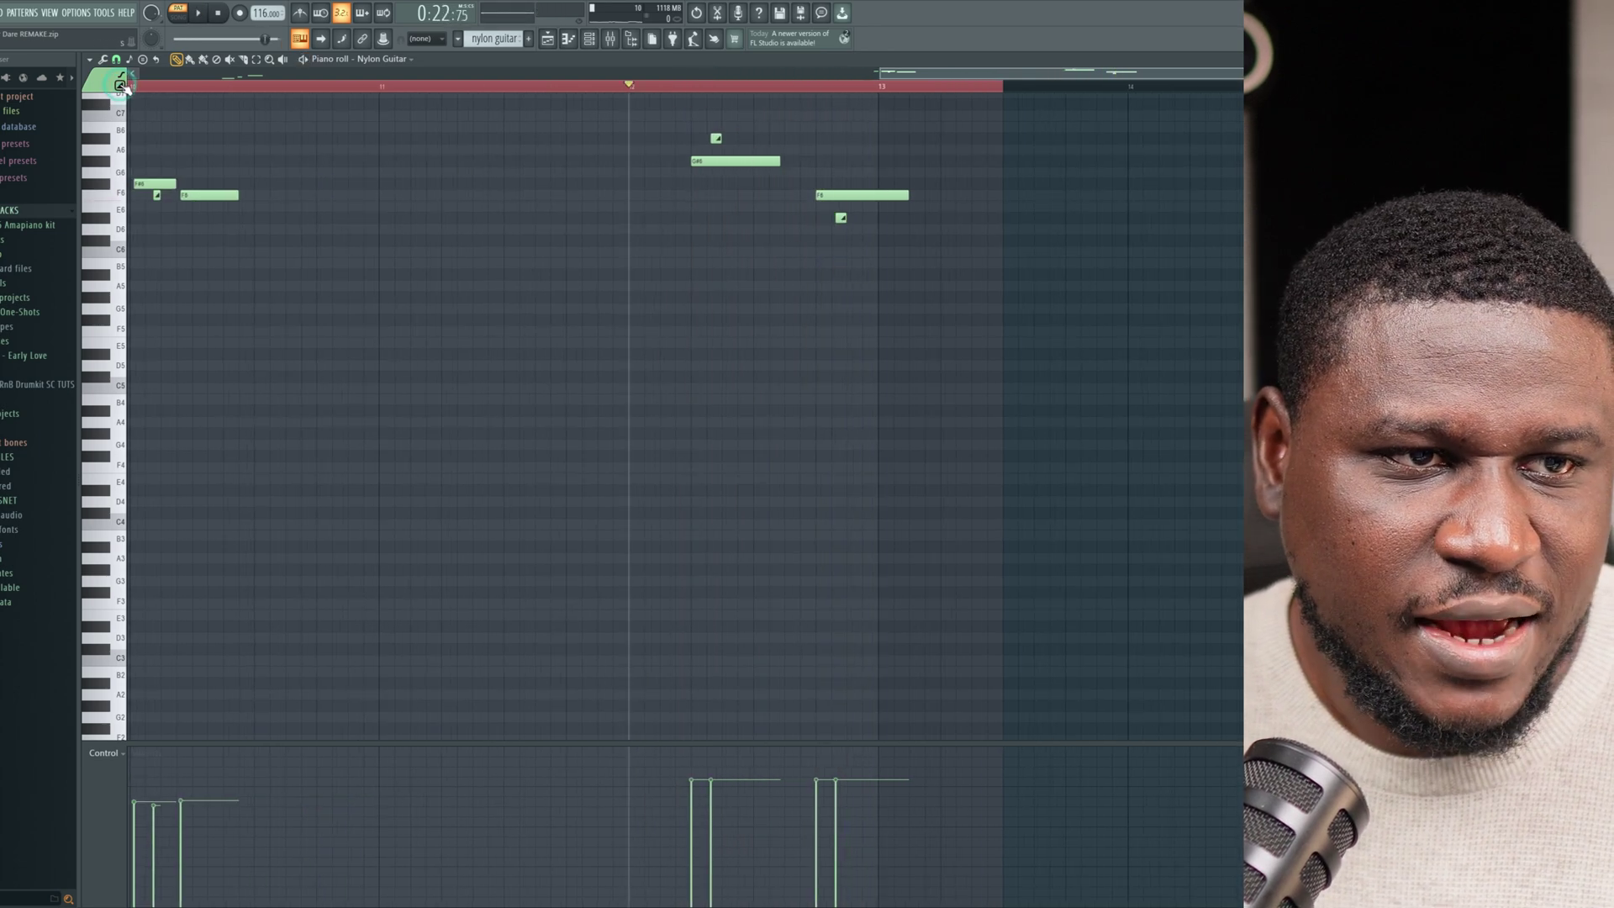
scroll(706, 138, "up", 3)
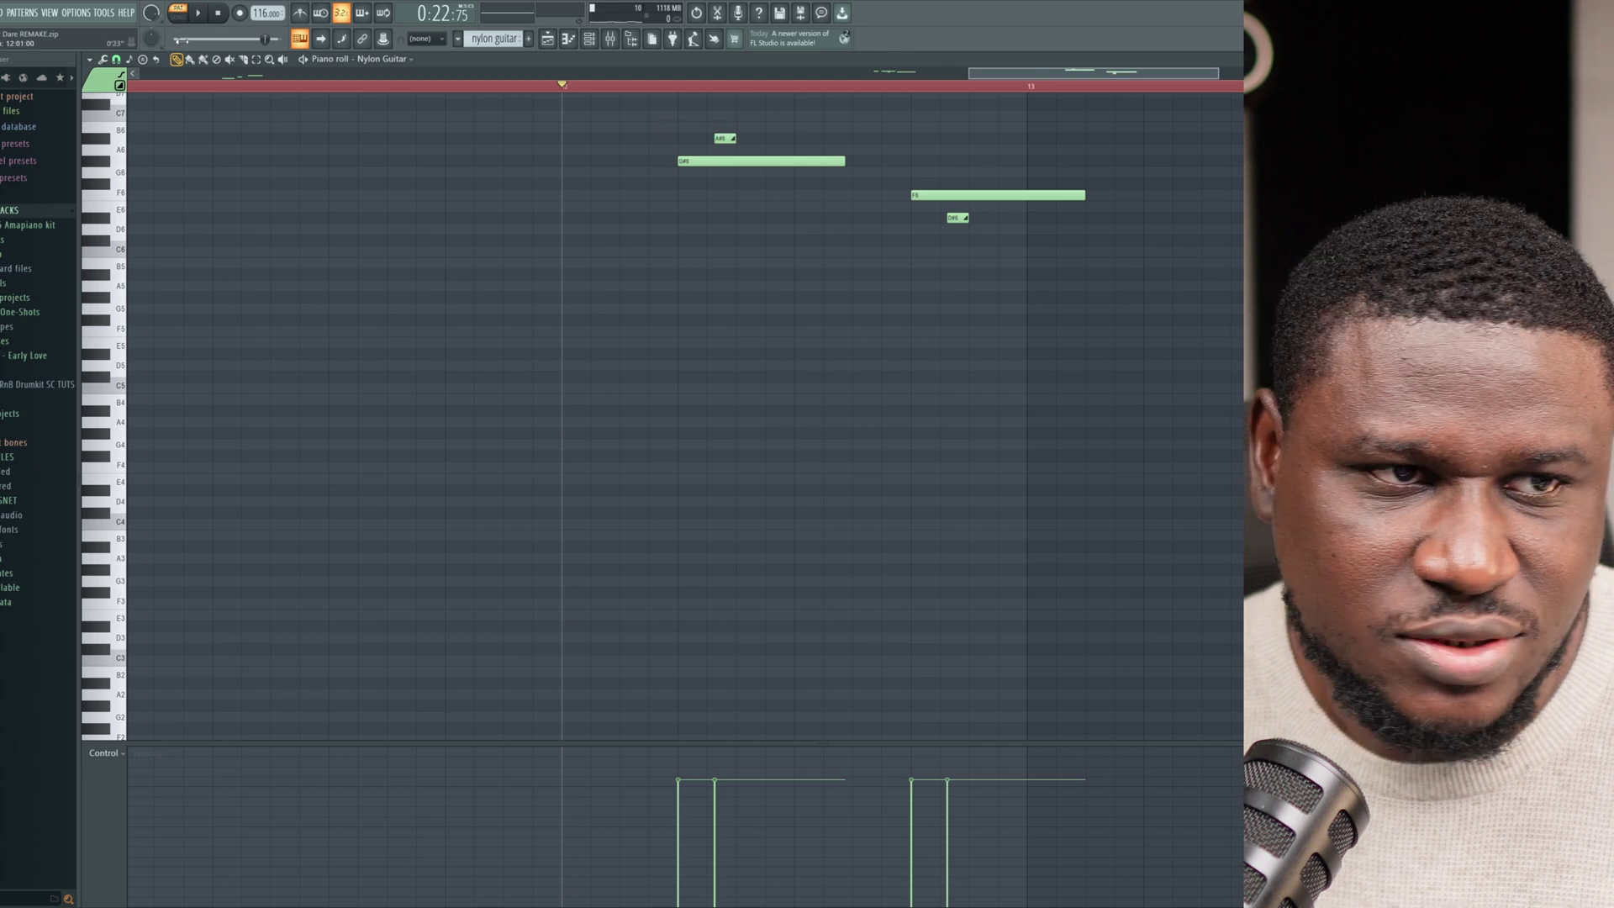
Set the piano roll snap to a finer fraction of a step around the nylon guitar's last phrase.
left_click(117, 60)
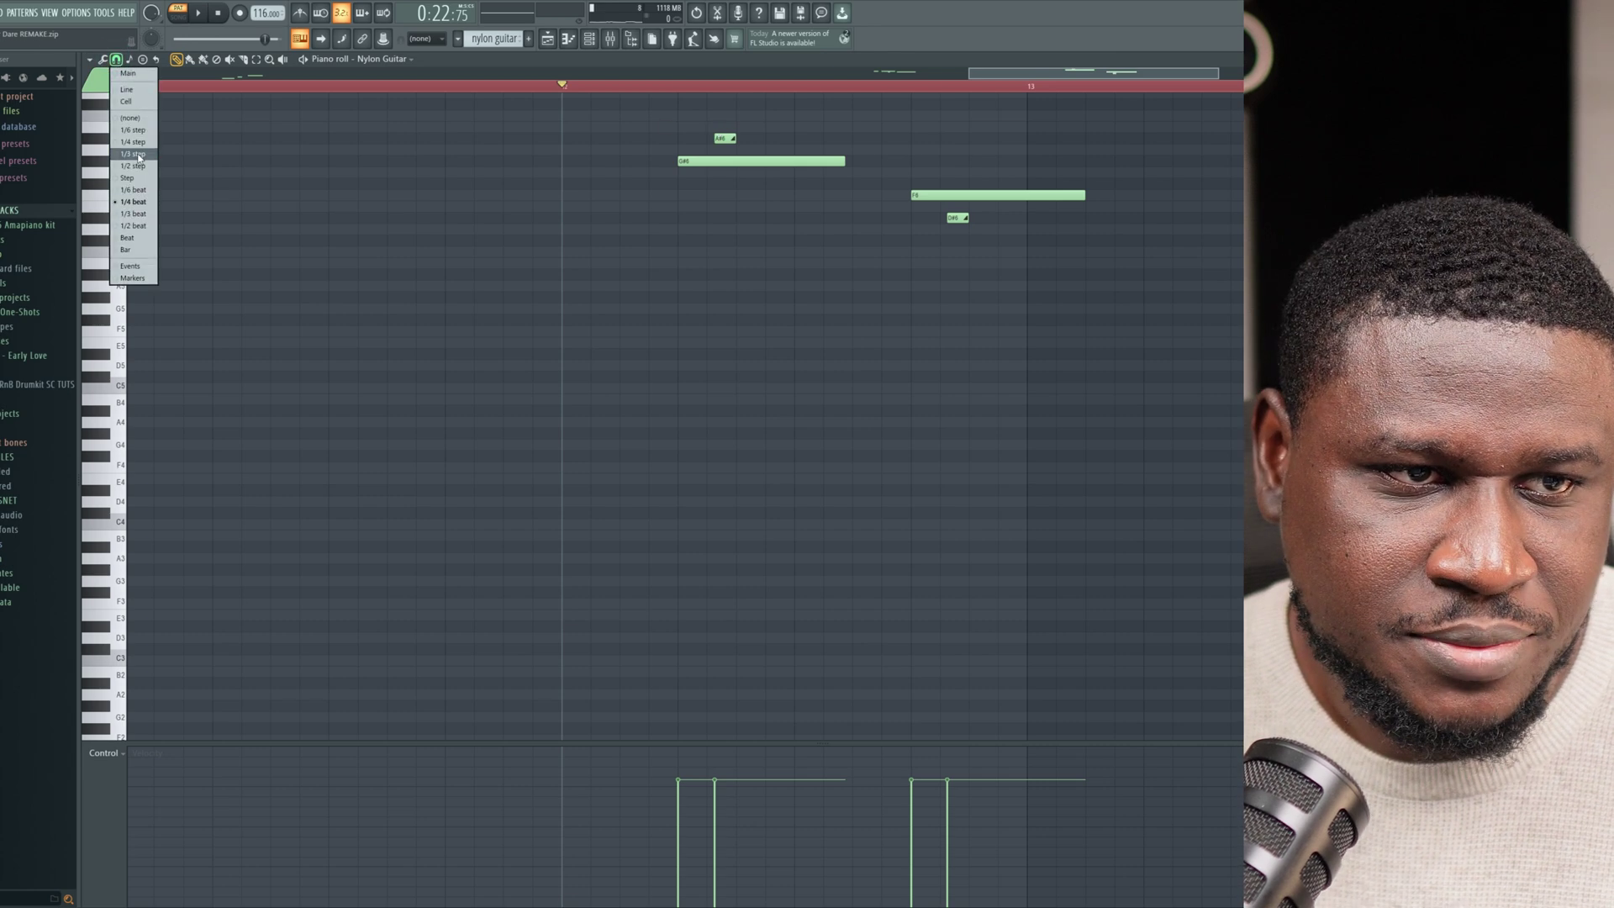
left_click(141, 146)
scroll(656, 192, "up", 3)
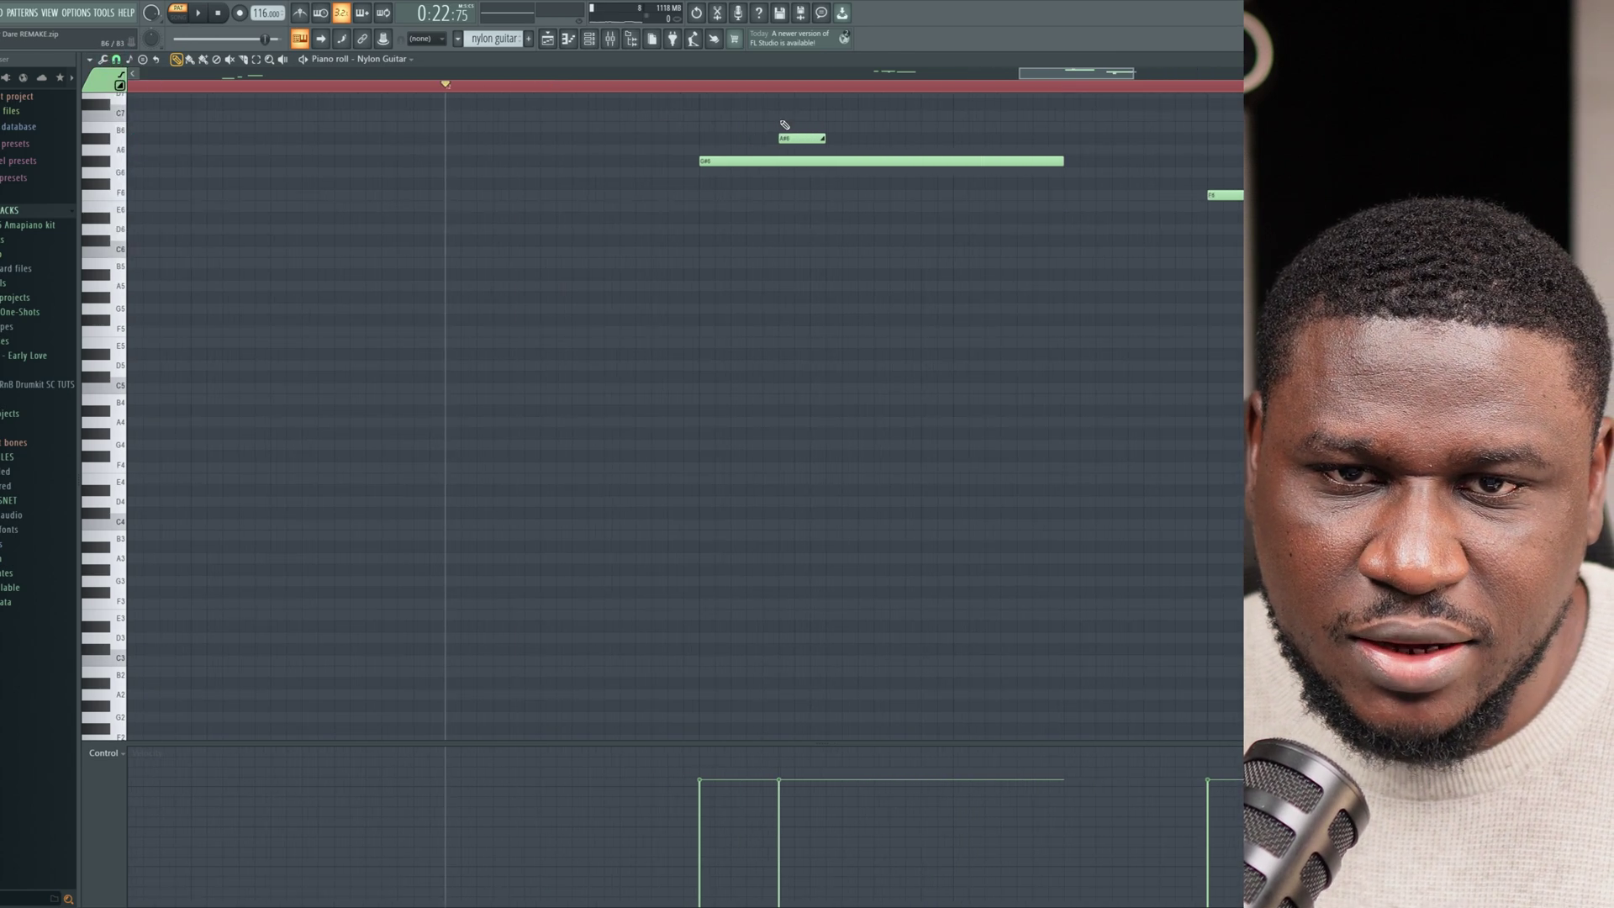
Try a short slide note on C7 and C#7 in place of the A#6 slide over the long G#6 note.
mouse_move(780, 116)
left_mouse_down()
mouse_move(899, 127)
mouse_move(838, 117)
left_mouse_up()
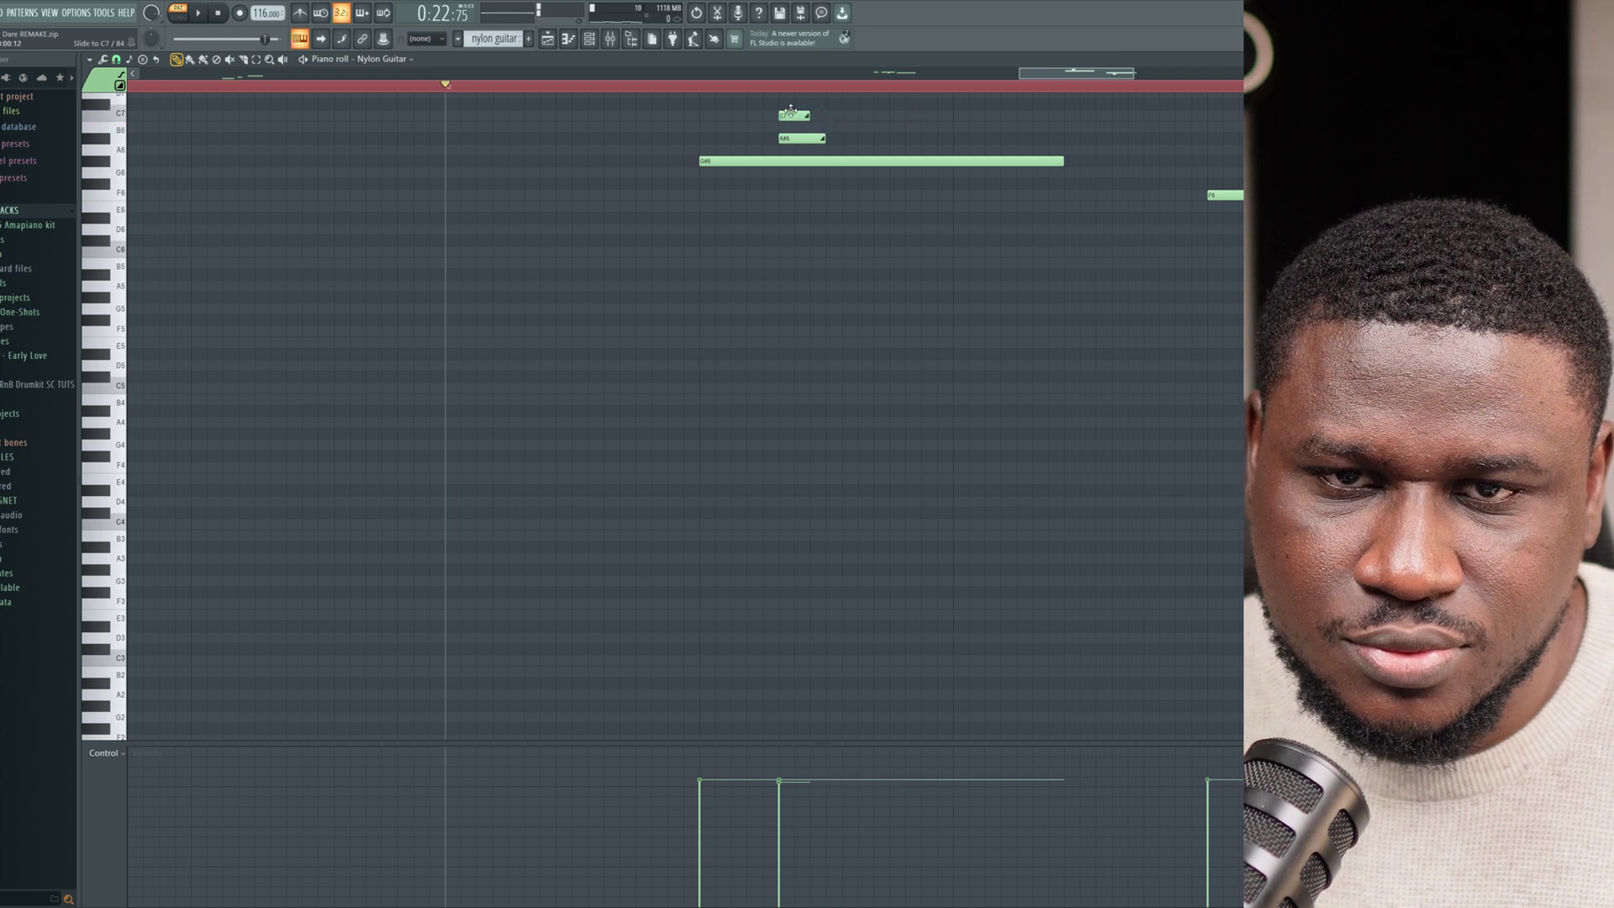
left_click_drag(811, 117, 814, 103)
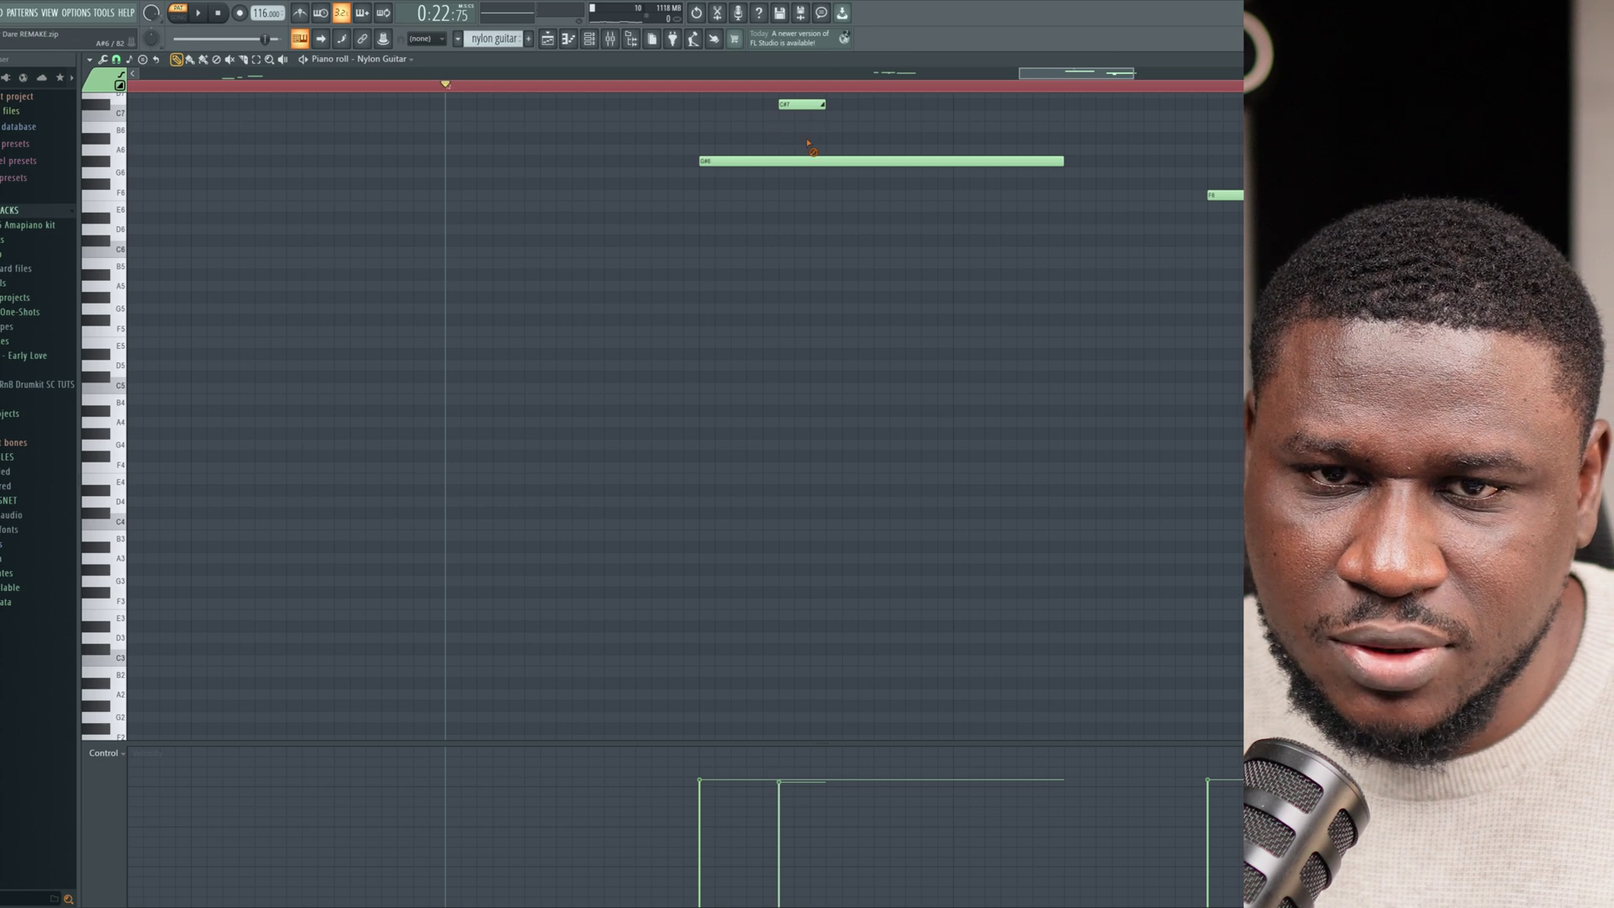
key("space")
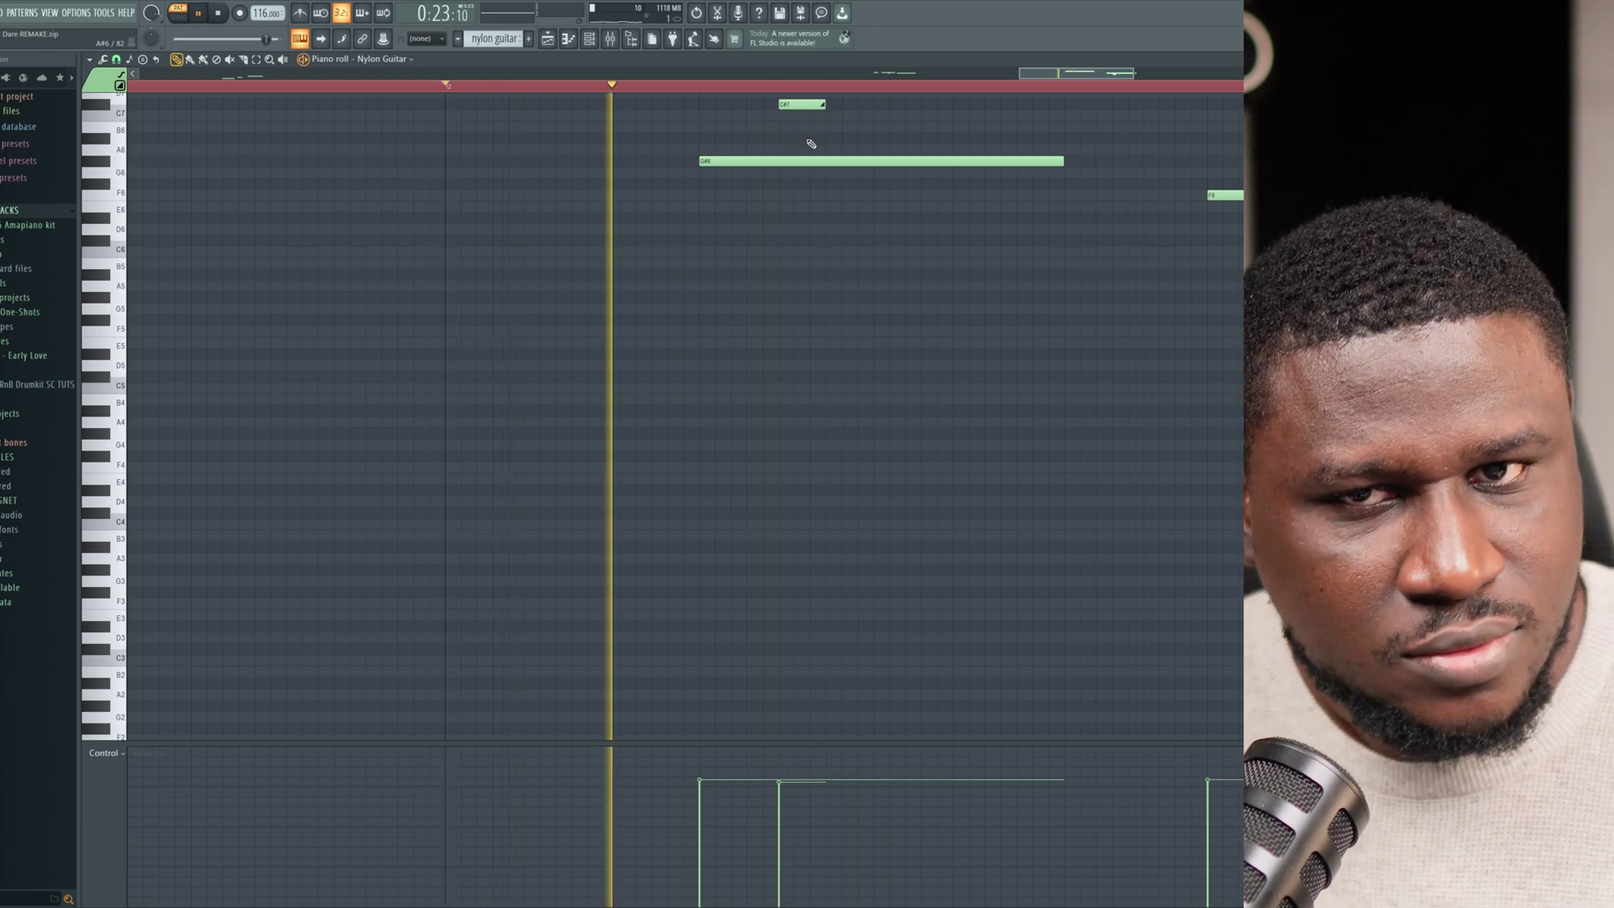
key("space")
left_click(806, 139)
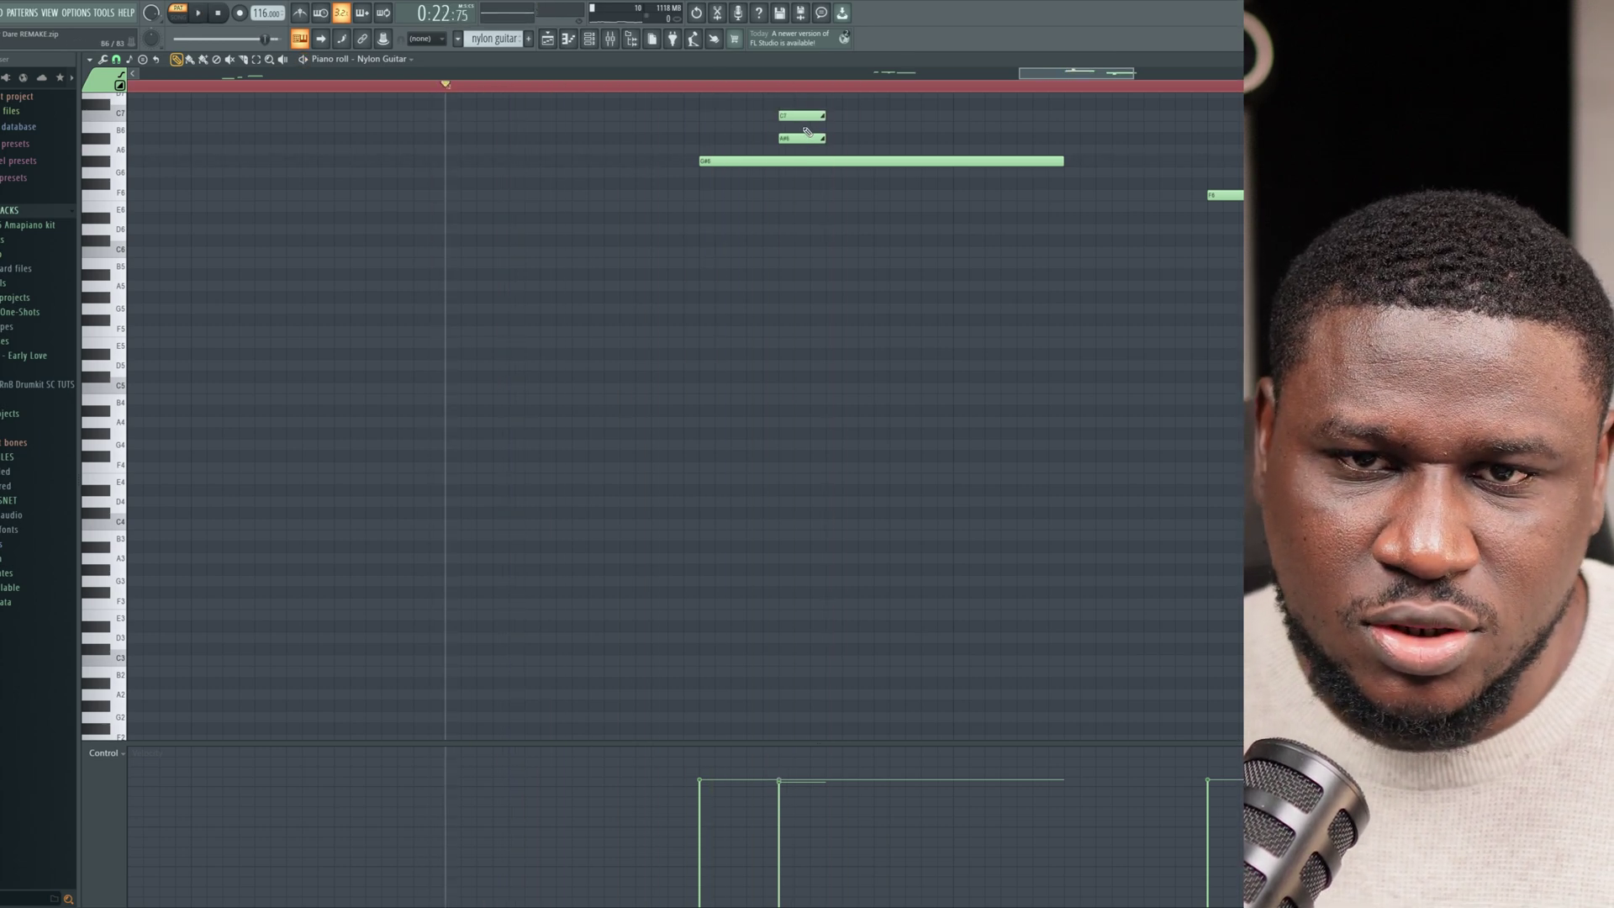
right_click(806, 116)
Play the nylon guitar's last phrase again from bar 12 with both slide notes in view.
scroll(790, 242, "down", 3)
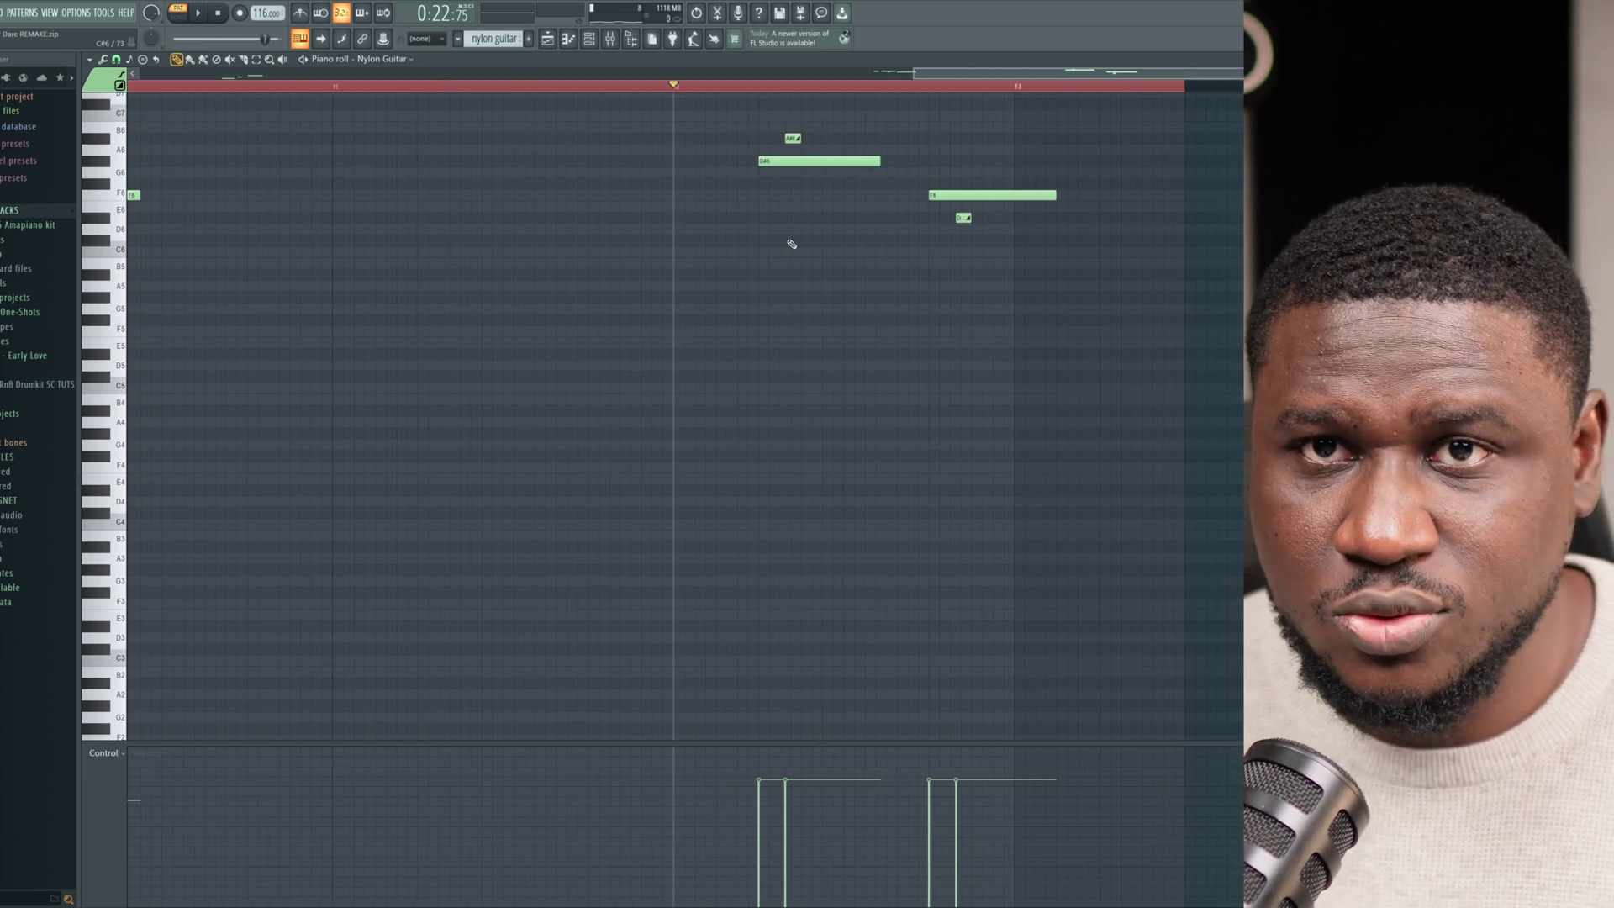
scroll(786, 246, "down", 2)
scroll(577, 163, "up", 1)
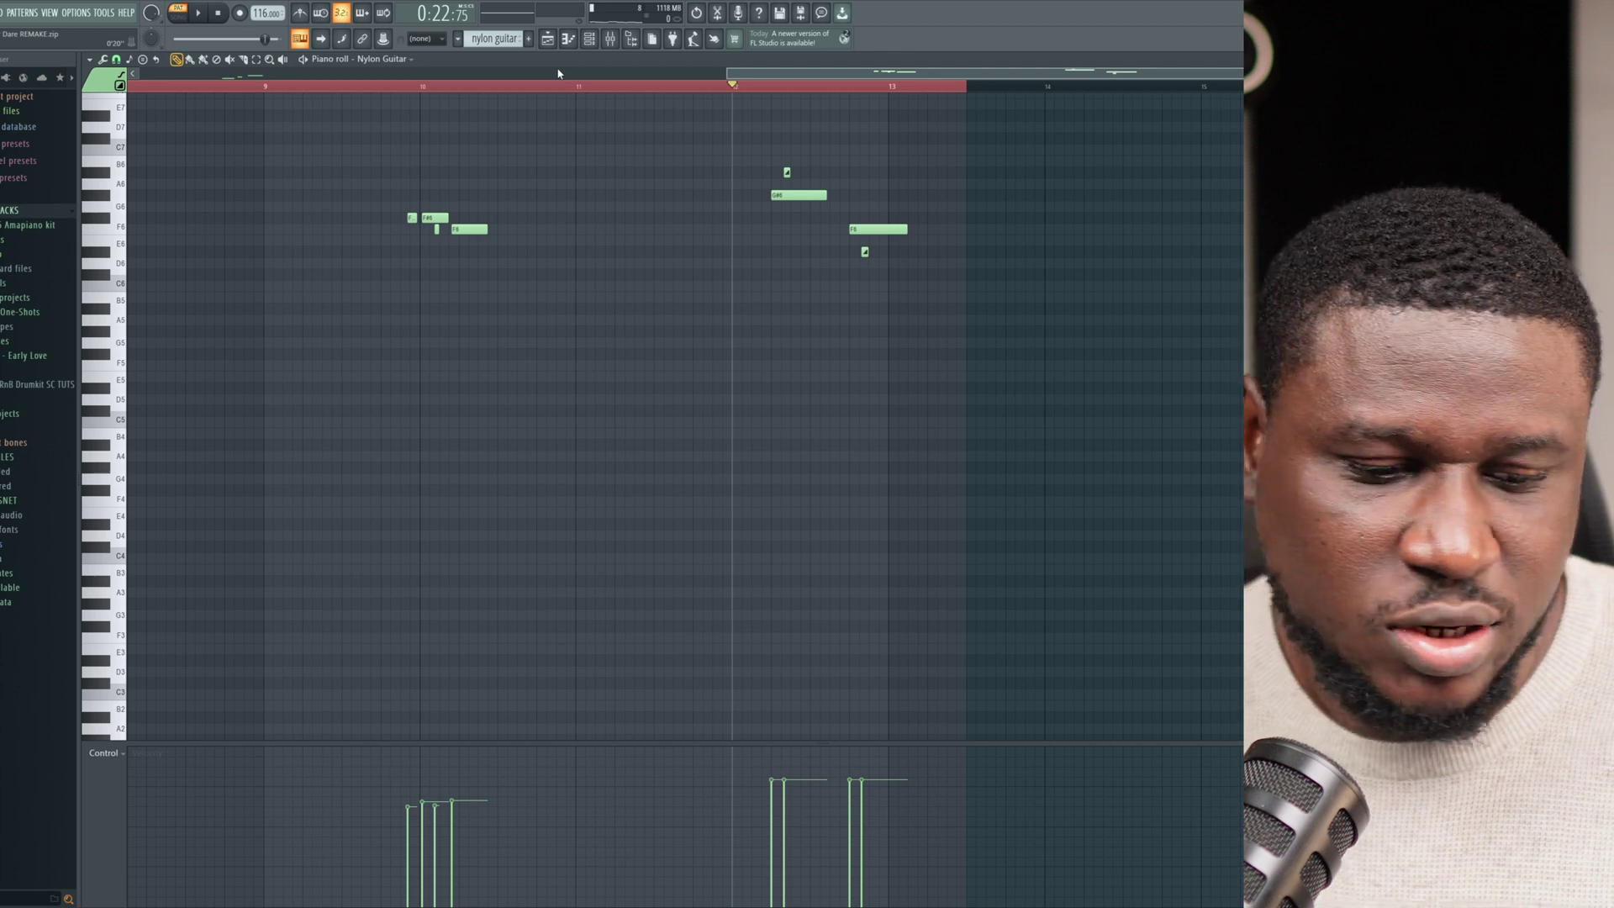
key("space")
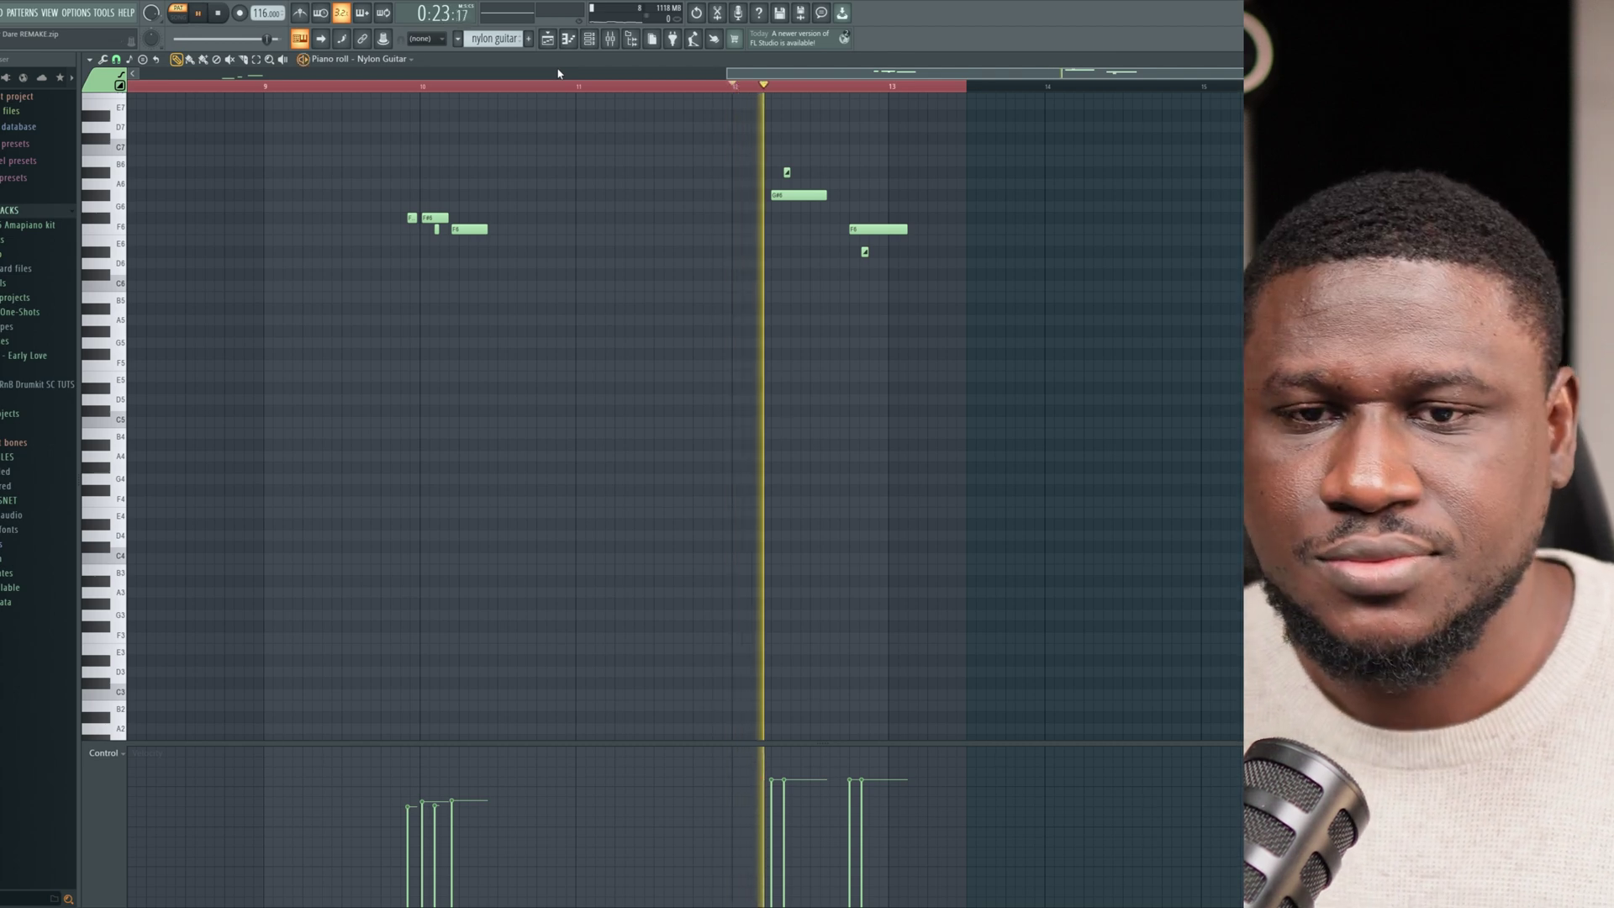
key("space")
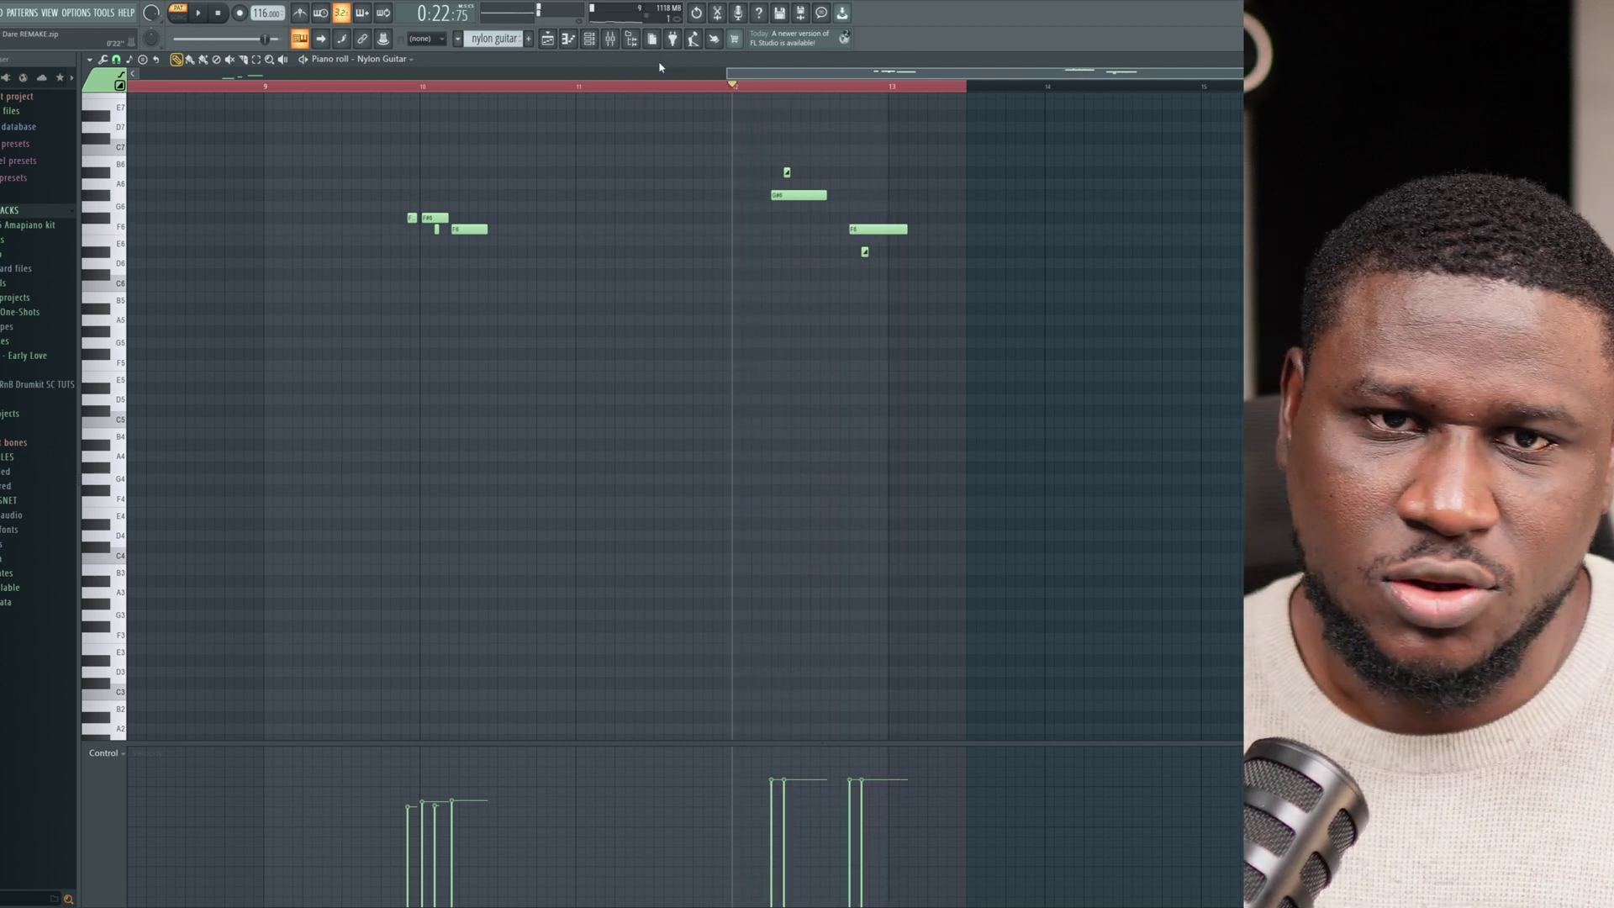
Return to the arrangement, open the synth 2 pattern's notes and play them alone.
key("F5")
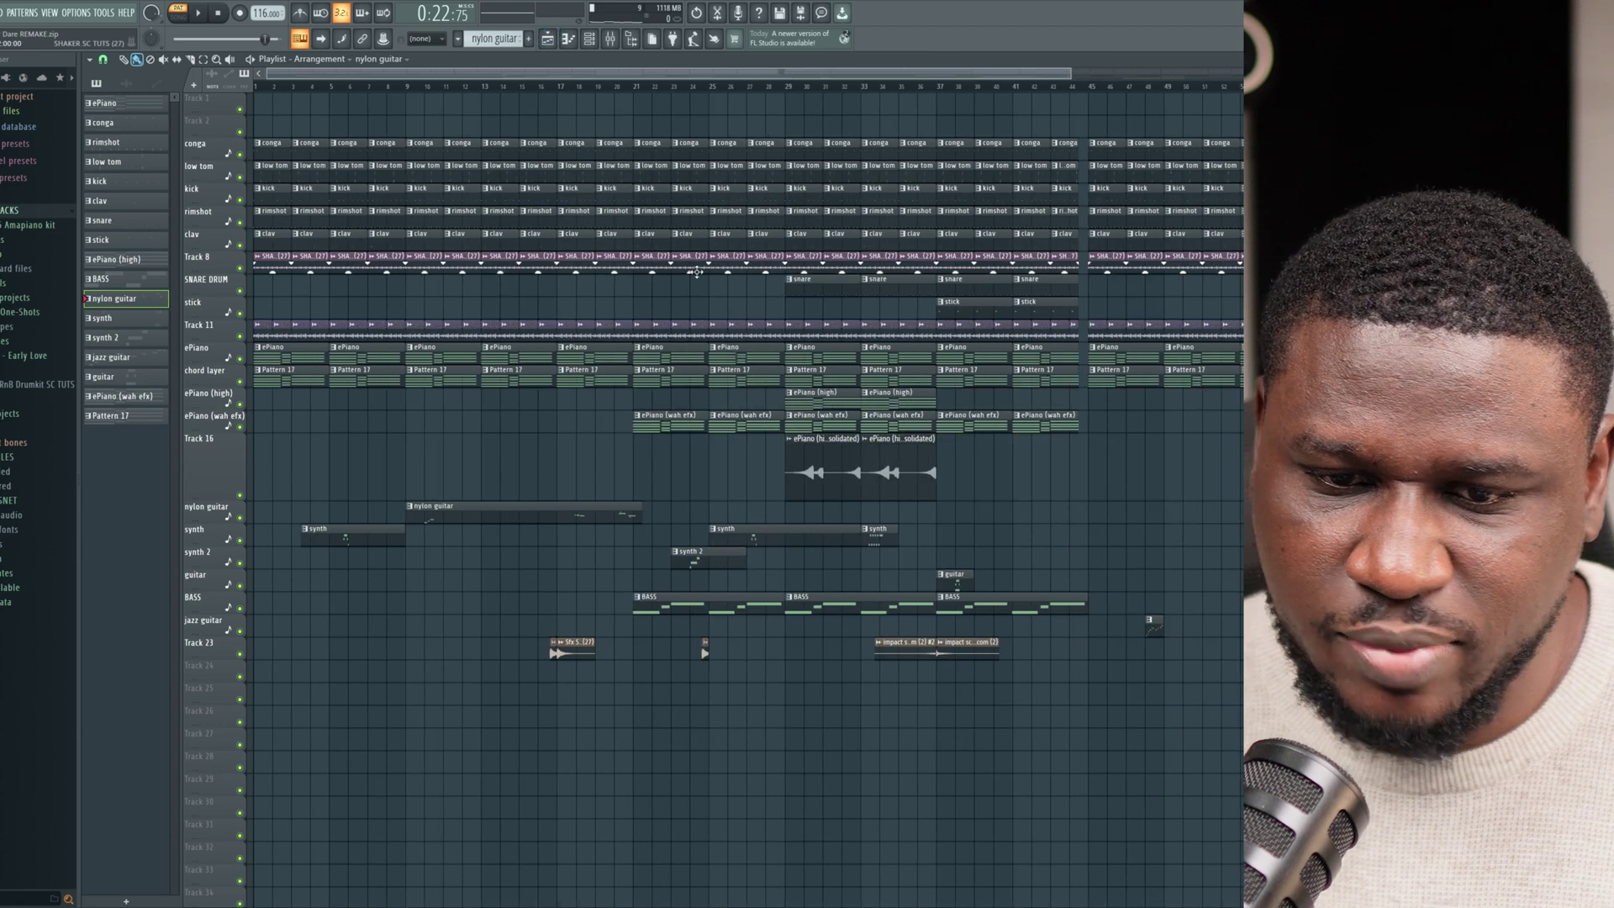
left_click(691, 89)
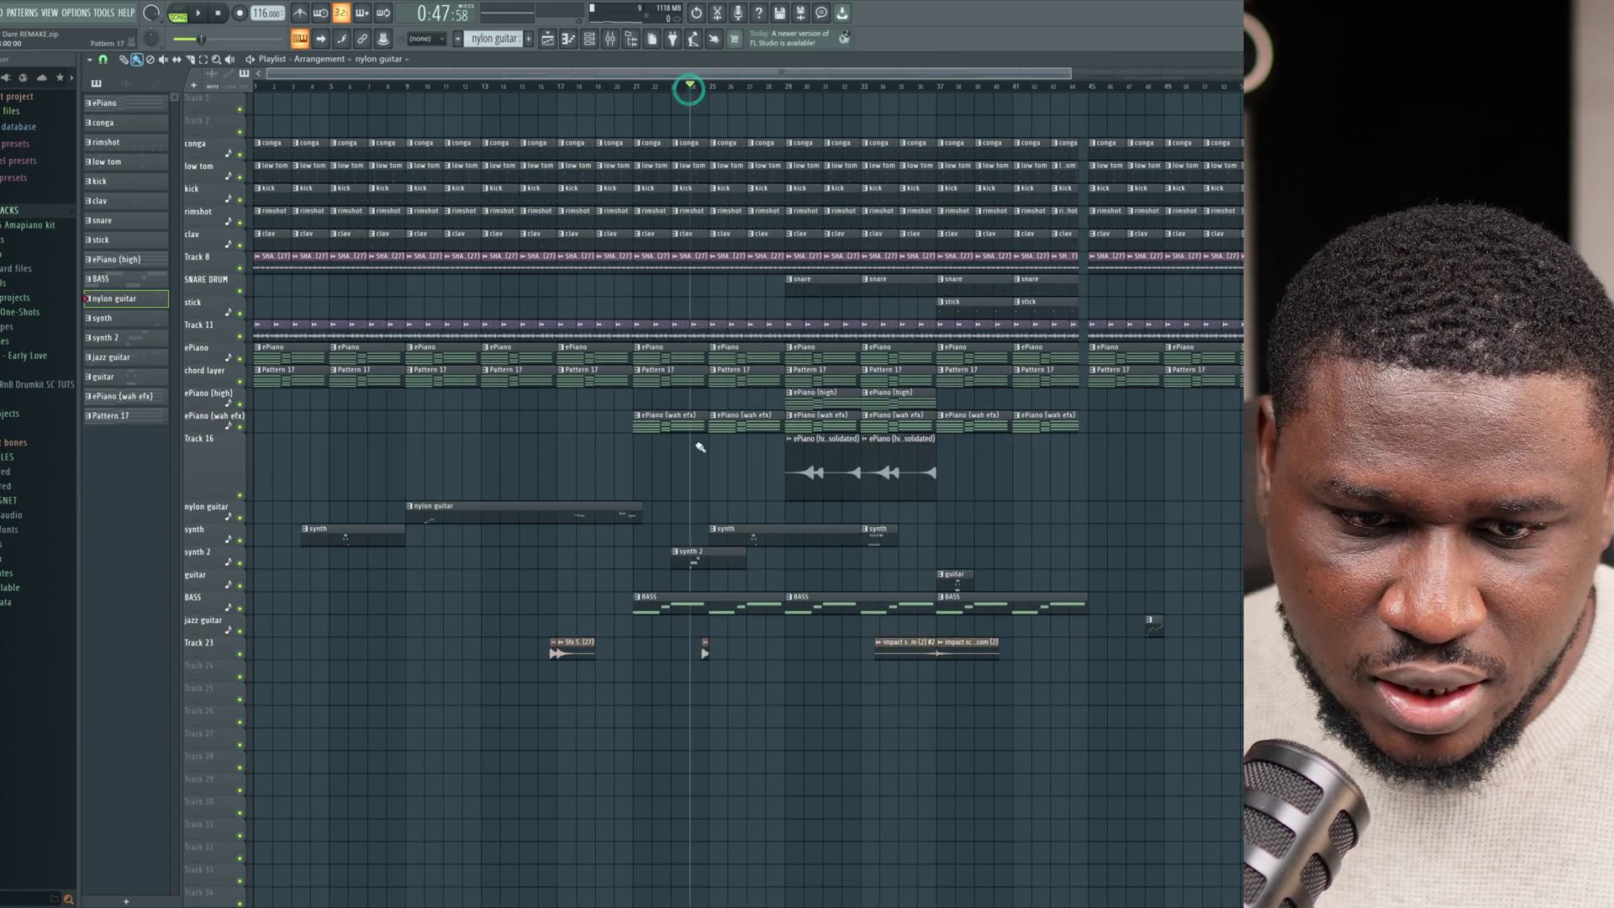
double_click(681, 556)
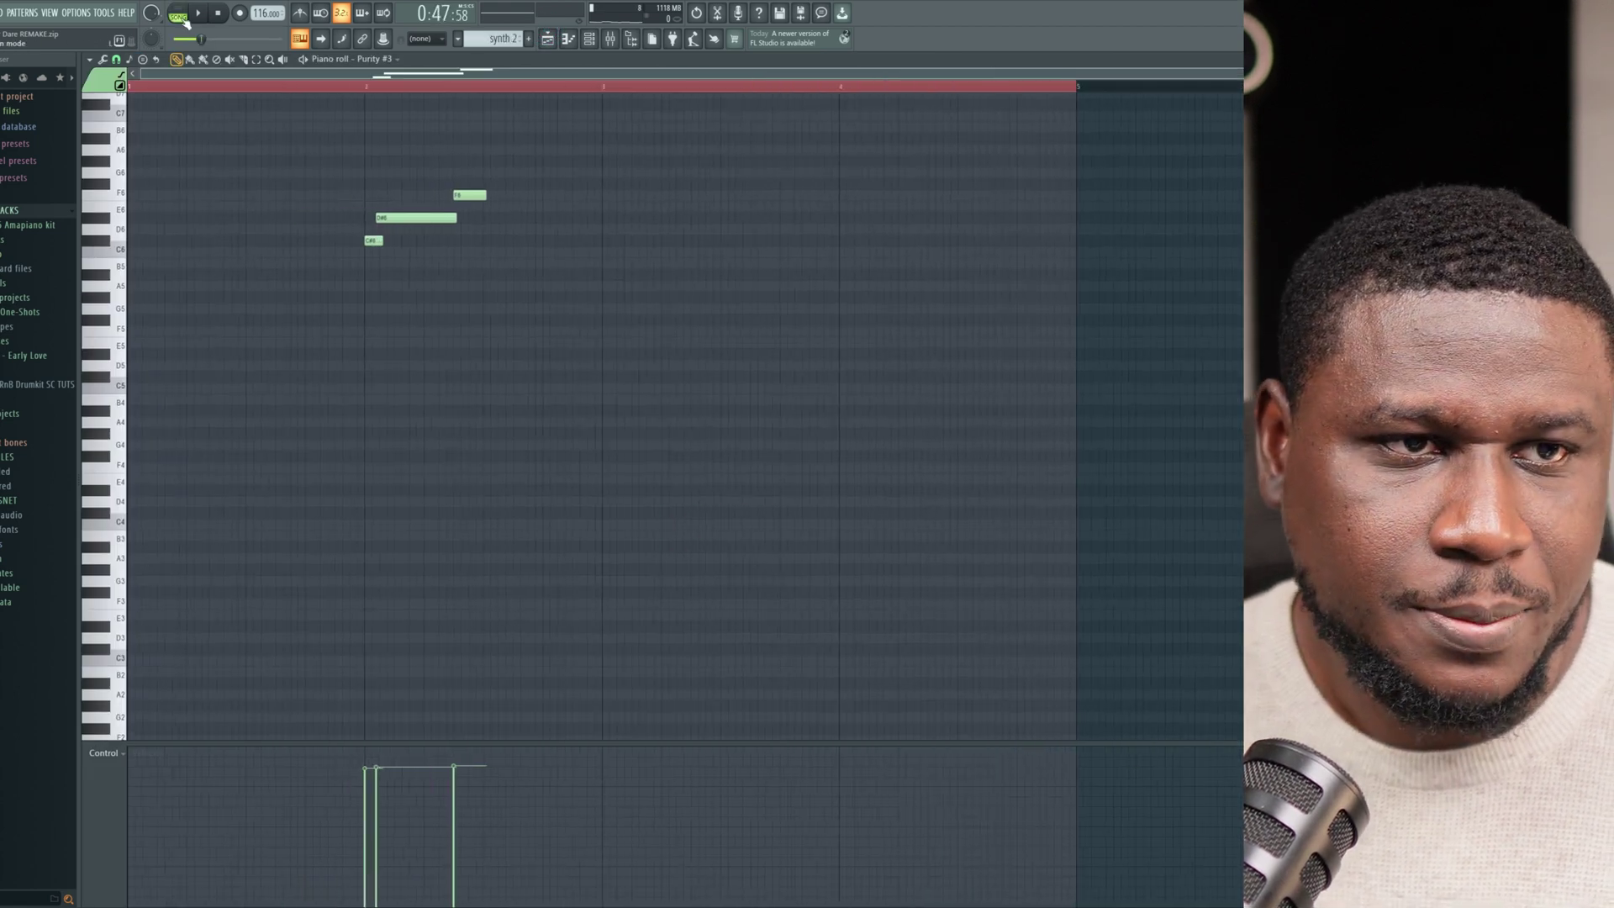
key("space")
left_click(365, 86)
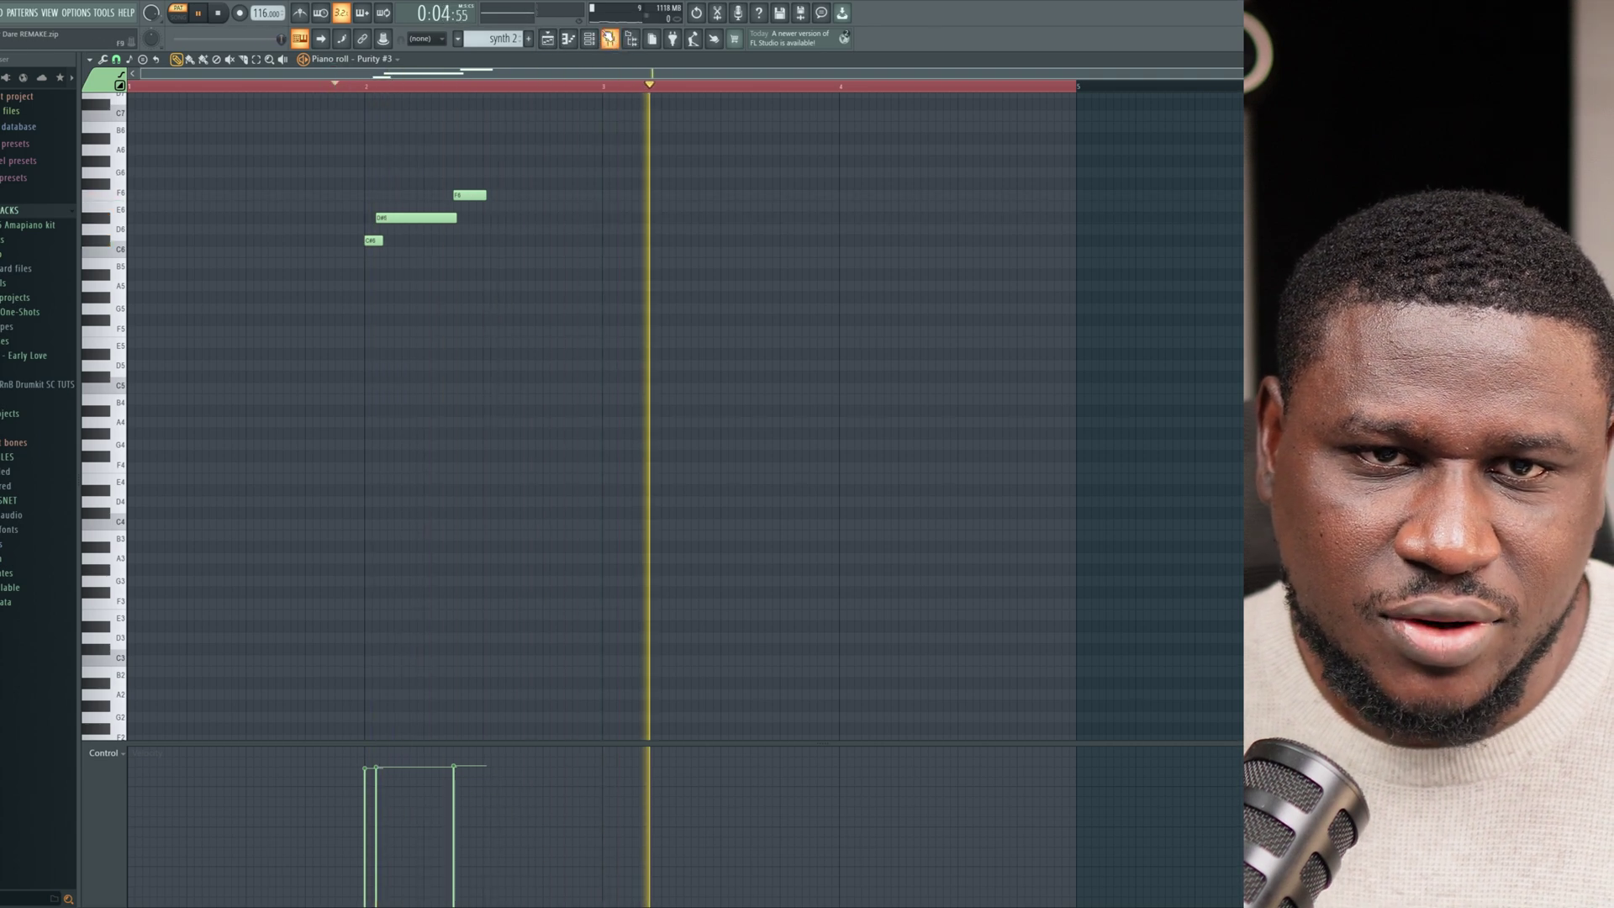
Stop playback, inspect the Purity #3 instrument used for synth 2, and go back to the playlist.
key("F6")
key("space")
left_click(675, 664)
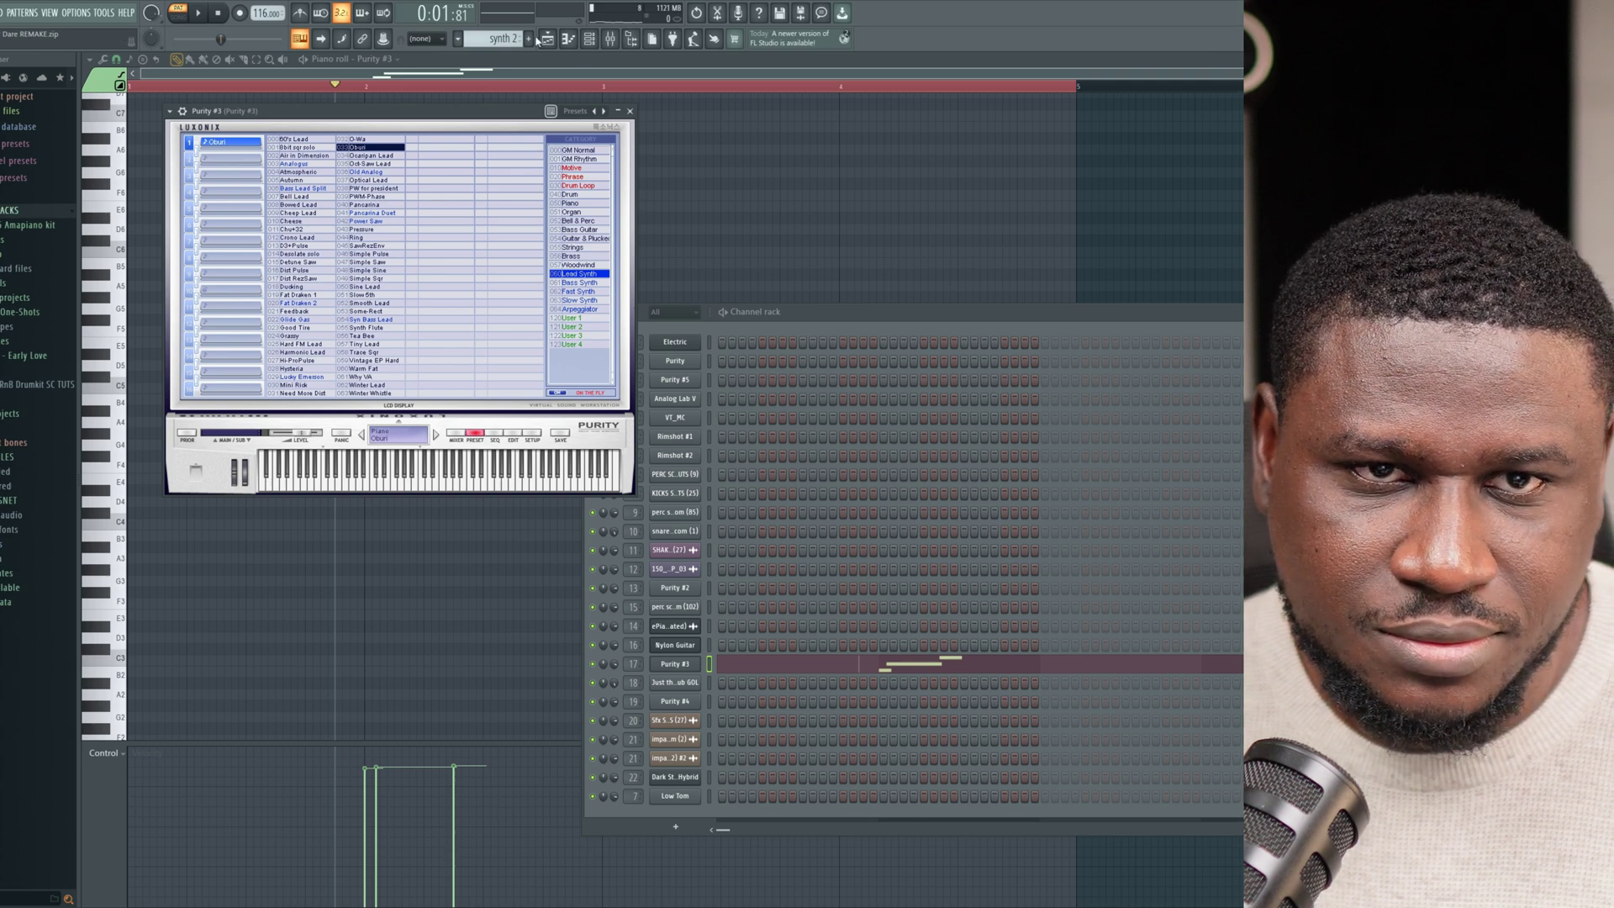
left_click(546, 38)
key("space")
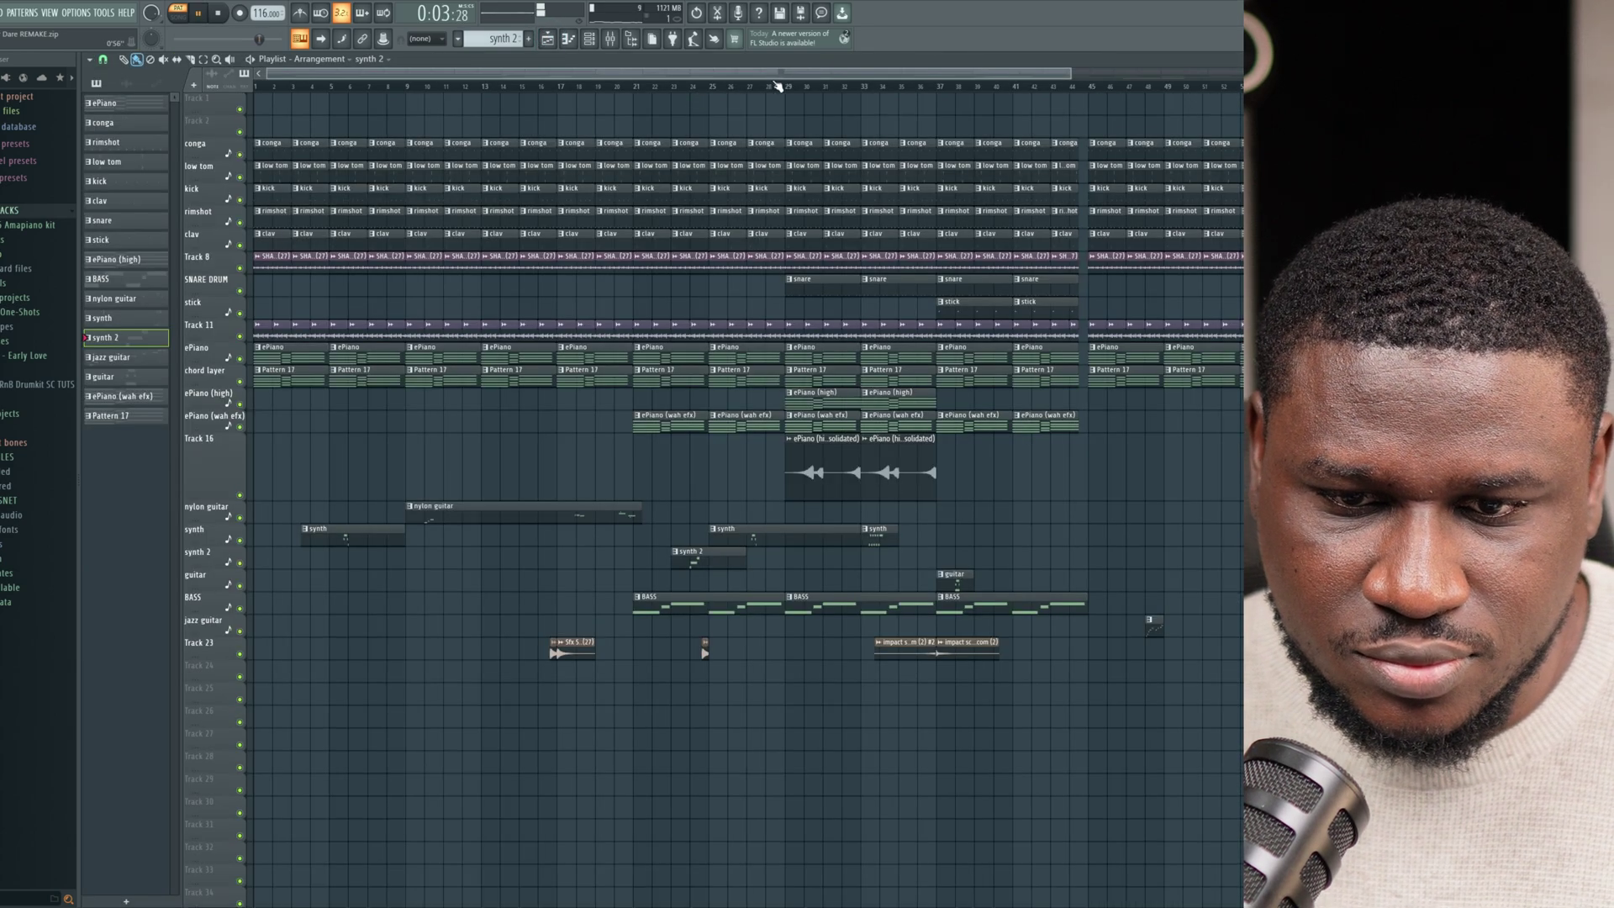
Open the notes of the first BASS pattern in the arrangement and play them alone.
scroll(797, 259, "down", 3)
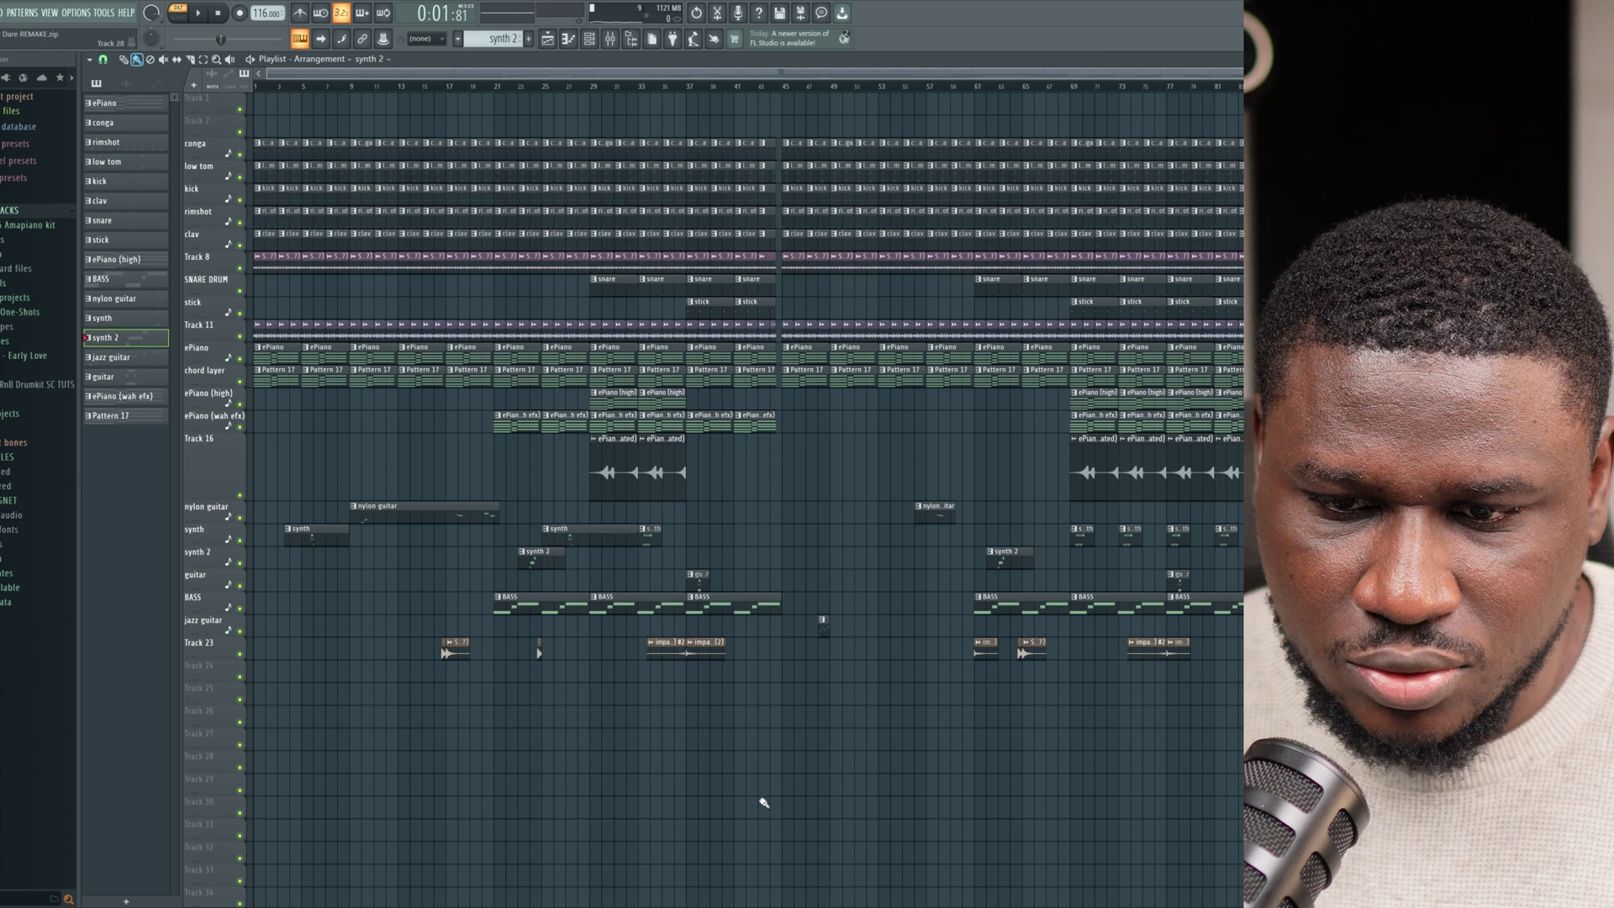
double_click(557, 601)
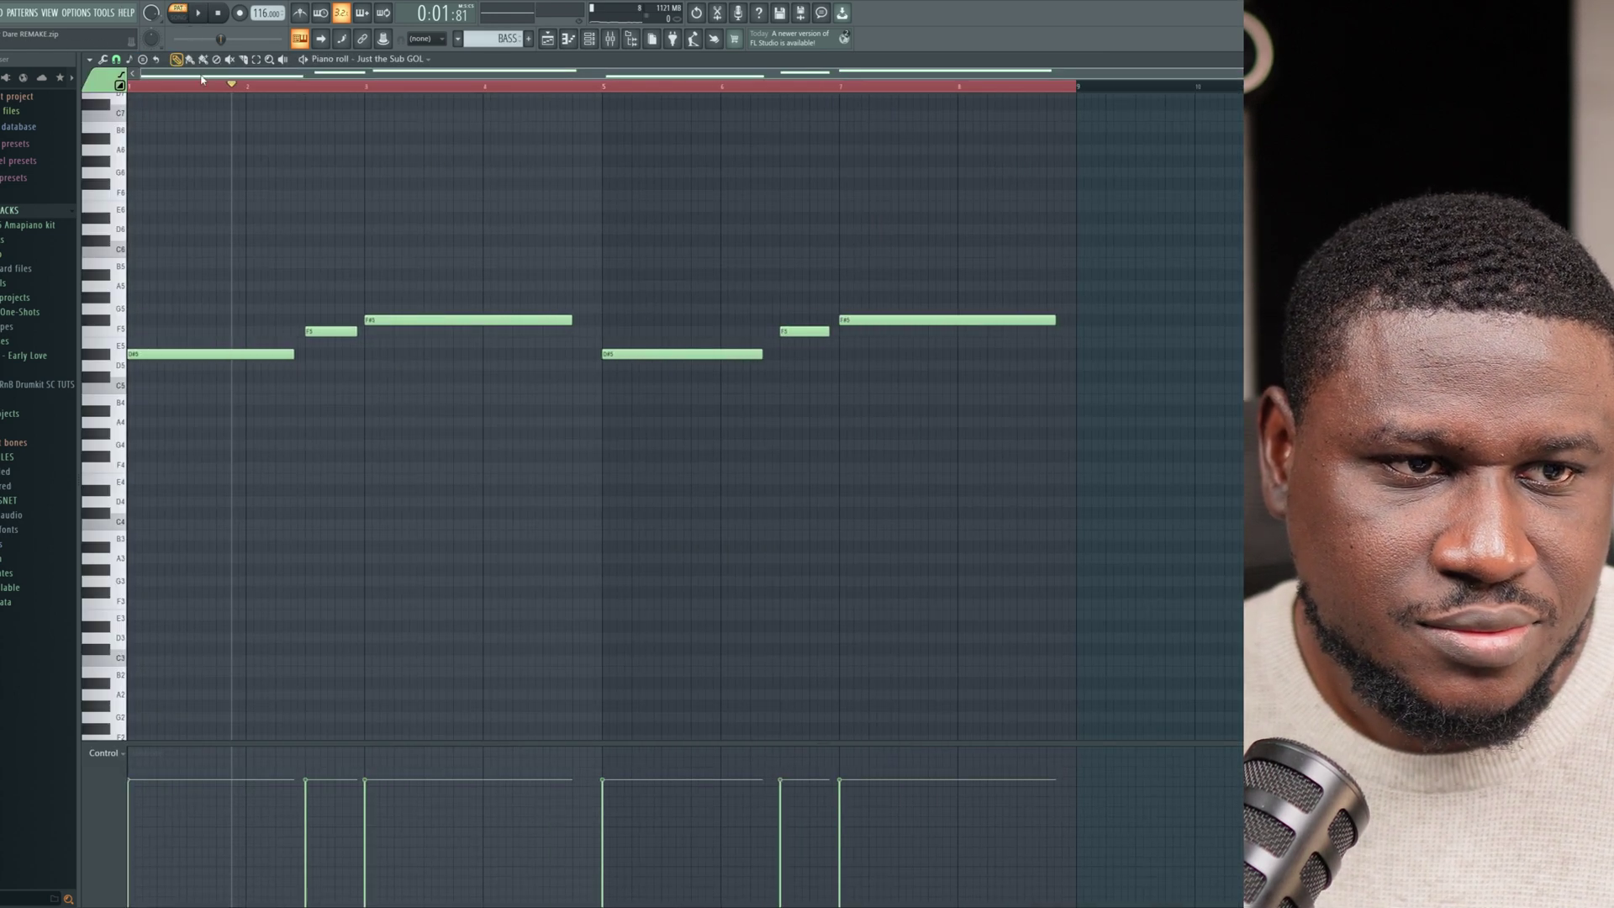
key("space")
Open the bass channel's instrument and find Just the Sub GOL in its preset list without changing the sound.
left_click(591, 39)
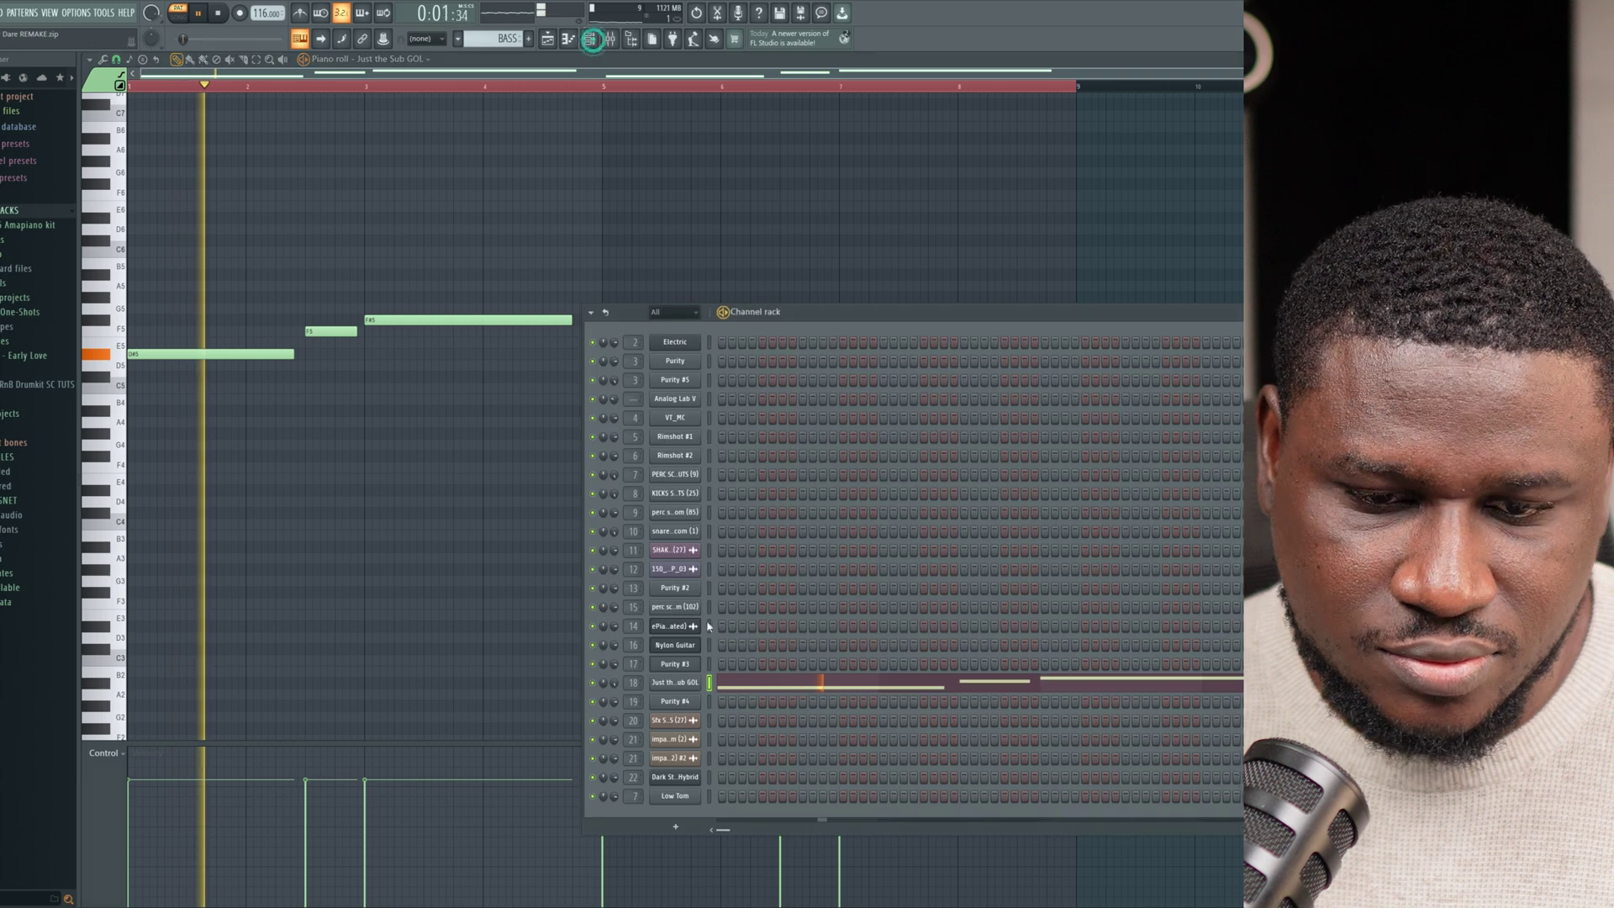
left_click(676, 683)
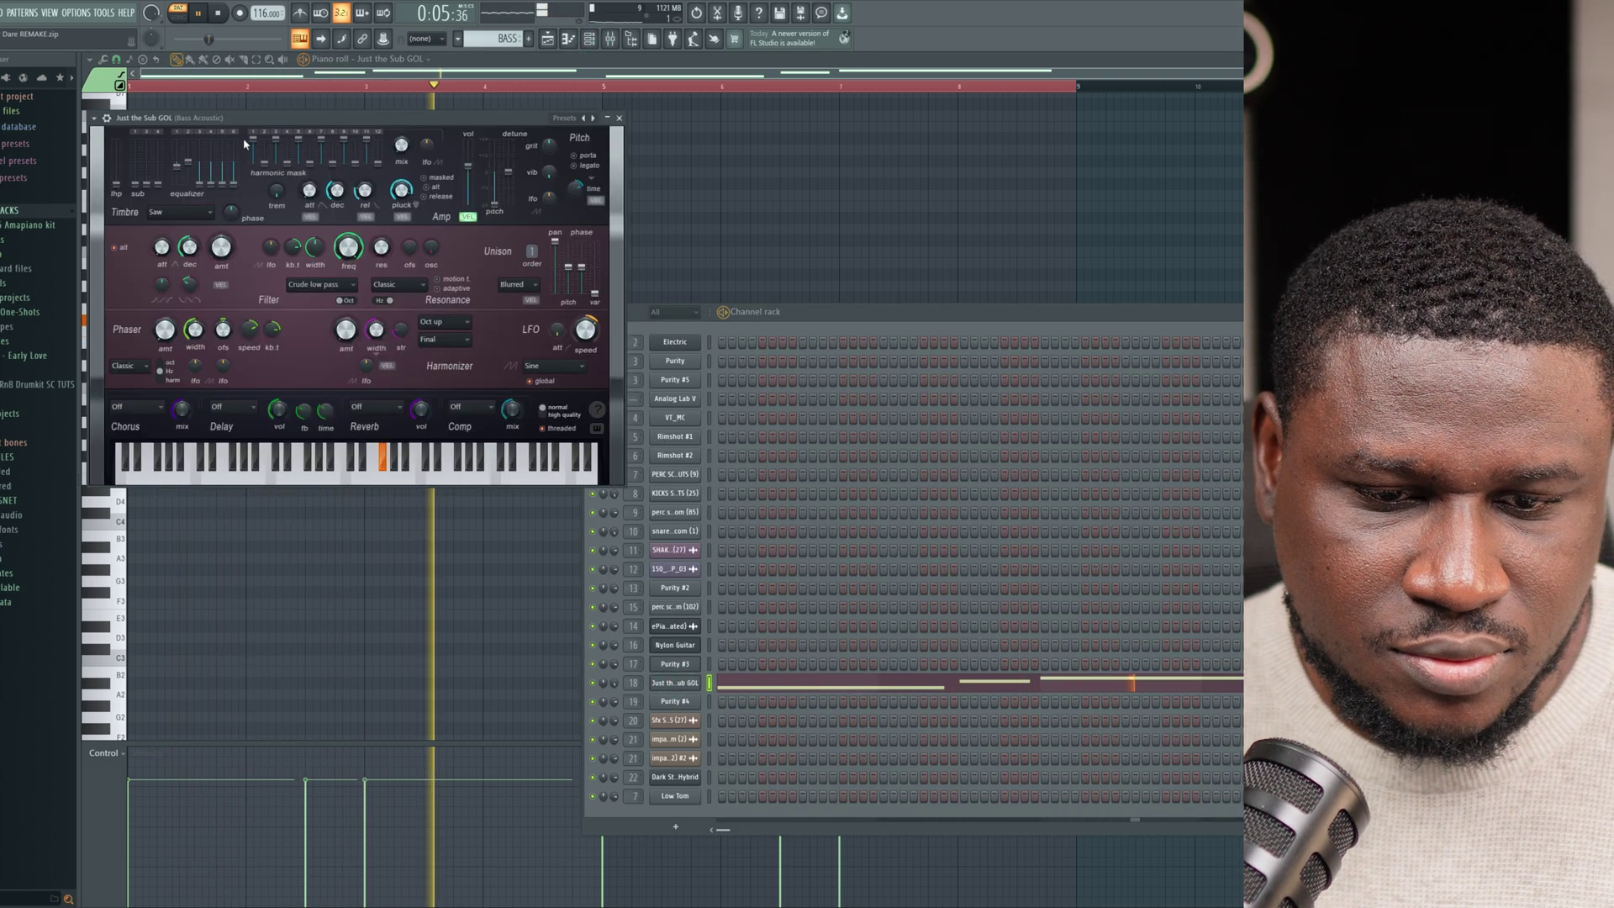
key("space")
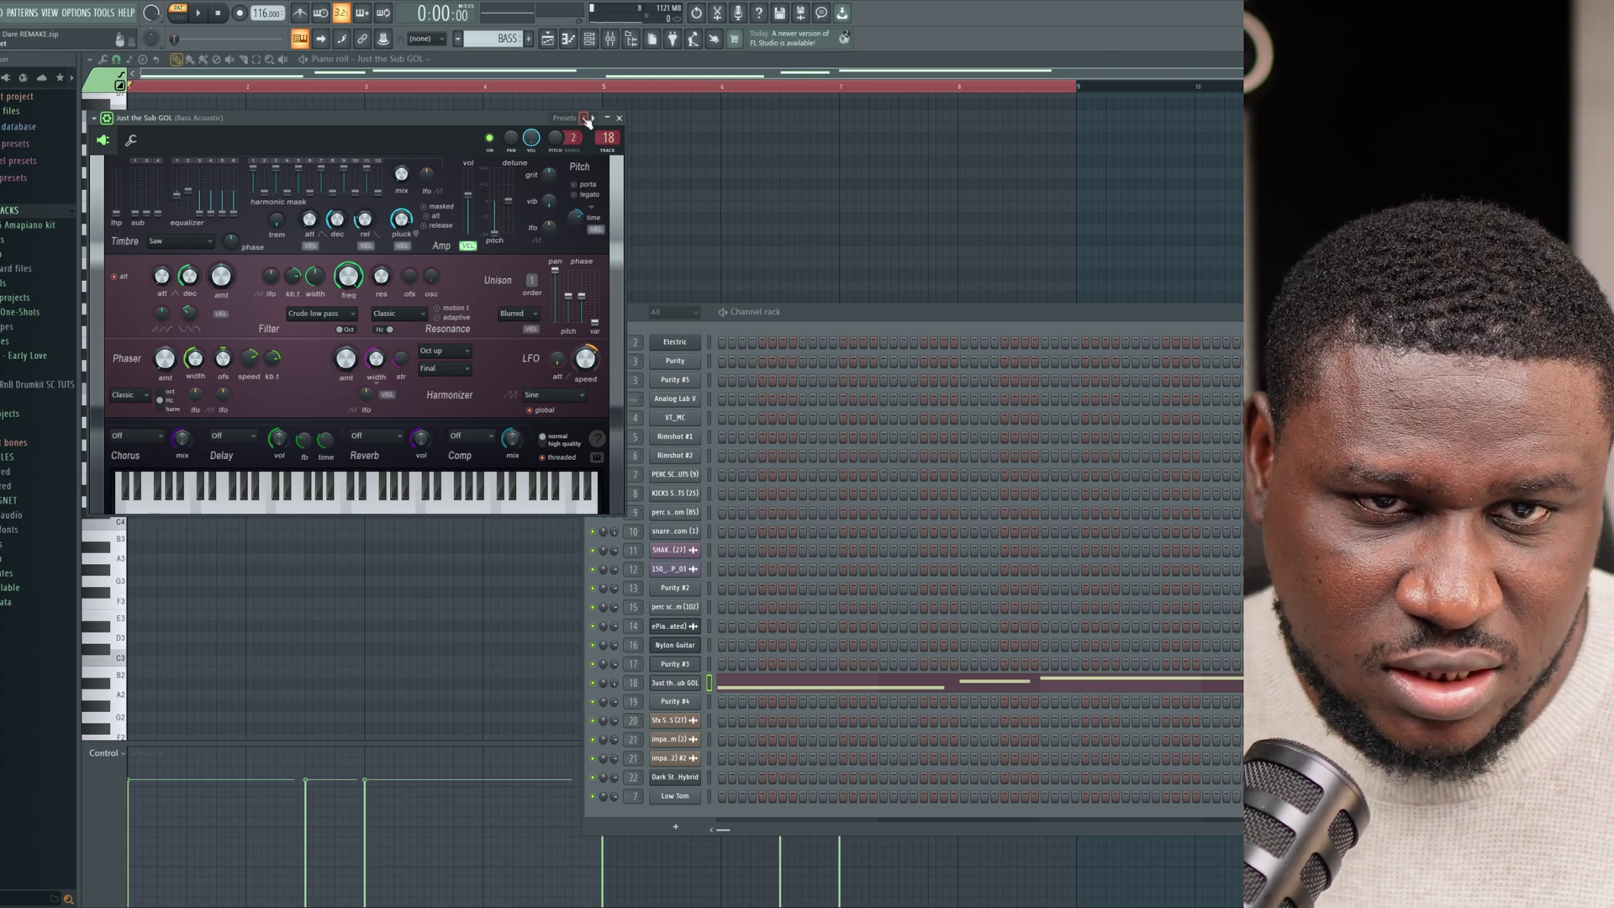
left_click(587, 119)
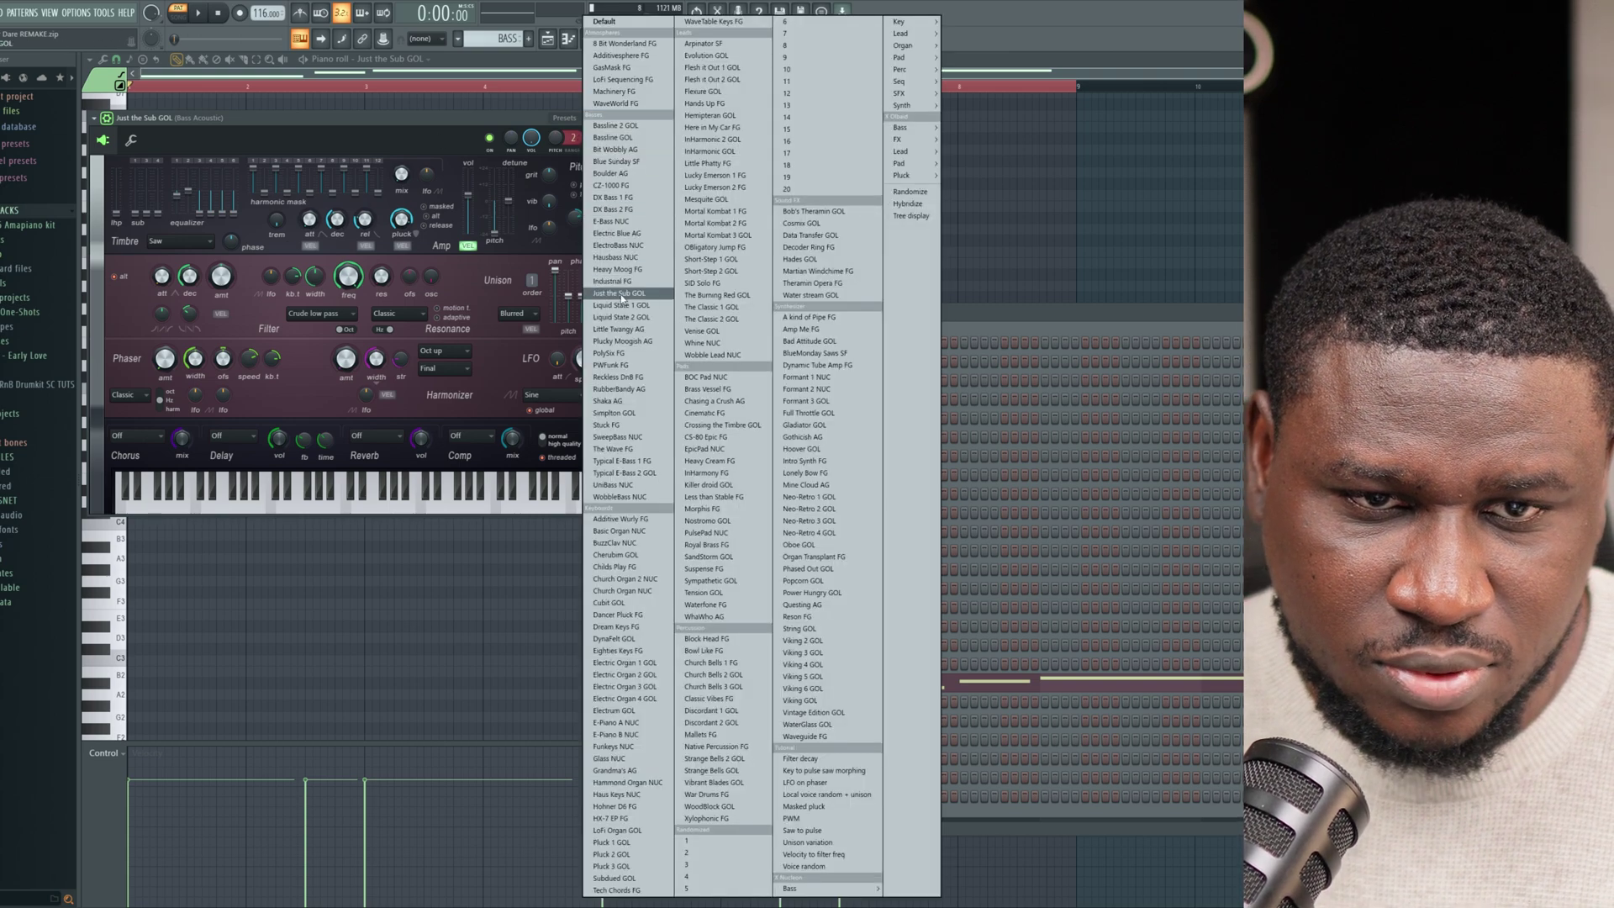
left_click(398, 138)
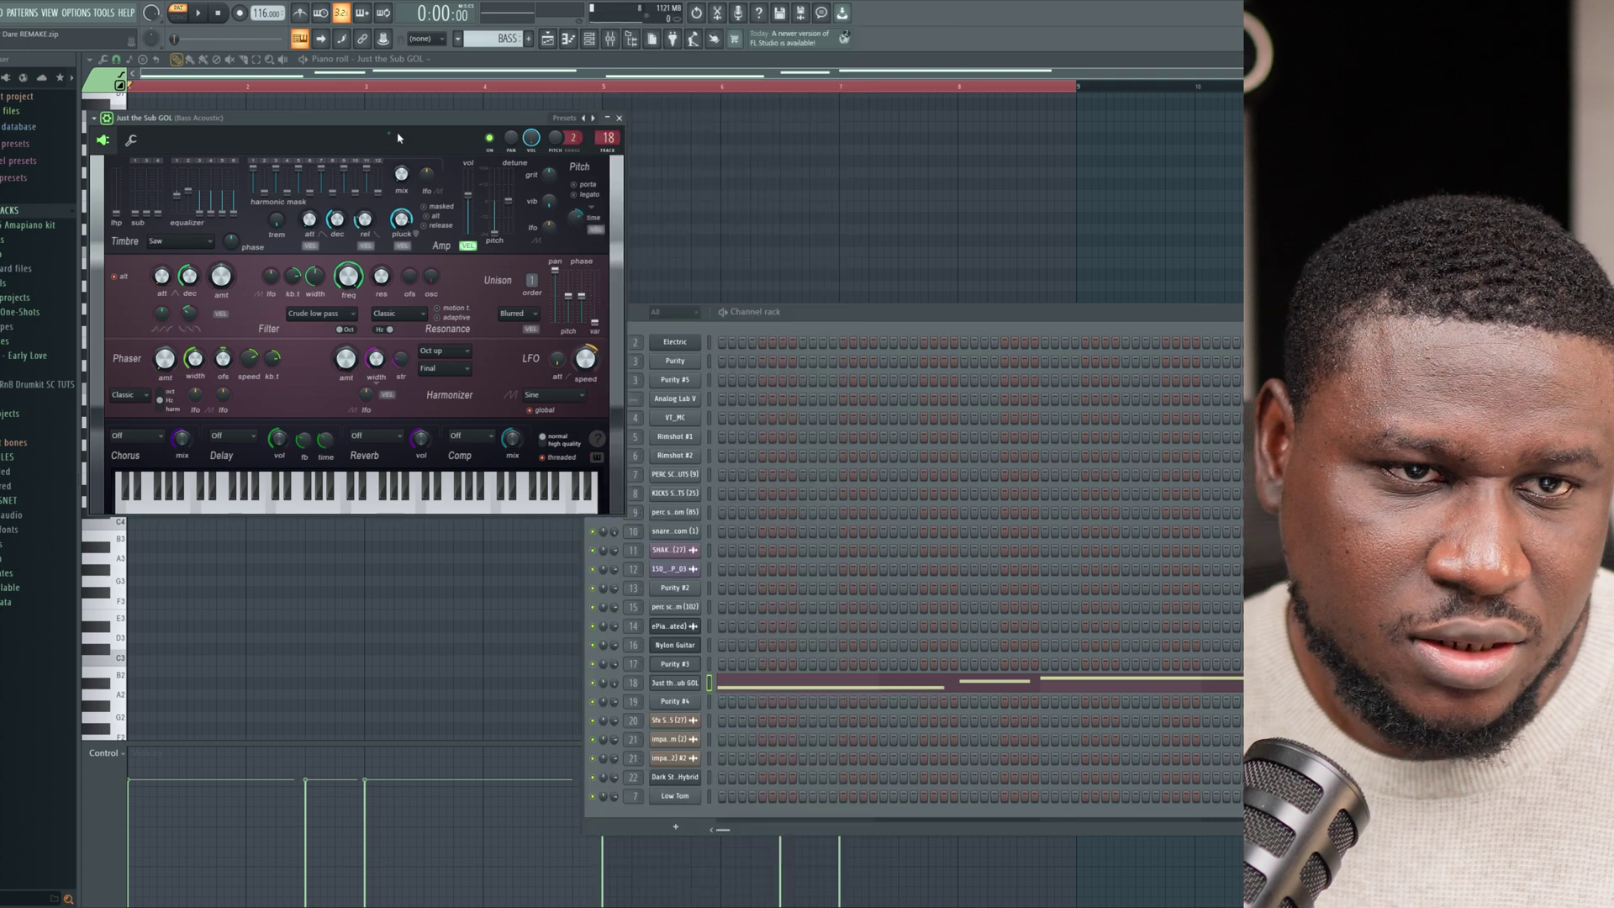
Inspect the Fruity Parametric EQ 2 on the bass mixer track while playing the bass pattern.
left_click(612, 39)
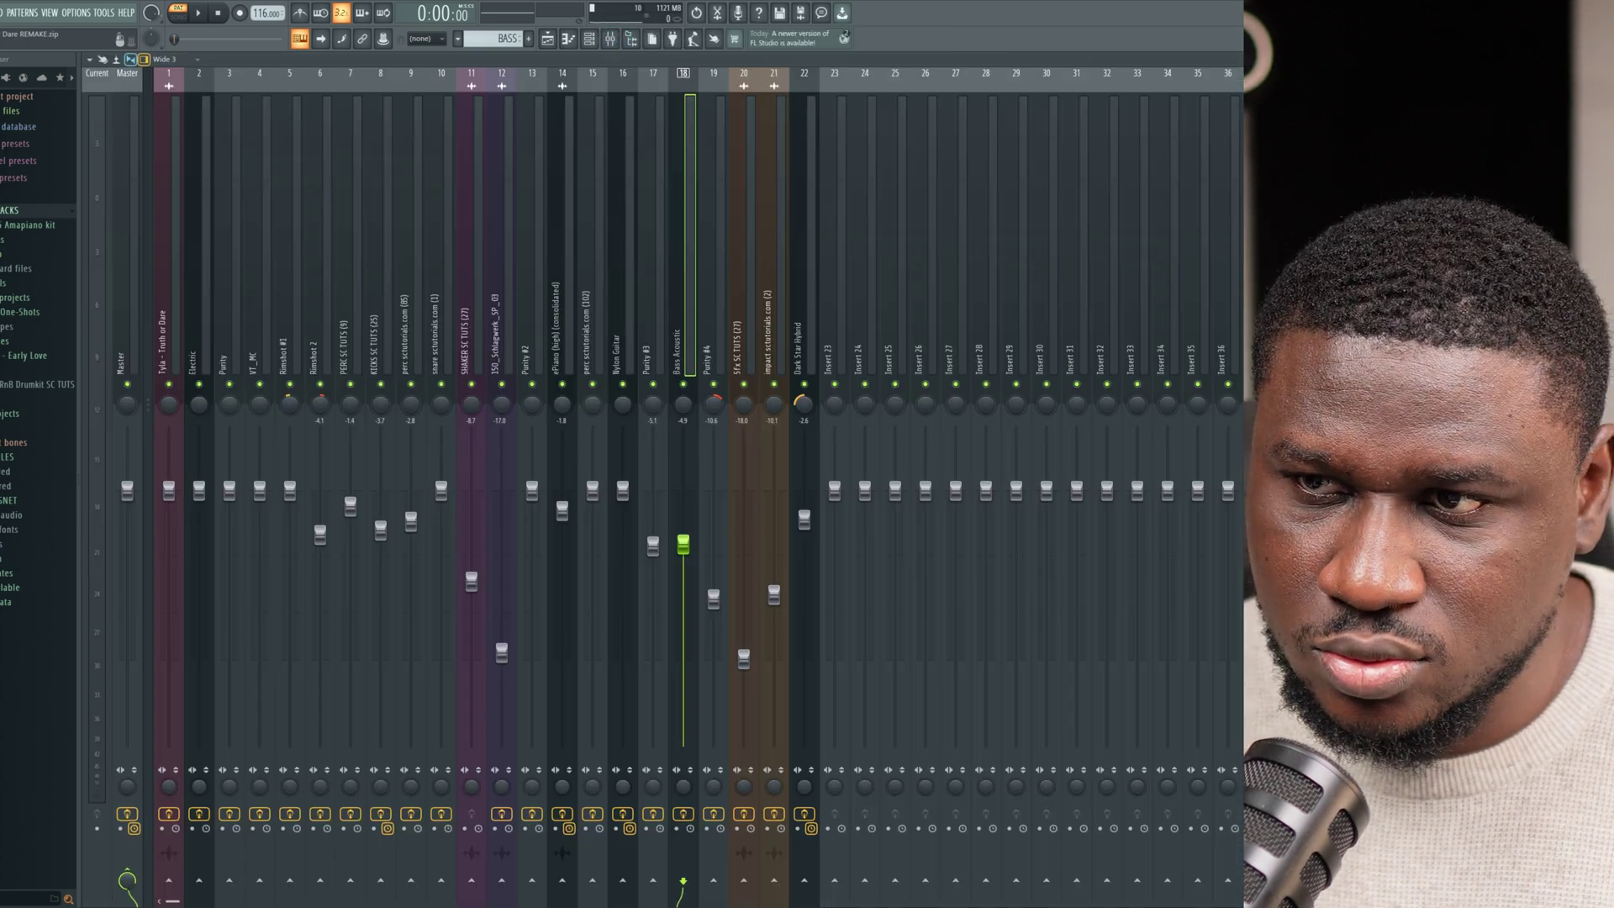
key("space")
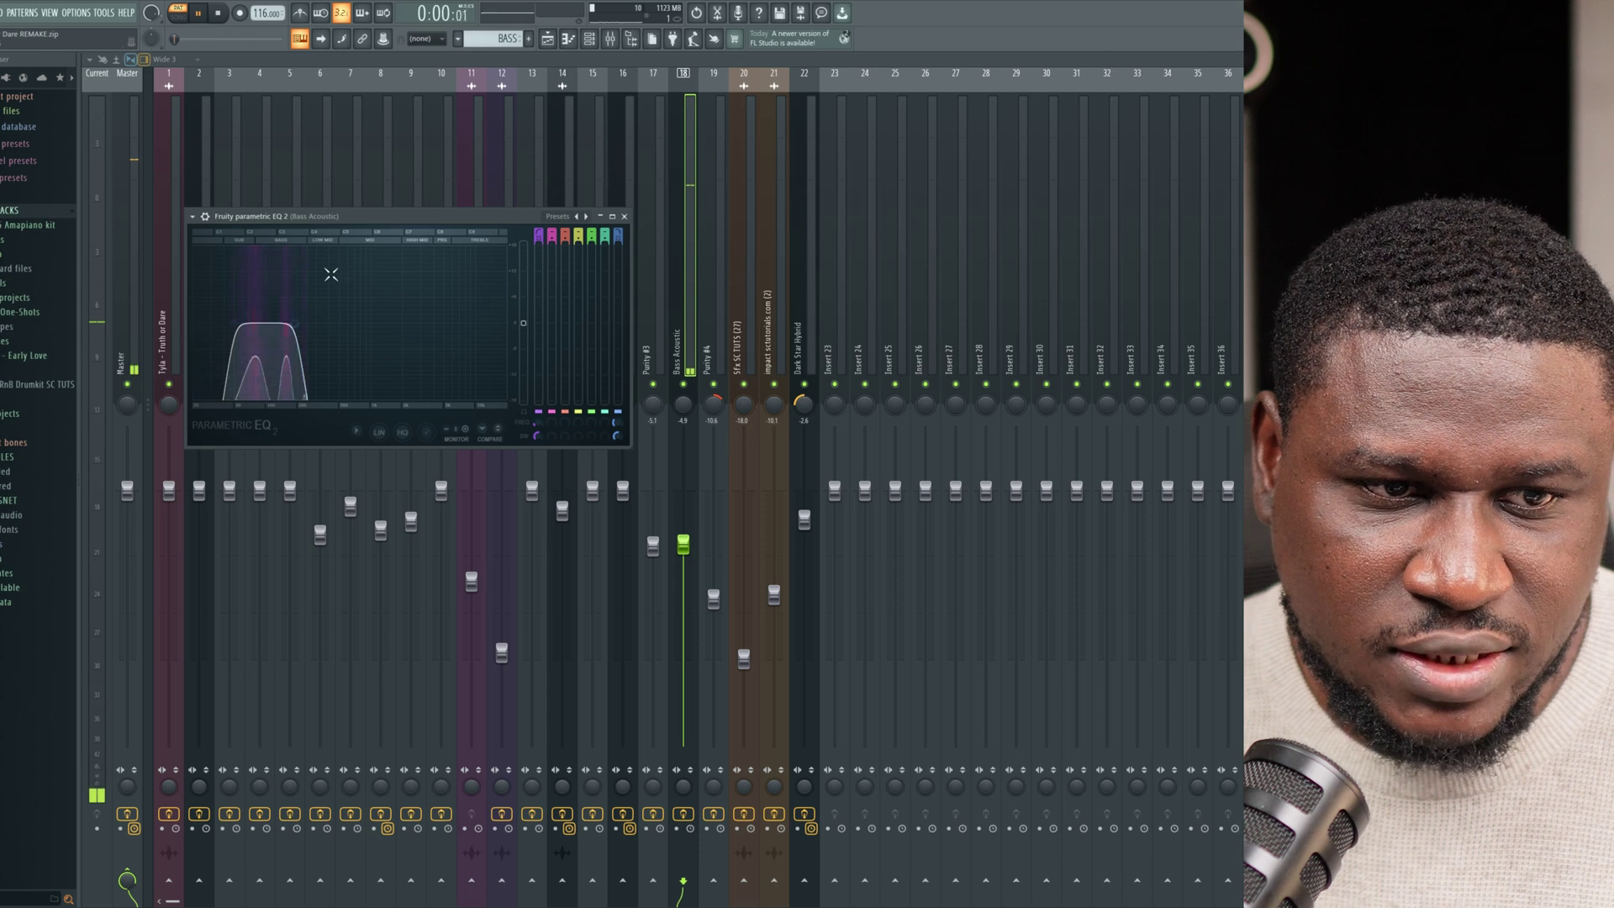
key("space")
Return to the playlist and play the full arrangement from bar 21, where the bass enters.
left_click(551, 38)
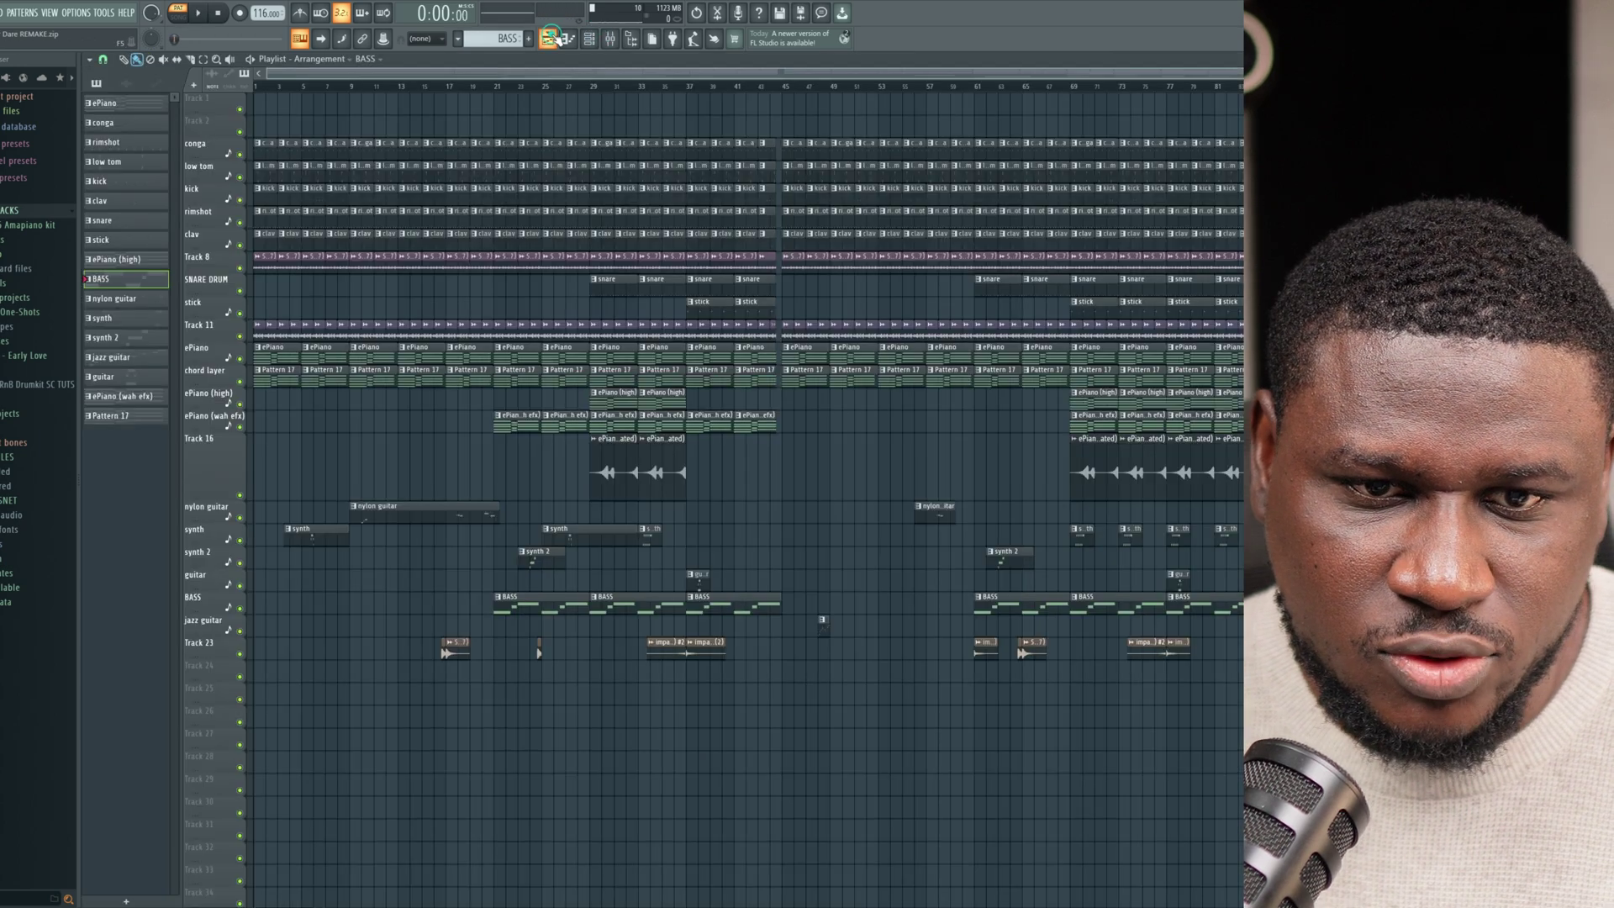
left_click(498, 89)
key("space")
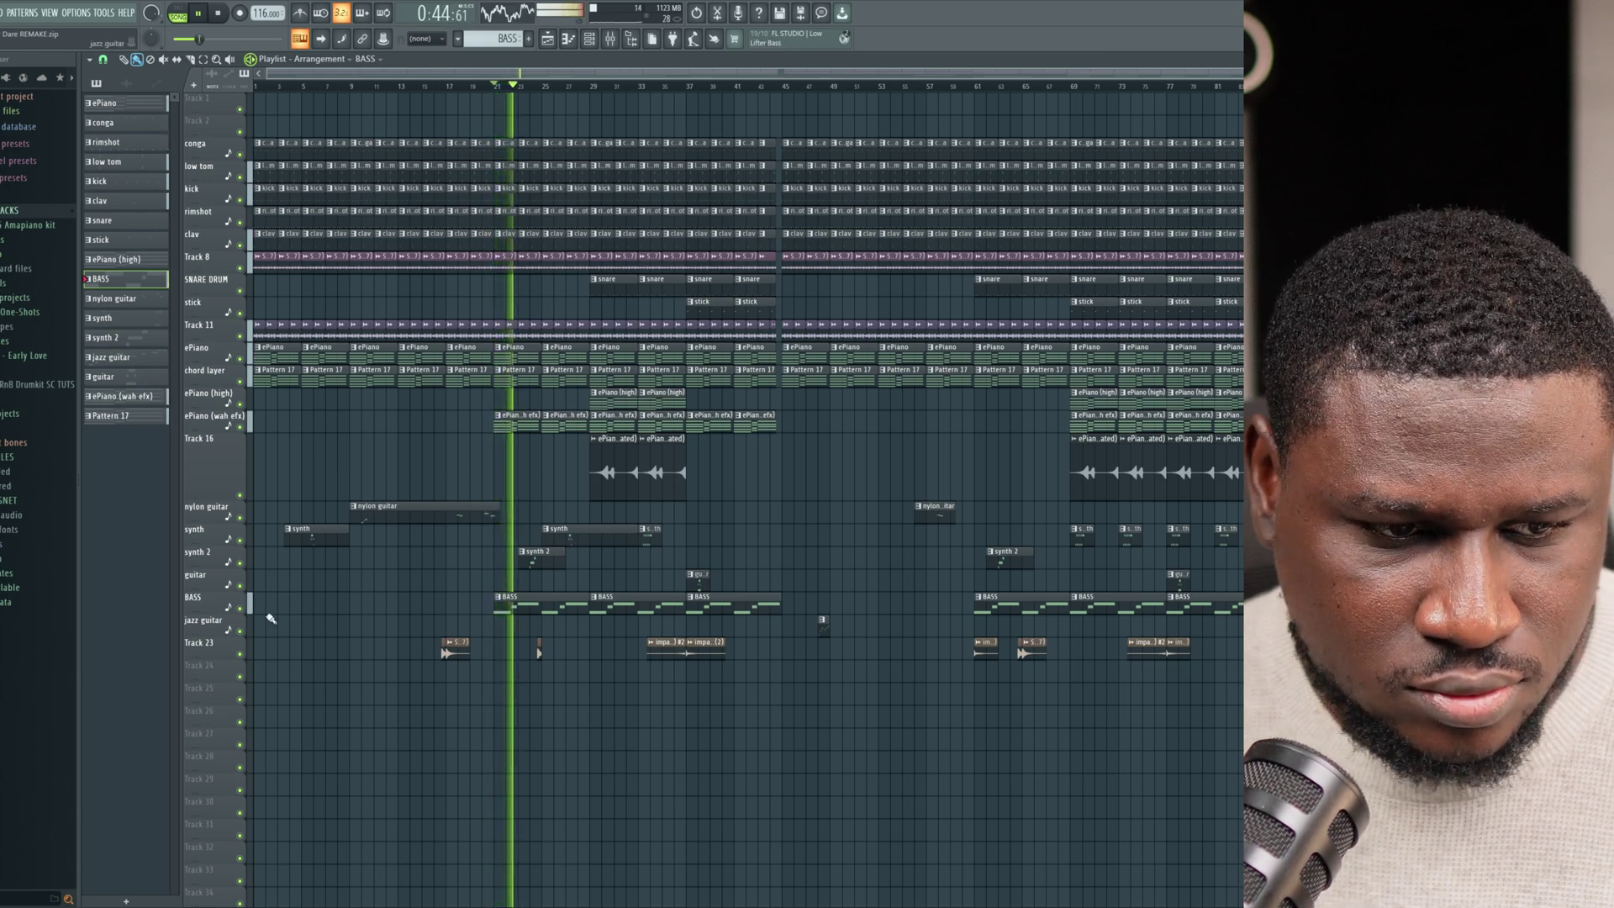
key("space")
Solo the BASS track, add the drum tracks from conga to Track 8 and Track 11, play them together, and unmute everything.
right_click(241, 607)
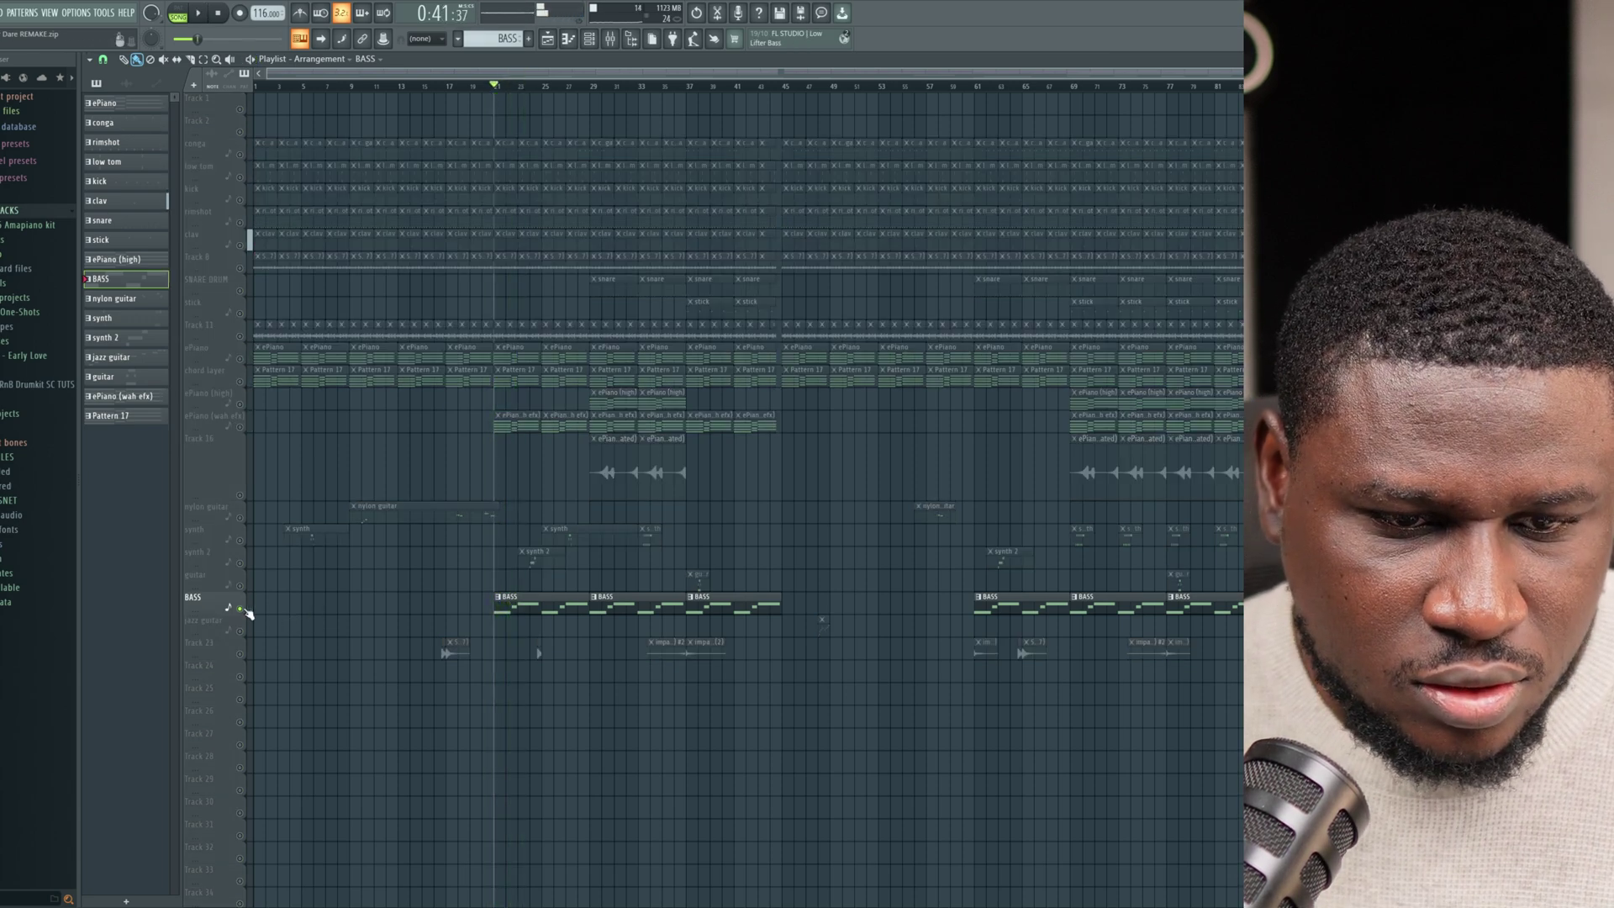
left_click(242, 332)
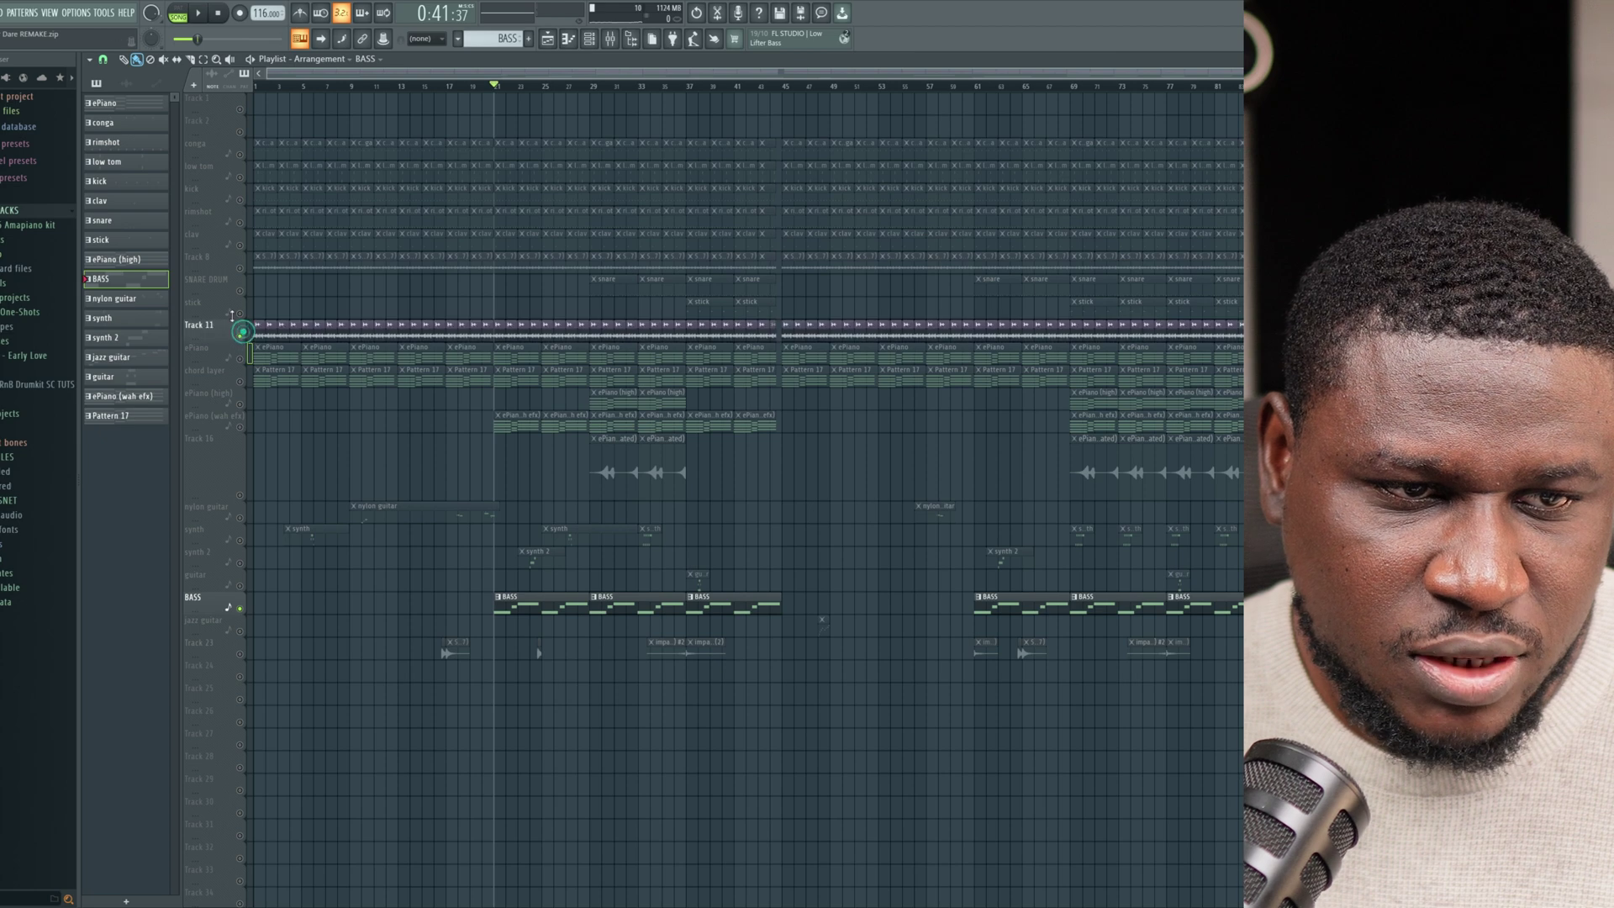
left_click_drag(241, 267, 240, 155)
key("space")
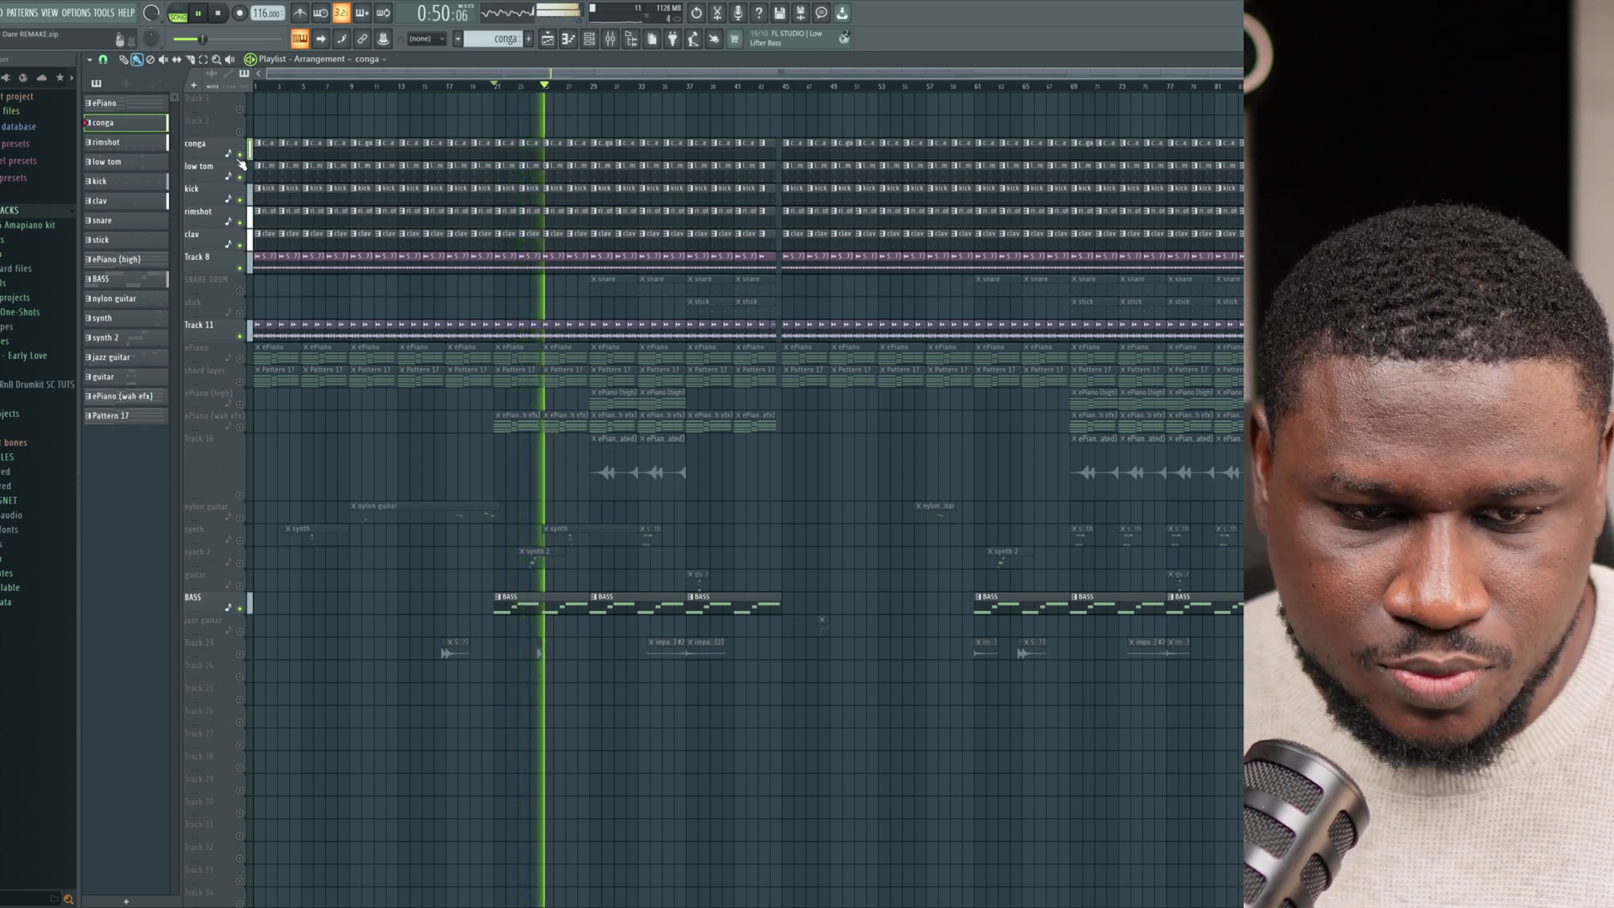
key("space")
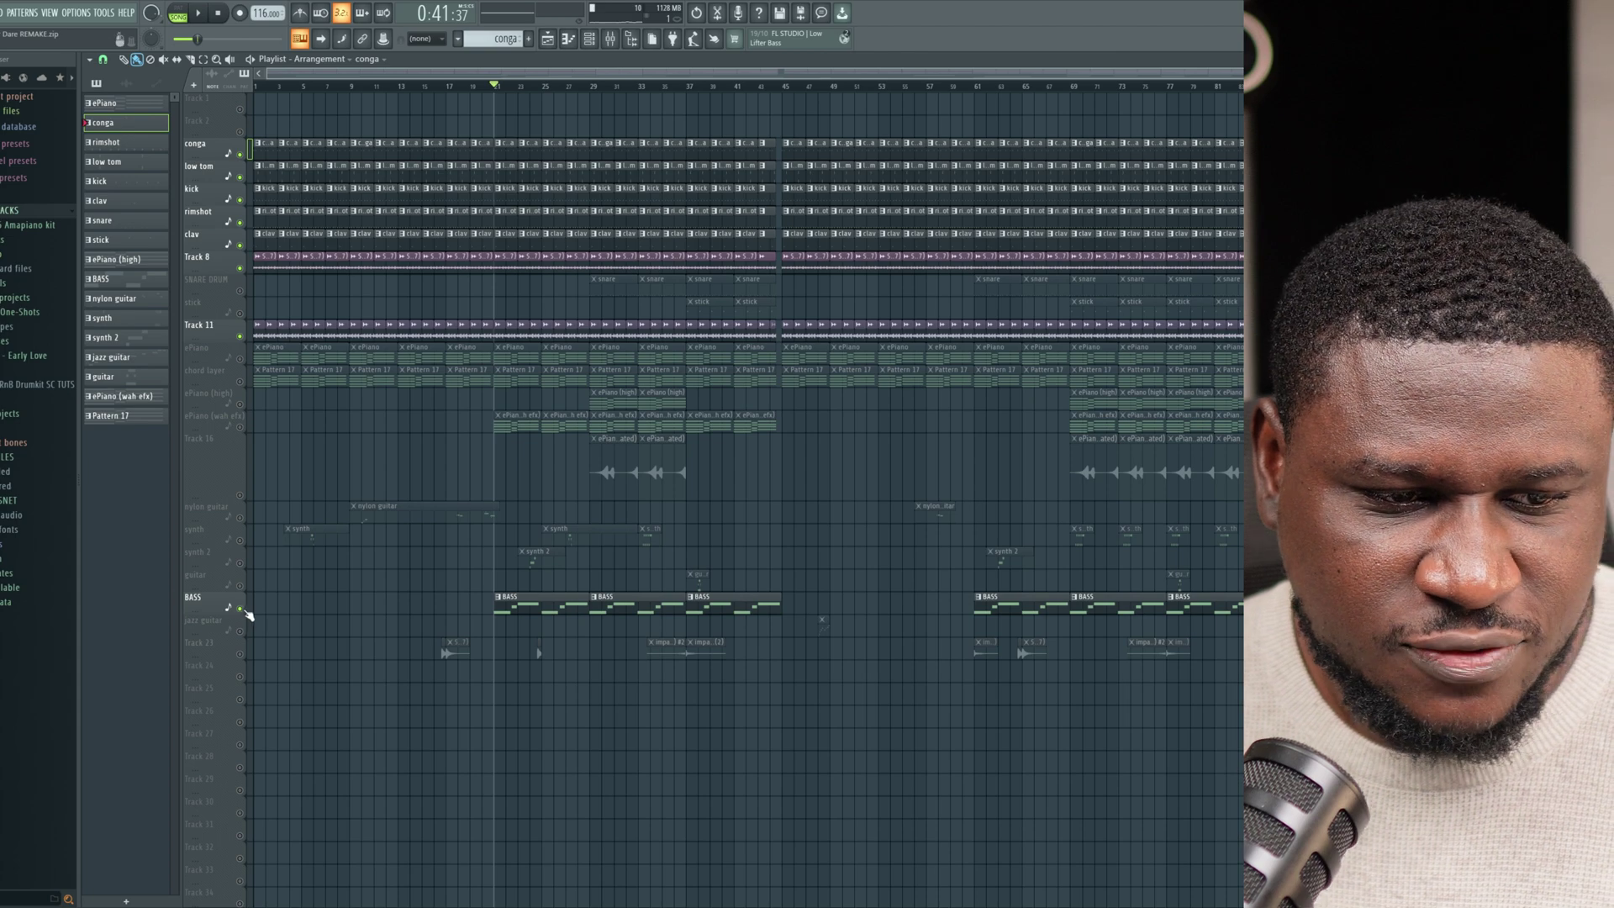
right_click(240, 609)
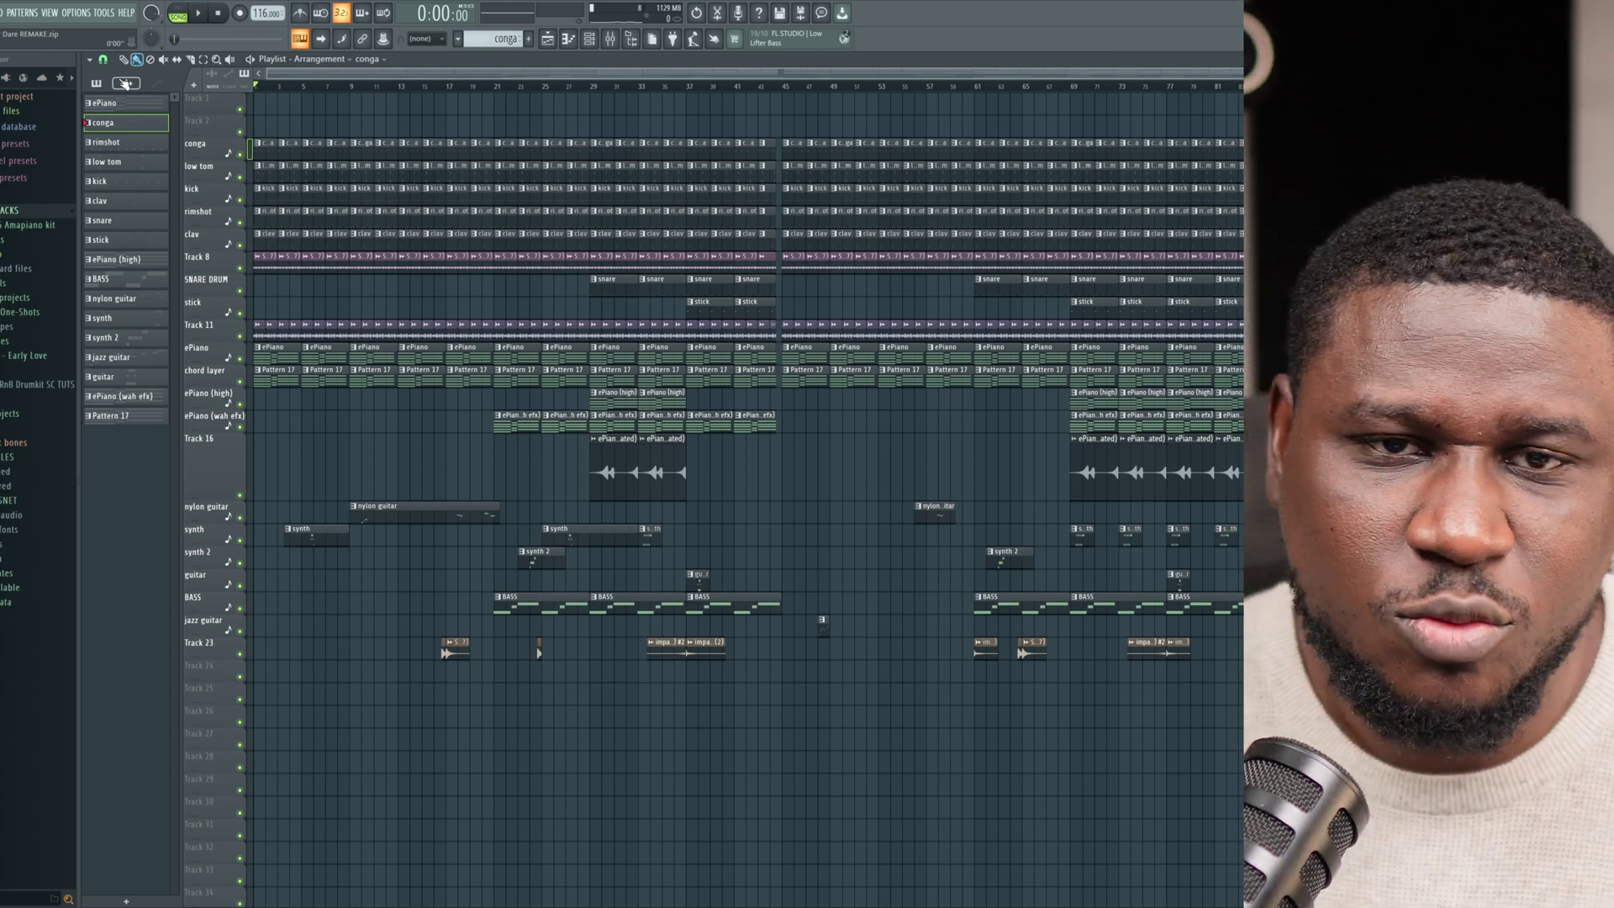
Check the channel rack, close it, and delete the stray clip on Track 16 around bar 105.
left_click(589, 39)
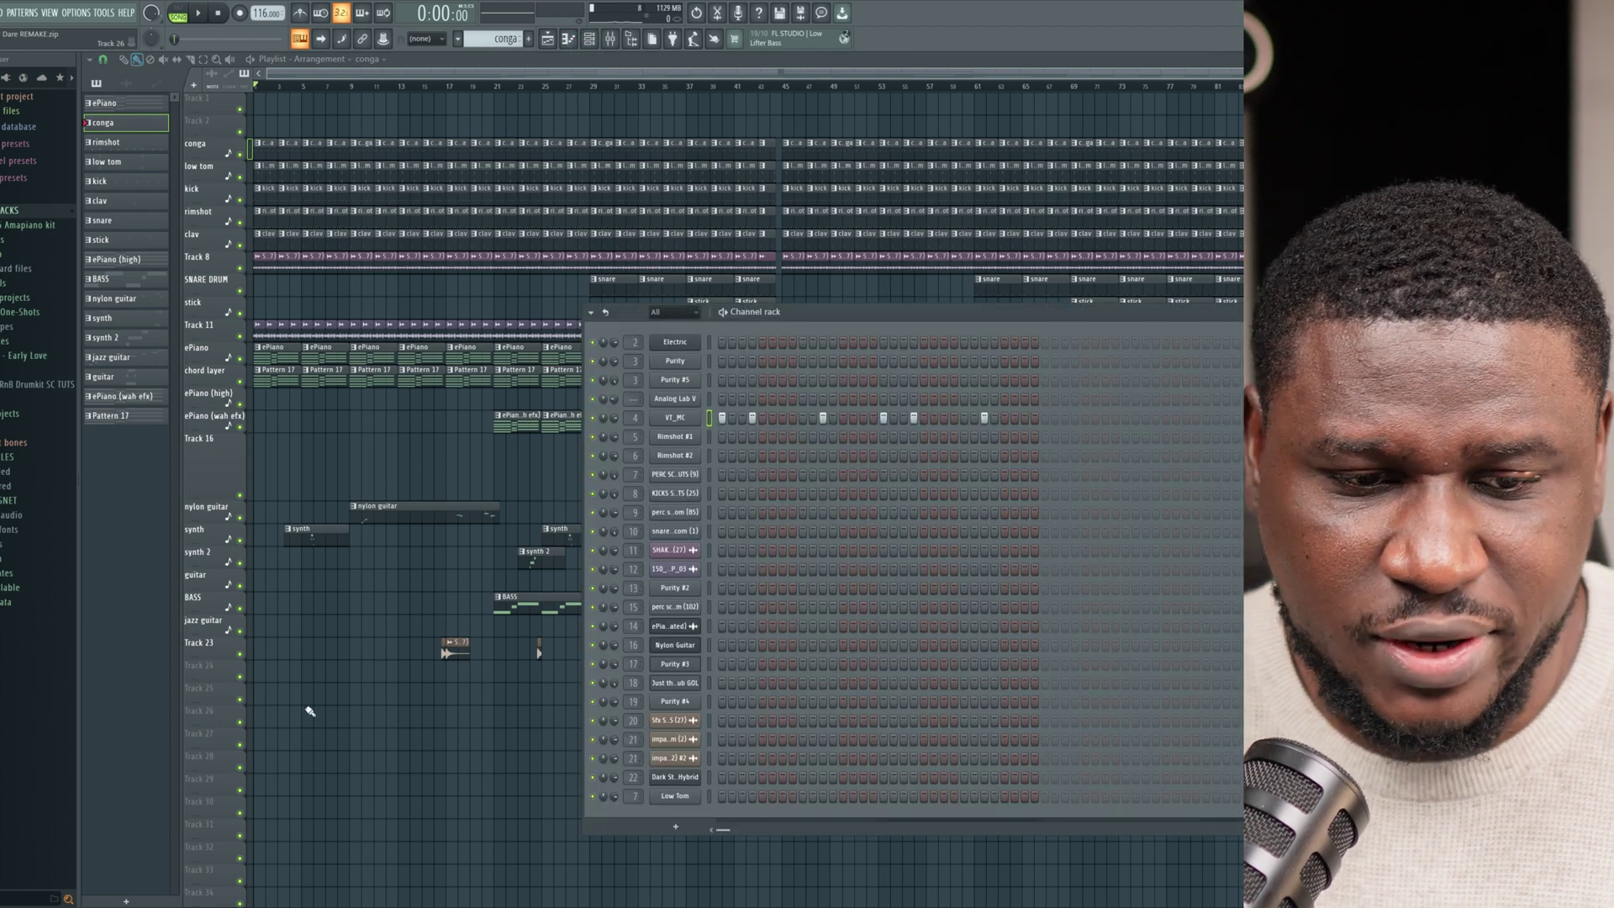
key("F6")
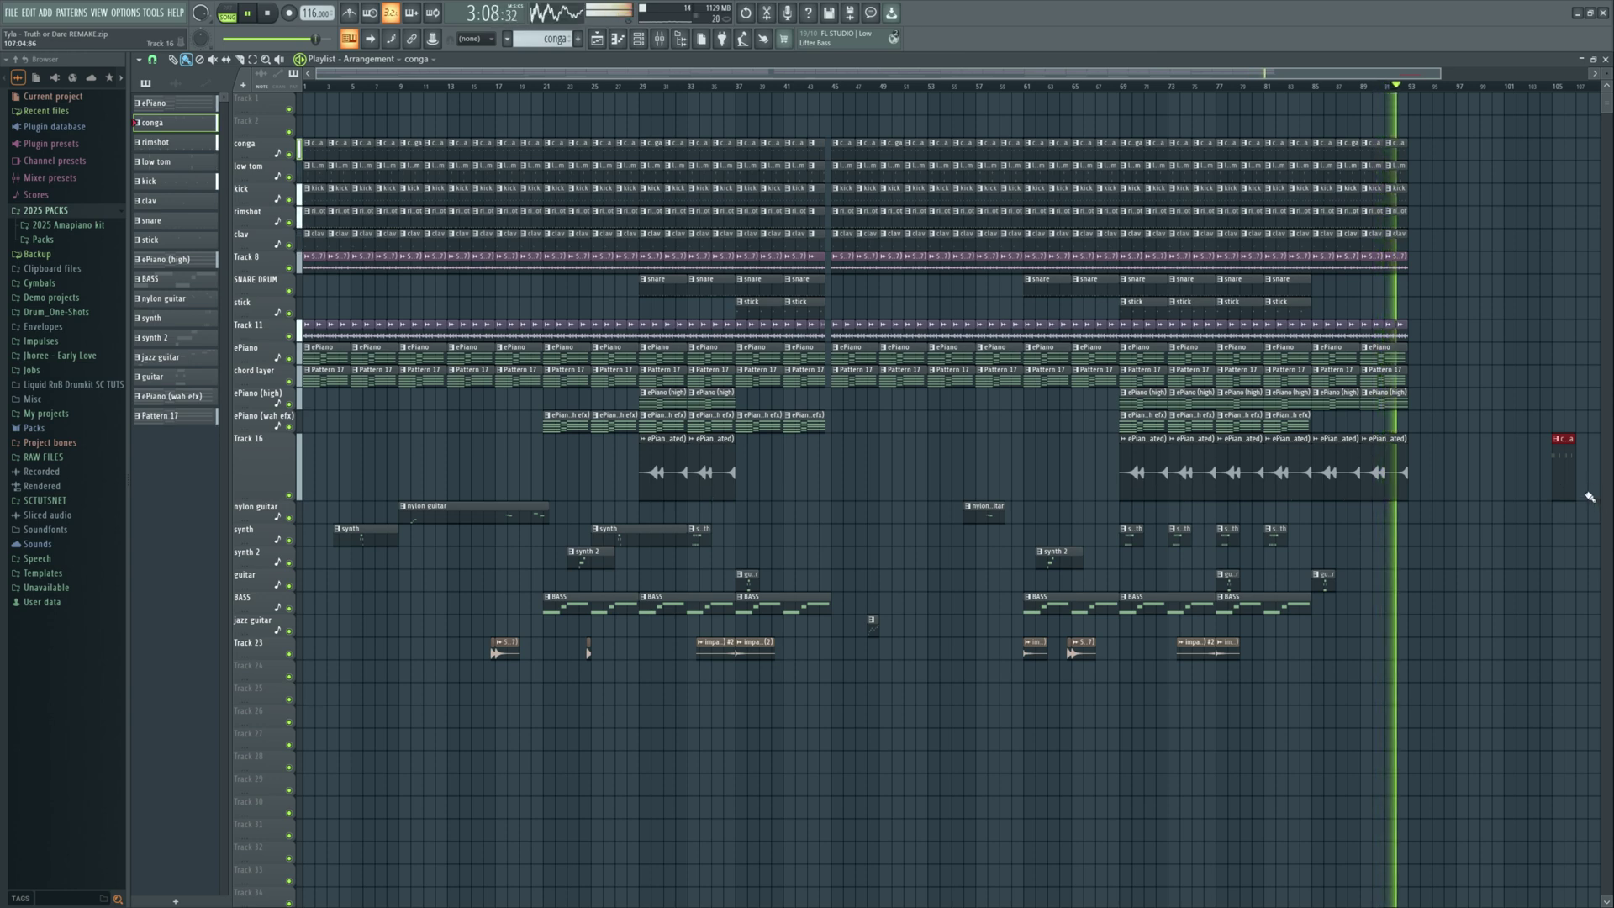
right_click(1566, 471)
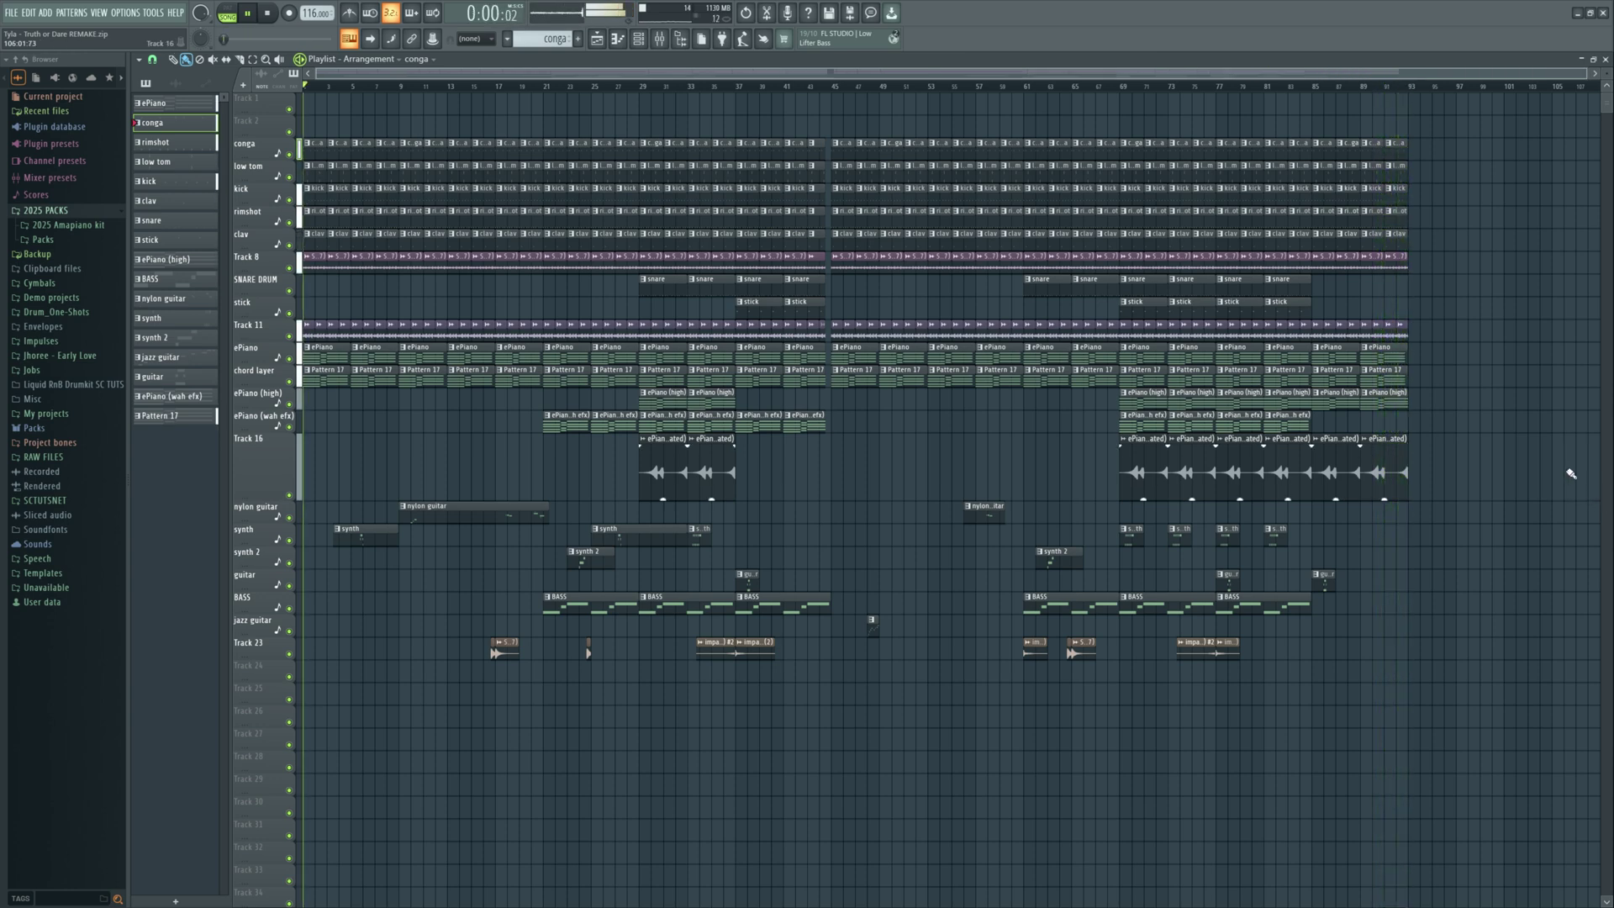